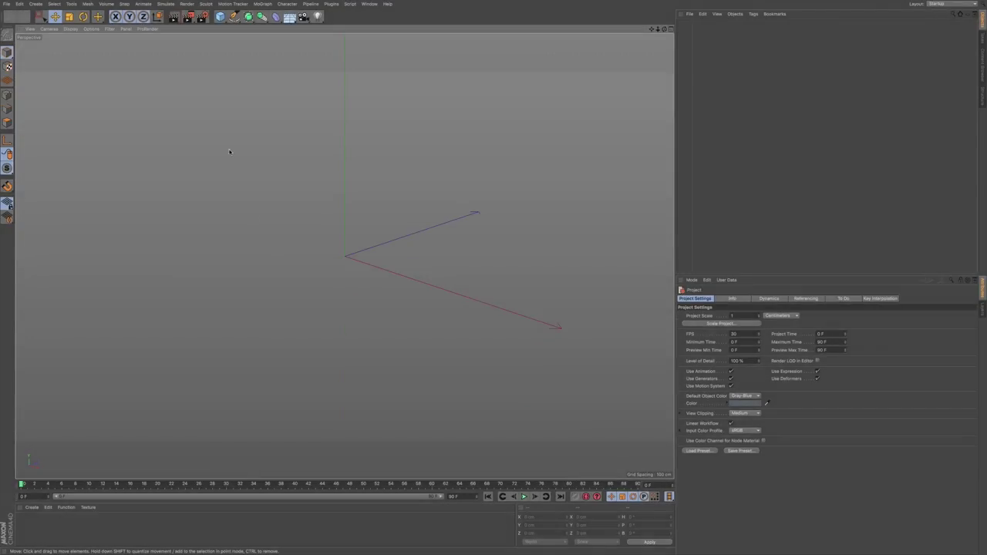
# Step: Add a Cylinder primitive and show its polygon edges with Gouraud Shading (Lines)
pyautogui.click(221, 16)
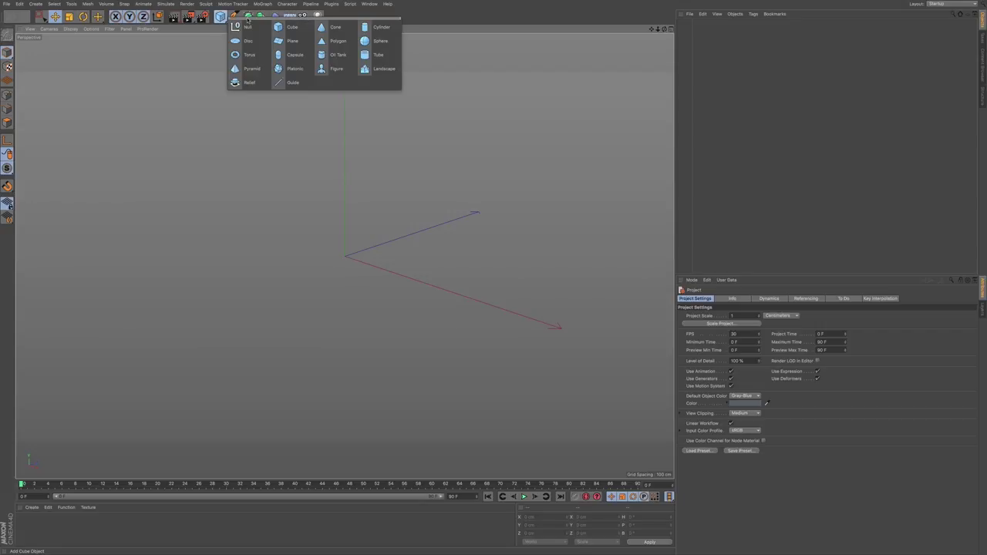
pyautogui.click(376, 27)
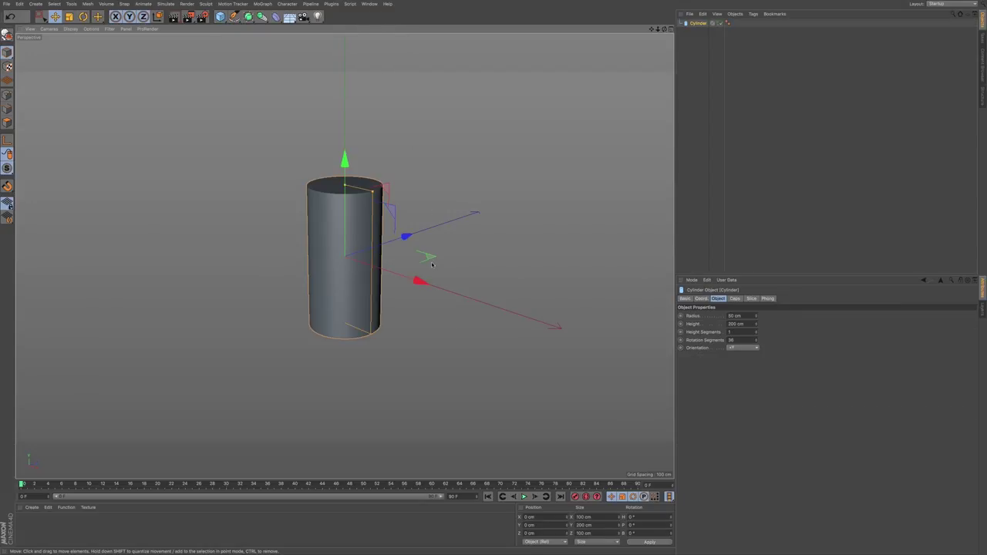
pyautogui.press('n')
pyautogui.press('b')
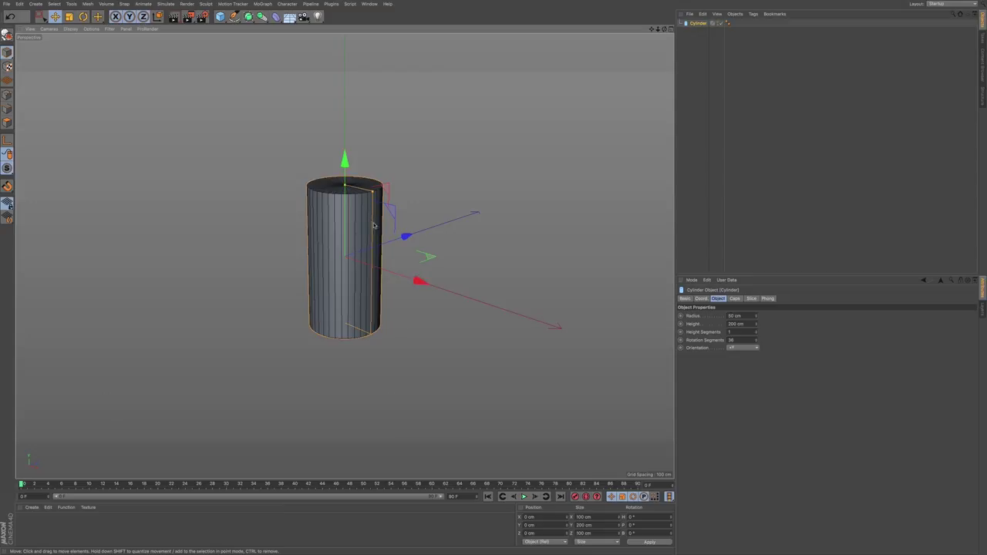
pyautogui.keyDown('alt'); pyautogui.moveTo(363, 223); pyautogui.dragTo(441, 214, button='right'); pyautogui.keyUp('alt')
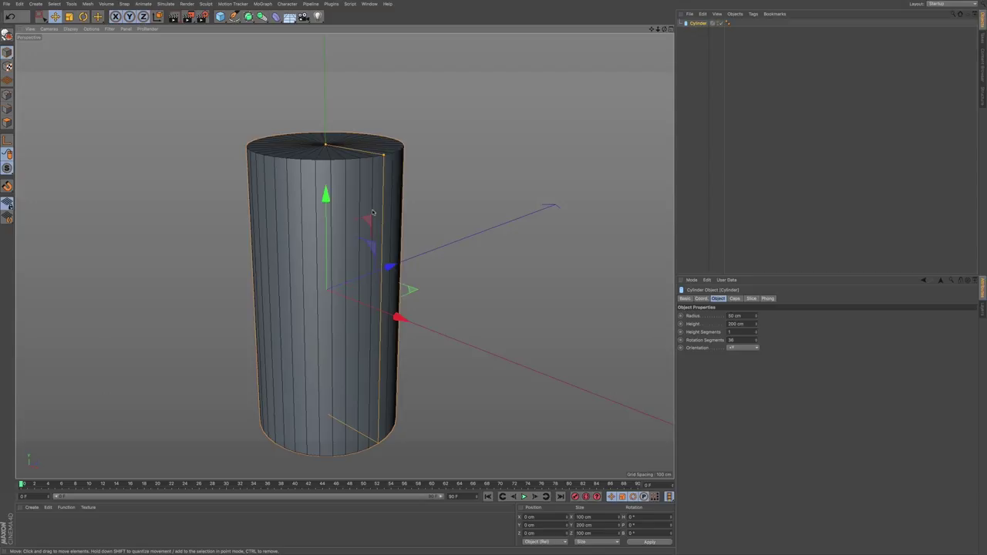
pyautogui.keyDown('alt'); pyautogui.moveTo(377, 198); pyautogui.dragTo(381, 192, button='middle'); pyautogui.keyUp('alt')
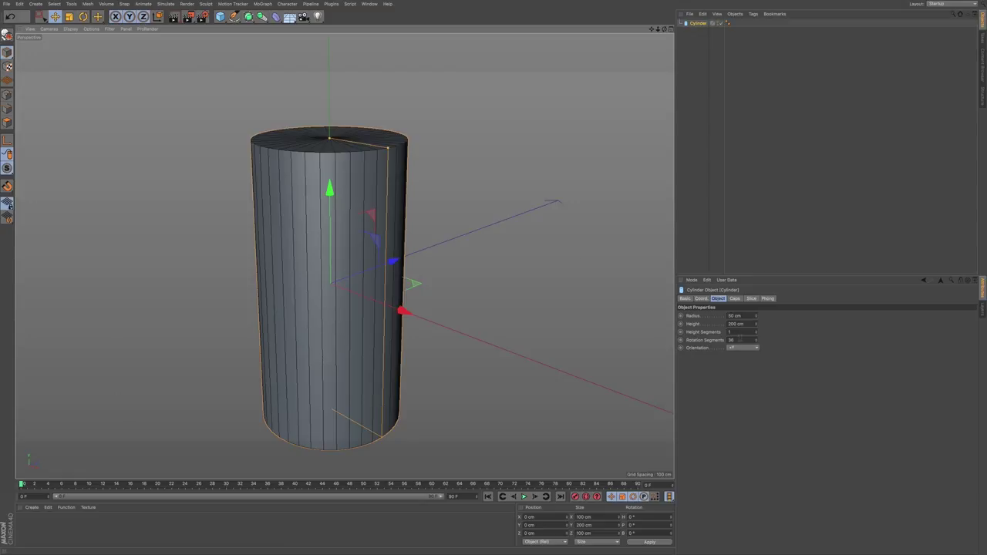
# Step: Set the cylinder's rotation segments to 92
pyautogui.doubleClick(731, 341)
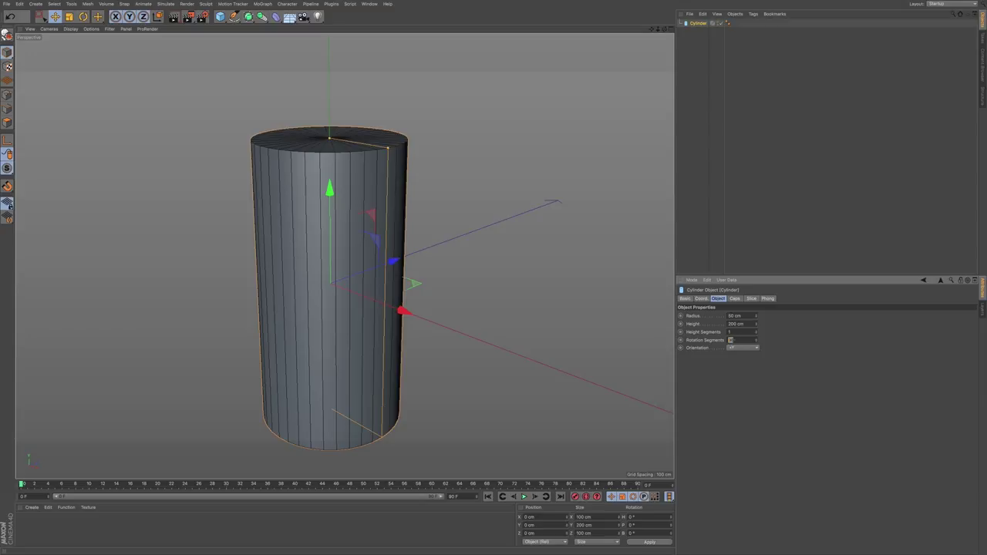
pyautogui.write('82')
pyautogui.press('Return')
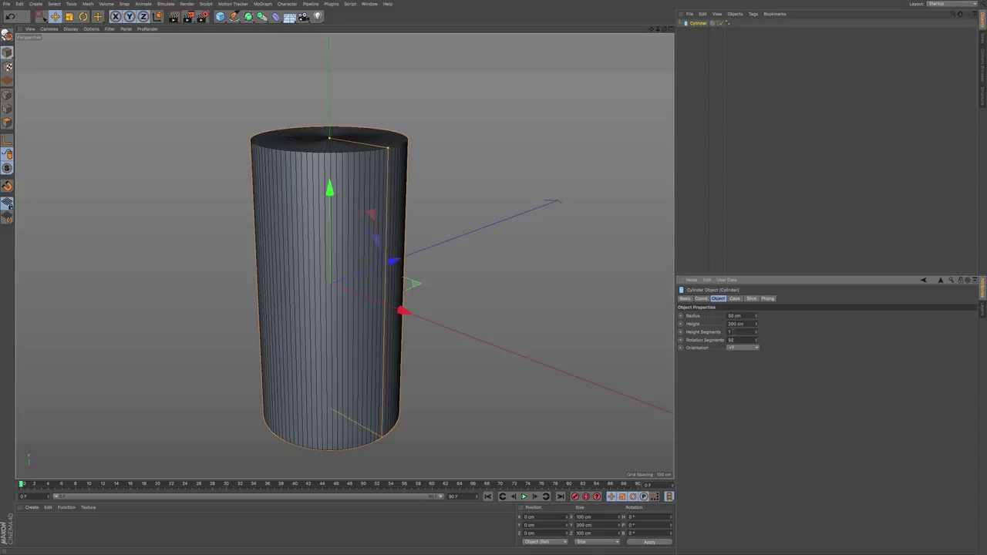
pyautogui.click(735, 299)
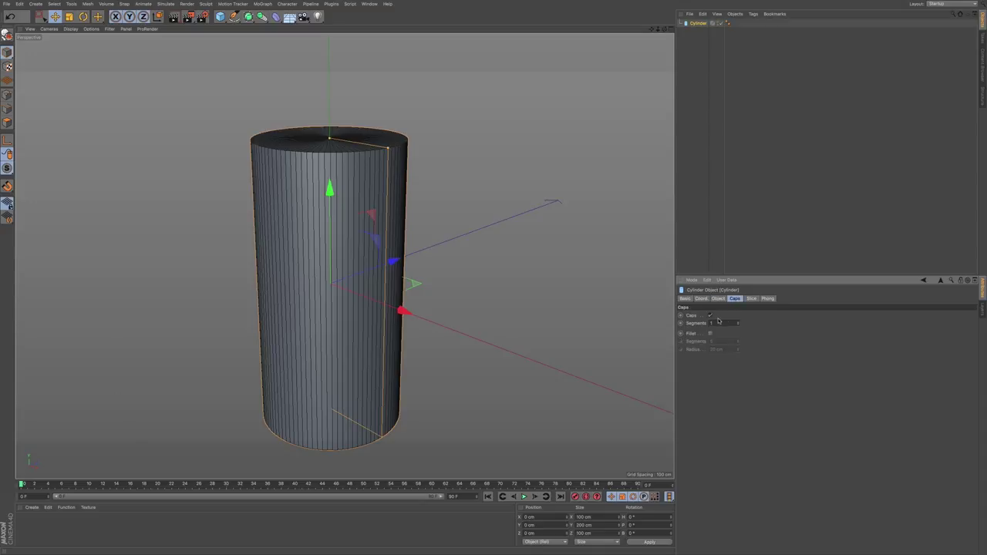
pyautogui.click(720, 298)
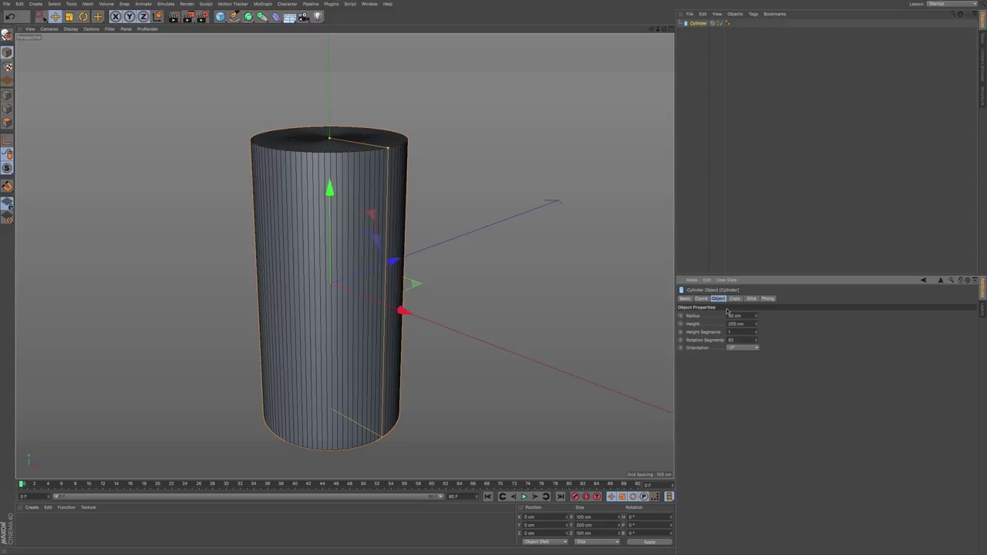
# Step: Resize the cylinder freehand to a radius of about 64 cm and a height of about 202 cm
pyautogui.moveTo(395, 153); pyautogui.dragTo(399, 151)
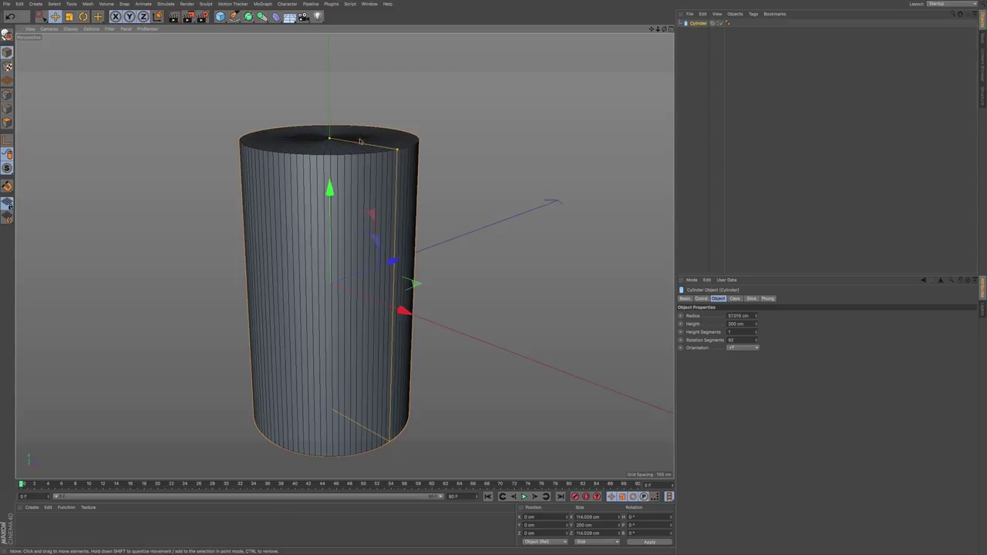
pyautogui.moveTo(330, 139); pyautogui.dragTo(330, 137)
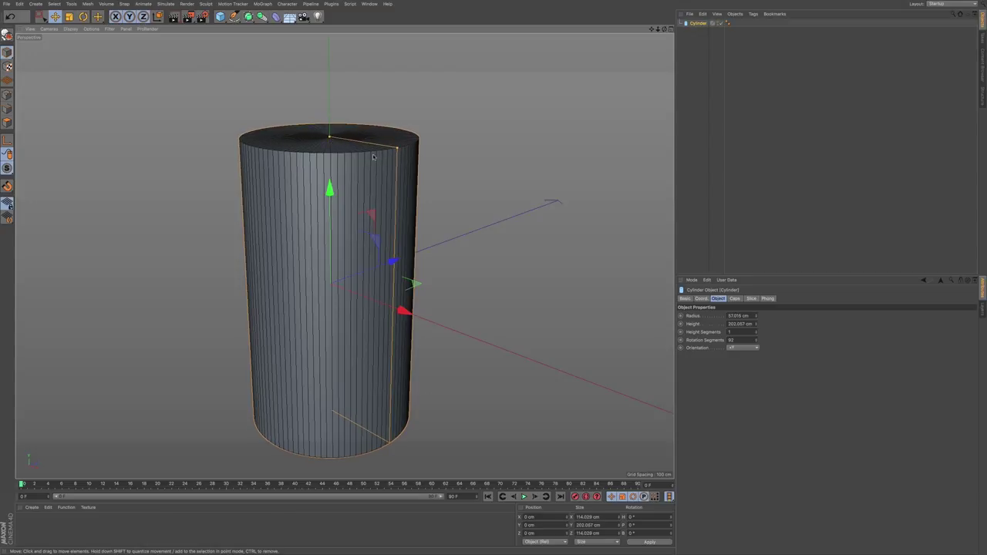
pyautogui.moveTo(398, 155); pyautogui.dragTo(402, 155)
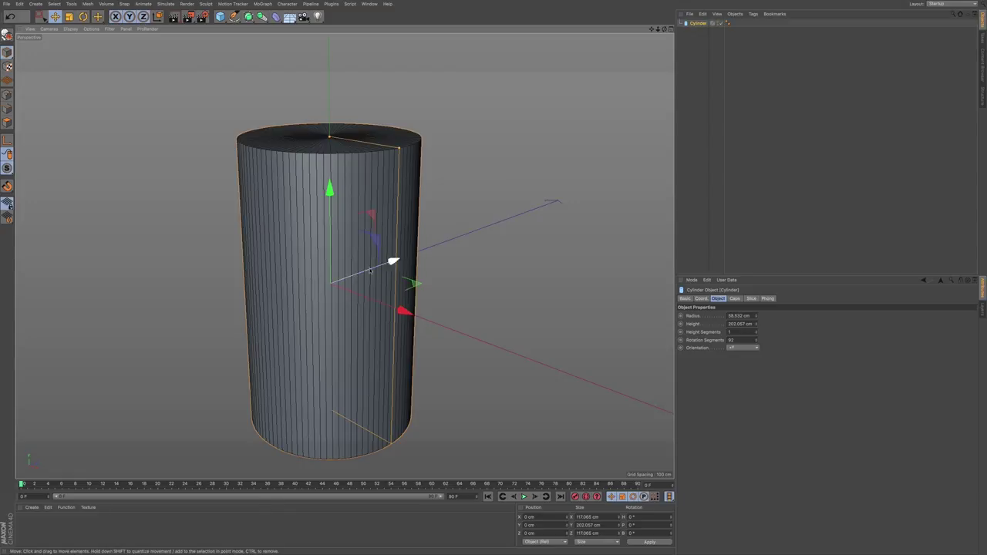
pyautogui.moveTo(398, 148); pyautogui.dragTo(400, 148)
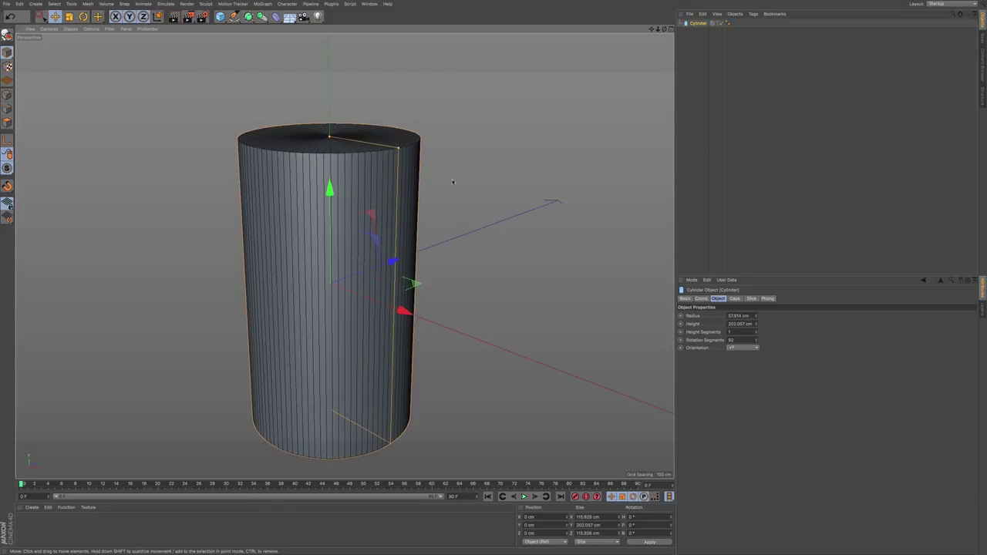
pyautogui.moveTo(398, 149)
pyautogui.mouseDown()
pyautogui.moveTo(469, 161)
pyautogui.moveTo(428, 164)
pyautogui.moveTo(480, 165)
pyautogui.moveTo(394, 162)
pyautogui.moveTo(407, 160)
pyautogui.mouseUp()
pyautogui.keyDown('alt'); pyautogui.moveTo(369, 216); pyautogui.dragTo(379, 183, button='middle'); pyautogui.keyUp('alt')
pyautogui.moveTo(416, 116); pyautogui.dragTo(415, 115)
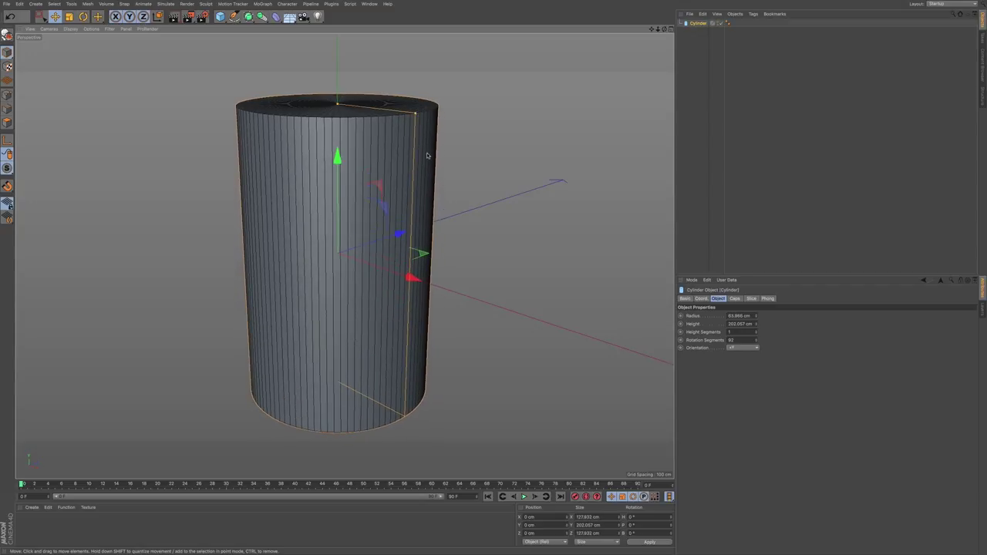
pyautogui.scroll(-1, 385, 170)
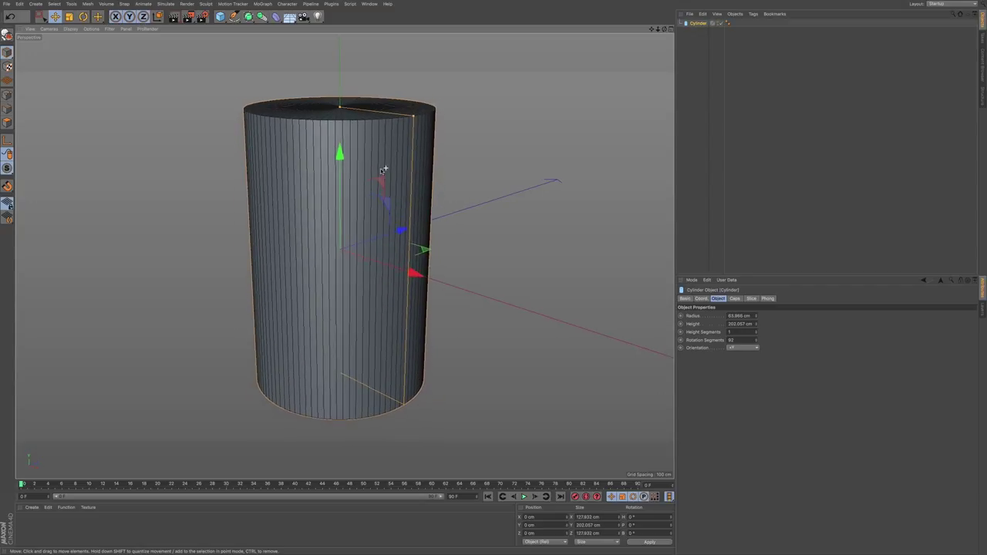
pyautogui.keyDown('alt'); pyautogui.moveTo(390, 184); pyautogui.dragTo(381, 179, button='middle'); pyautogui.keyUp('alt')
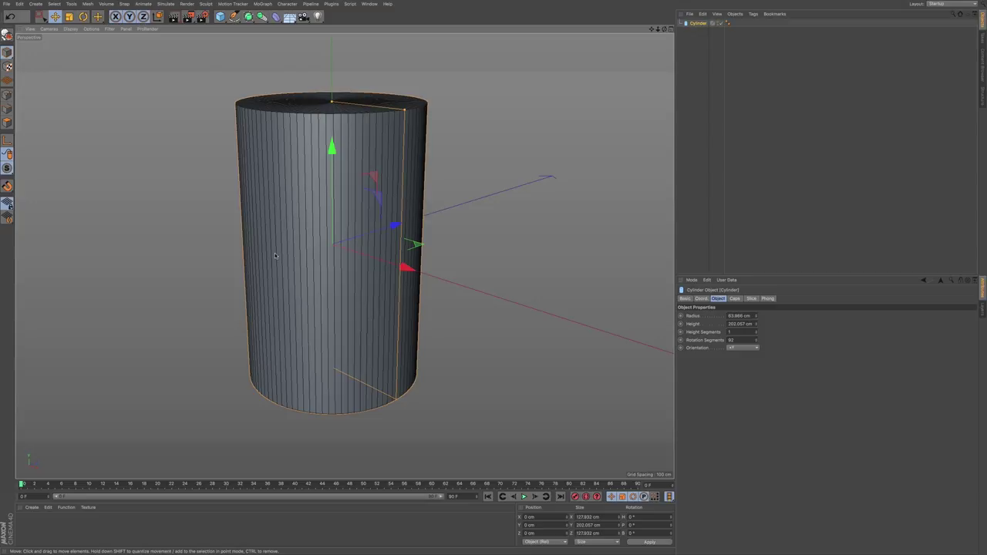
# Step: Make the cylinder editable and delete the polygons of its negative X half, using Rectangle Selection with Tolerant Selection enabled
pyautogui.press('c')
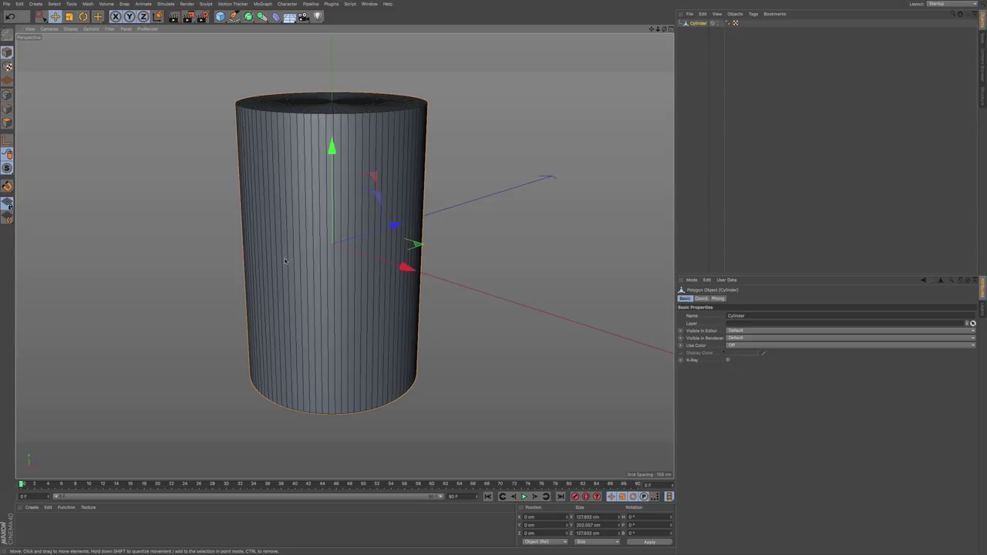
pyautogui.press('F4')
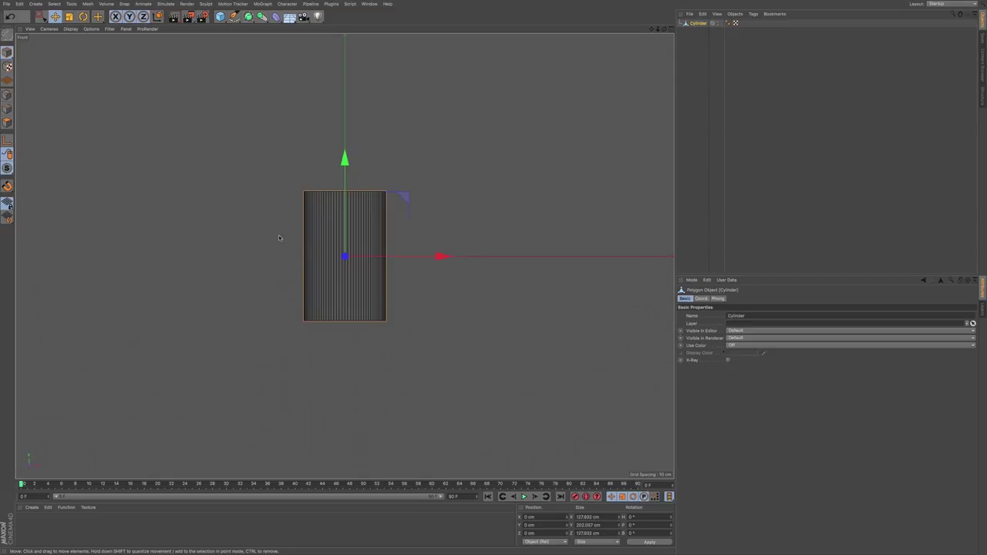
pyautogui.click(7, 123)
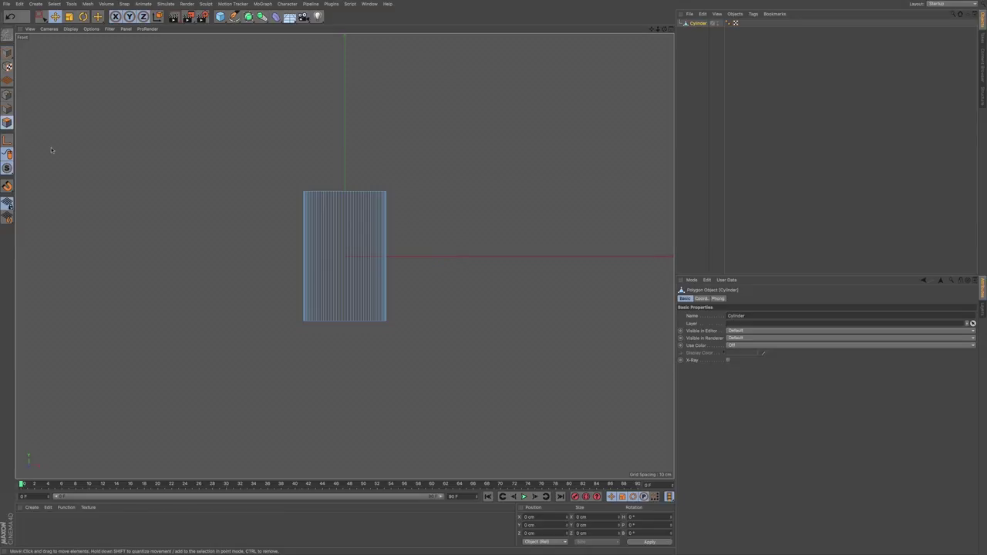
pyautogui.scroll(5, 276, 207)
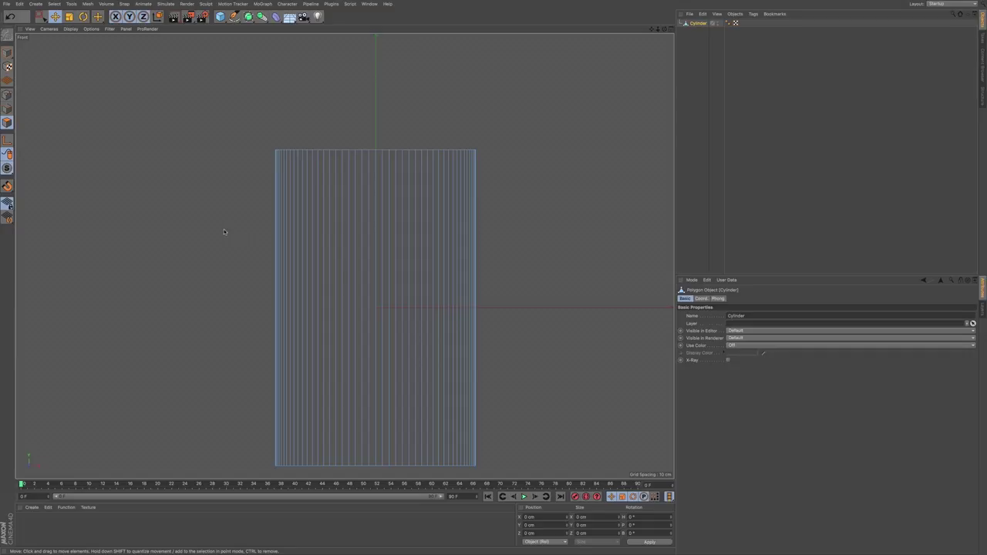
pyautogui.press('0')
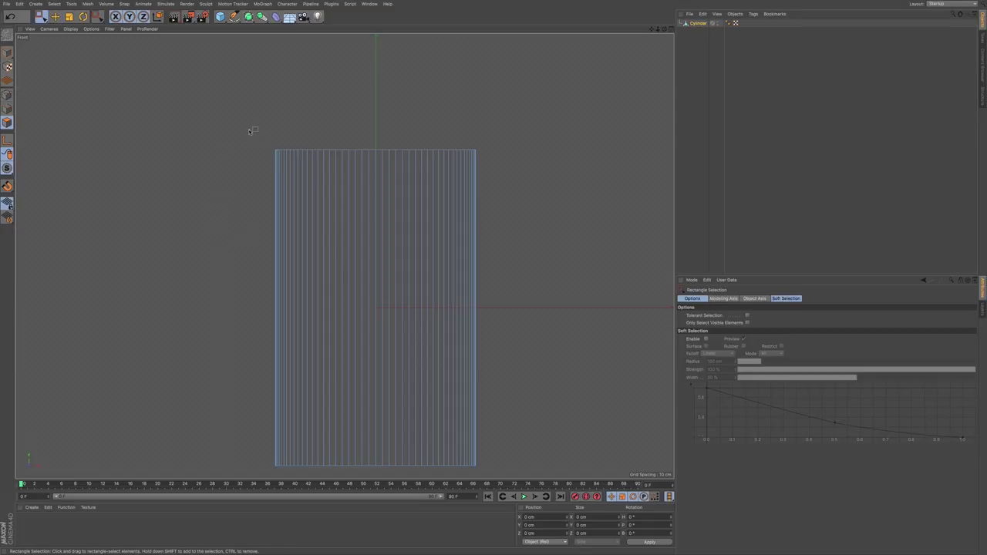
pyautogui.keyDown('alt'); pyautogui.moveTo(344, 211); pyautogui.dragTo(339, 183, button='middle'); pyautogui.keyUp('alt')
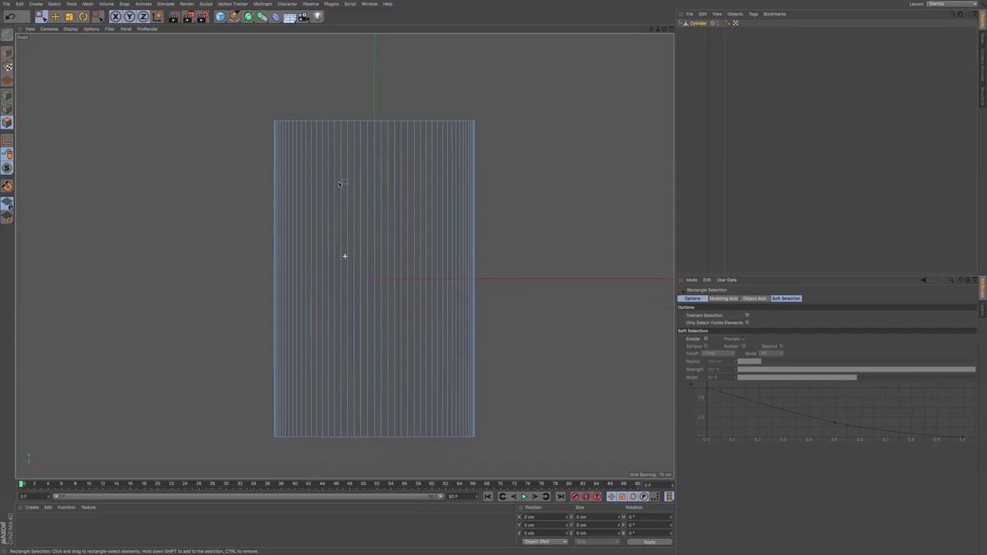
pyautogui.click(746, 316)
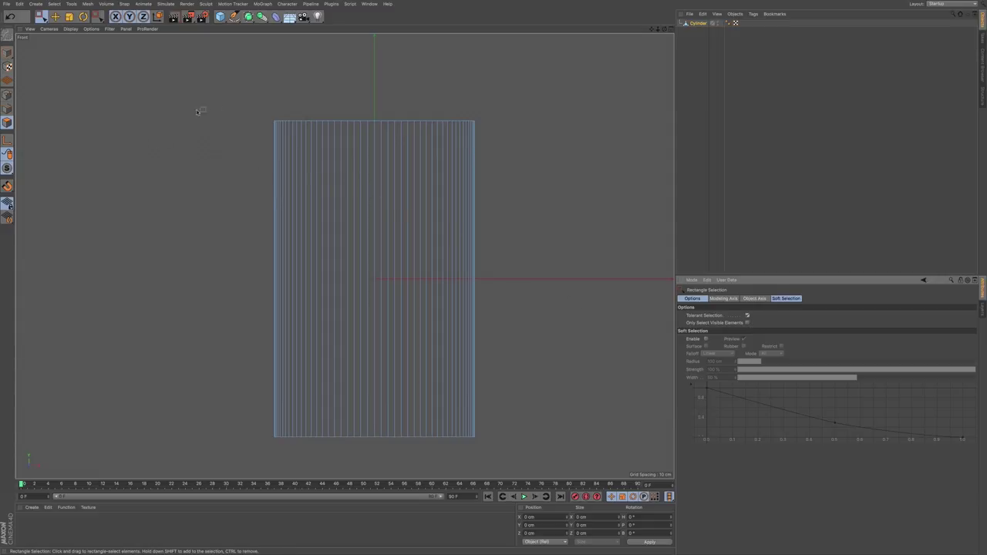
pyautogui.moveTo(240, 76); pyautogui.dragTo(370, 465)
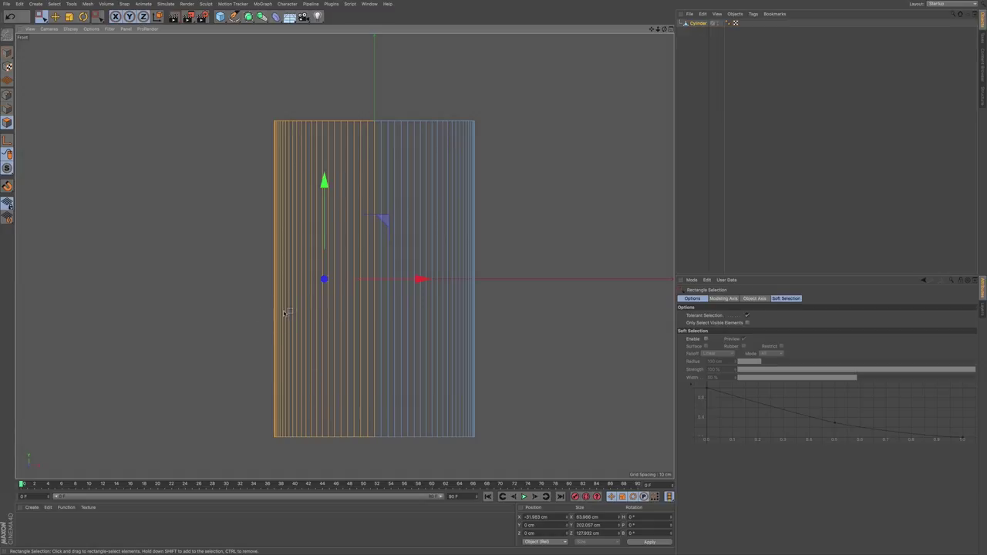
pyautogui.press('Delete')
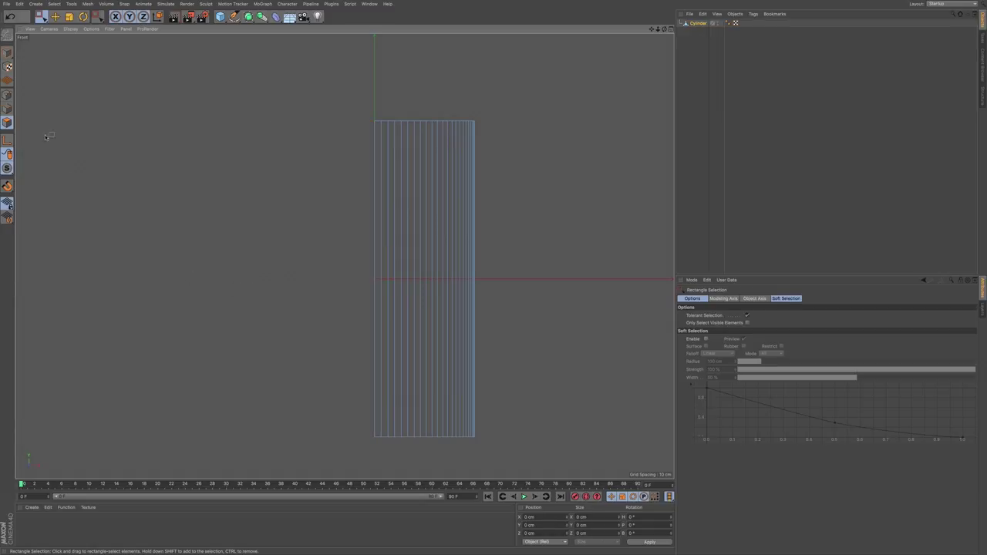
# Step: Optimize the remaining half cylinder in point mode to remove its stray points
pyautogui.click(7, 94)
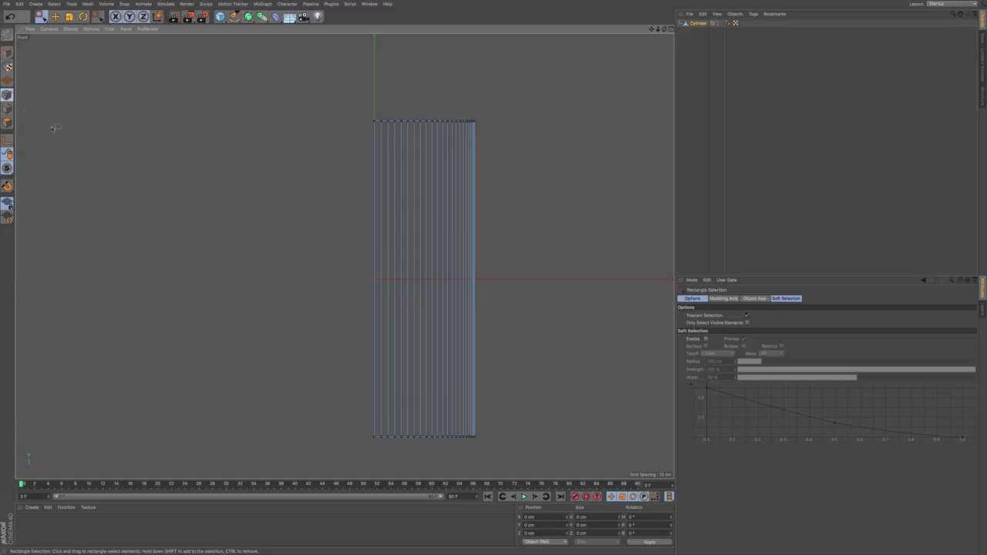
pyautogui.rightClick(232, 244)
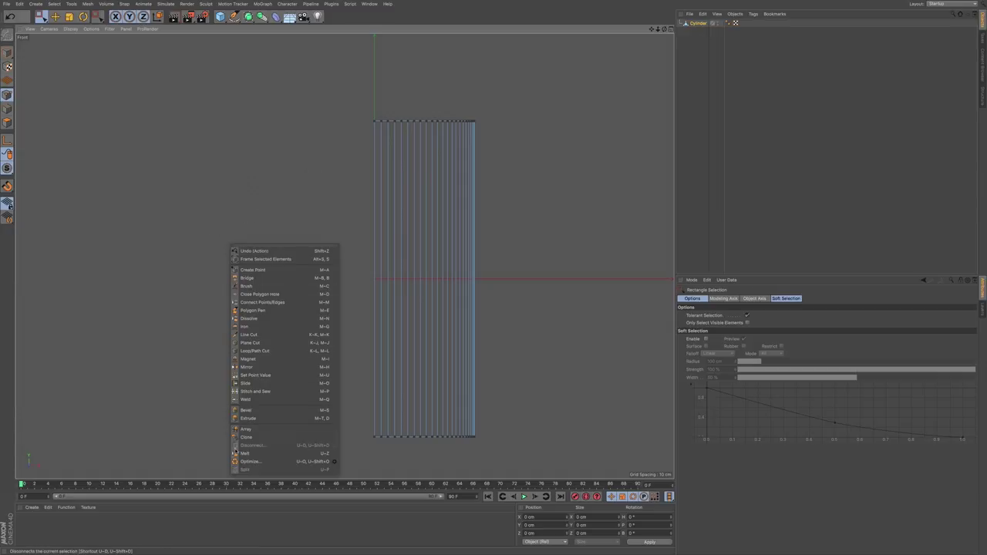
pyautogui.click(236, 461)
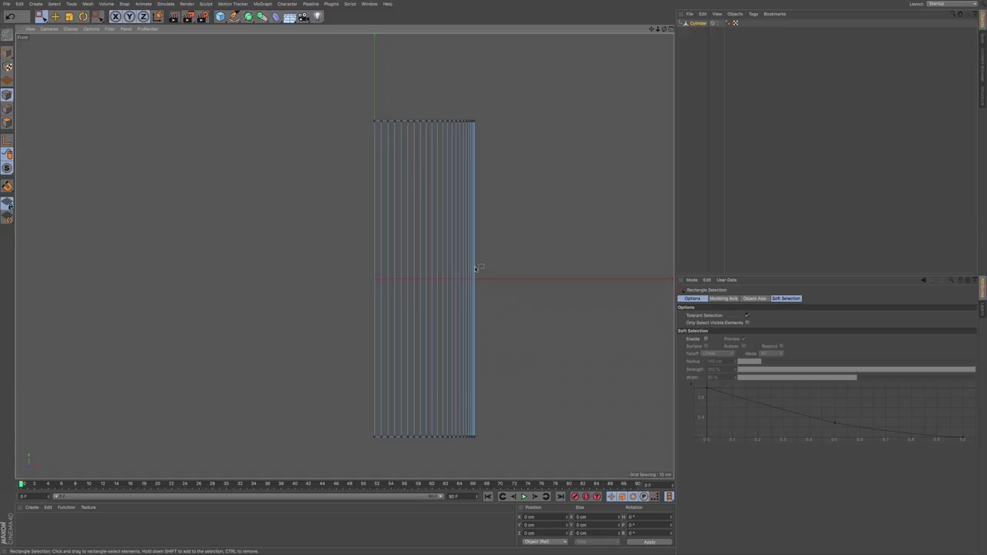
# Step: Add a Symmetry object and place the half cylinder under it to mirror it across the ZY plane
pyautogui.press('F1')
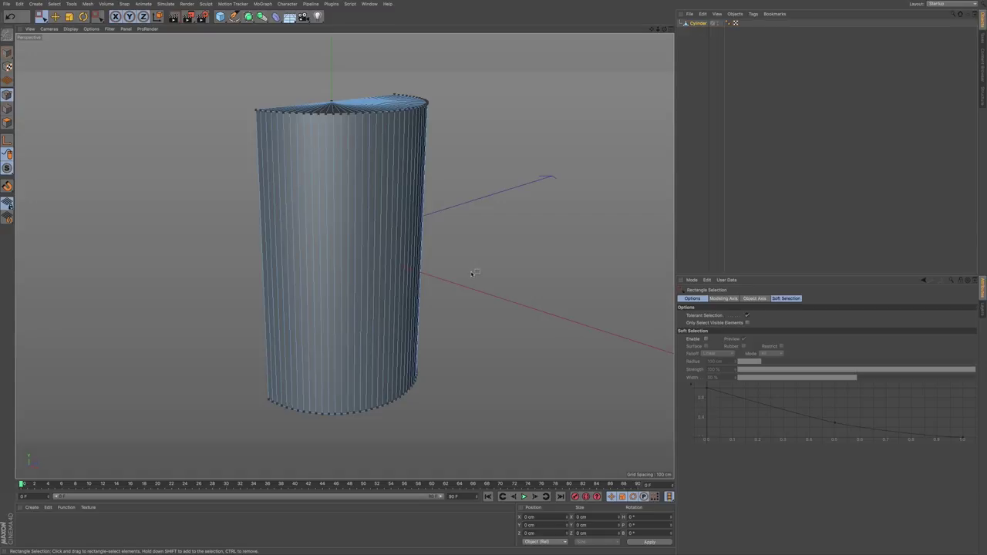
pyautogui.keyDown('alt'); pyautogui.moveTo(333, 206); pyautogui.dragTo(409, 243); pyautogui.keyUp('alt')
pyautogui.keyDown('alt'); pyautogui.moveTo(324, 213); pyautogui.dragTo(395, 268); pyautogui.keyUp('alt')
pyautogui.keyDown('alt'); pyautogui.moveTo(399, 230); pyautogui.dragTo(402, 228); pyautogui.keyUp('alt')
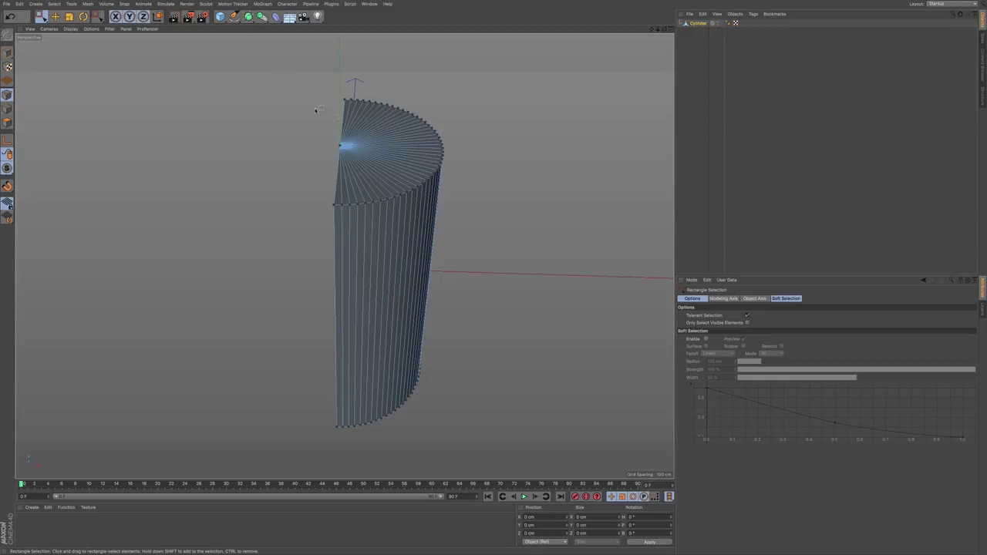
pyautogui.click(249, 19)
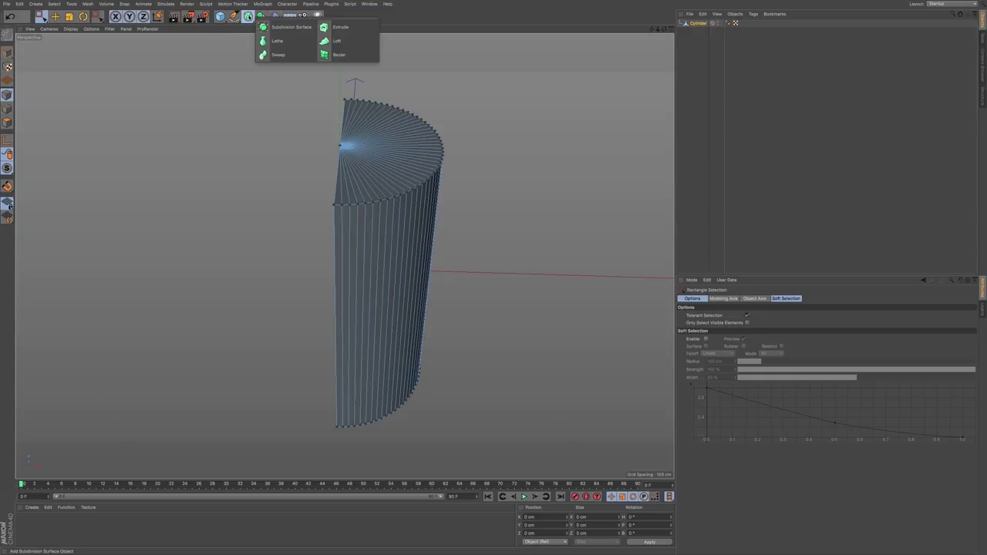
pyautogui.click(262, 16)
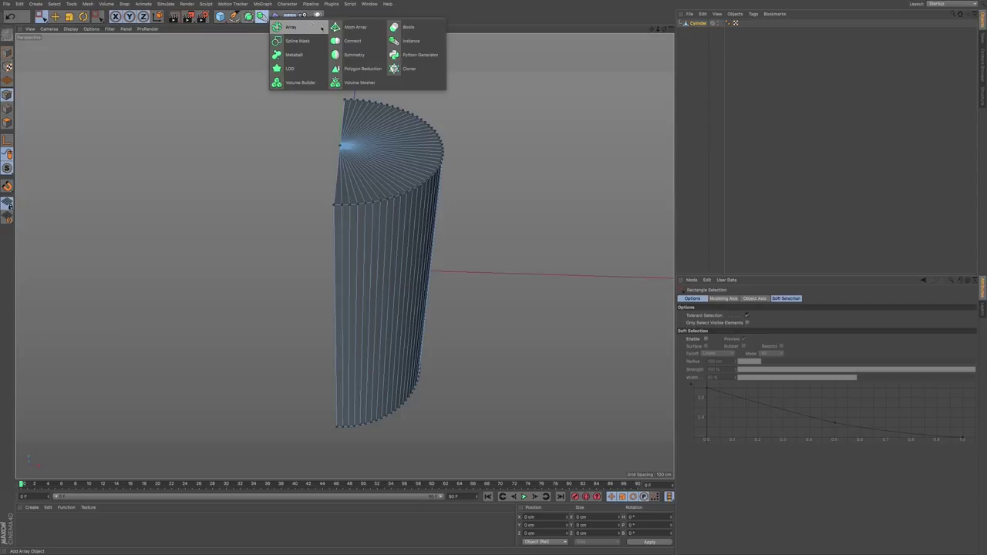
pyautogui.keyDown('alt'); pyautogui.click(354, 55); pyautogui.keyUp('alt')
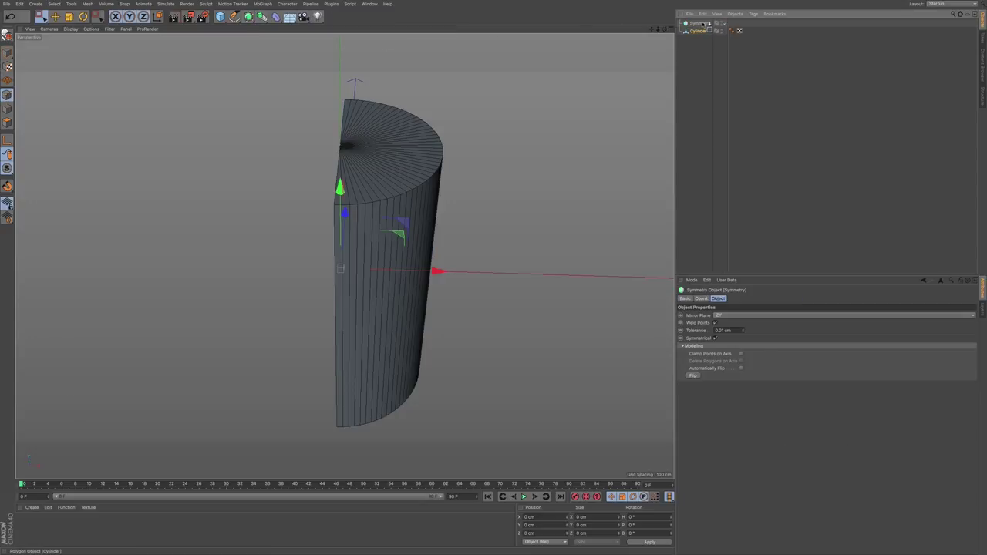
pyautogui.click(701, 30)
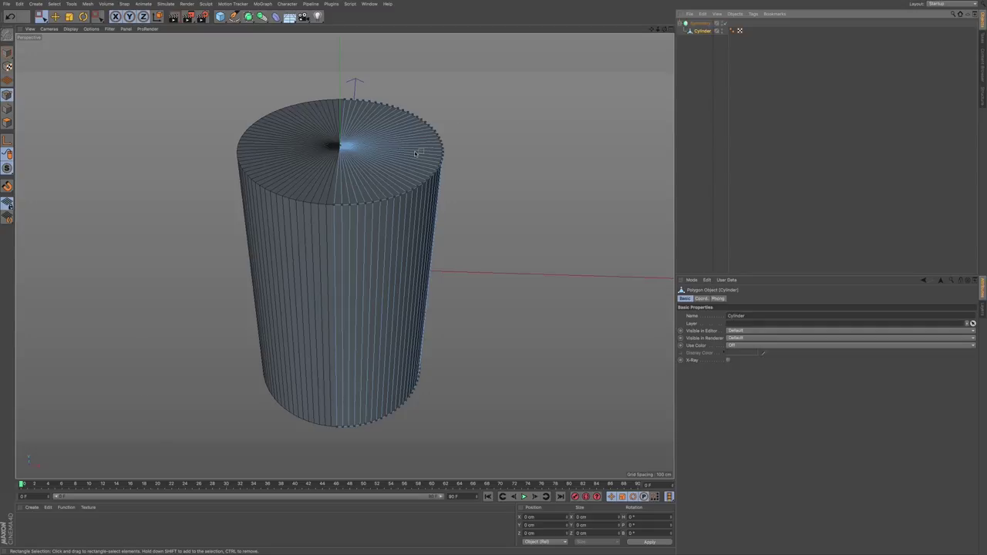
# Step: Delete the polygons of the half cylinder's positive Z half, selecting them in the Right view
pyautogui.press('F2')
pyautogui.press('F3')
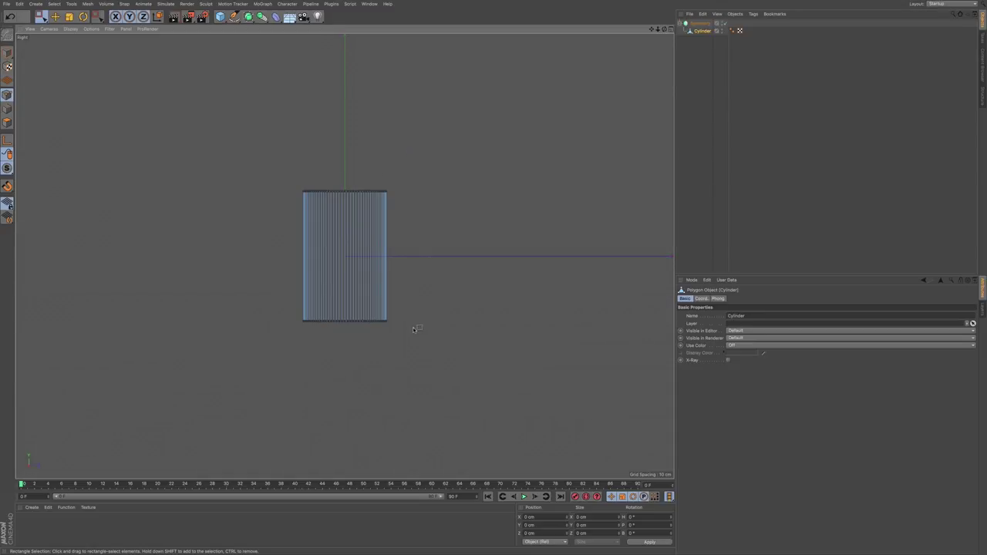
pyautogui.click(7, 122)
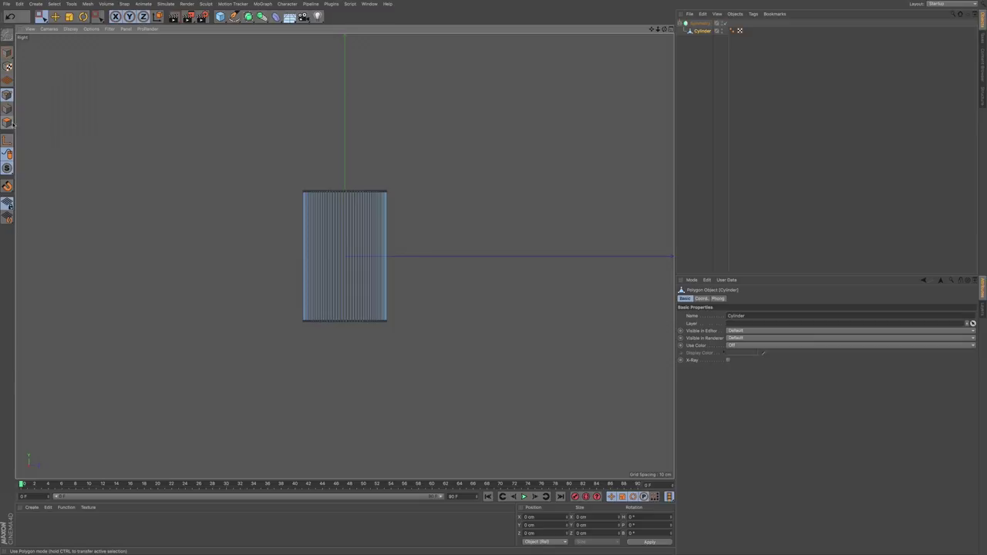
pyautogui.scroll(5, 345, 266)
pyautogui.moveTo(478, 422); pyautogui.dragTo(347, 86)
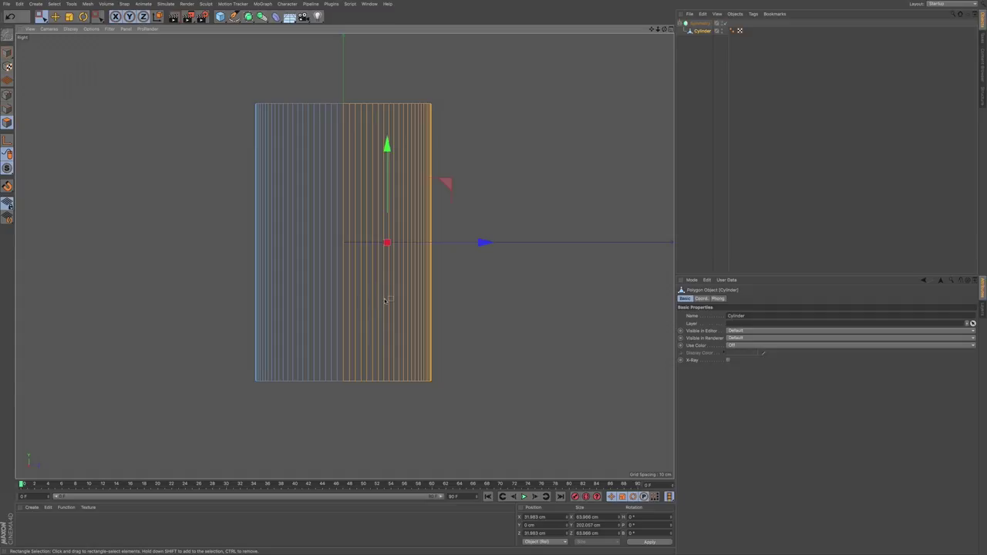
pyautogui.press('Delete')
# Step: Optimize the remaining quarter cylinder in point mode to remove its stray points
pyautogui.click(8, 95)
pyautogui.rightClick(395, 282)
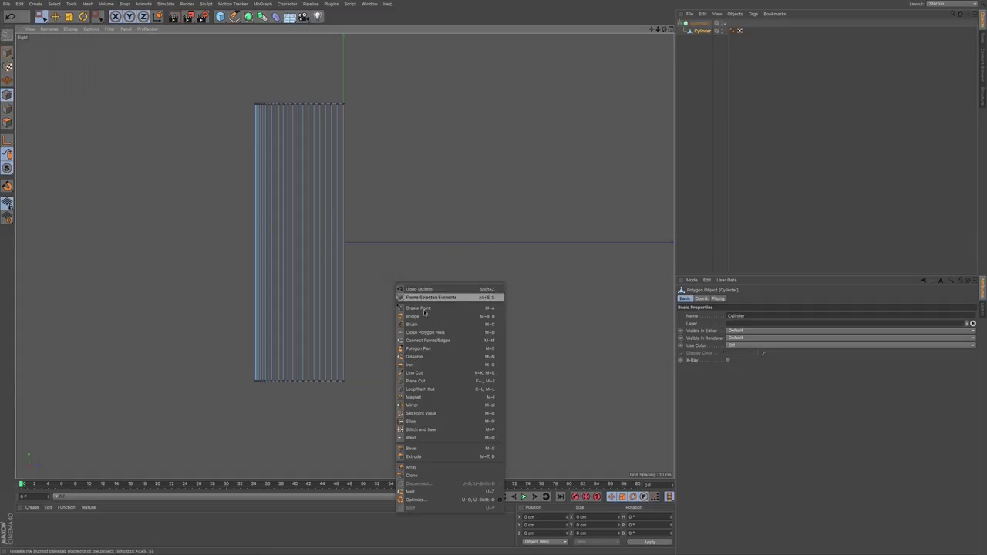
pyautogui.click(409, 501)
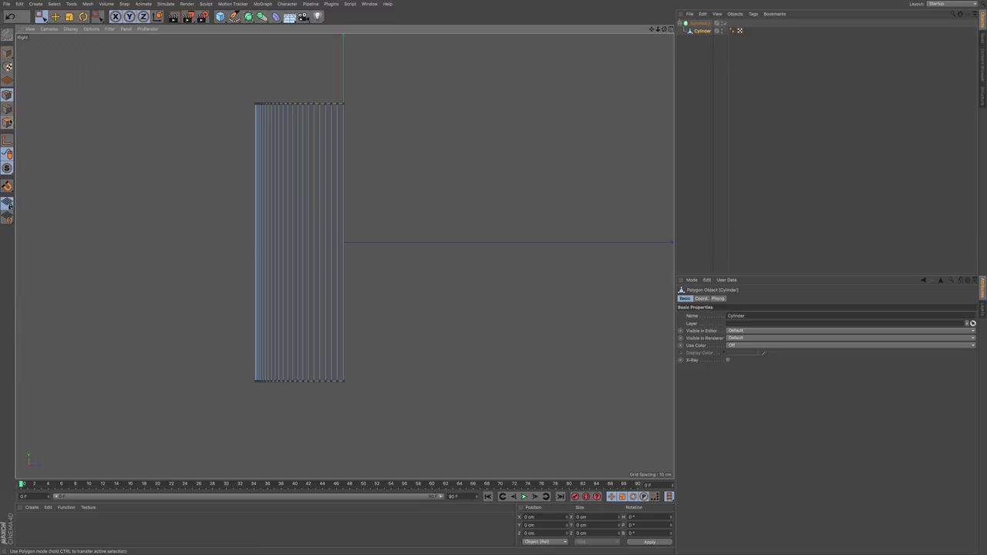
# Step: Add a second Symmetry object in the perspective view and place the existing Symmetry object under it
pyautogui.click(7, 52)
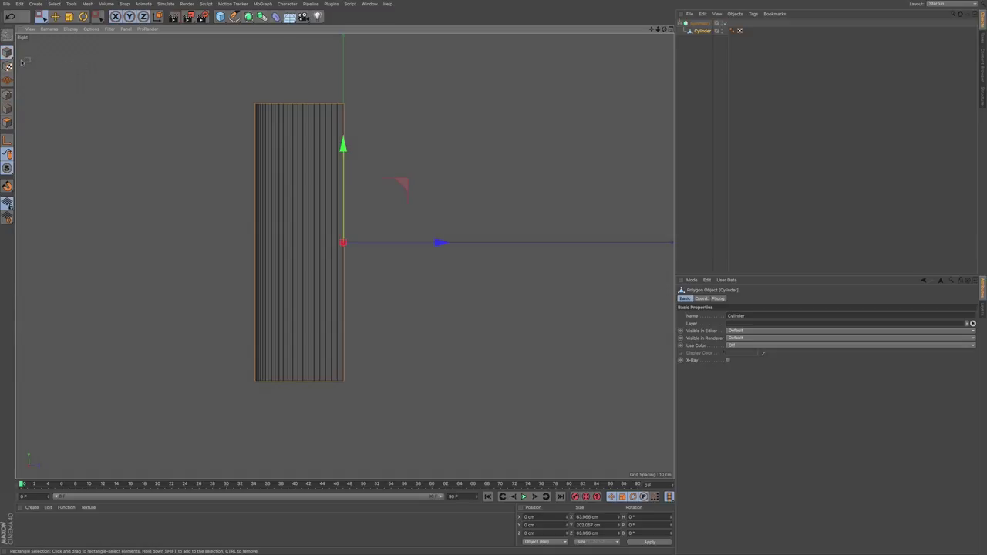
pyautogui.press('F1')
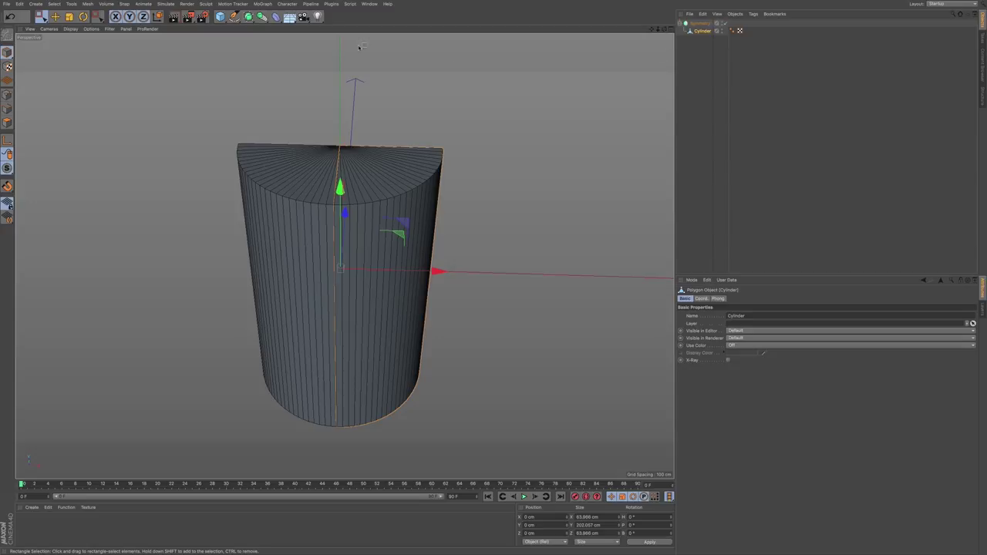
pyautogui.click(262, 16)
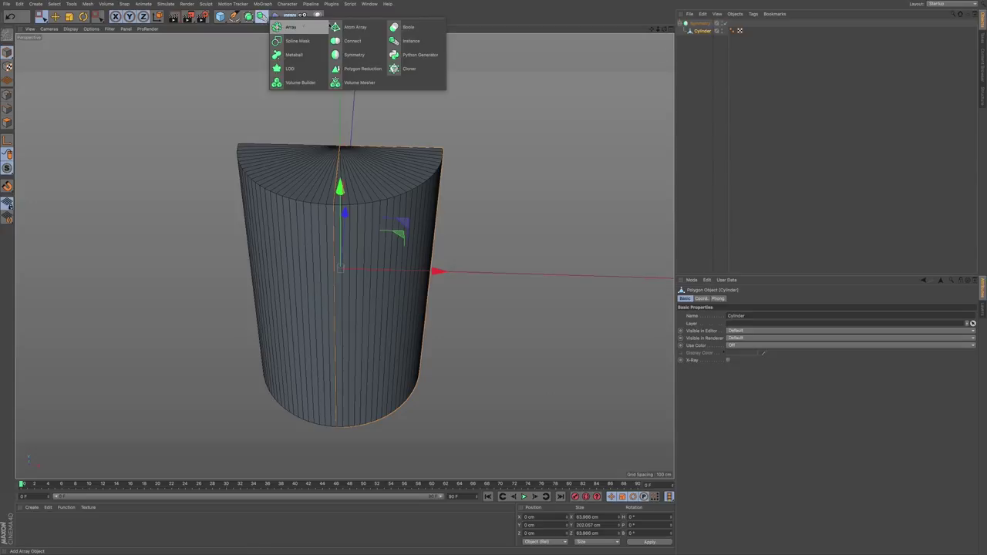
pyautogui.click(354, 54)
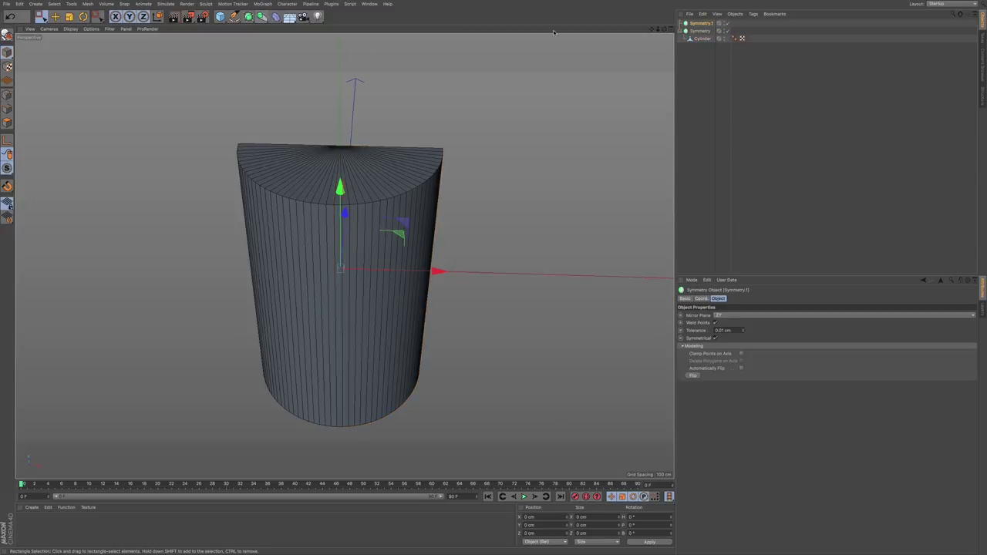
pyautogui.click(699, 31)
pyautogui.moveTo(702, 36); pyautogui.dragTo(702, 23)
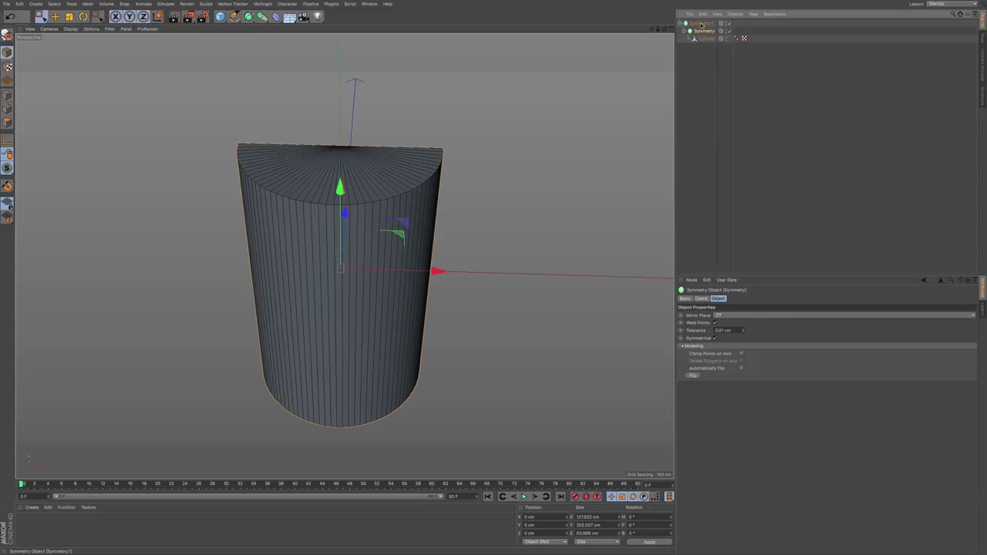
# Step: Set the outer Symmetry object's mirror plane to XY
pyautogui.click(704, 24)
pyautogui.click(728, 316)
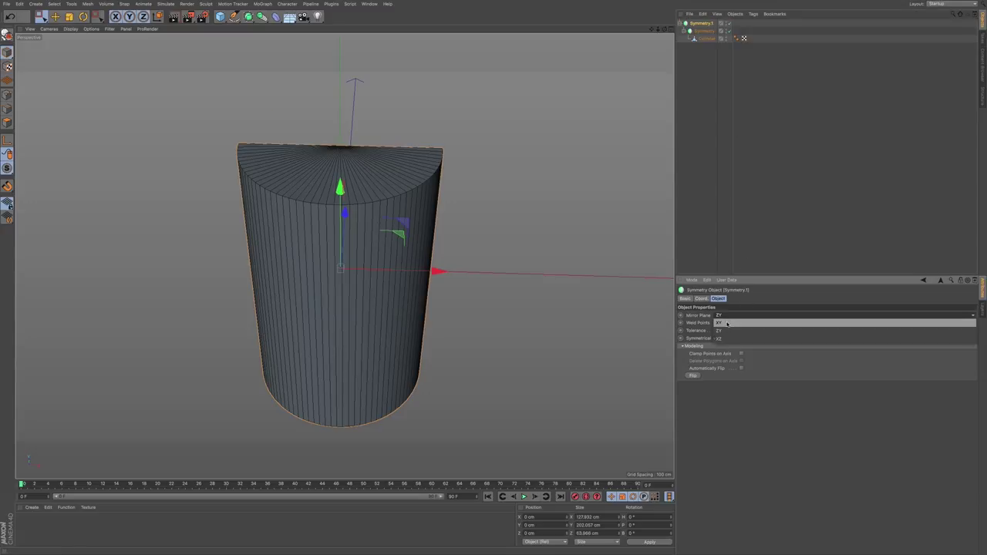
pyautogui.click(728, 324)
pyautogui.click(727, 316)
pyautogui.click(727, 316)
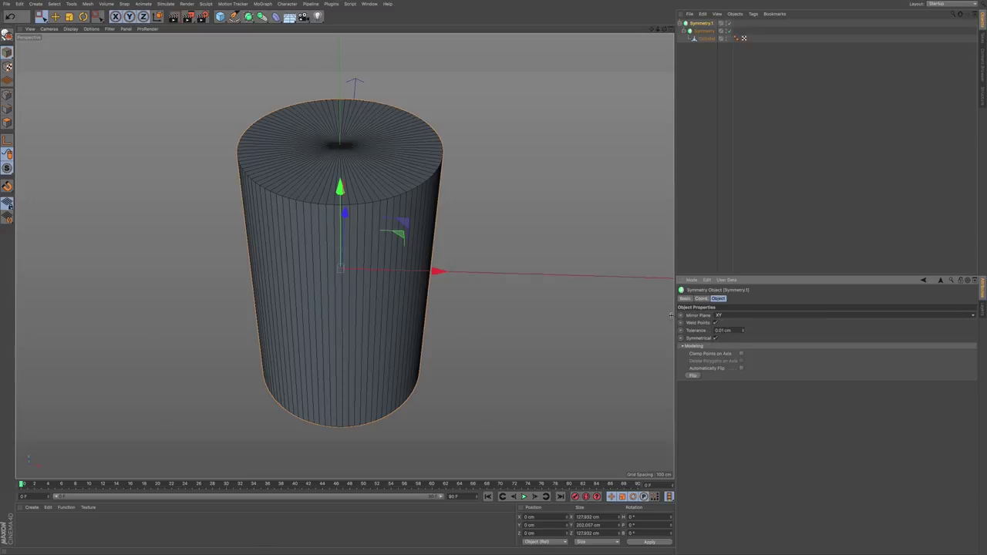
# Step: Select five alternate side polygons of the quarter cylinder with Live Selection in polygon mode, starting at the second strip from the front seam
pyautogui.click(705, 38)
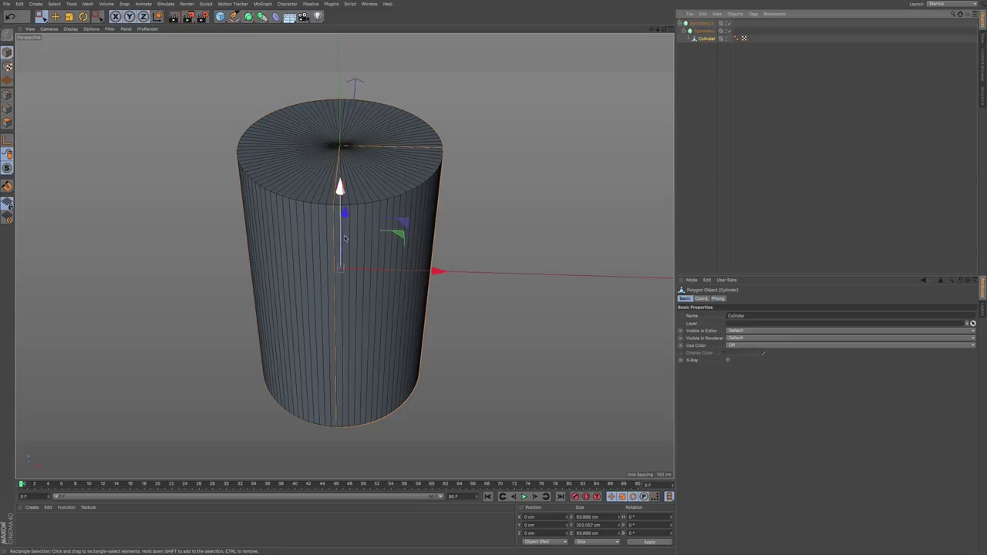
pyautogui.click(7, 121)
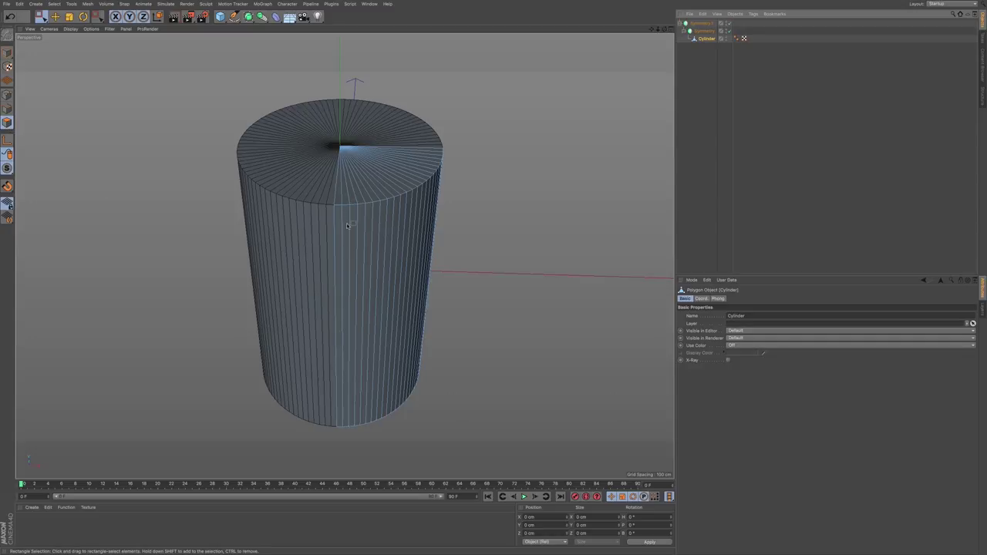
pyautogui.moveTo(41, 17); pyautogui.dragTo(69, 29)
pyautogui.moveTo(345, 152); pyautogui.dragTo(359, 169)
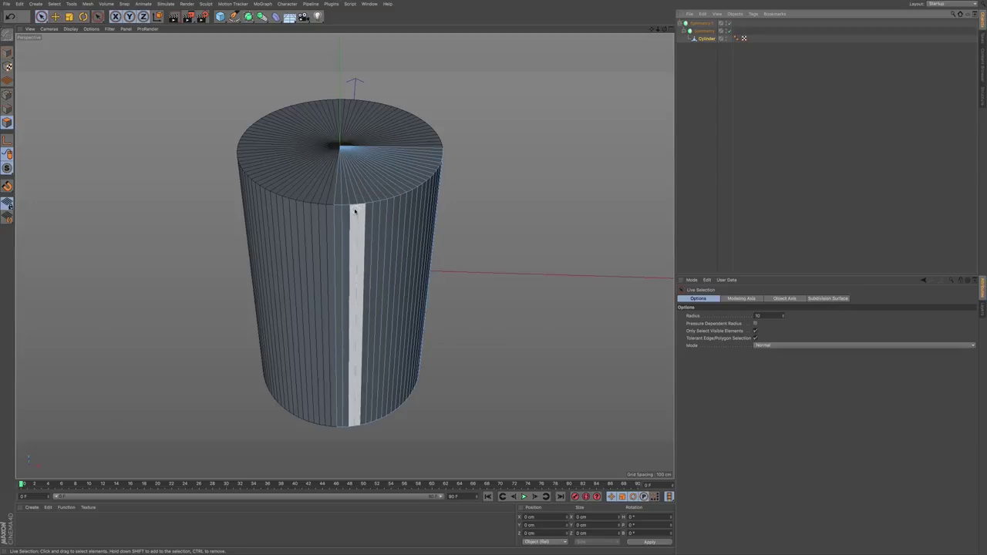
pyautogui.scroll(5, 364, 208)
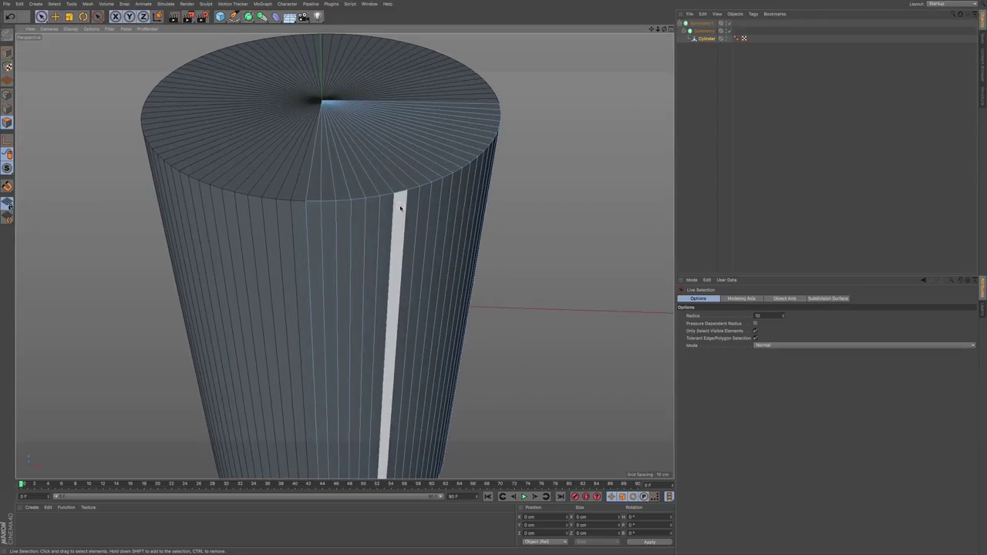
pyautogui.scroll(3, 402, 199)
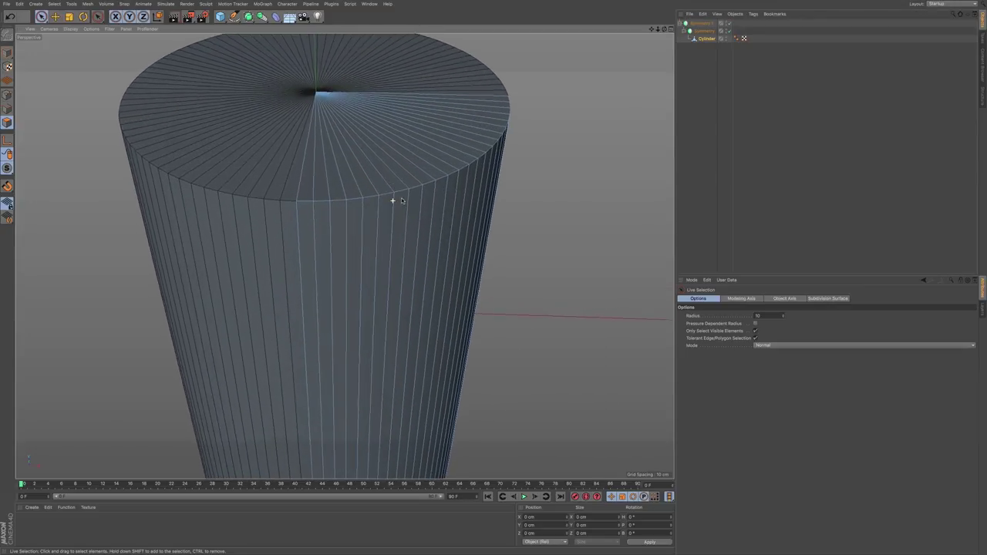
pyautogui.scroll(3, 393, 193)
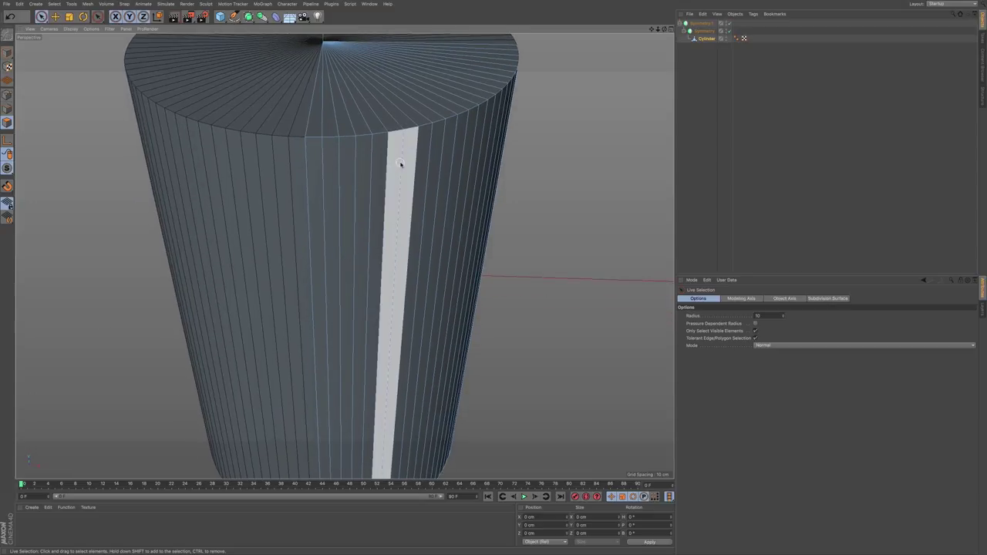
pyautogui.scroll(-4, 396, 167)
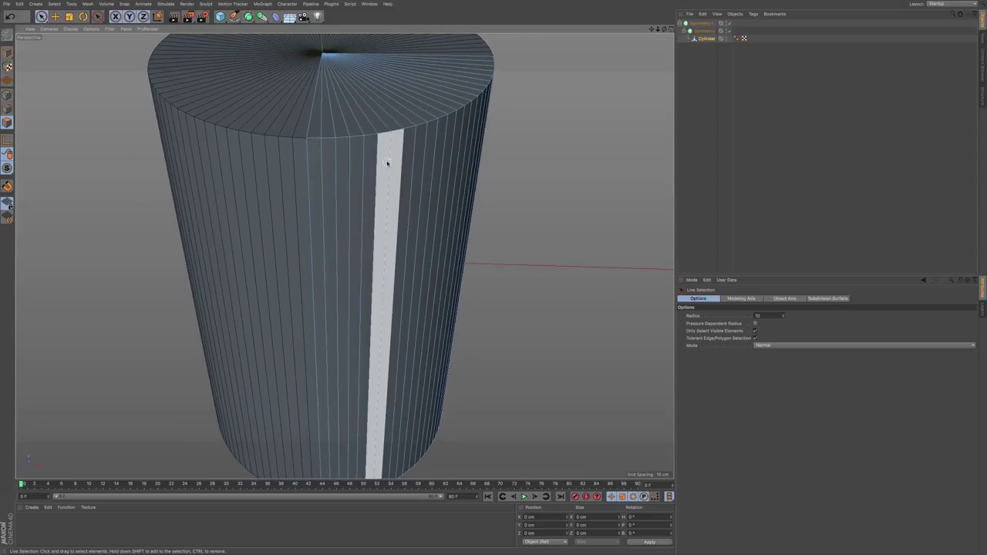
pyautogui.click(329, 158)
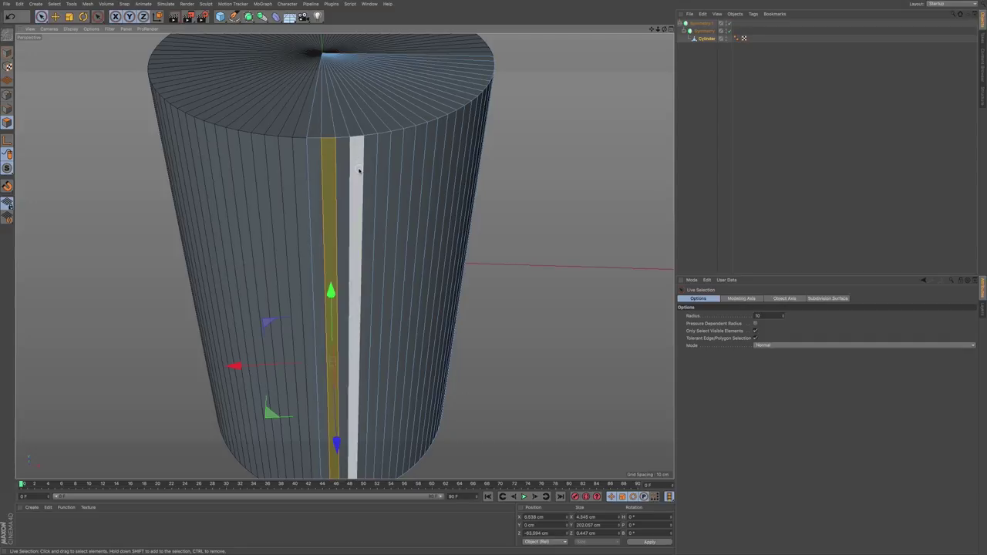
pyautogui.keyDown('shift'); pyautogui.click(356, 168); pyautogui.keyUp('shift')
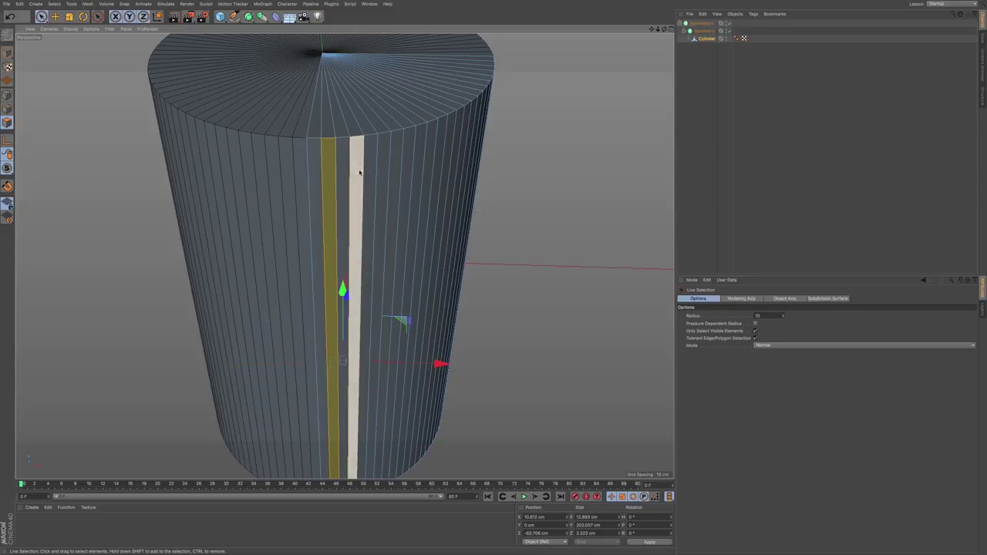
pyautogui.keyDown('shift'); pyautogui.click(386, 165); pyautogui.keyUp('shift')
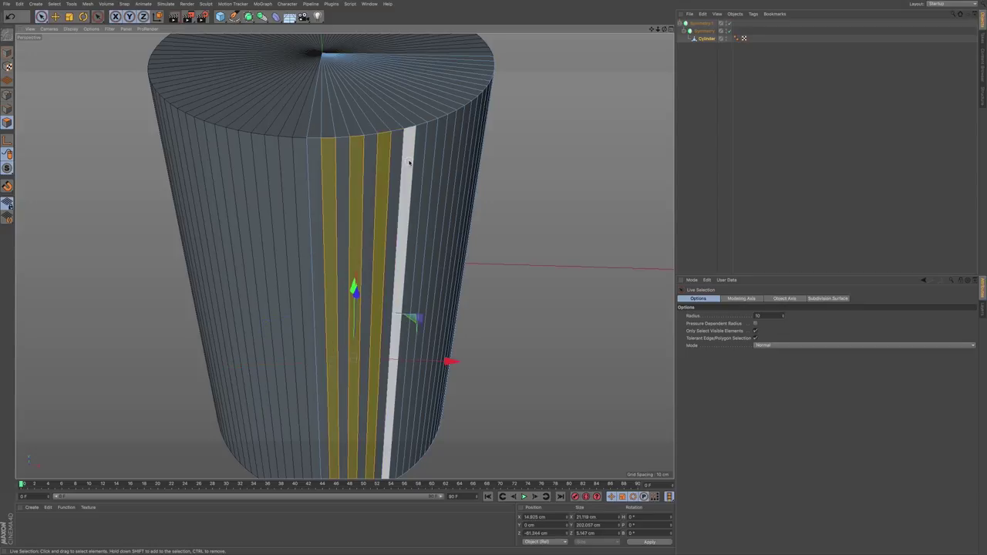
pyautogui.keyDown('shift'); pyautogui.click(409, 162); pyautogui.keyUp('shift')
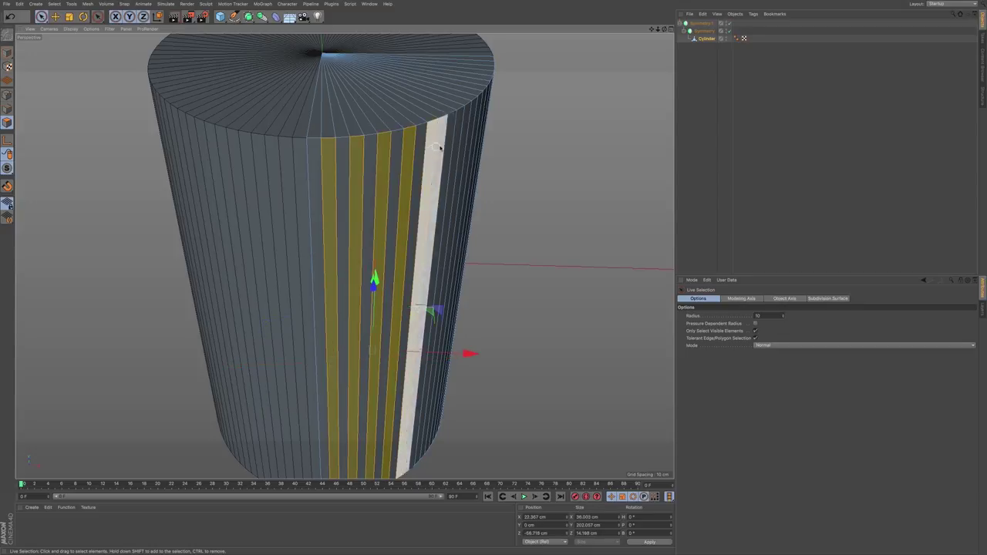
pyautogui.keyDown('shift'); pyautogui.click(429, 153); pyautogui.keyUp('shift')
# Step: Add every second side polygon across the rest of the quarter cylinder to the selection, seven more strips
pyautogui.moveTo(431, 153)
pyautogui.keyDown('alt'); pyautogui.mouseDown()
pyautogui.moveTo(388, 137)
pyautogui.moveTo(435, 143)
pyautogui.mouseUp(); pyautogui.keyUp('alt')
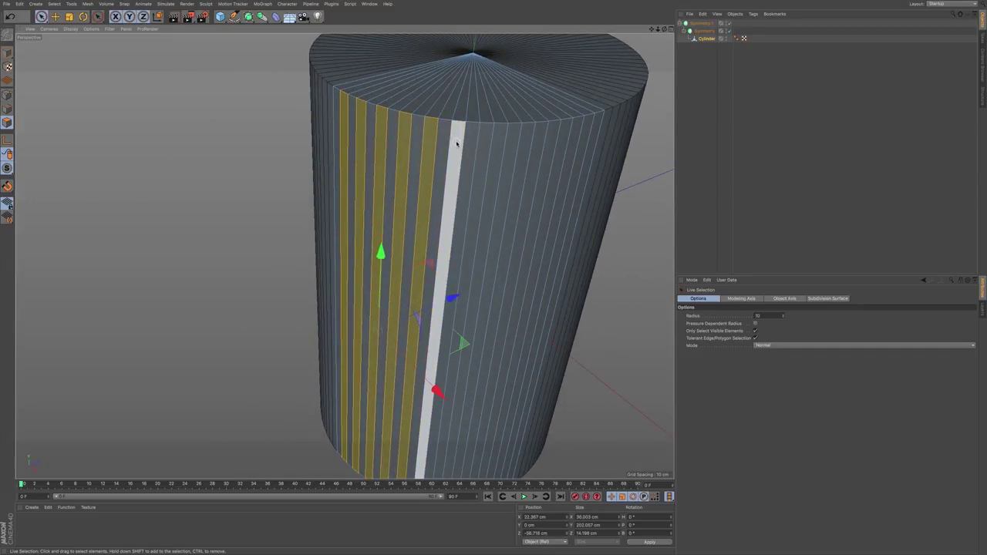
pyautogui.keyDown('shift'); pyautogui.click(457, 144); pyautogui.keyUp('shift')
pyautogui.keyDown('shift'); pyautogui.click(483, 147); pyautogui.keyUp('shift')
pyautogui.keyDown('shift'); pyautogui.click(512, 148); pyautogui.keyUp('shift')
pyautogui.keyDown('shift'); pyautogui.click(533, 145); pyautogui.keyUp('shift')
pyautogui.keyDown('shift'); pyautogui.click(551, 142); pyautogui.keyUp('shift')
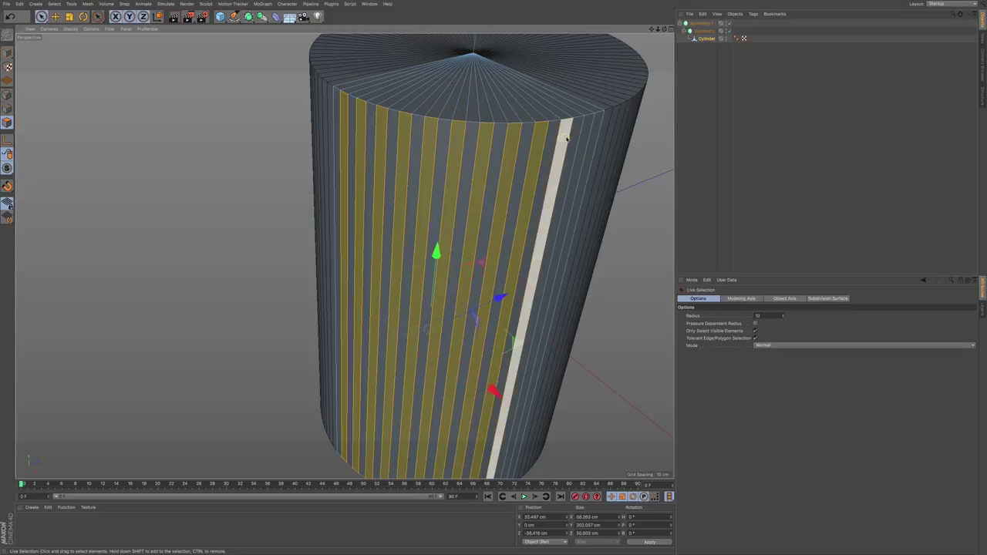
pyautogui.keyDown('shift'); pyautogui.click(570, 140); pyautogui.keyUp('shift')
pyautogui.keyDown('shift'); pyautogui.click(586, 137); pyautogui.keyUp('shift')
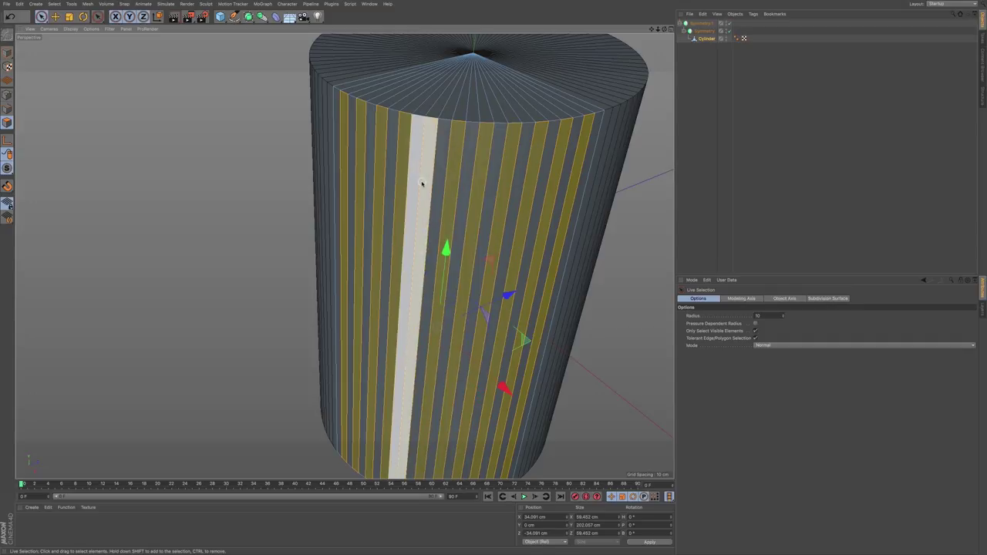
pyautogui.keyDown('alt'); pyautogui.moveTo(414, 181); pyautogui.dragTo(493, 196); pyautogui.keyUp('alt')
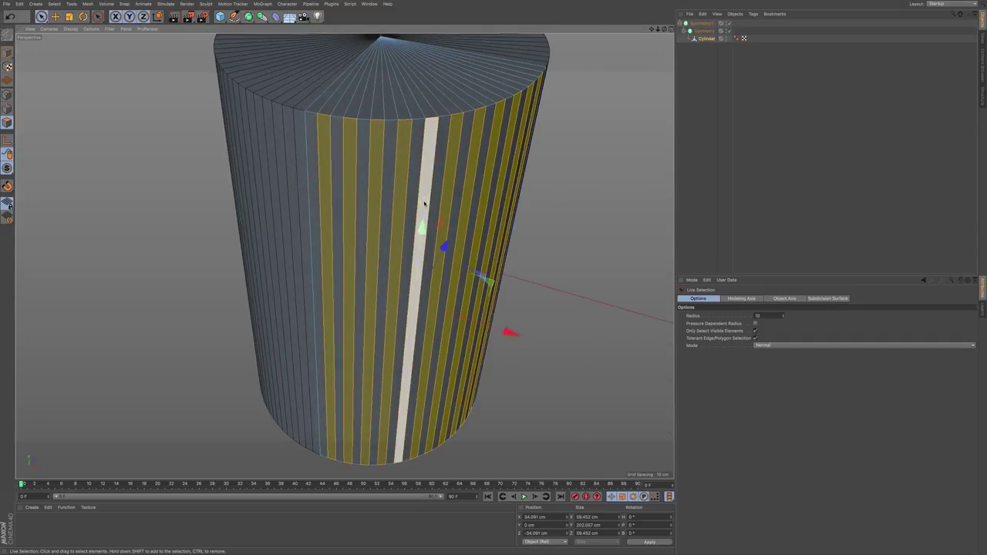
pyautogui.keyDown('alt'); pyautogui.moveTo(429, 206); pyautogui.dragTo(448, 201); pyautogui.keyUp('alt')
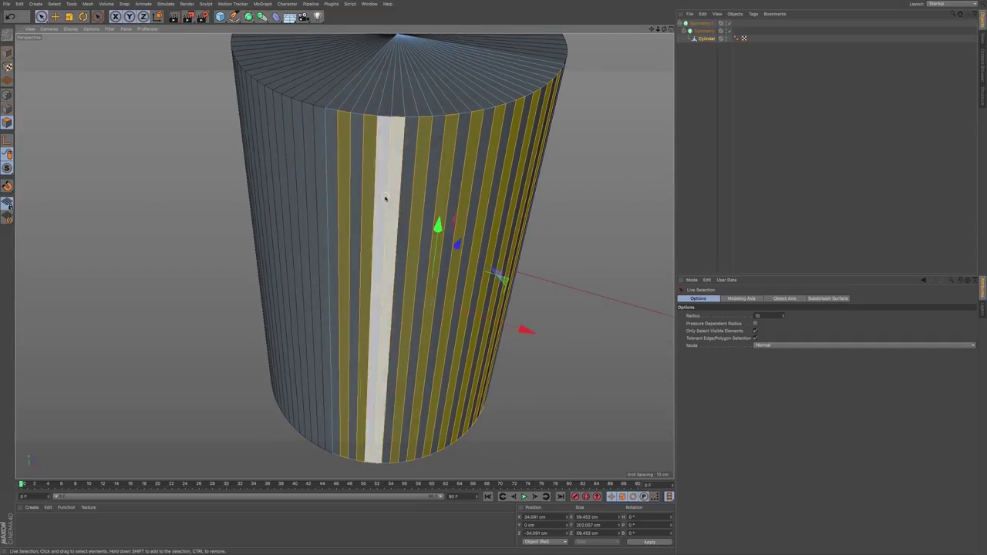
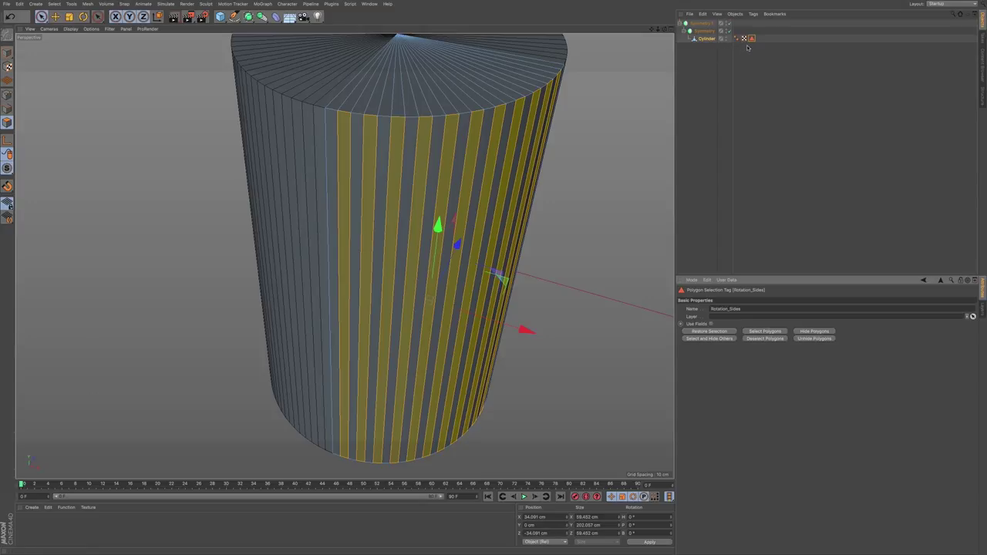
# Step: Clear the cylinder's polygon selection and restore it from the Rotation_Sides selection tag
pyautogui.click(746, 48)
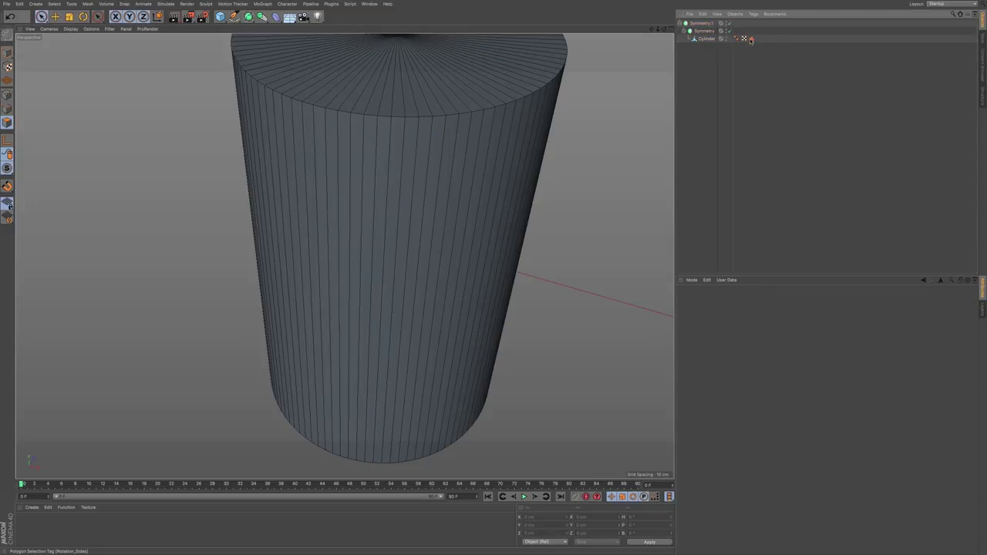
pyautogui.click(707, 39)
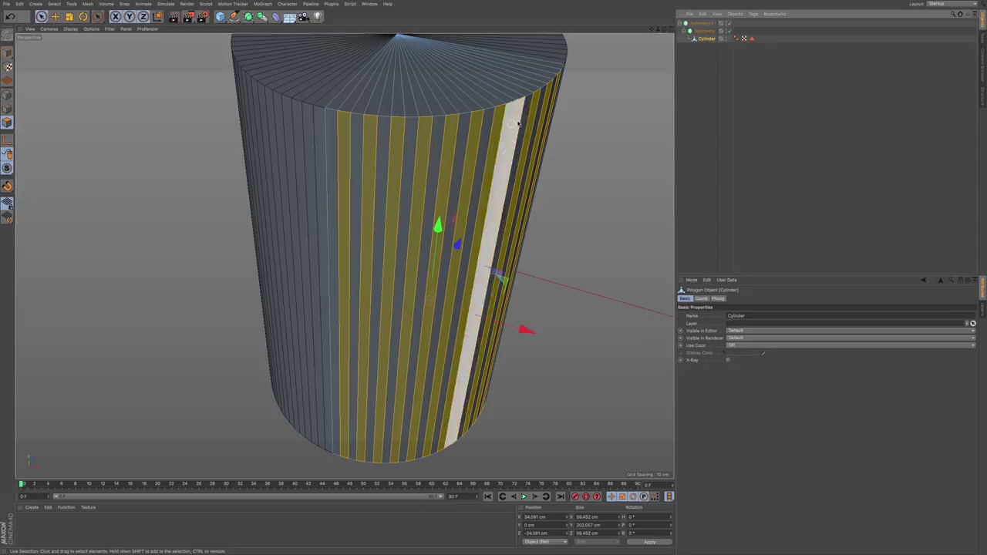
pyautogui.click(597, 131)
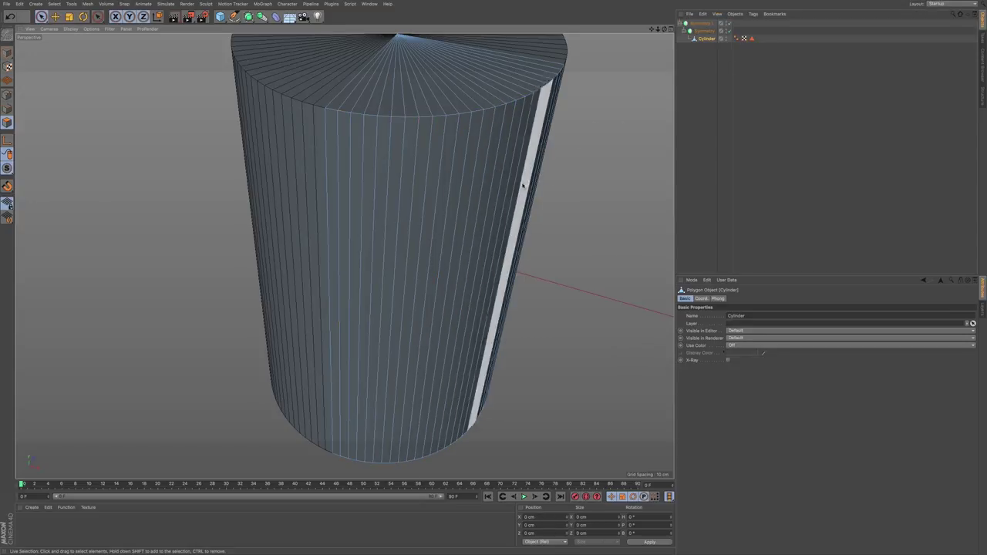
pyautogui.click(753, 39)
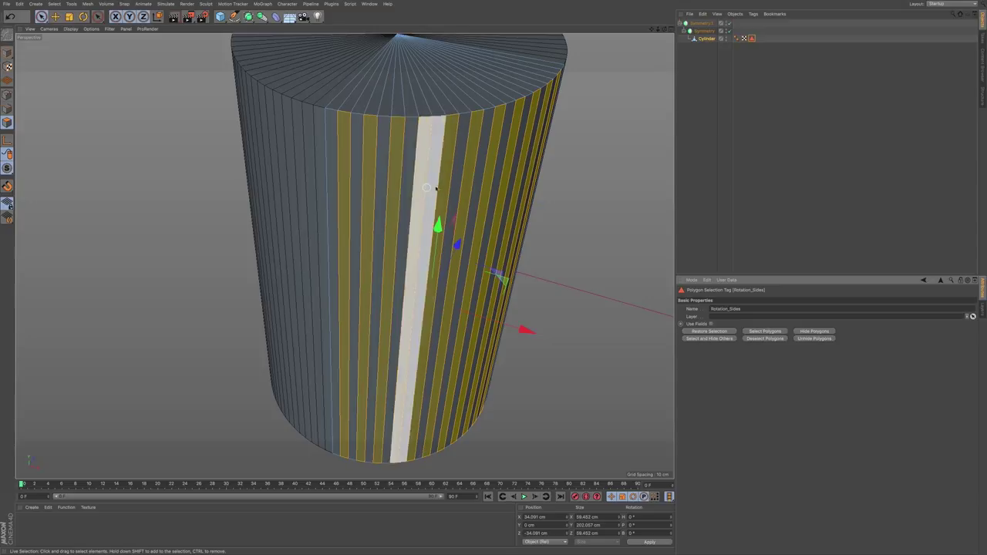
pyautogui.click(744, 66)
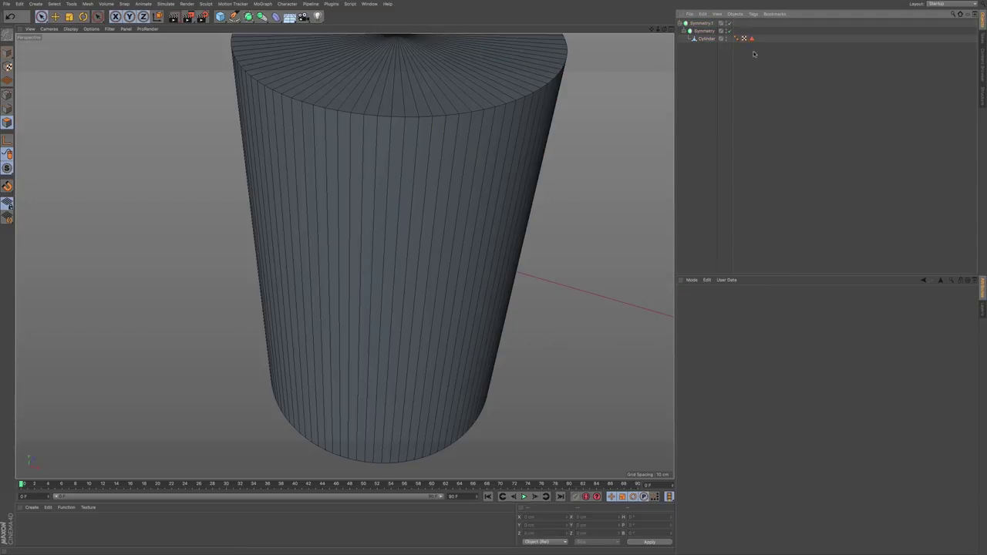
pyautogui.click(714, 39)
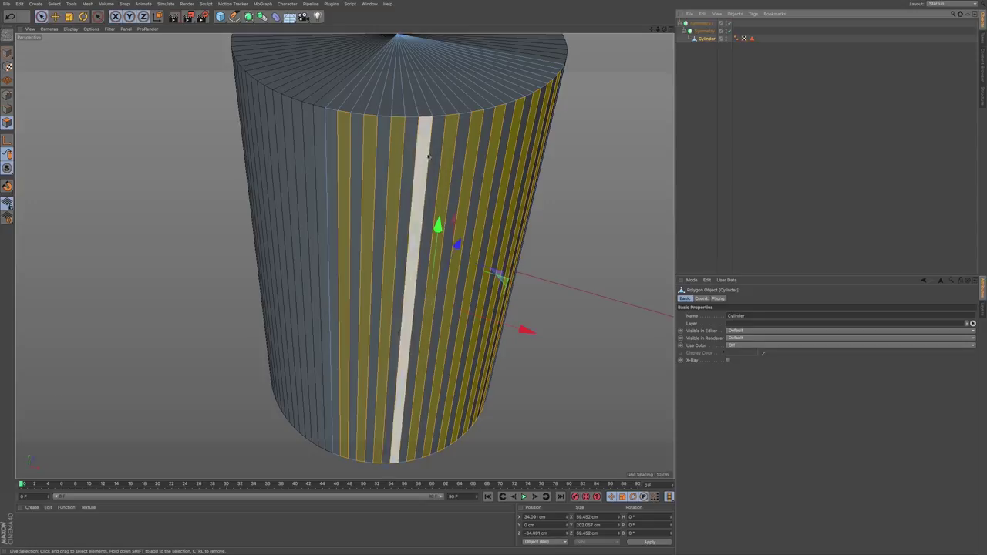
# Step: Extrude the selected alternate side strips of the quarter cylinder outward with an offset of about 3.3 cm
pyautogui.press('d')
pyautogui.moveTo(580, 157); pyautogui.dragTo(592, 161)
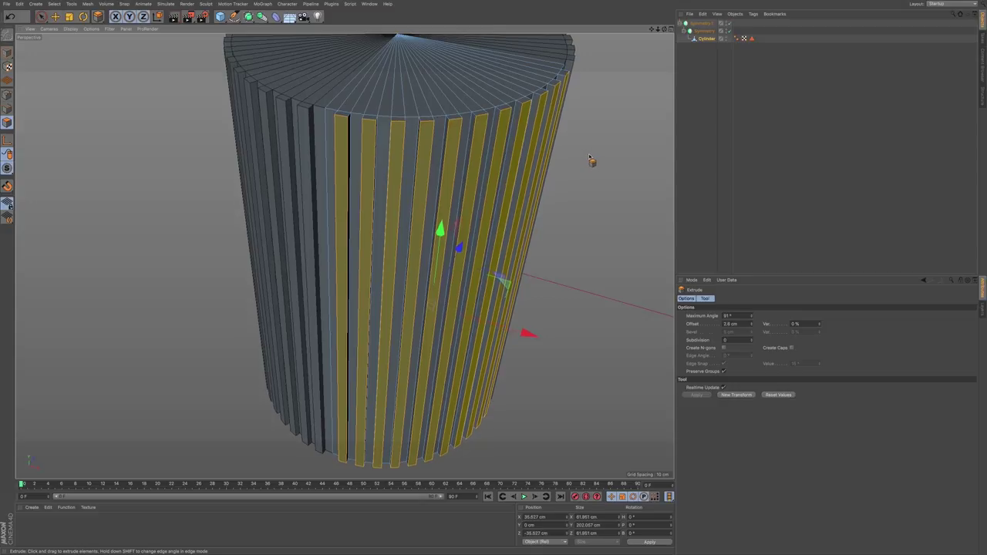
pyautogui.moveTo(592, 161); pyautogui.dragTo(594, 160)
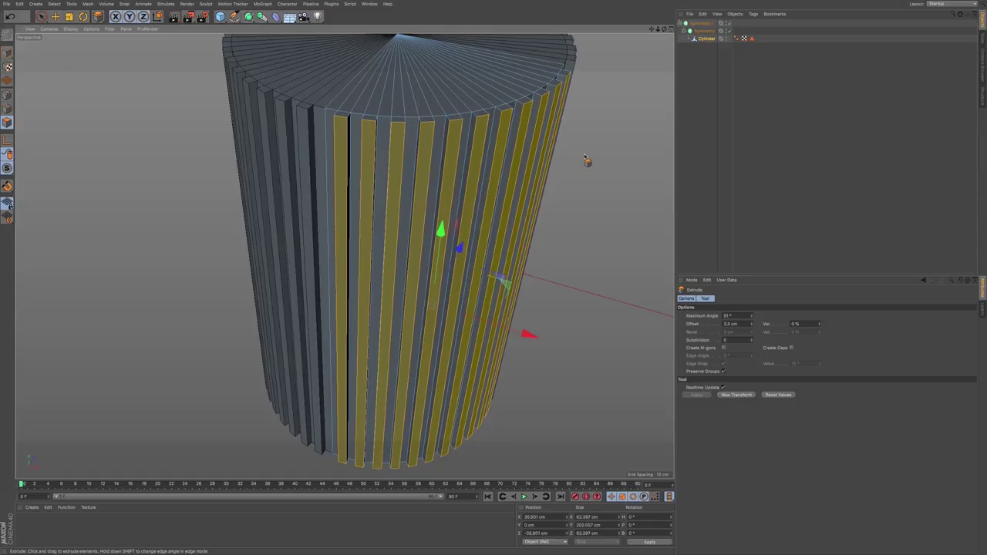
# Step: Try extruding the selected strips outward a further 7.9 cm or so, and undo that extrusion
pyautogui.keyDown('alt'); pyautogui.moveTo(479, 188); pyautogui.dragTo(493, 170); pyautogui.keyUp('alt')
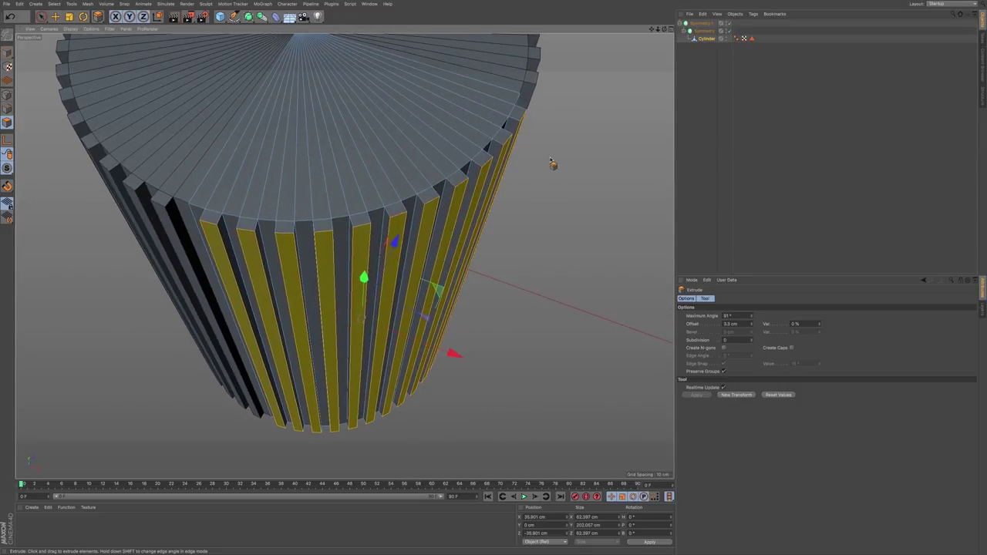
pyautogui.moveTo(554, 158); pyautogui.dragTo(583, 148)
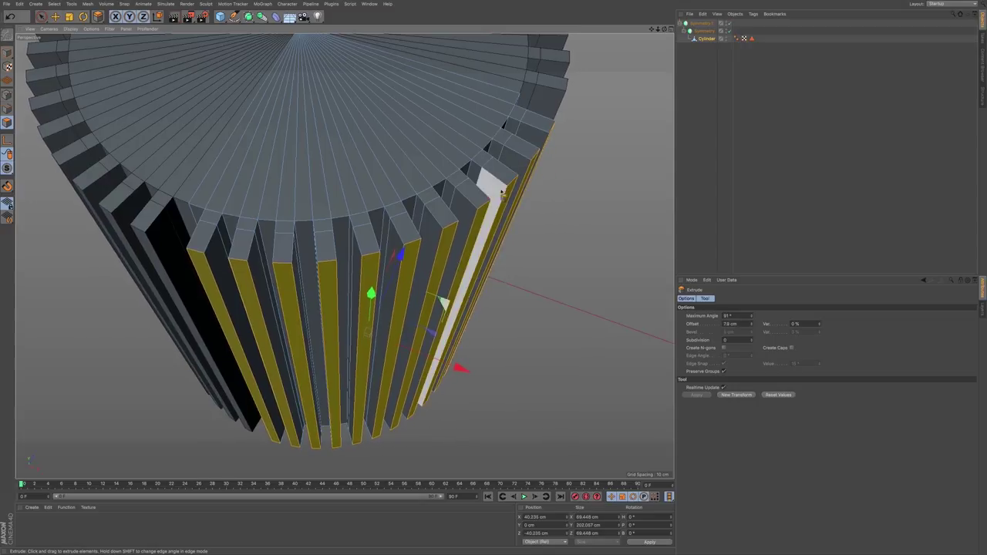
pyautogui.hotkey('ctrl', 'z')
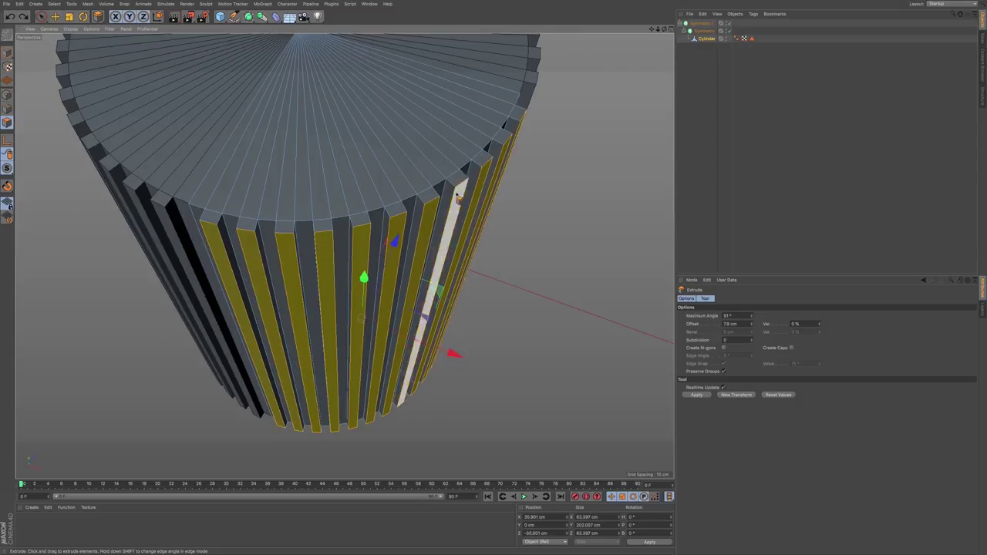
# Step: Select all top cap polygons of the quarter cylinder with Live Selection and extrude them upward about 7 cm
pyautogui.scroll(5, 446, 188)
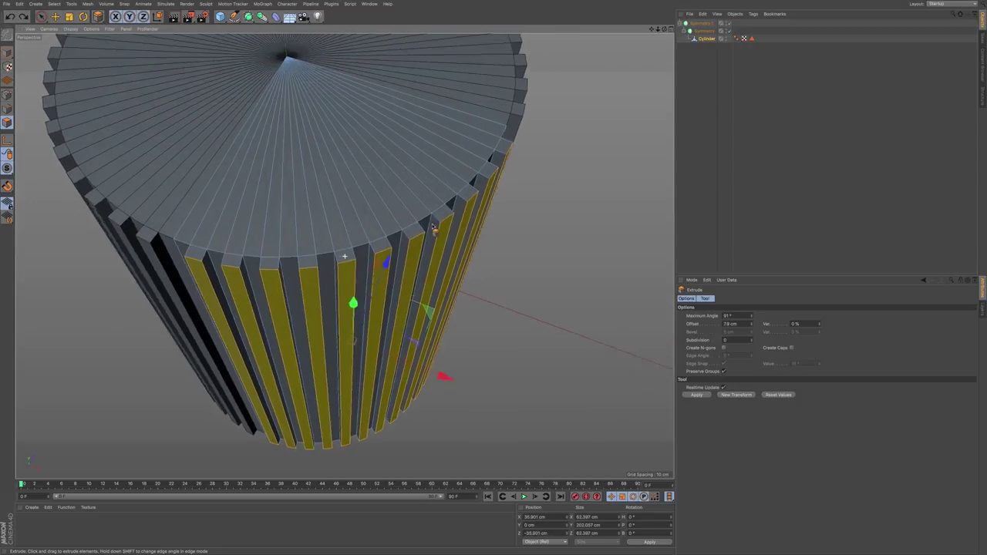
pyautogui.keyDown('alt'); pyautogui.moveTo(436, 226); pyautogui.dragTo(447, 208); pyautogui.keyUp('alt')
pyautogui.keyDown('alt'); pyautogui.moveTo(461, 194); pyautogui.dragTo(455, 201, button='middle'); pyautogui.keyUp('alt')
pyautogui.scroll(-2, 444, 209)
pyautogui.keyDown('alt'); pyautogui.moveTo(446, 212); pyautogui.dragTo(452, 180); pyautogui.keyUp('alt')
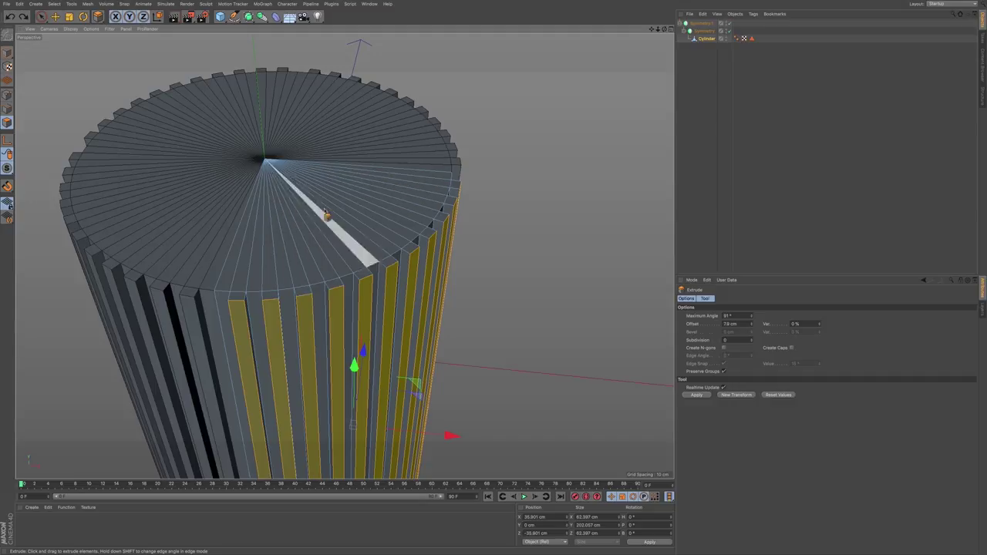
pyautogui.click(42, 16)
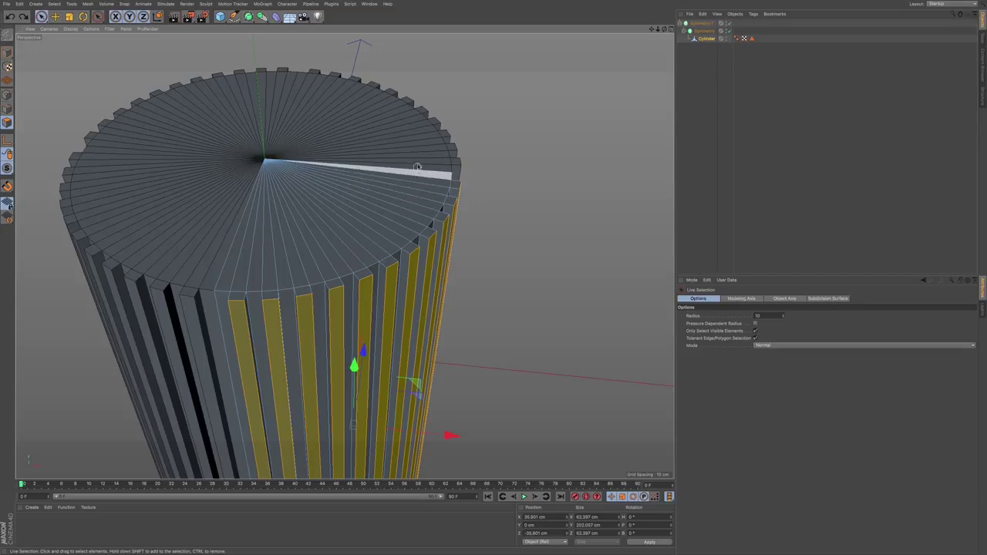
pyautogui.moveTo(419, 170)
pyautogui.mouseDown()
pyautogui.moveTo(400, 198)
pyautogui.moveTo(309, 250)
pyautogui.moveTo(235, 255)
pyautogui.mouseUp()
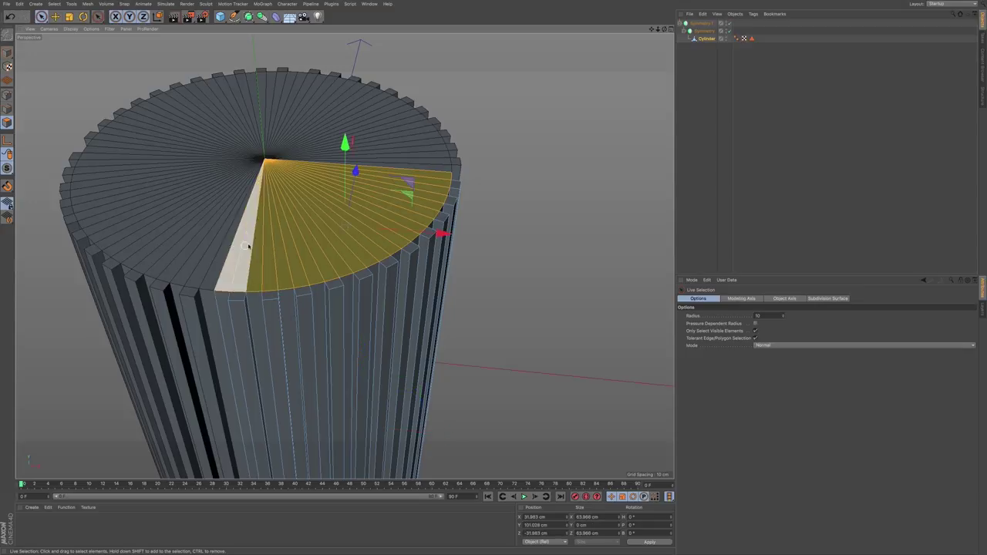
pyautogui.moveTo(347, 143); pyautogui.dragTo(352, 124)
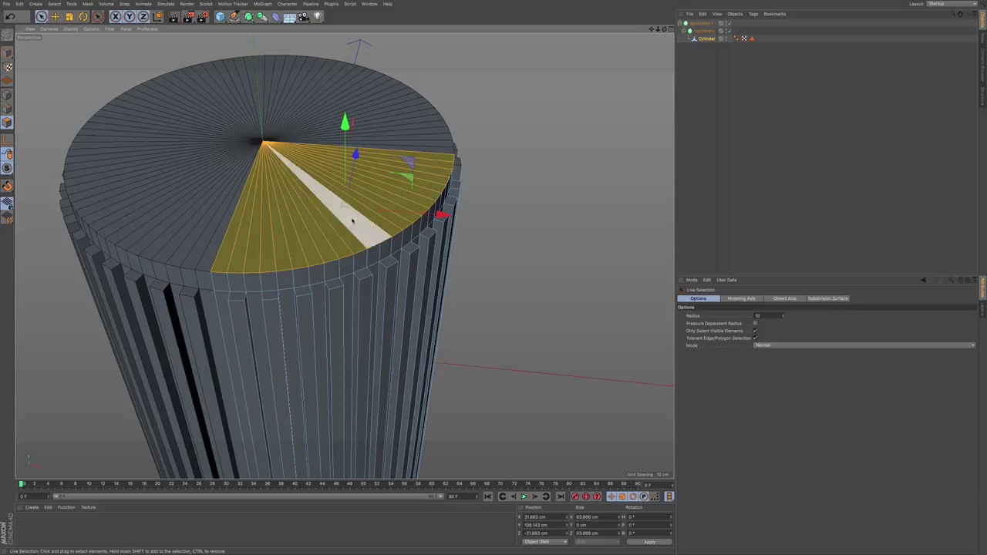
# Step: Try scaling the quarter's raised cap polygons inward, undo the scaling, and clear the polygon selection
pyautogui.press('t')
pyautogui.moveTo(494, 196); pyautogui.dragTo(459, 189)
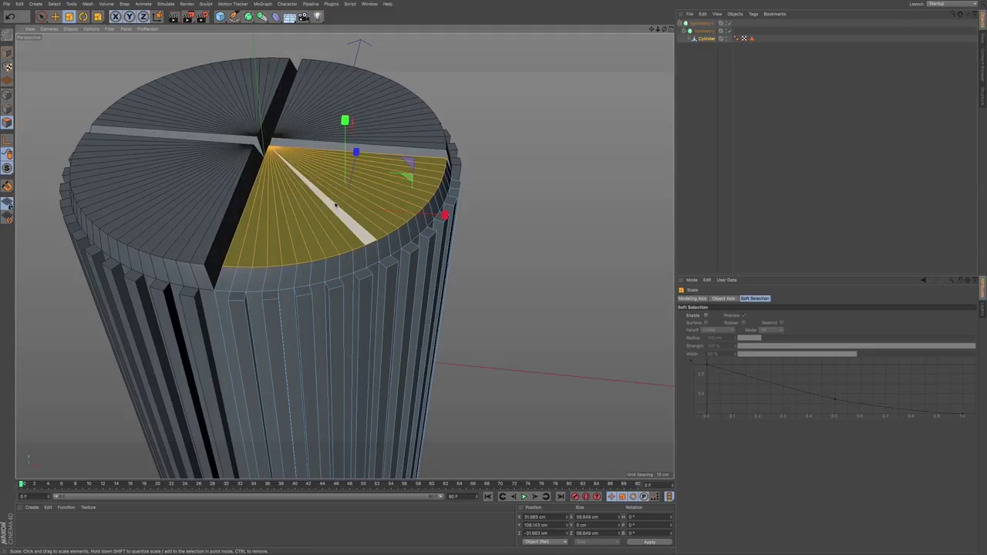
pyautogui.hotkey('ctrl', 'z')
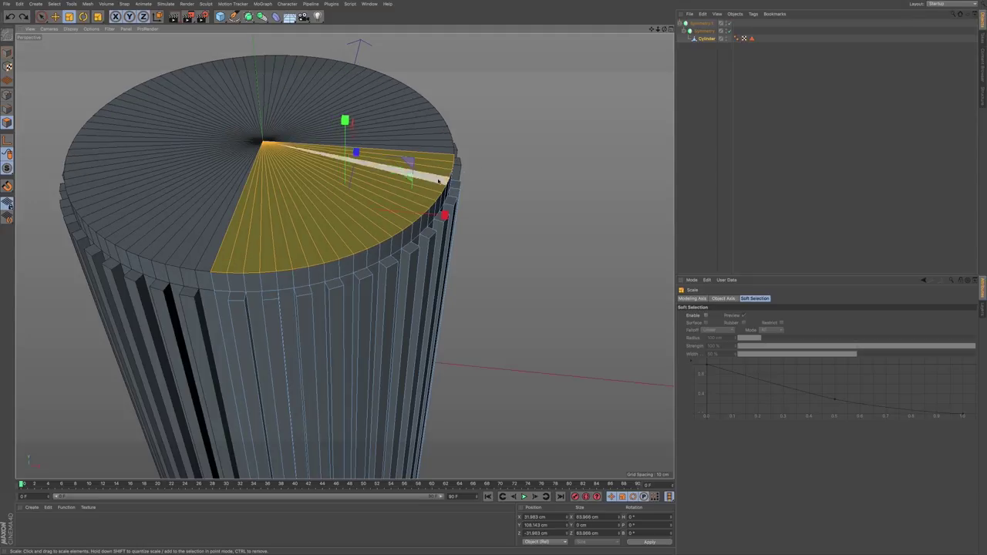
pyautogui.click(507, 162)
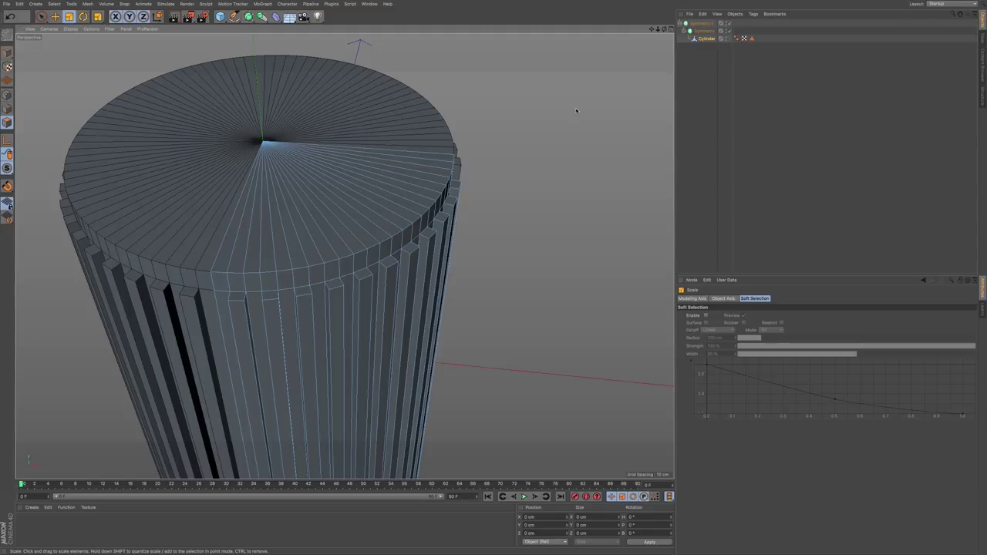
# Step: Try making the outer Symmetry.1 object editable, inspect its Cylinder, and undo the conversion
pyautogui.click(706, 25)
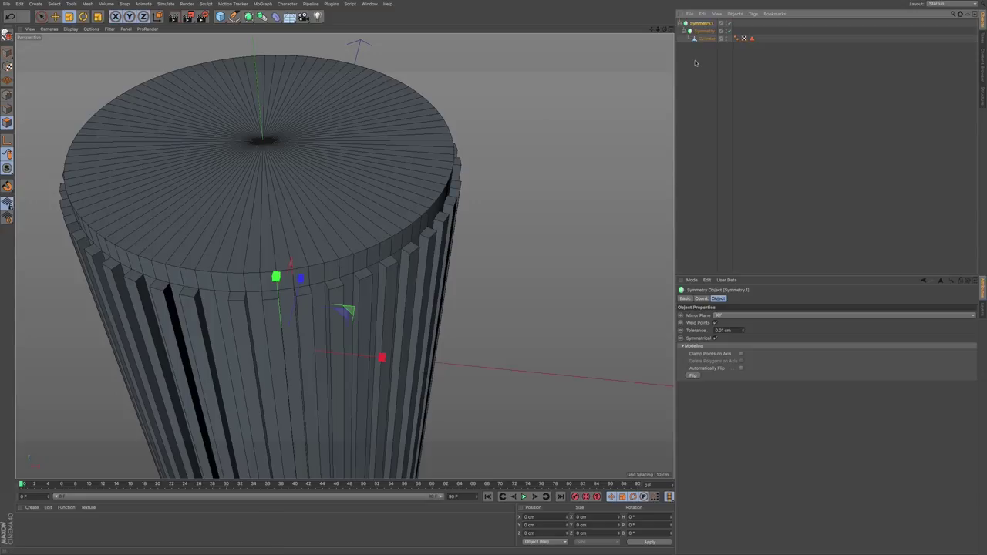
pyautogui.press('c')
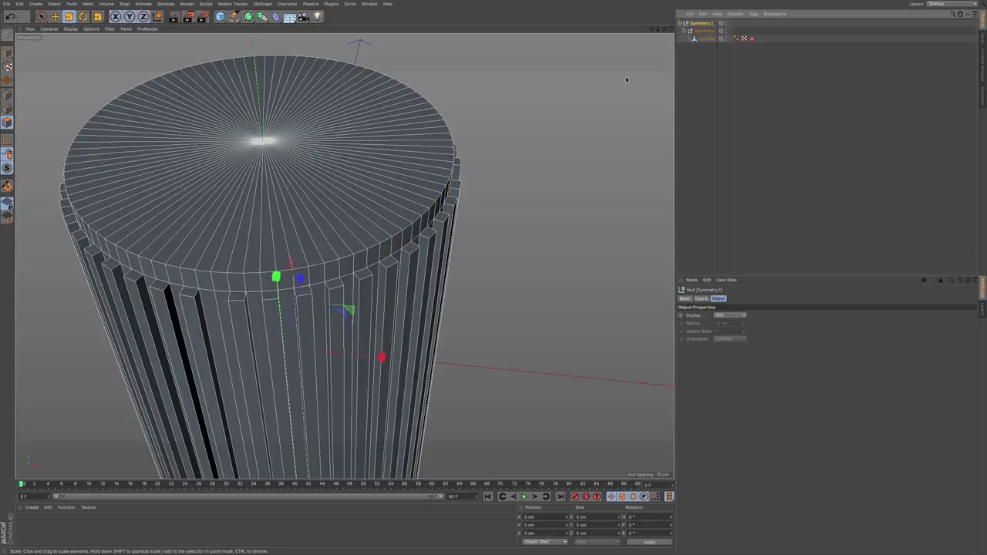
pyautogui.click(707, 39)
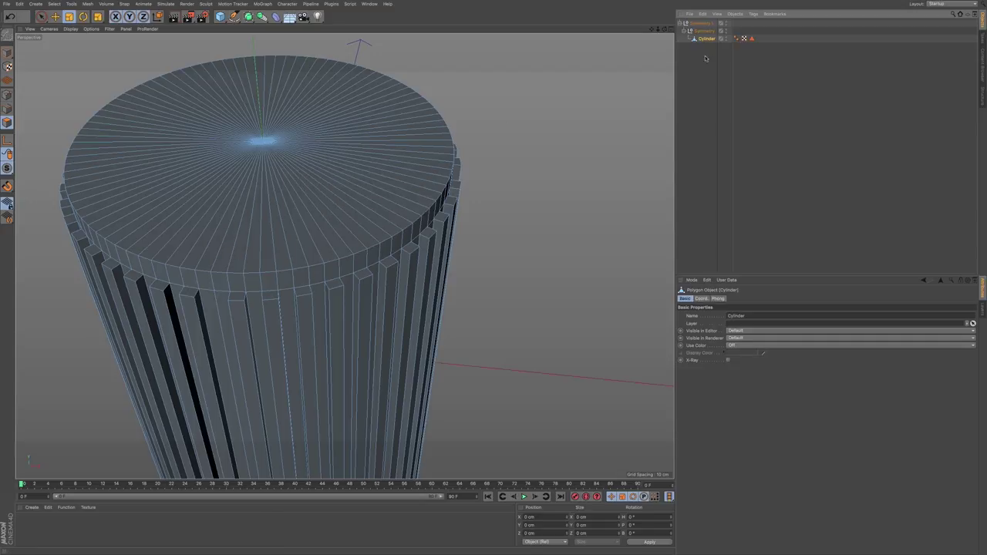
pyautogui.press('super+z')
pyautogui.press('super+z')
pyautogui.press('super+z')
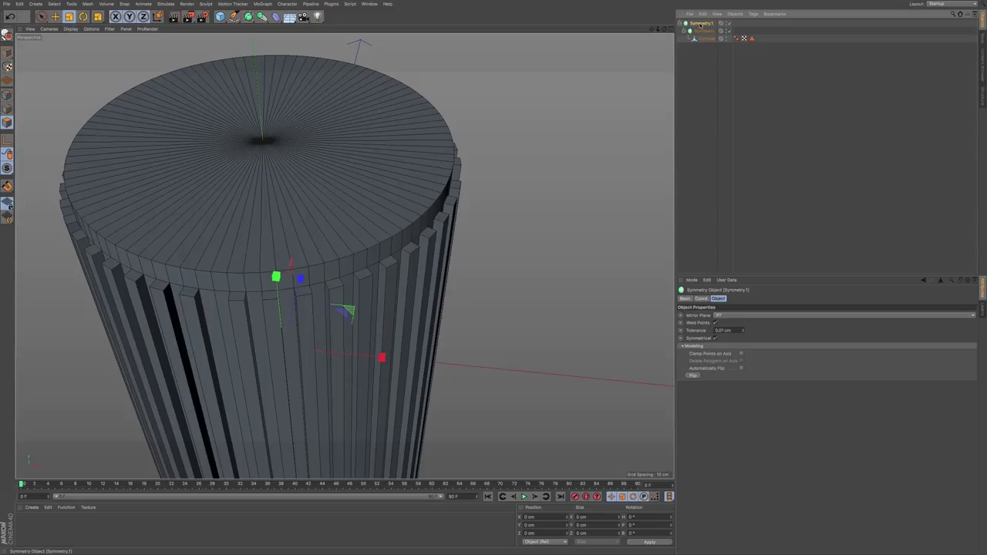
# Step: Duplicate the Symmetry.1 hierarchy below the original and group the original under a new null
pyautogui.keyDown('ctrl'); pyautogui.moveTo(705, 32); pyautogui.dragTo(703, 62); pyautogui.keyUp('ctrl')
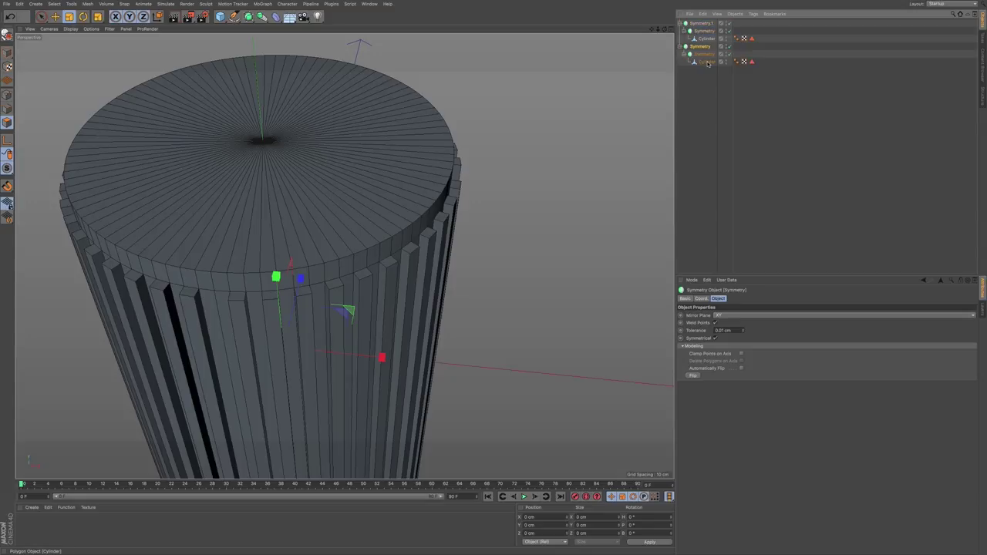
pyautogui.click(703, 23)
pyautogui.hotkey('alt', 'g')
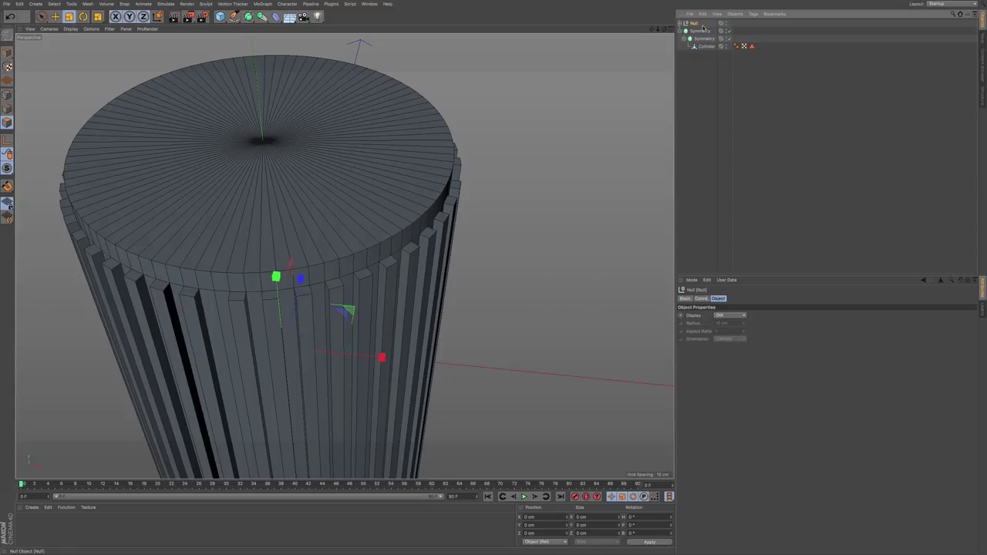
# Step: Rename the null containing the original hierarchy to Archive and hide it in the editor and renderer
pyautogui.doubleClick(696, 24)
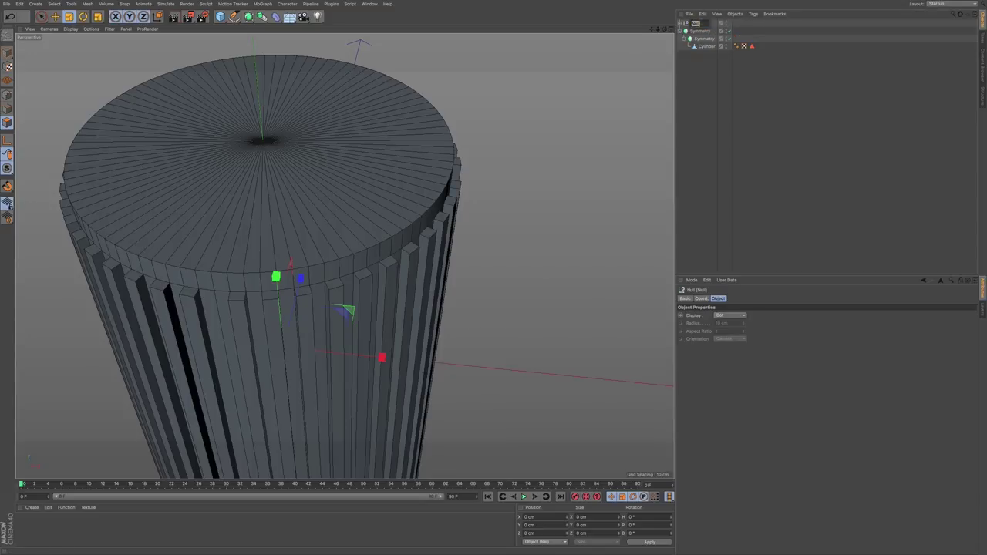
pyautogui.write('s')
pyautogui.press('Return')
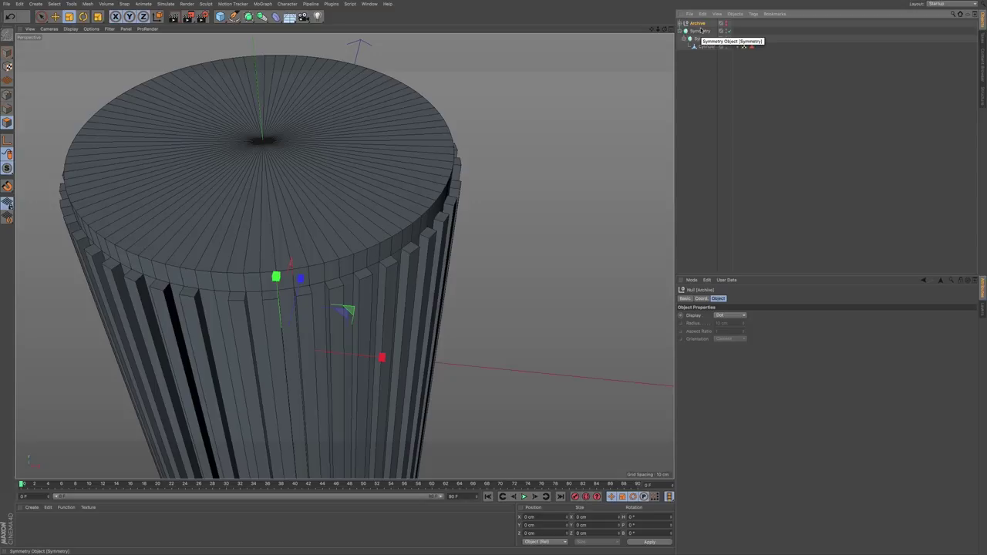
# Step: Make the duplicate outer Symmetry object editable
pyautogui.keyDown('alt'); pyautogui.moveTo(330, 214); pyautogui.dragTo(360, 204); pyautogui.keyUp('alt')
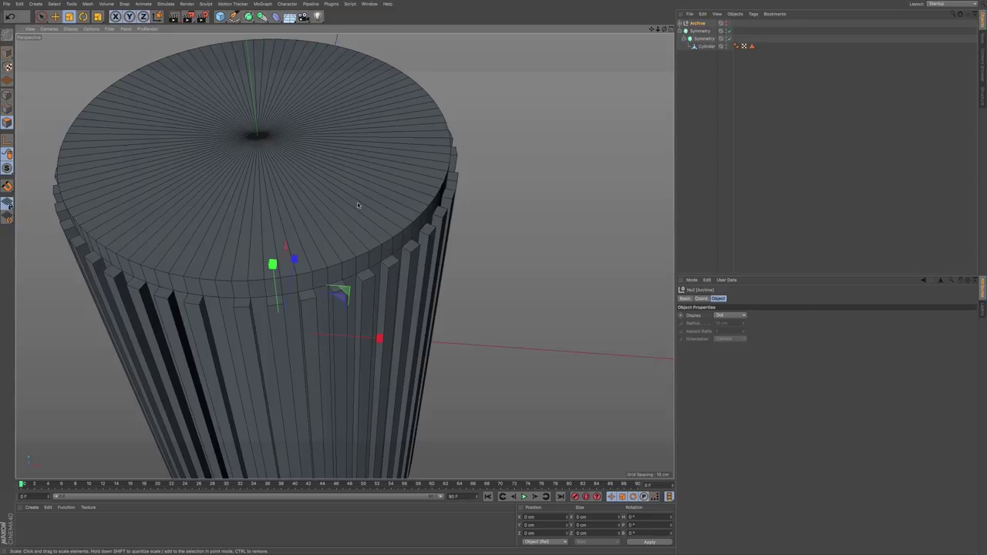
pyautogui.click(705, 48)
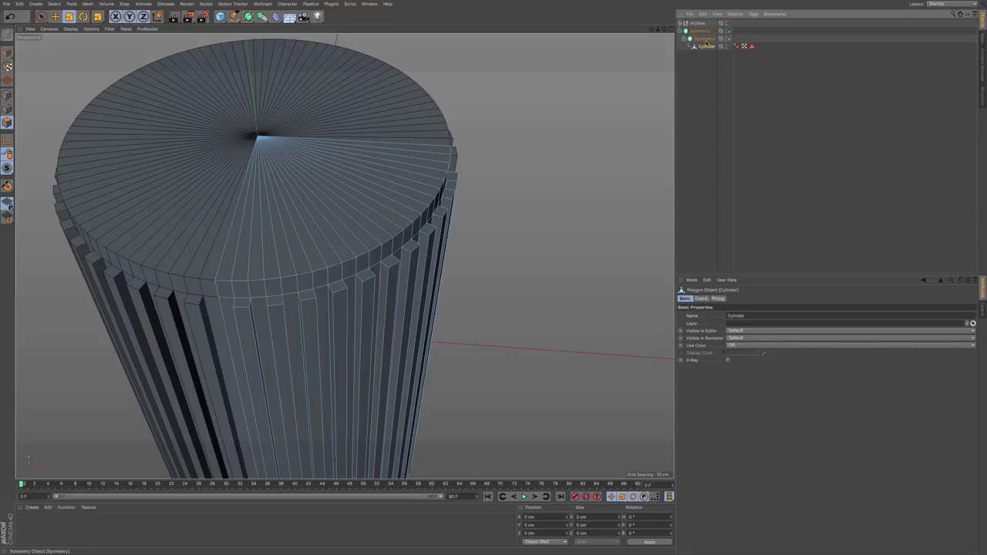
pyautogui.click(702, 32)
pyautogui.click(700, 38)
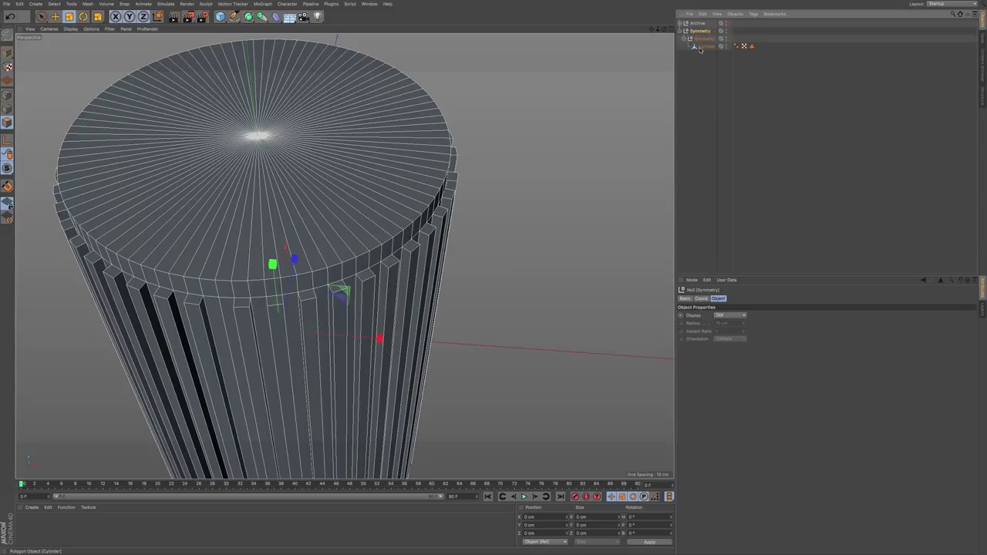
# Step: Move the full Cylinder mesh out of the converted Symmetry hierarchy and delete the leftover Symmetry nulls
pyautogui.moveTo(700, 48); pyautogui.dragTo(704, 59)
pyautogui.click(700, 31)
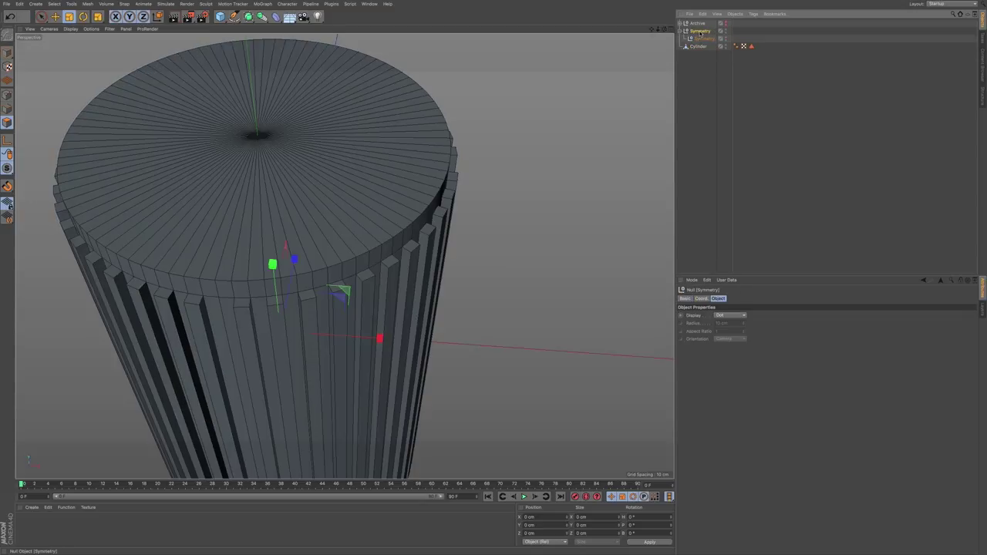
pyautogui.press('Delete')
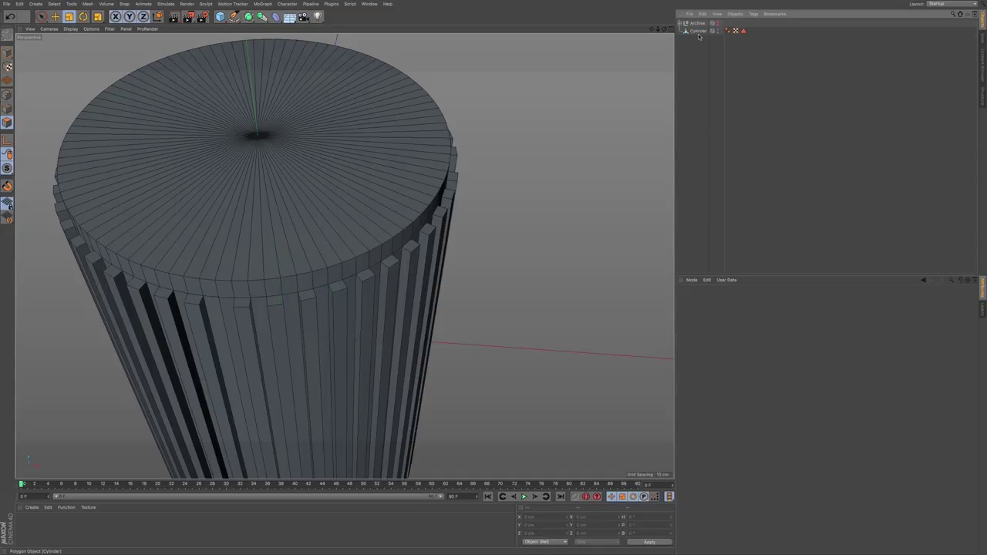
# Step: Select every top cap polygon of the full Cylinder and scale the cap inward to about 122.4 cm across
pyautogui.click(699, 32)
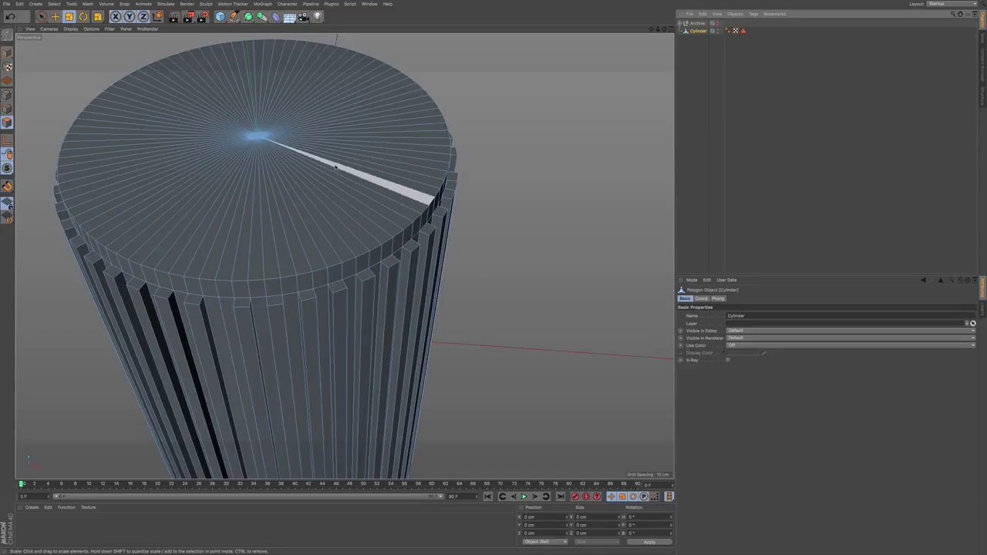
pyautogui.press('9')
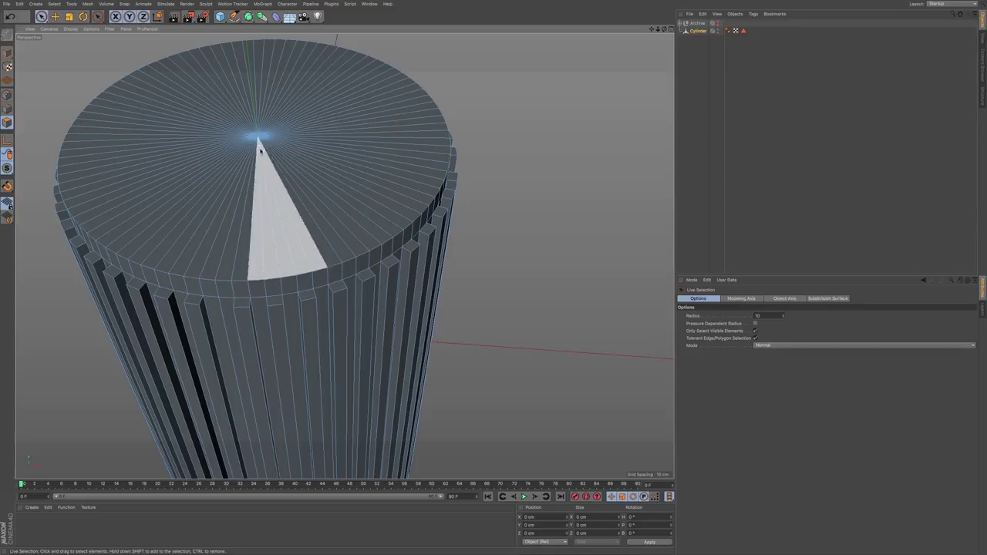
pyautogui.click(255, 138)
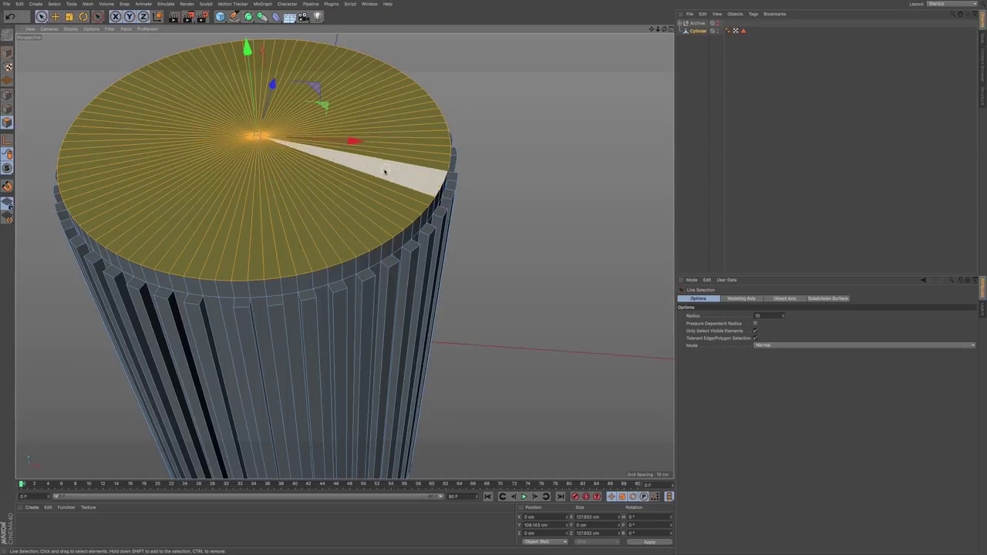
pyautogui.keyDown('alt'); pyautogui.moveTo(338, 244); pyautogui.dragTo(344, 255, button='middle'); pyautogui.keyUp('alt')
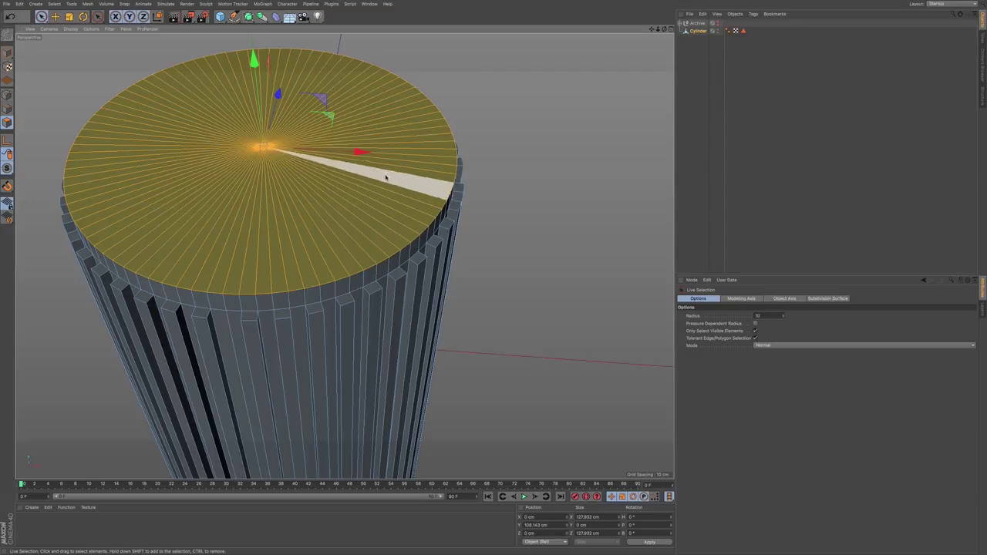
pyautogui.press('t')
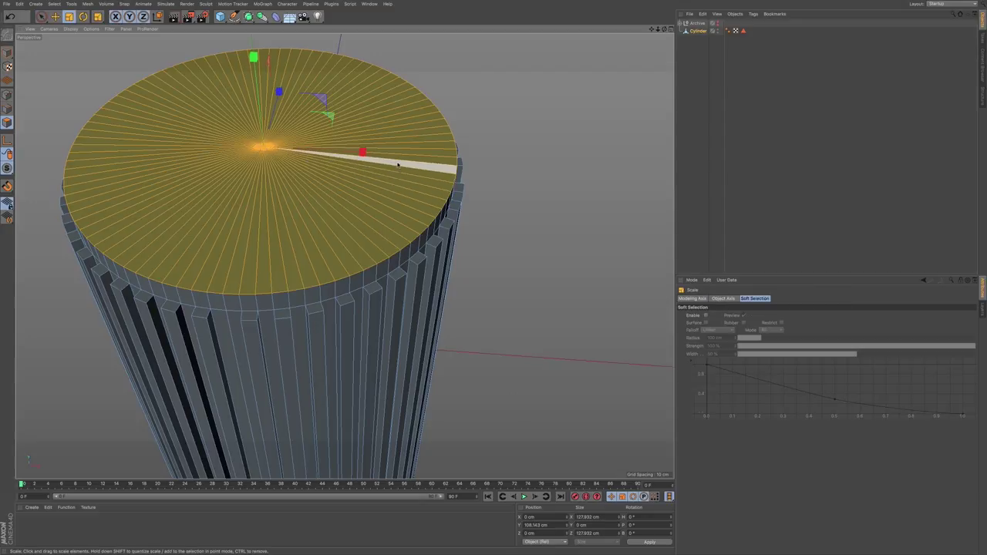
pyautogui.moveTo(409, 158); pyautogui.dragTo(399, 162)
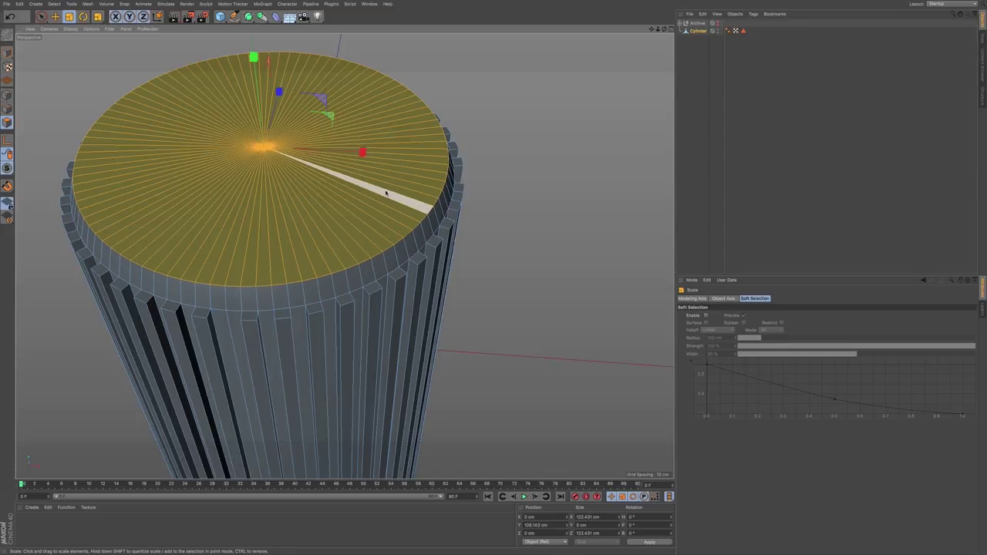
# Step: Try an Extrude Inner on the selected top cap polygons, and undo it
pyautogui.press('i')
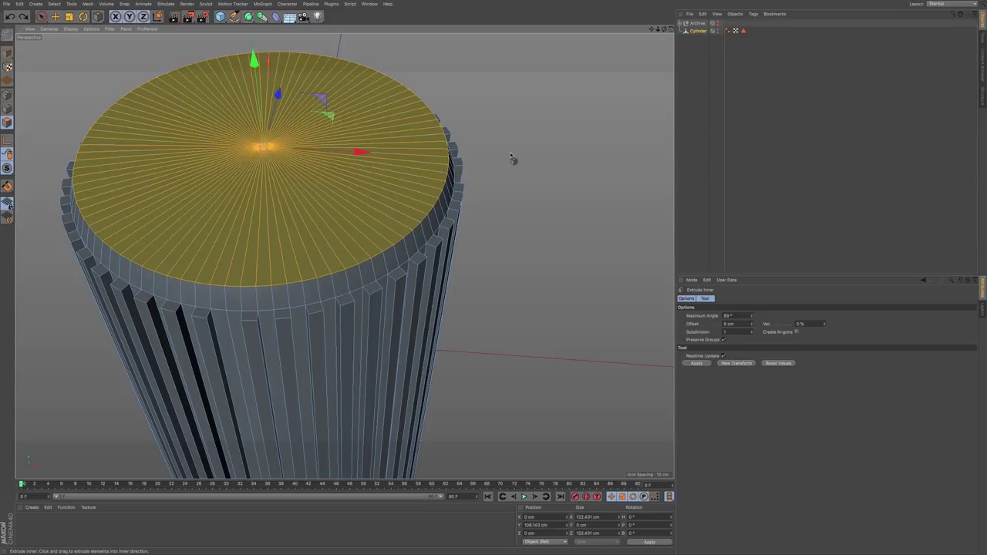
pyautogui.moveTo(499, 167); pyautogui.dragTo(500, 164)
pyautogui.hotkey('ctrl', 'z')
pyautogui.click(689, 34)
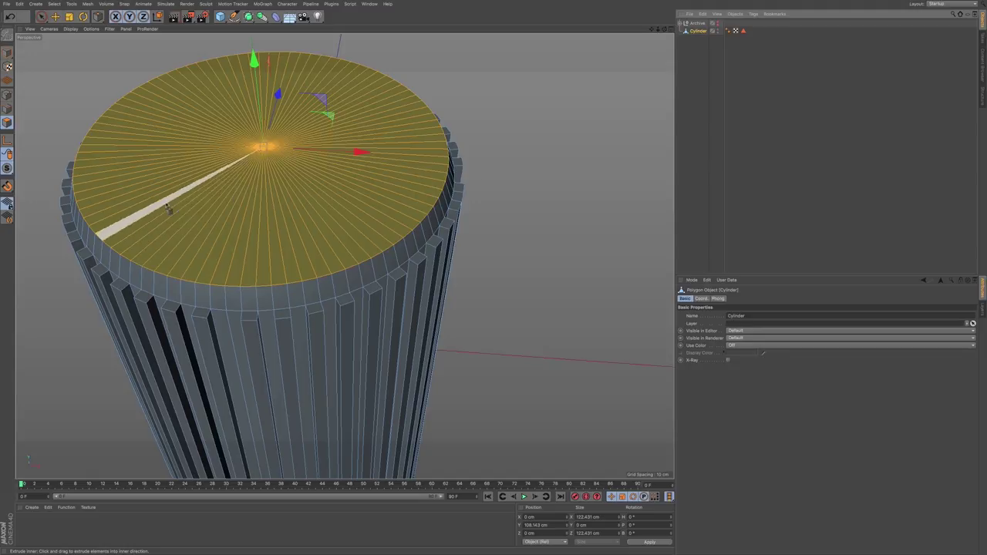
# Step: Hide the selected top cap polygons of the Cylinder to expose its interior
pyautogui.click(55, 16)
pyautogui.click(55, 16)
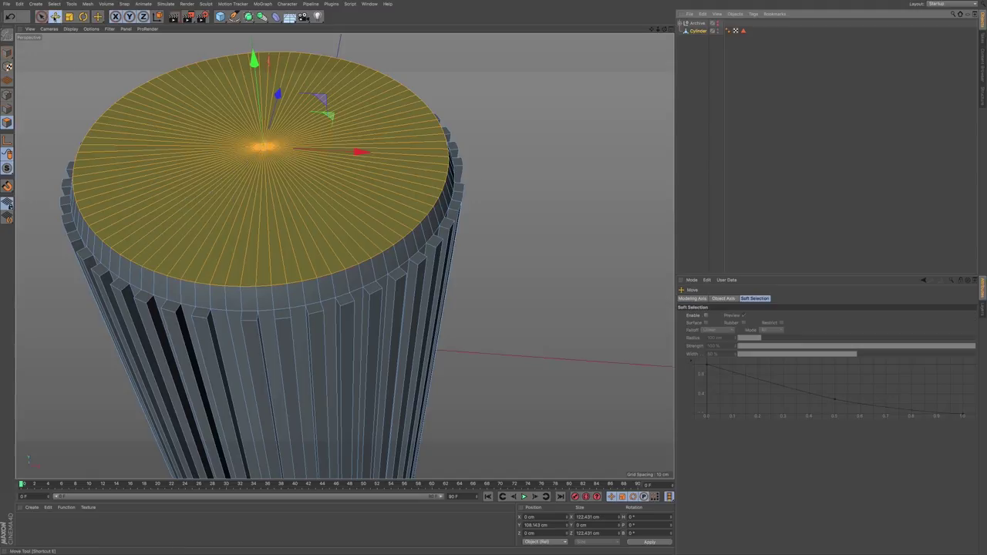
pyautogui.moveTo(254, 57)
pyautogui.mouseDown()
pyautogui.moveTo(253, 47)
pyautogui.moveTo(253, 59)
pyautogui.mouseUp()
pyautogui.click(55, 5)
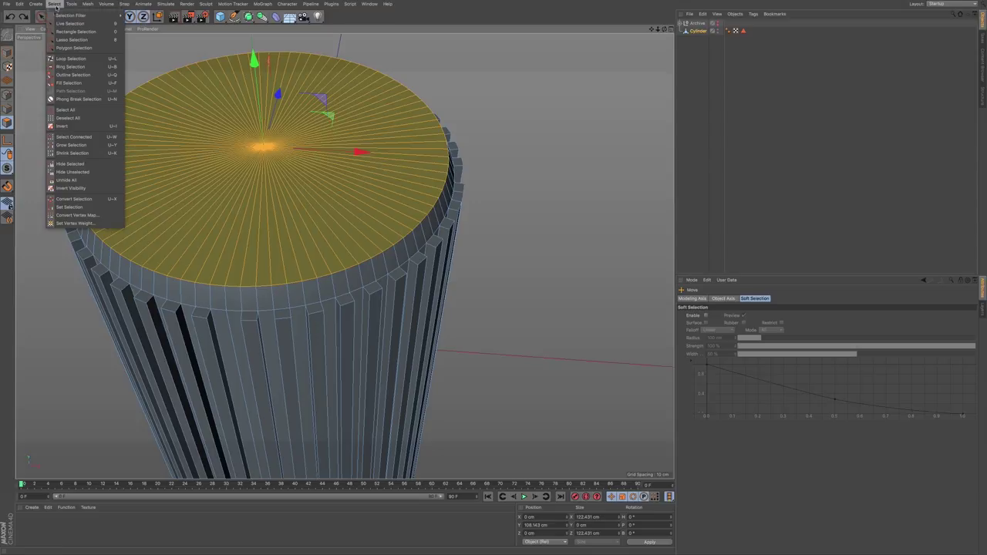
pyautogui.click(70, 165)
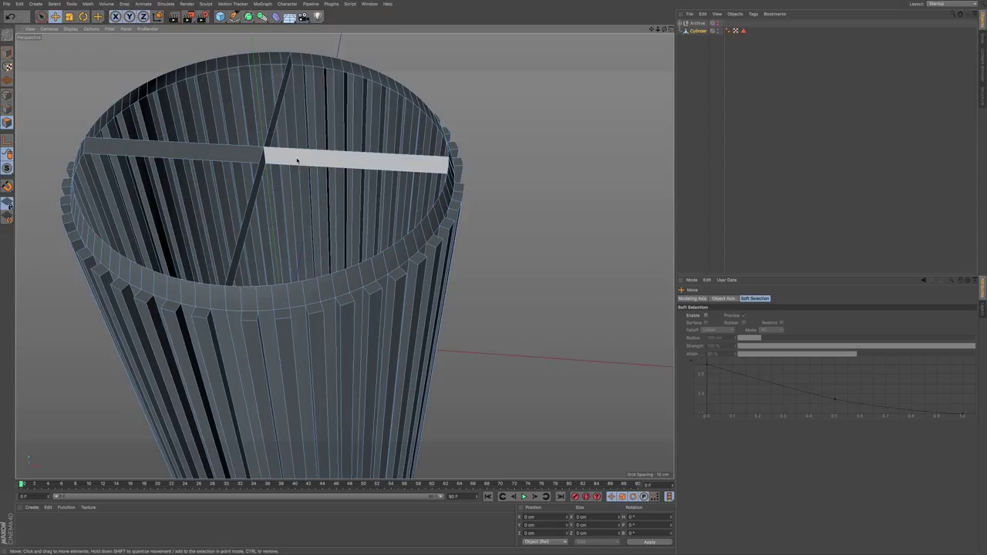
# Step: Examine the crossing internal walls left inside the cylinder along the mirror planes
pyautogui.keyDown('alt'); pyautogui.moveTo(295, 157); pyautogui.dragTo(312, 165, button='middle'); pyautogui.keyUp('alt')
pyautogui.keyDown('alt'); pyautogui.moveTo(306, 161); pyautogui.dragTo(344, 162, button='right'); pyautogui.keyUp('alt')
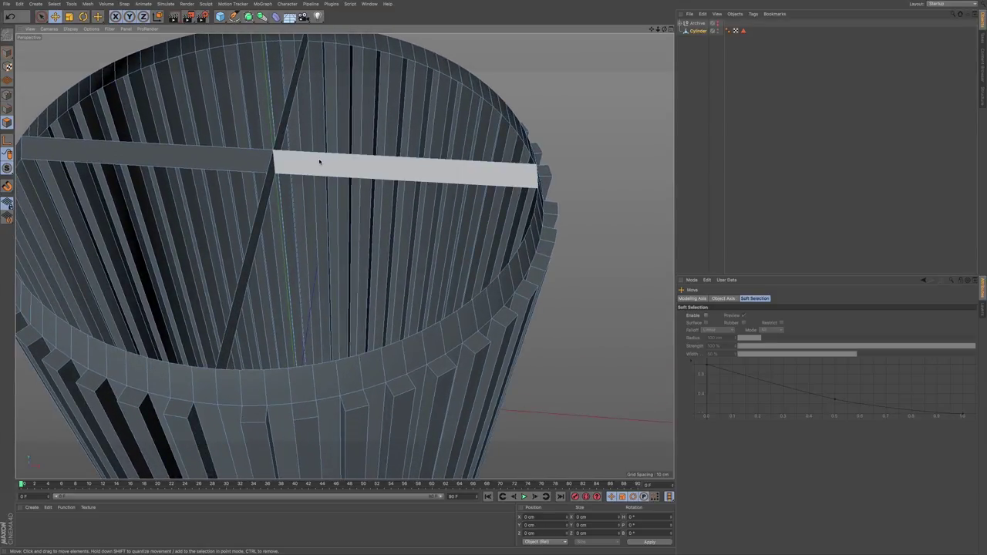
pyautogui.moveTo(312, 159)
pyautogui.keyDown('alt'); pyautogui.mouseDown()
pyautogui.moveTo(335, 159)
pyautogui.moveTo(317, 162)
pyautogui.mouseUp(); pyautogui.keyUp('alt')
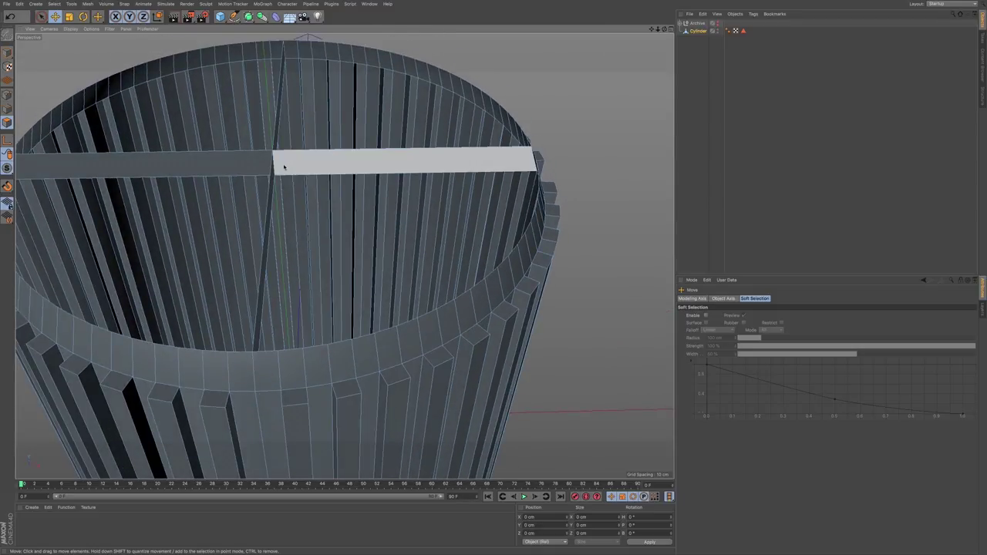
pyautogui.keyDown('alt'); pyautogui.moveTo(283, 163); pyautogui.dragTo(295, 171); pyautogui.keyUp('alt')
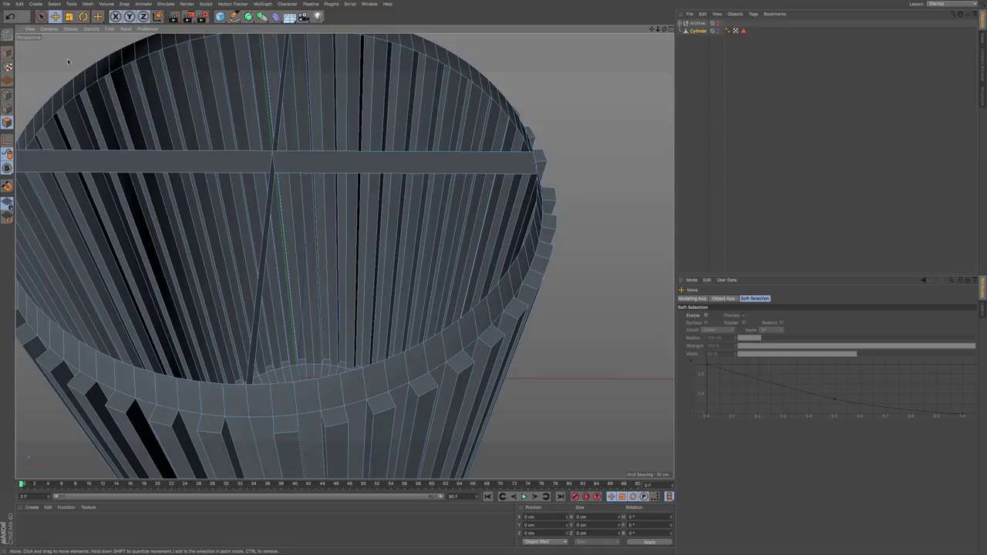
pyautogui.click(53, 4)
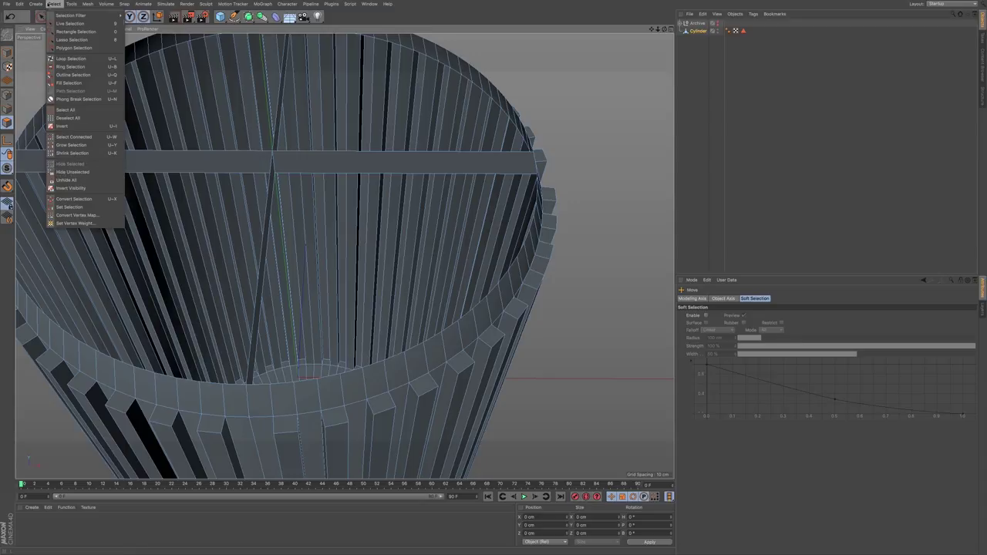
pyautogui.click(37, 4)
pyautogui.moveTo(96, 6)
pyautogui.click(173, 170)
pyautogui.click(227, 164)
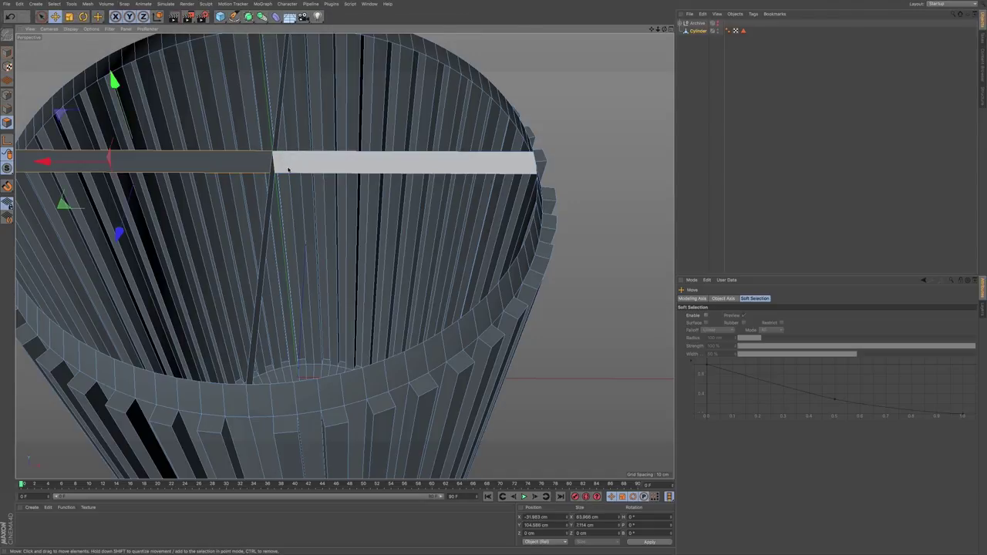
pyautogui.keyDown('alt'); pyautogui.moveTo(287, 168); pyautogui.dragTo(278, 162); pyautogui.keyUp('alt')
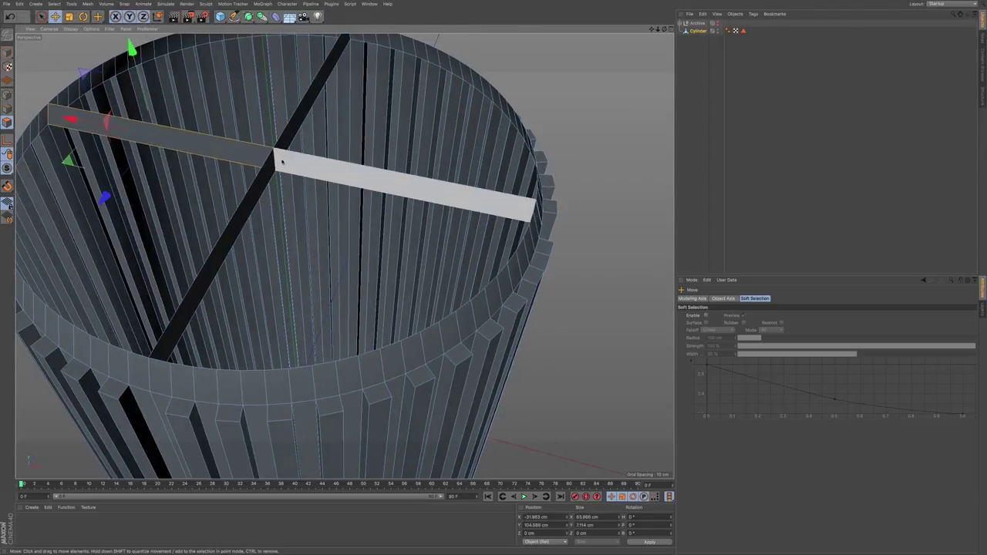
# Step: Try to select all four internal walls together and delete them
pyautogui.click(291, 173)
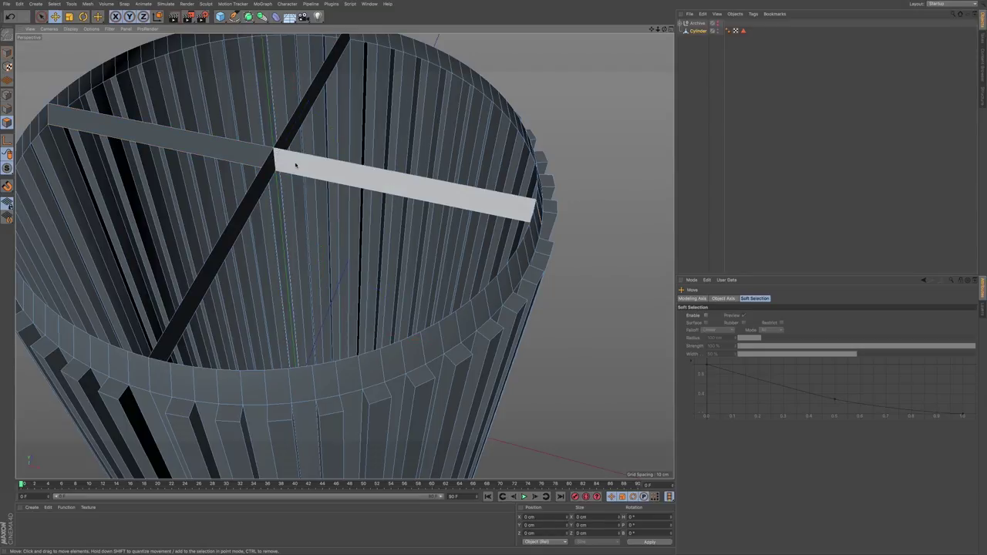
pyautogui.click(282, 160)
pyautogui.keyDown('shift'); pyautogui.click(247, 160); pyautogui.keyUp('shift')
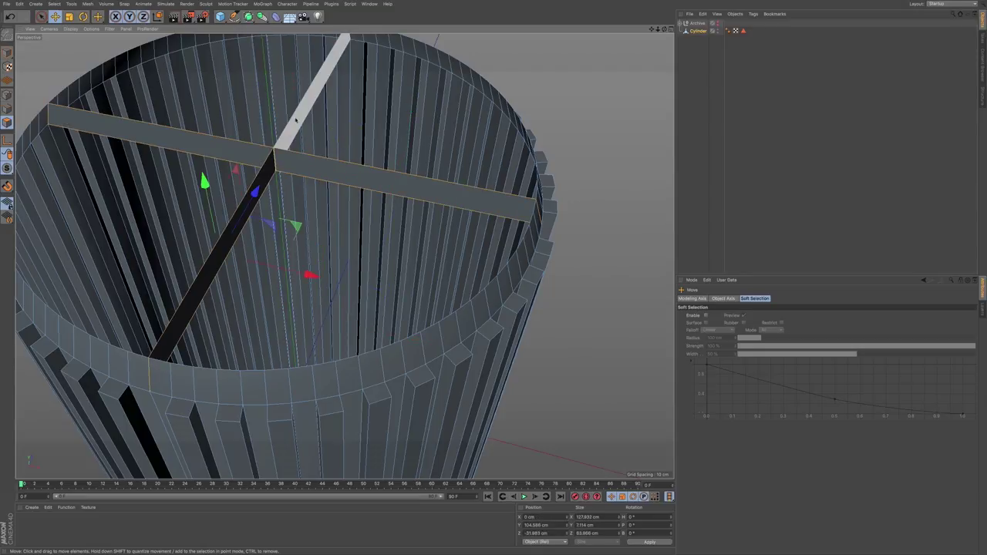
pyautogui.keyDown('shift'); pyautogui.click(307, 99); pyautogui.keyUp('shift')
pyautogui.press('Delete')
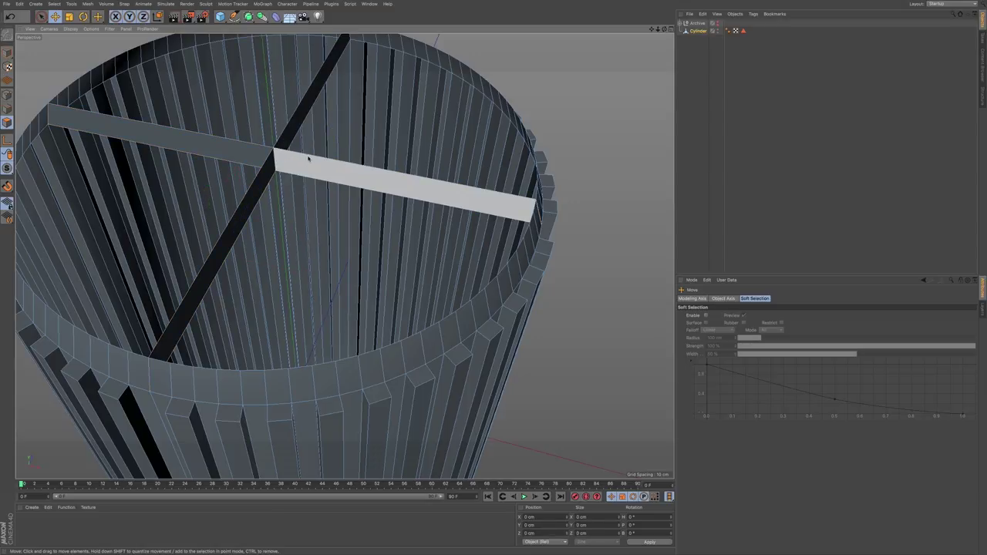
# Step: Delete the four crossing internal walls inside the cylinder one by one using Live Selection
pyautogui.press('9')
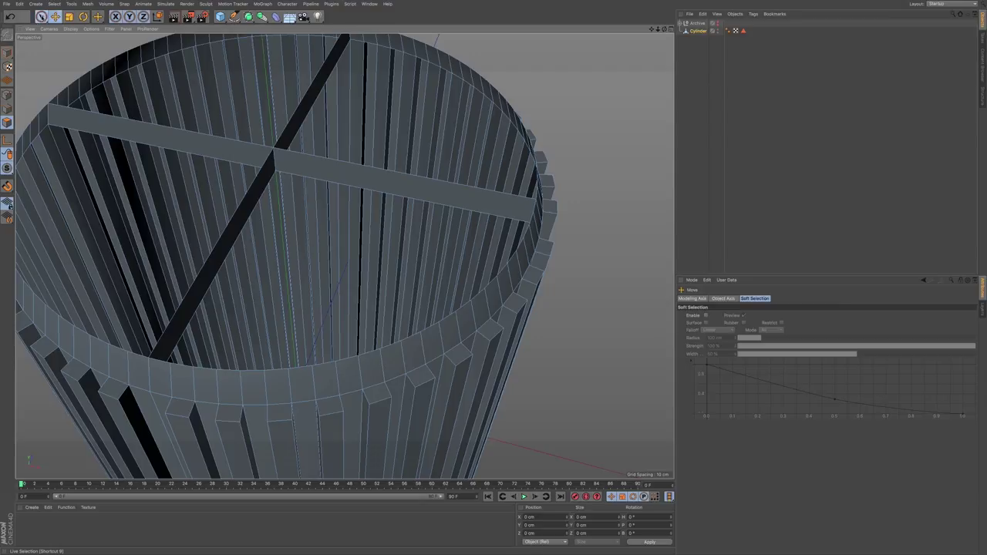
pyautogui.click(314, 176)
pyautogui.press('Delete')
pyautogui.click(267, 174)
pyautogui.press('Delete')
pyautogui.click(262, 159)
pyautogui.press('Delete')
pyautogui.click(280, 153)
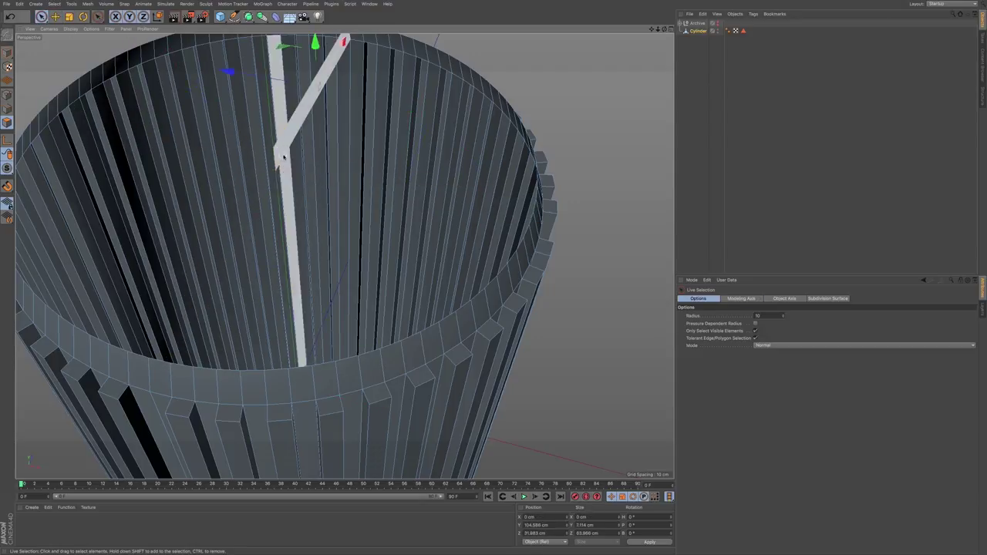
pyautogui.press('Delete')
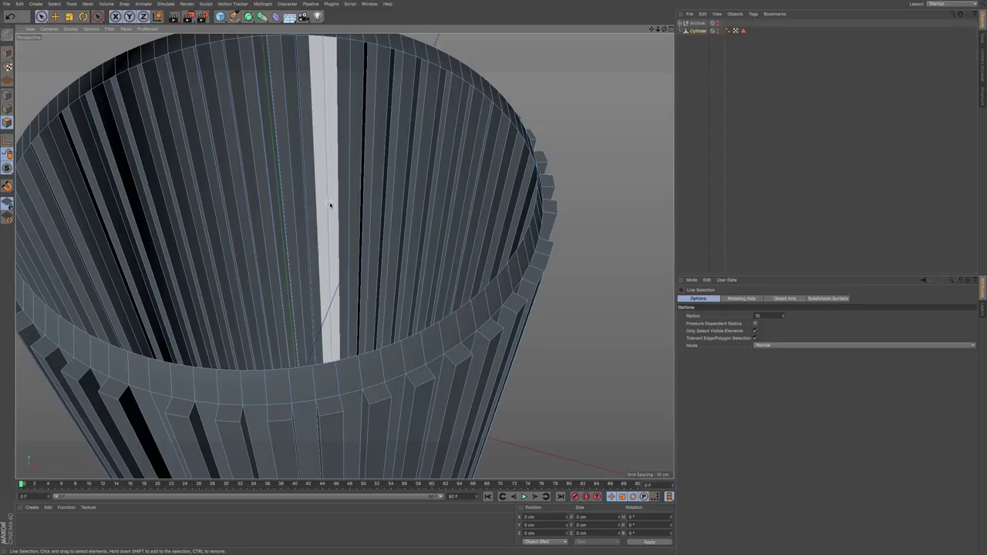
# Step: Unhide all polygons of the Cylinder to bring back the top cap
pyautogui.keyDown('alt'); pyautogui.moveTo(331, 205); pyautogui.dragTo(344, 185, button='middle'); pyautogui.keyUp('alt')
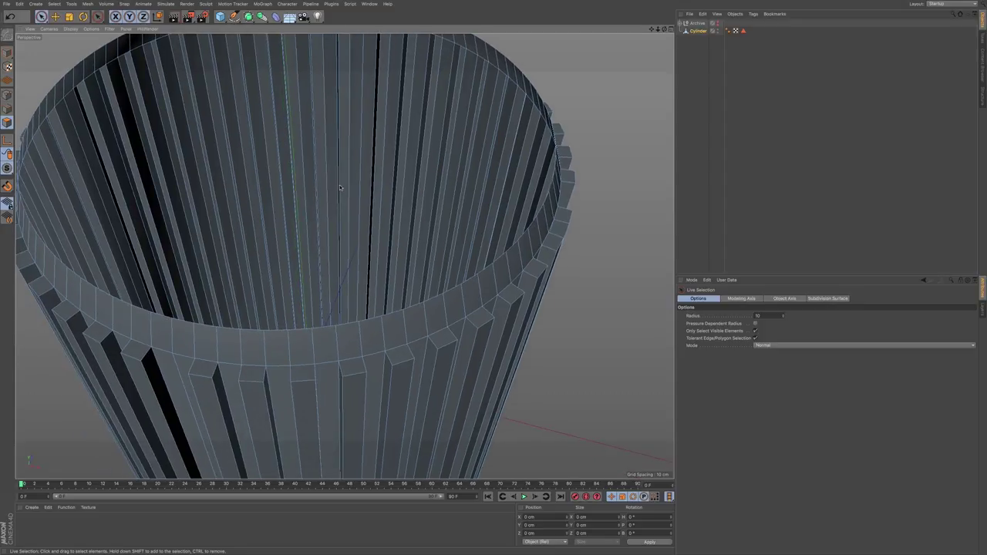
pyautogui.click(54, 5)
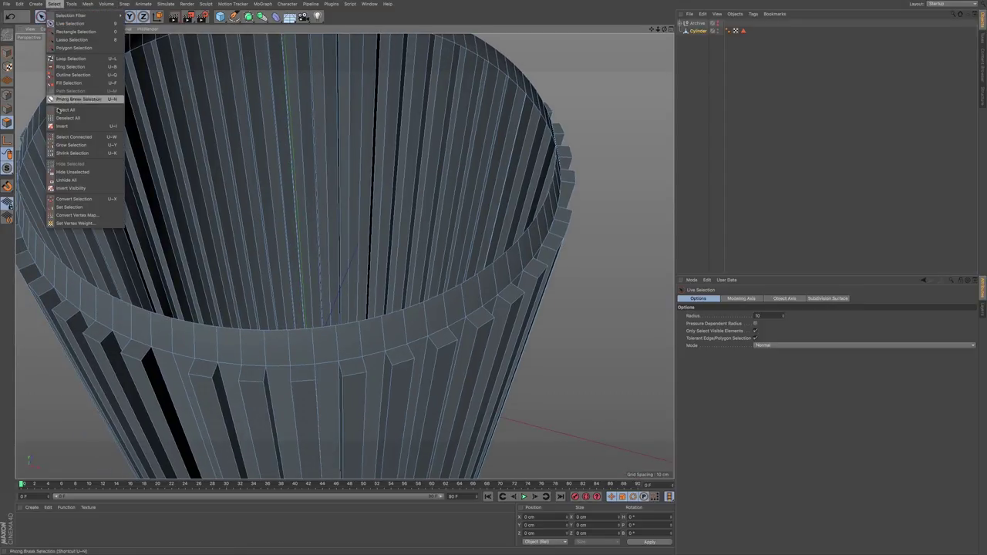
pyautogui.click(85, 181)
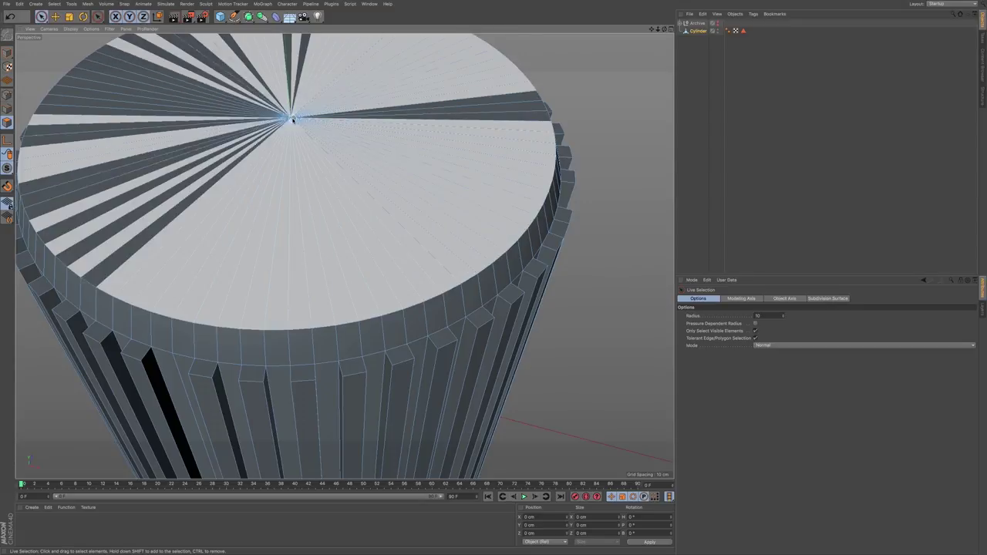
# Step: Select all the top cap polygons from their centre and apply an Extrude Inner with a 1 cm offset
pyautogui.click(293, 117)
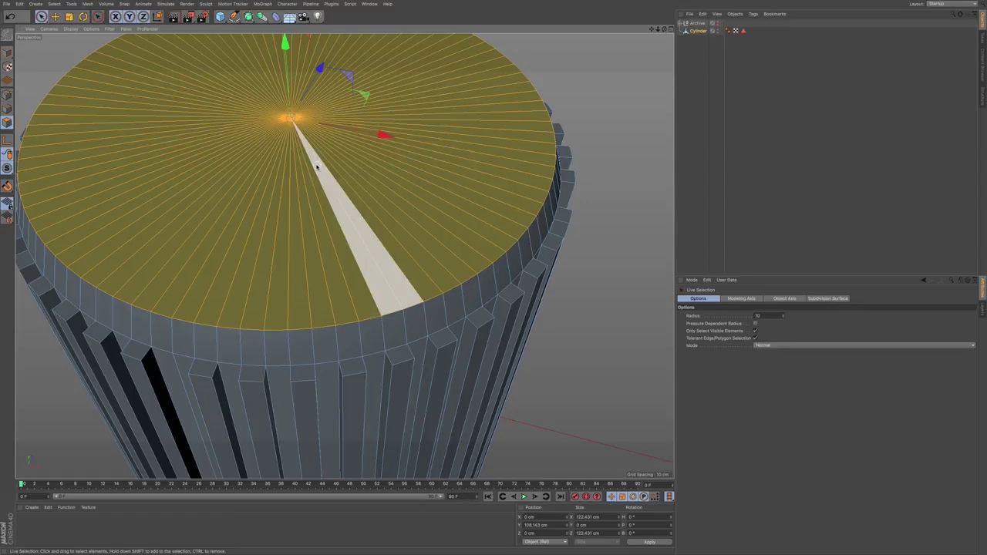
pyautogui.press('i')
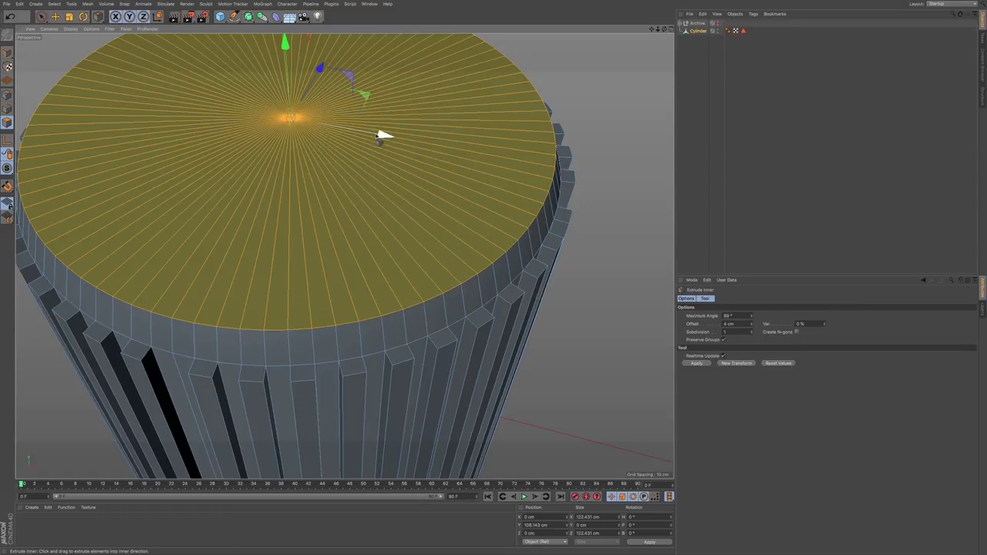
pyautogui.moveTo(401, 189); pyautogui.dragTo(403, 191)
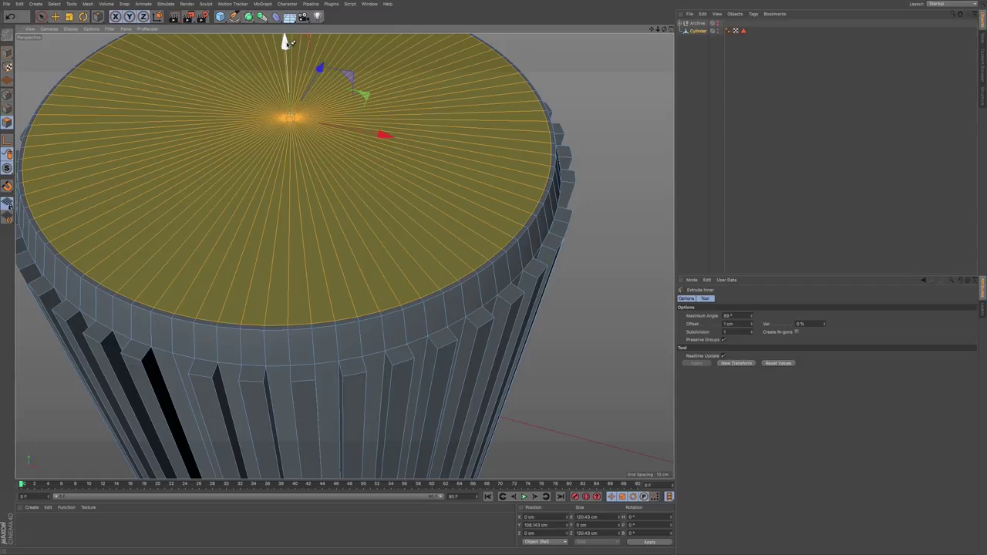
# Step: Extrude the selected cap straight down into the cylinder to a Y position of about 93.4 cm
pyautogui.keyDown('alt'); pyautogui.moveTo(339, 232); pyautogui.dragTo(346, 270, button='middle'); pyautogui.keyUp('alt')
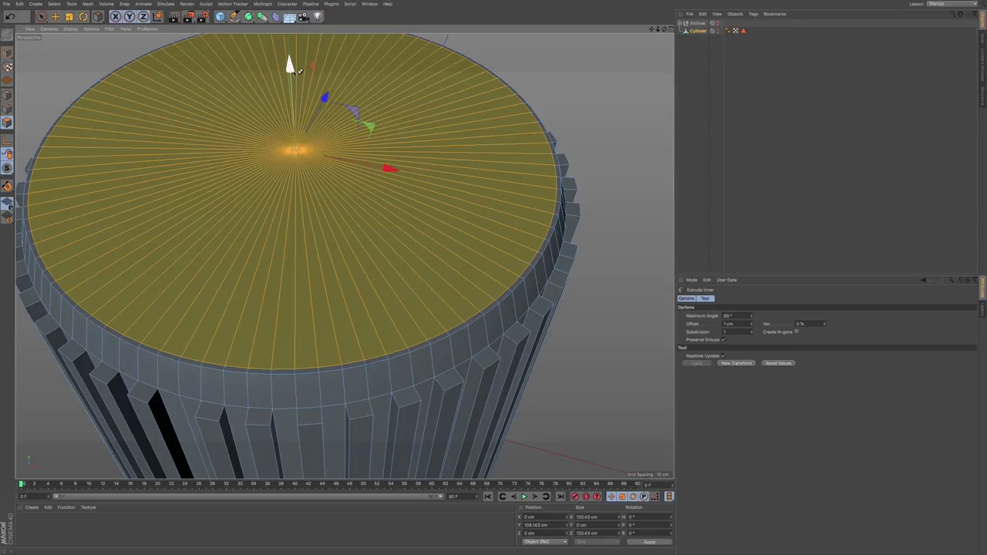
pyautogui.moveTo(296, 68); pyautogui.dragTo(303, 115)
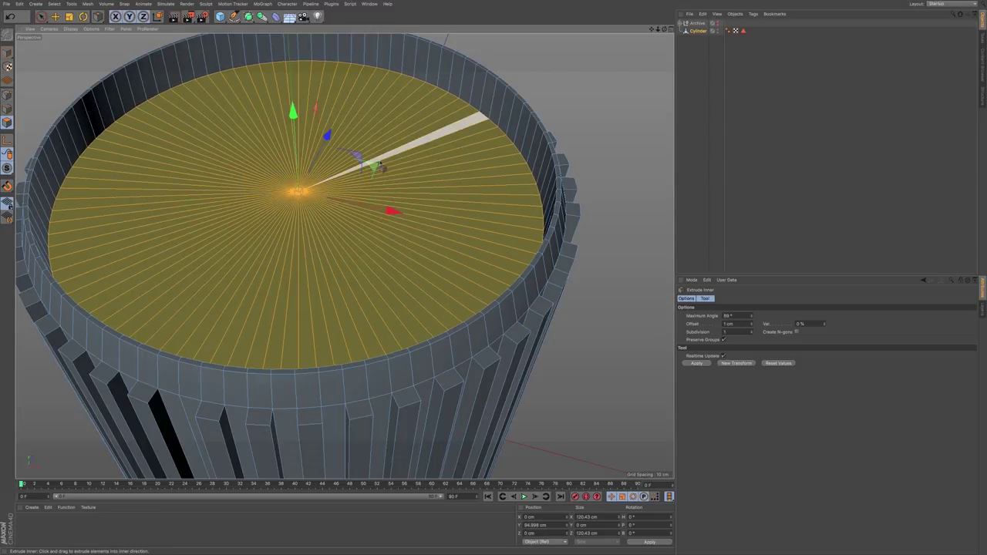
pyautogui.keyDown('alt'); pyautogui.moveTo(347, 234); pyautogui.dragTo(344, 255, button='middle'); pyautogui.keyUp('alt')
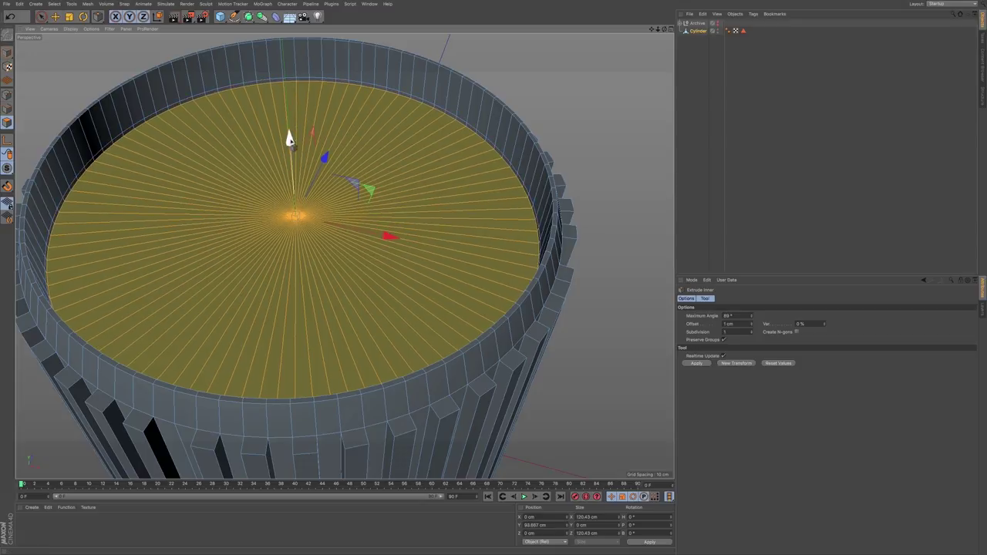
pyautogui.moveTo(288, 135); pyautogui.dragTo(290, 143)
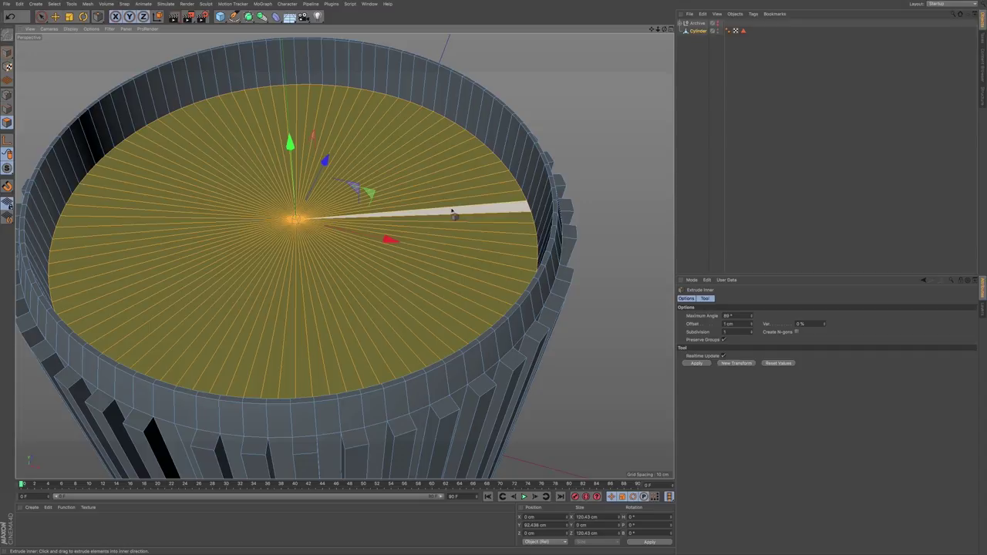
# Step: Inset the recessed cap by about 1 cm with Extrude Inner and extrude it back up to about 108.4 cm in Y
pyautogui.click(454, 214)
pyautogui.moveTo(453, 211); pyautogui.dragTo(455, 211)
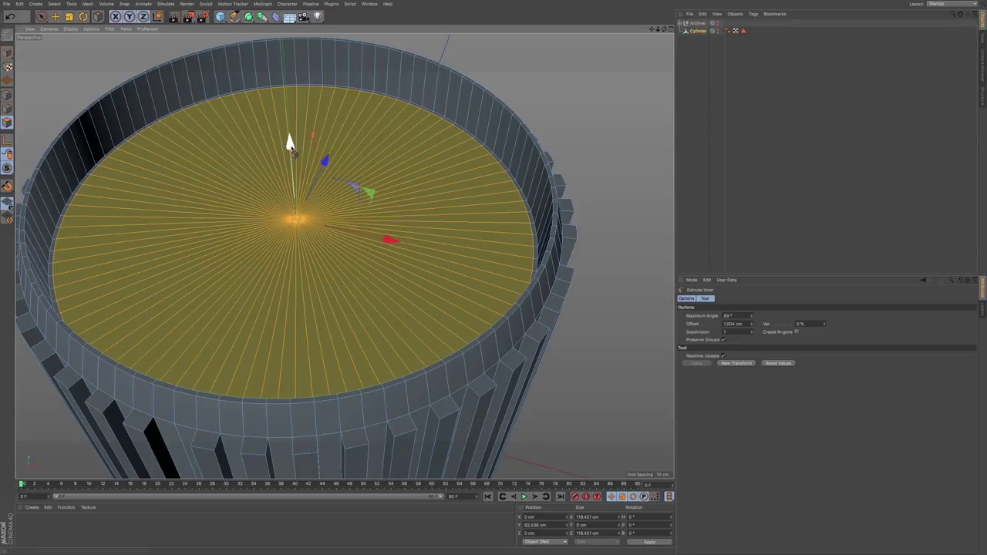
pyautogui.moveTo(290, 143); pyautogui.dragTo(284, 83)
pyautogui.keyDown('alt'); pyautogui.moveTo(441, 240); pyautogui.dragTo(460, 241, button='right'); pyautogui.keyUp('alt')
pyautogui.keyDown('alt'); pyautogui.moveTo(458, 256); pyautogui.dragTo(453, 196); pyautogui.keyUp('alt')
pyautogui.moveTo(276, 158); pyautogui.dragTo(277, 169)
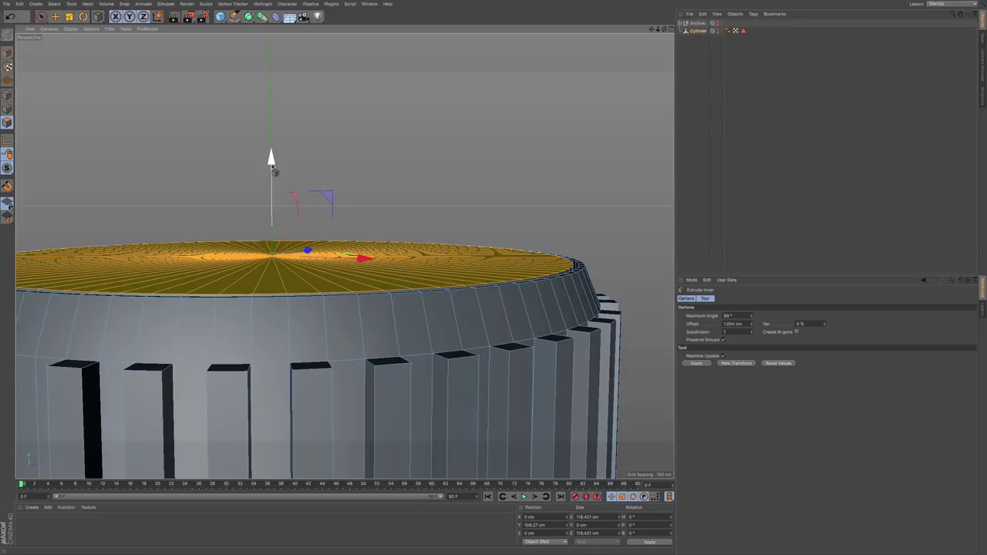
pyautogui.moveTo(273, 164)
pyautogui.mouseDown()
pyautogui.moveTo(280, 177)
pyautogui.moveTo(274, 163)
pyautogui.mouseUp()
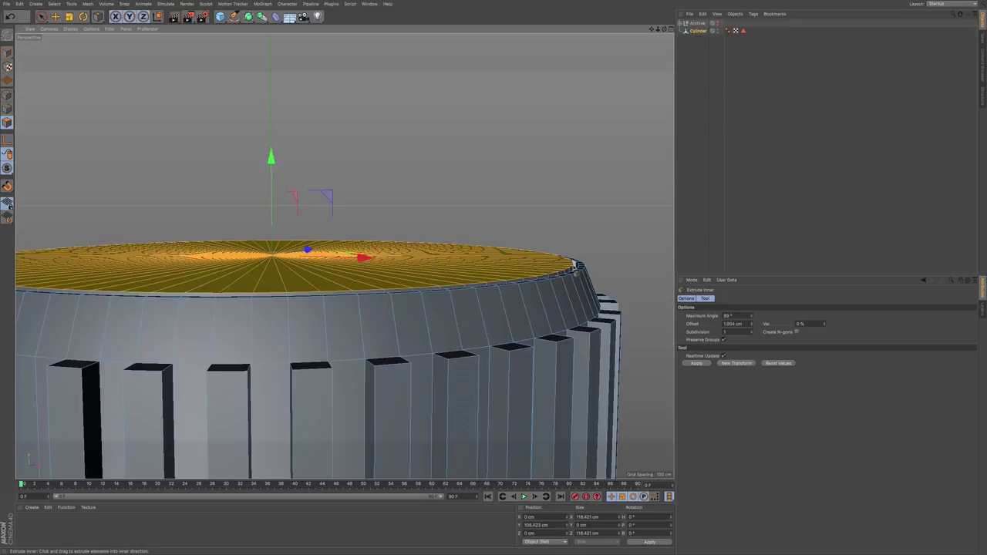
# Step: Extrude the selected cap above the rim to a Y position of about 114.8 cm, keeping all its polygons selected
pyautogui.keyDown('alt'); pyautogui.moveTo(564, 267); pyautogui.dragTo(560, 267); pyautogui.keyUp('alt')
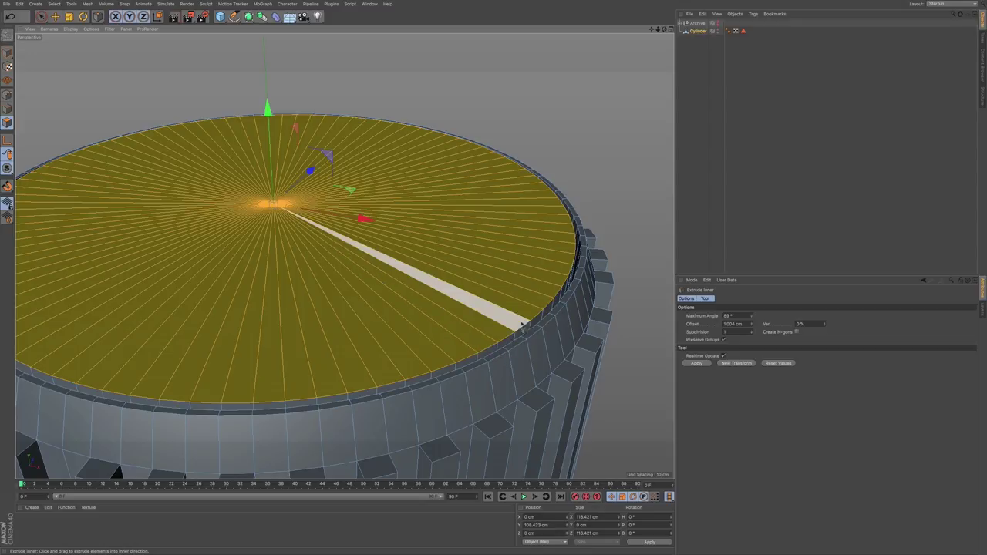
pyautogui.keyDown('alt'); pyautogui.moveTo(513, 327); pyautogui.dragTo(488, 279); pyautogui.keyUp('alt')
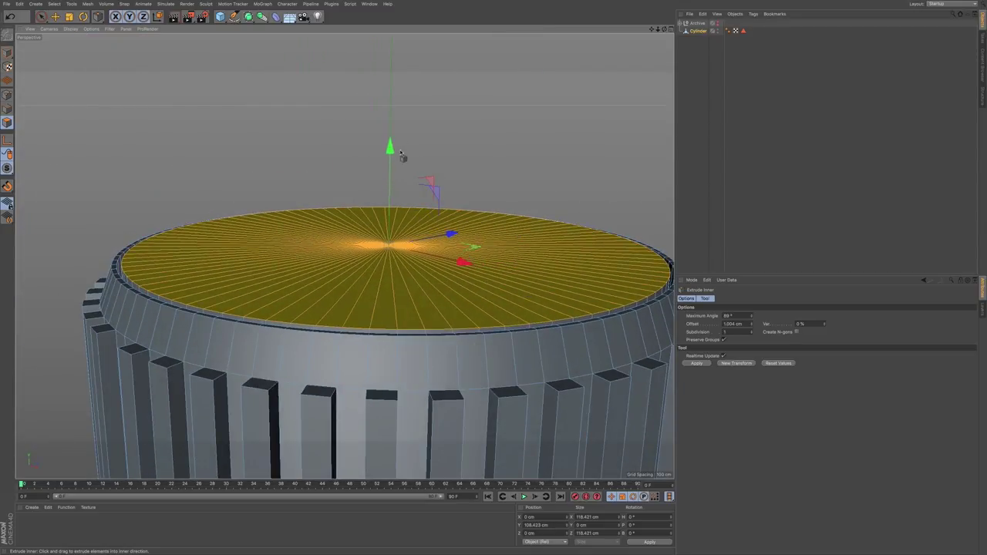
pyautogui.moveTo(390, 146); pyautogui.dragTo(392, 121)
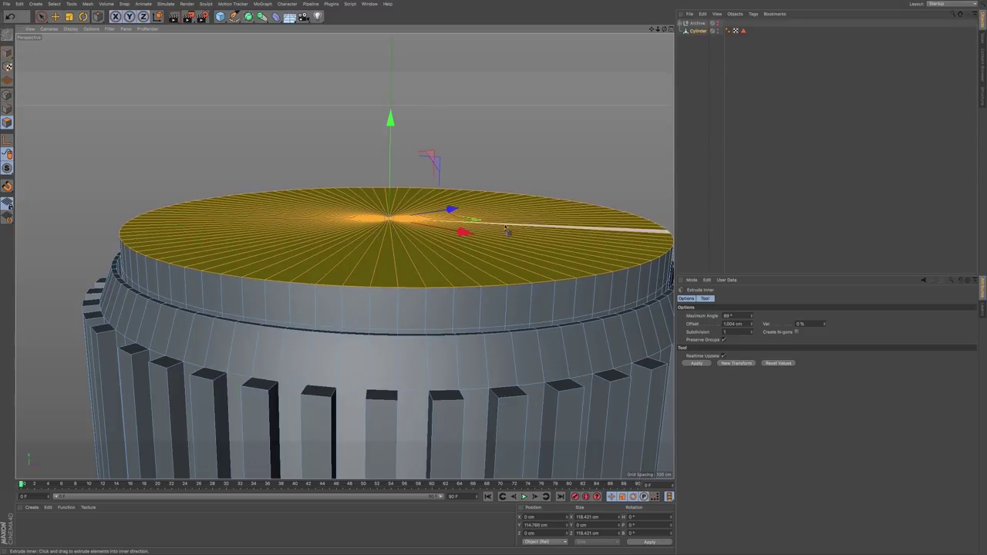
pyautogui.click(530, 239)
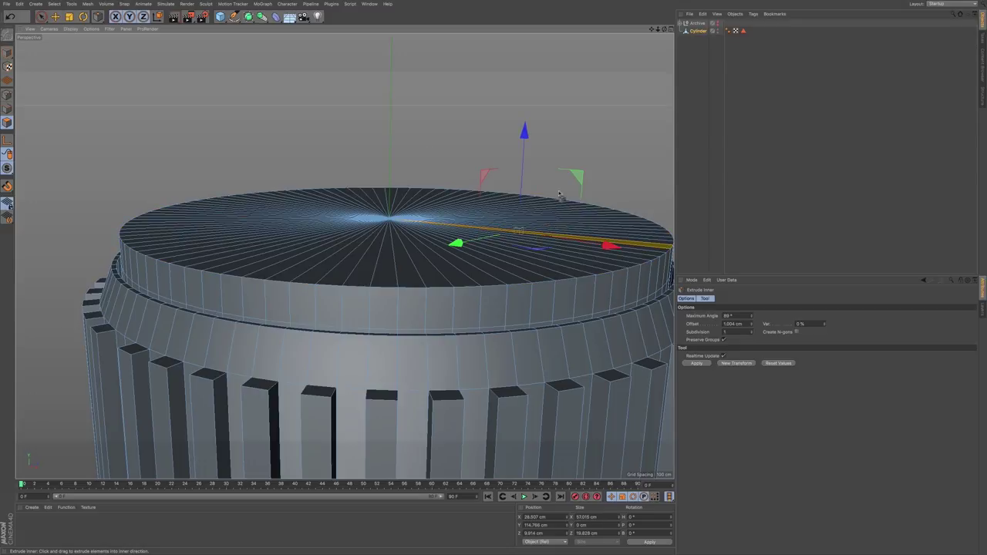
pyautogui.hotkey('ctrl', 'z')
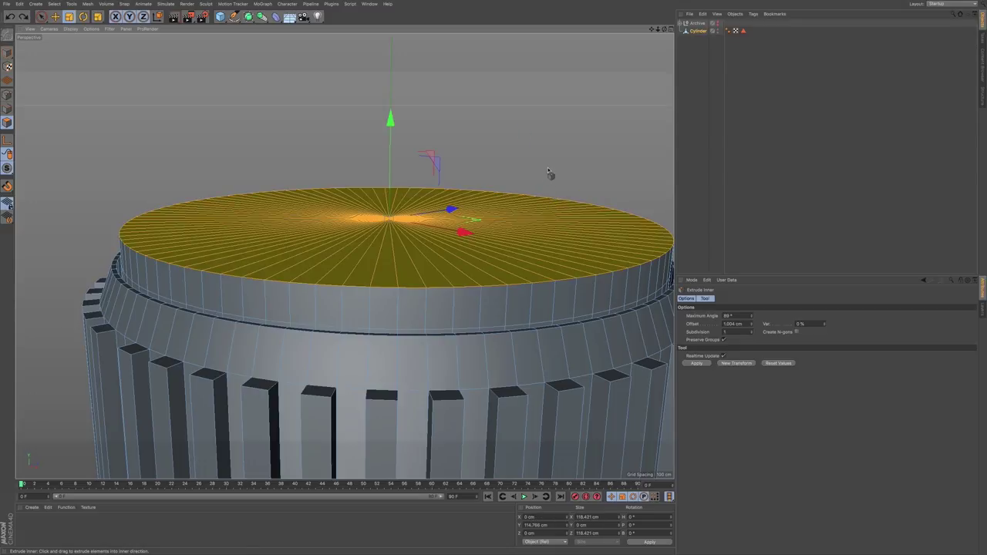
# Step: Scale the raised cap polygons inward uniformly to about 115.2 cm across
pyautogui.press('t')
pyautogui.moveTo(568, 159); pyautogui.dragTo(560, 161)
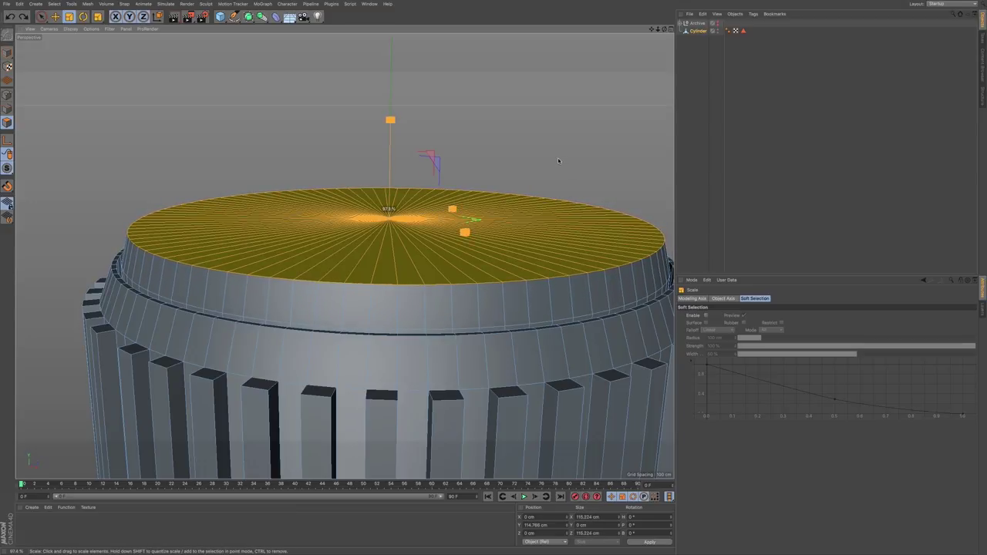
pyautogui.moveTo(559, 160); pyautogui.dragTo(559, 161)
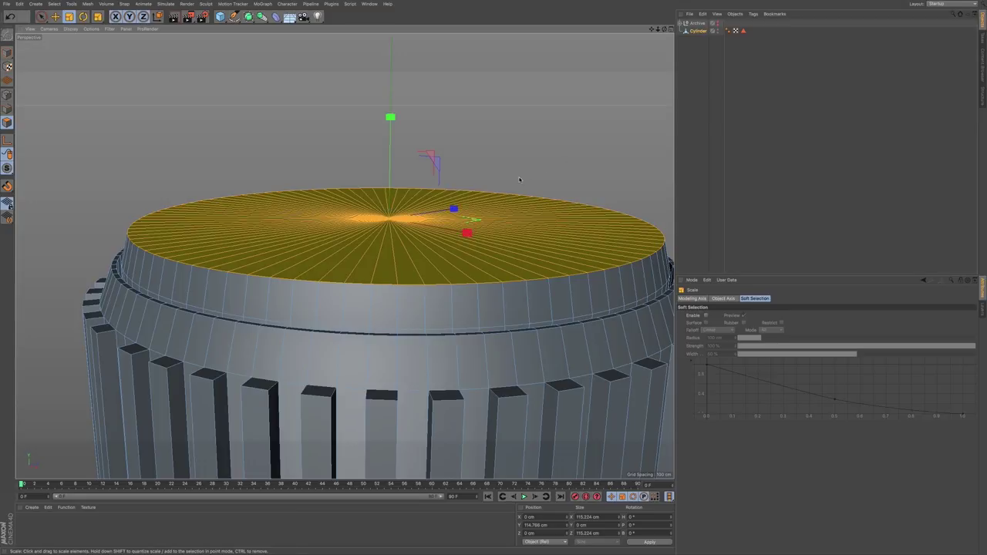
pyautogui.press('i')
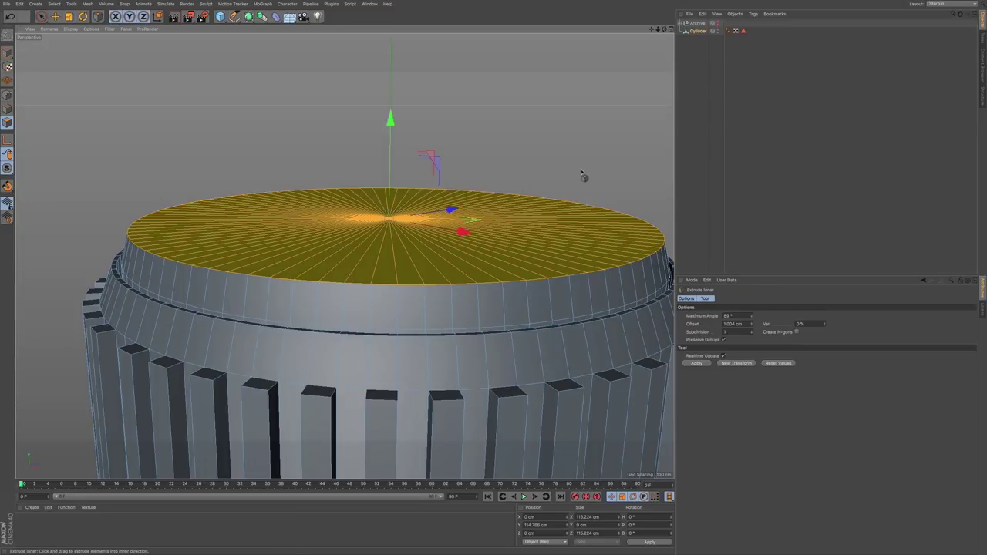
pyautogui.moveTo(581, 170); pyautogui.dragTo(583, 171)
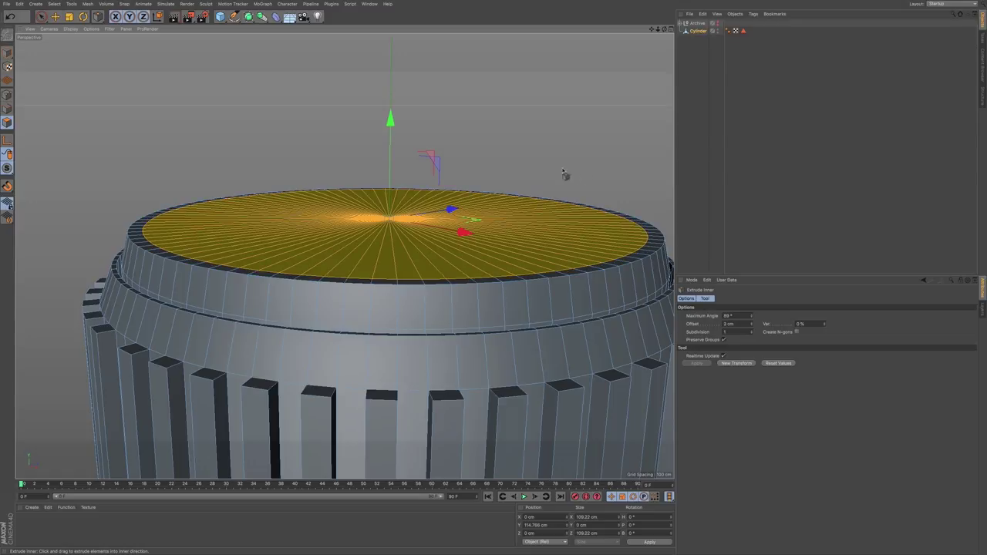
pyautogui.moveTo(392, 118); pyautogui.dragTo(440, 251)
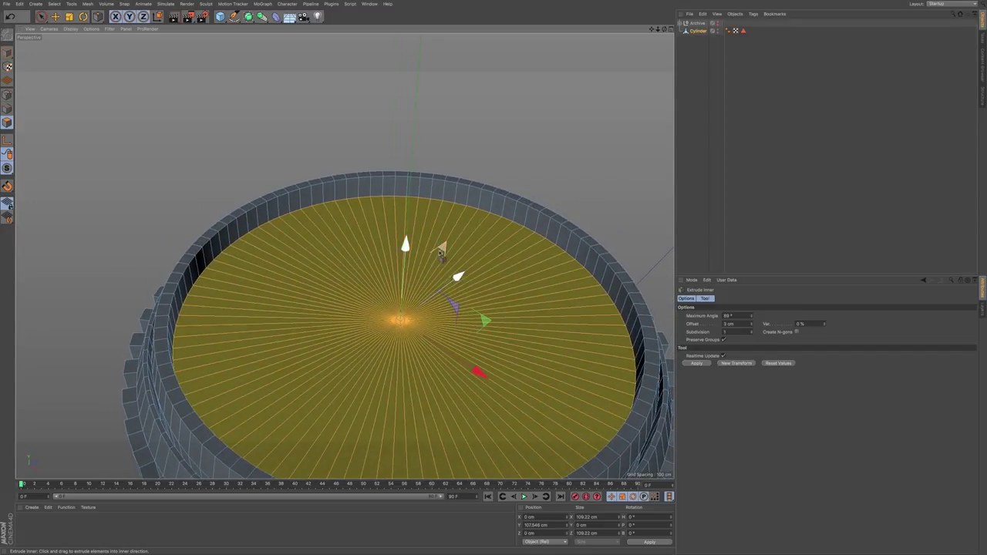
pyautogui.keyDown('alt'); pyautogui.moveTo(470, 254); pyautogui.dragTo(453, 226, button='middle'); pyautogui.keyUp('alt')
pyautogui.hotkey('ctrl', 'z')
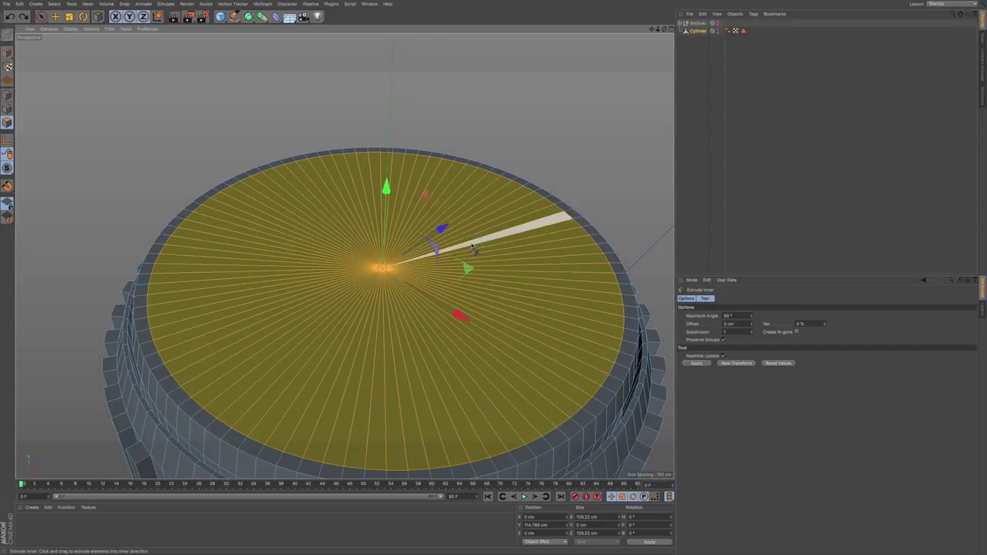
pyautogui.hotkey('ctrl', 'z')
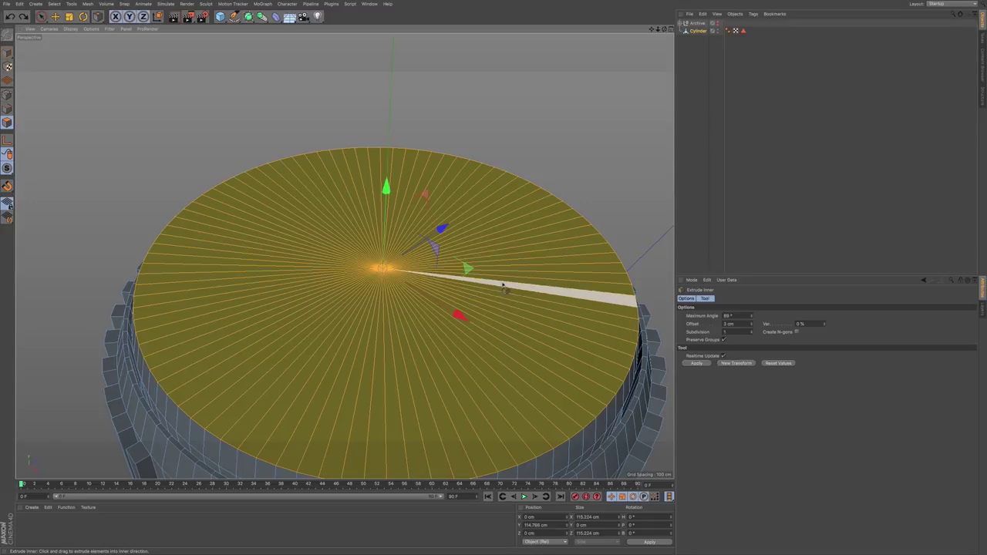
# Step: Sink the cap into a tapered recess: inset it 10 cm, extrude down to Y about 103 cm, and scale the floor to about 90 cm across
pyautogui.moveTo(525, 281); pyautogui.dragTo(525, 282)
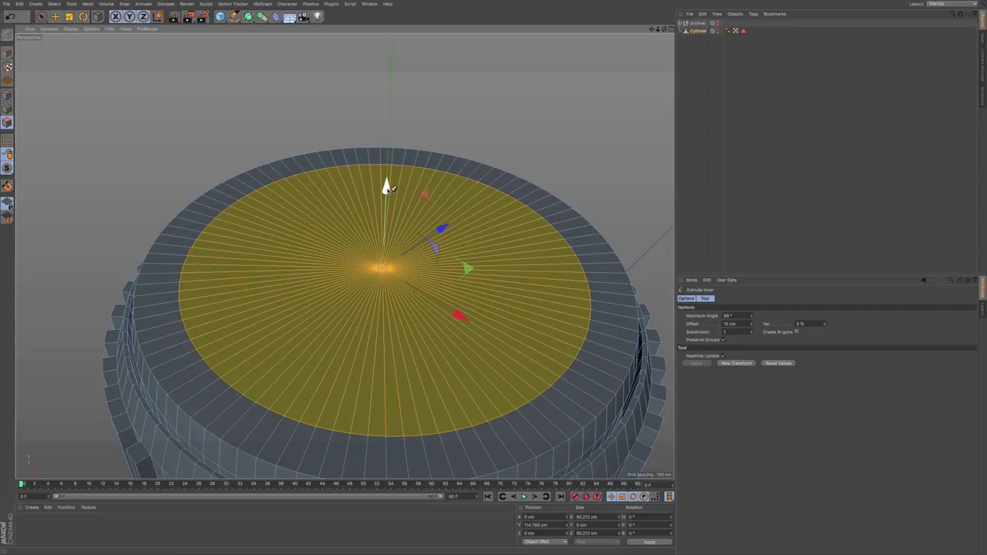
pyautogui.moveTo(387, 187); pyautogui.dragTo(388, 230)
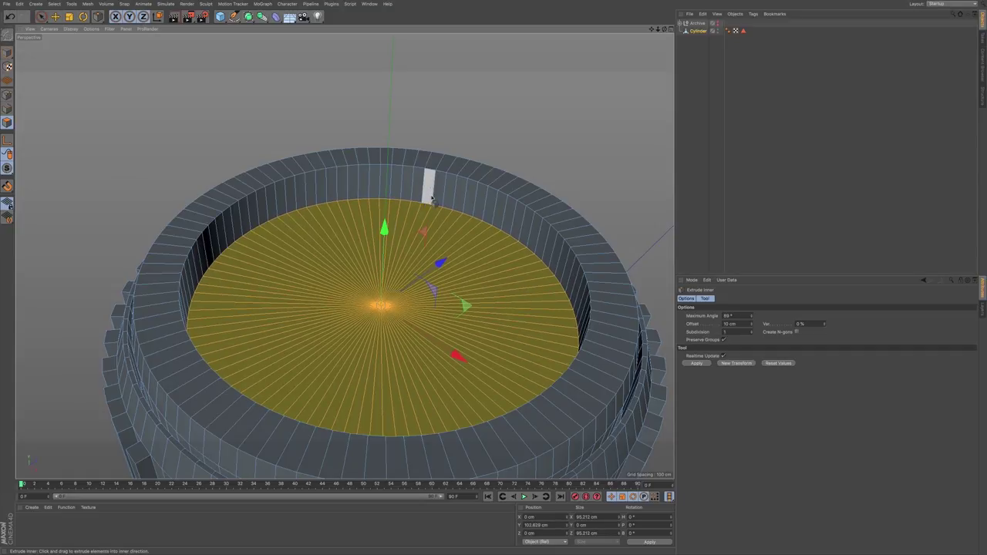
pyautogui.press('t')
pyautogui.moveTo(519, 228); pyautogui.dragTo(464, 260)
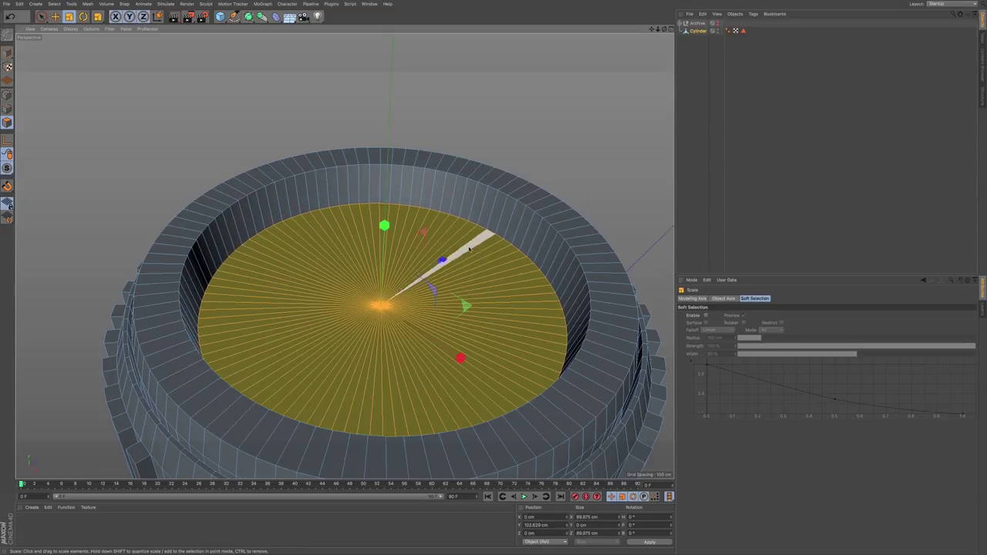
# Step: Inset the recess floor three times with Extrude Inner, by 16 cm, 2 cm and 1 cm
pyautogui.press('i')
pyautogui.moveTo(449, 199); pyautogui.dragTo(482, 269)
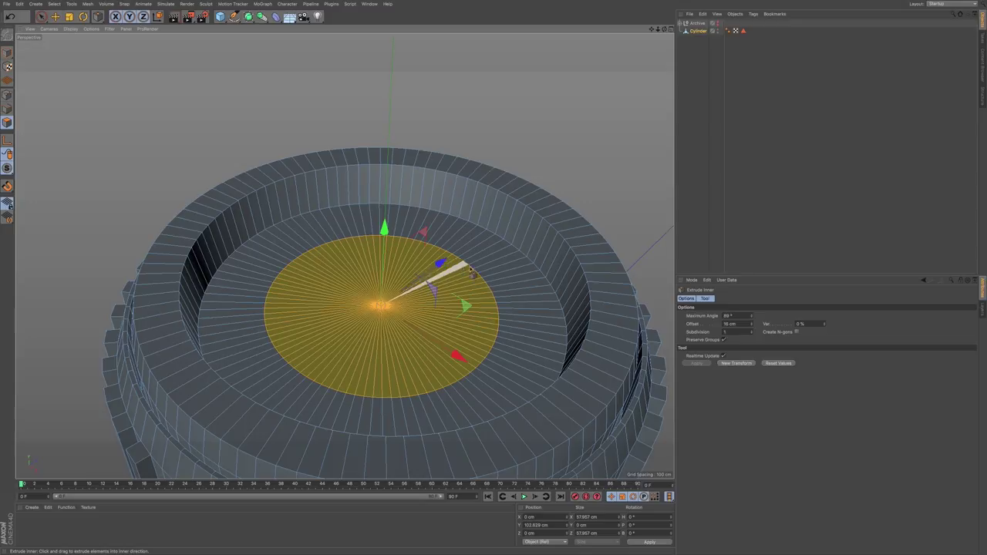
pyautogui.moveTo(503, 274); pyautogui.dragTo(504, 273)
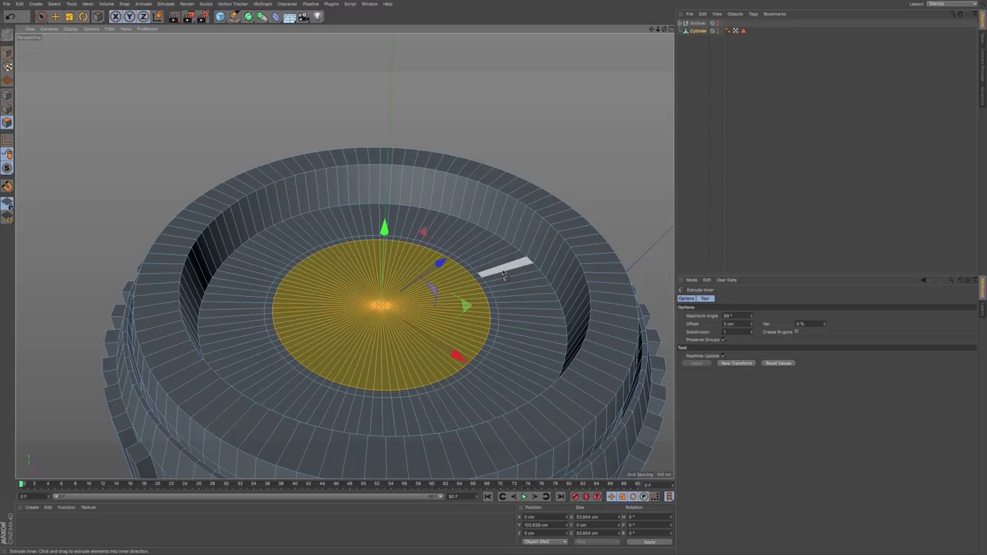
pyautogui.moveTo(503, 275); pyautogui.dragTo(504, 273)
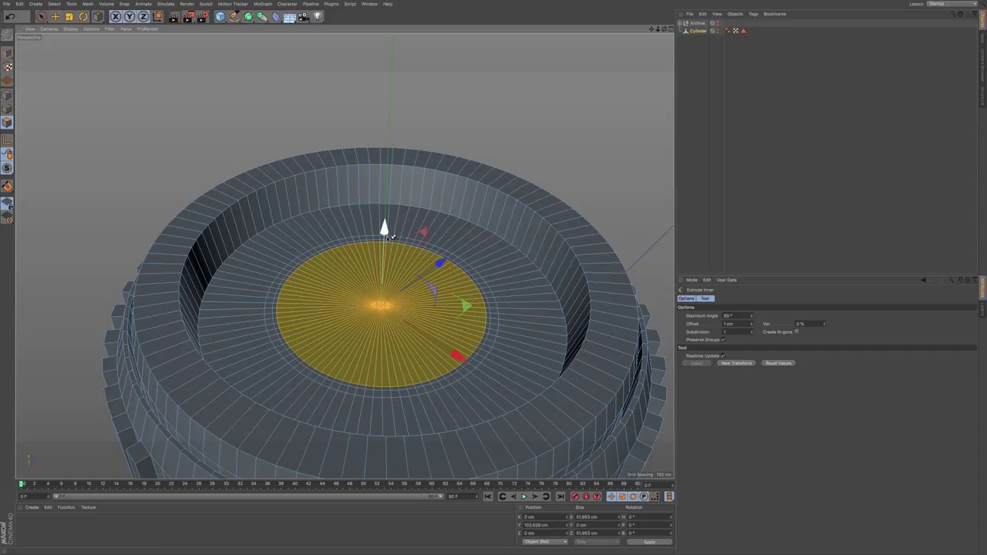
# Step: Extrude the inner disc up to a Y position of about 107.5 cm and scale its top to about 47.9 cm across
pyautogui.moveTo(385, 229); pyautogui.dragTo(394, 212)
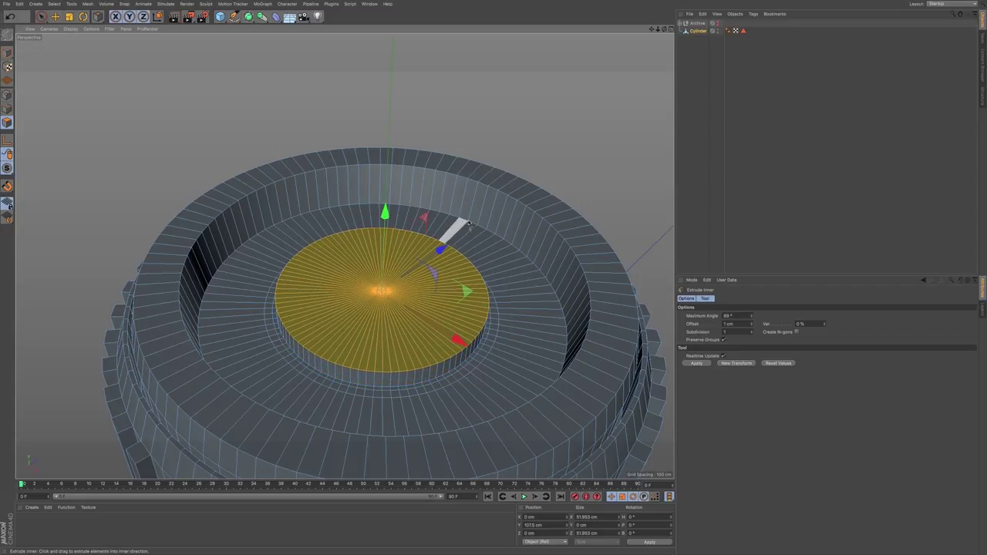
pyautogui.press('t')
pyautogui.moveTo(467, 224); pyautogui.dragTo(462, 221)
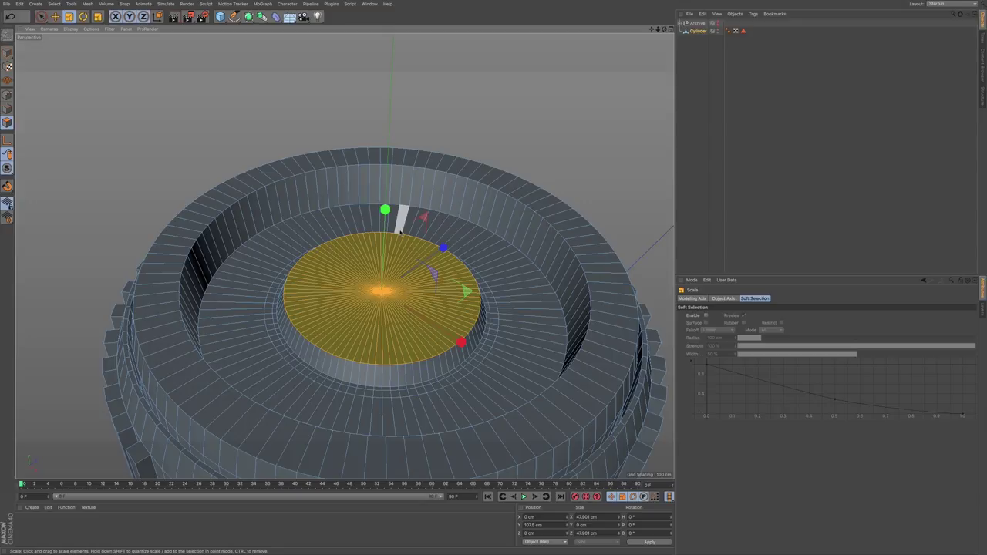
pyautogui.press('e')
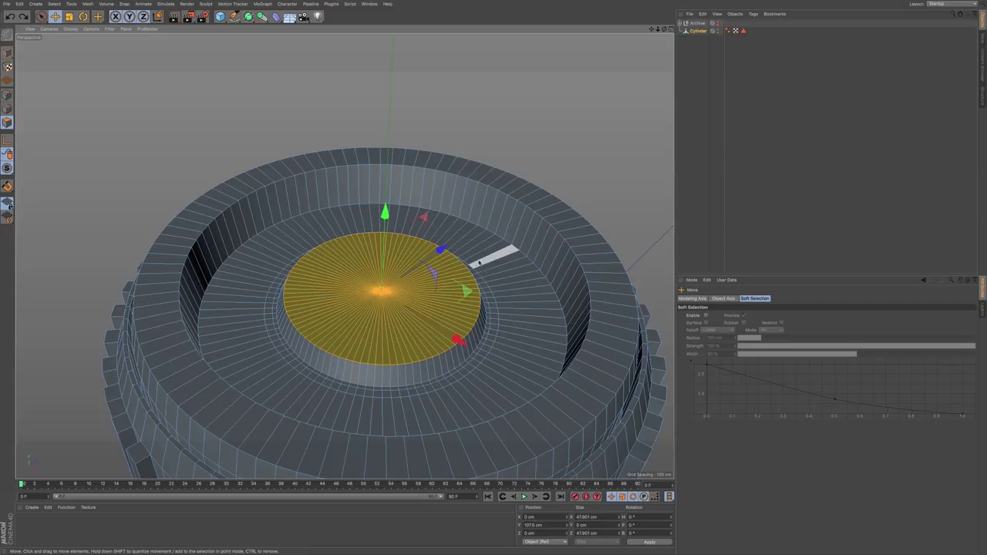
# Step: Inset the raised disc's top by 17 cm and extrude its small centre down to a Y position of about 103.9 cm
pyautogui.press('i')
pyautogui.moveTo(491, 265); pyautogui.dragTo(489, 265)
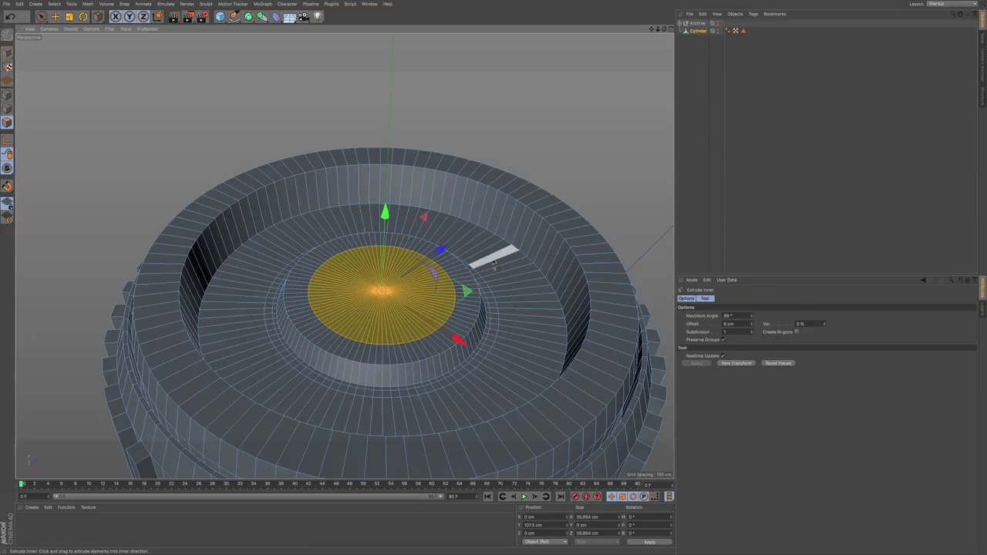
pyautogui.moveTo(497, 262); pyautogui.dragTo(491, 262)
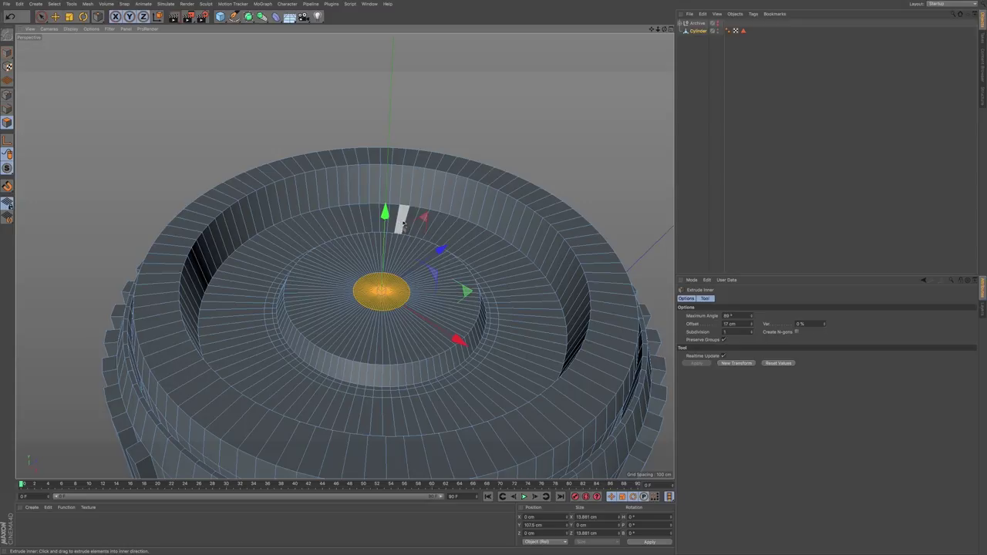
pyautogui.moveTo(390, 216); pyautogui.dragTo(390, 219)
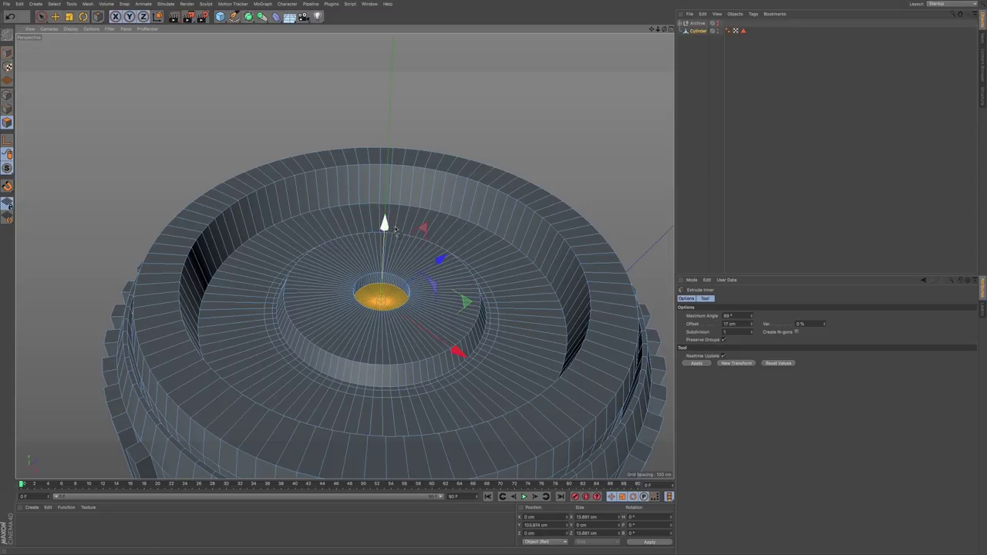
# Step: Scale the floor of the central hole inward uniformly to about 10.7 cm across
pyautogui.press('t')
pyautogui.moveTo(420, 247); pyautogui.dragTo(419, 249)
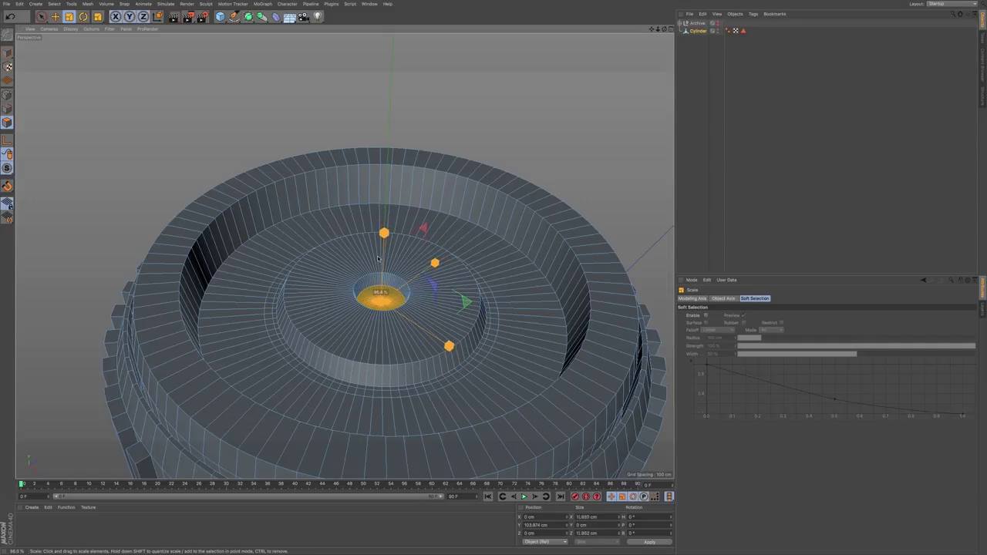
pyautogui.moveTo(348, 263); pyautogui.dragTo(365, 261)
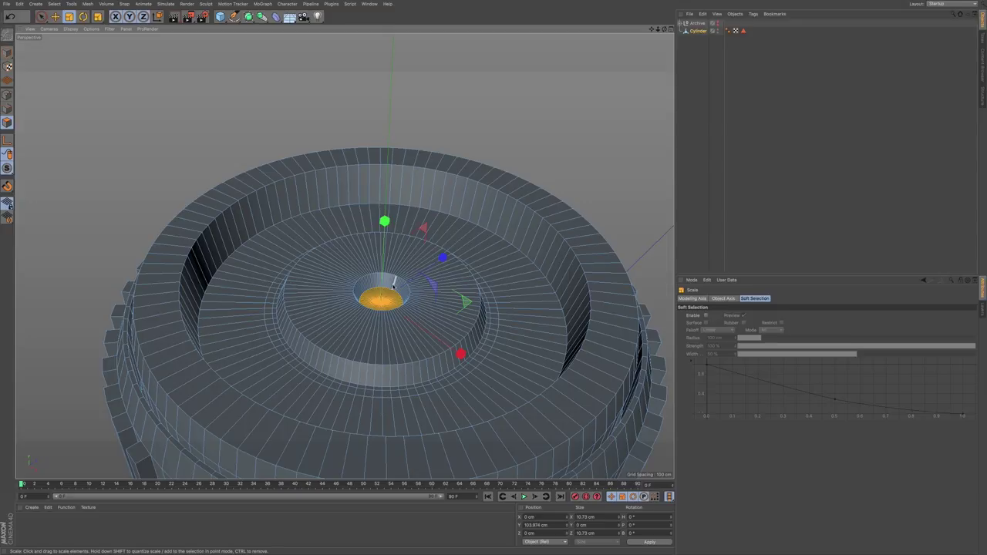
# Step: Raise the central hole's floor to a Y position of about 105.2 cm
pyautogui.scroll(10, 403, 284)
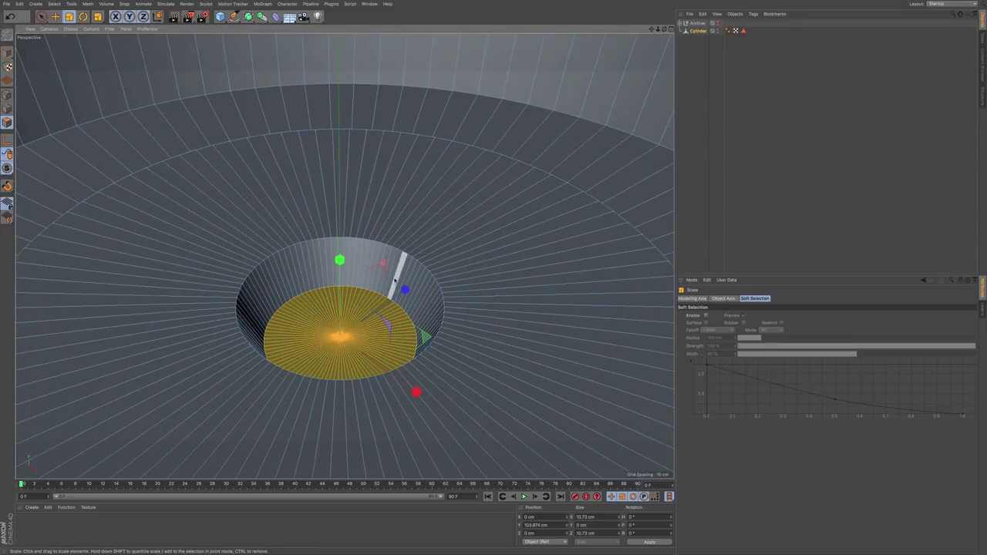
pyautogui.keyDown('alt'); pyautogui.moveTo(394, 286); pyautogui.dragTo(397, 239); pyautogui.keyUp('alt')
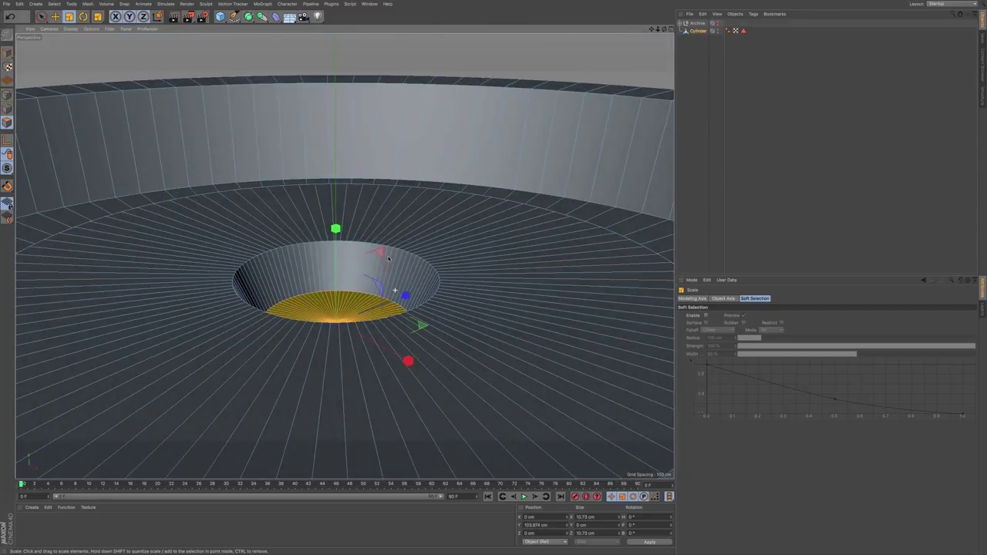
pyautogui.press('e')
pyautogui.moveTo(334, 226); pyautogui.dragTo(336, 214)
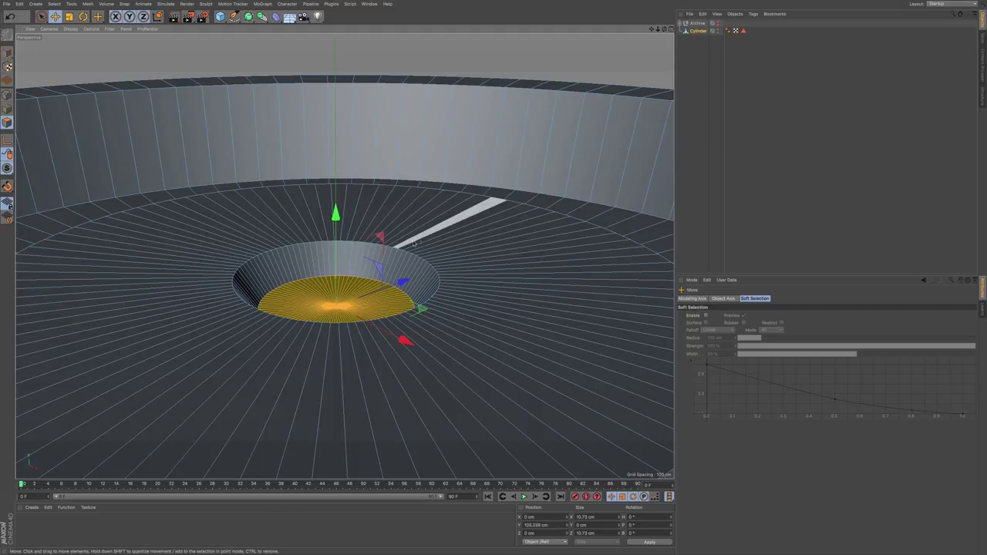
# Step: Select the outermost edge loop surrounding the raised disc's base and scale it inward to about 55.5 cm across
pyautogui.scroll(-4, 419, 243)
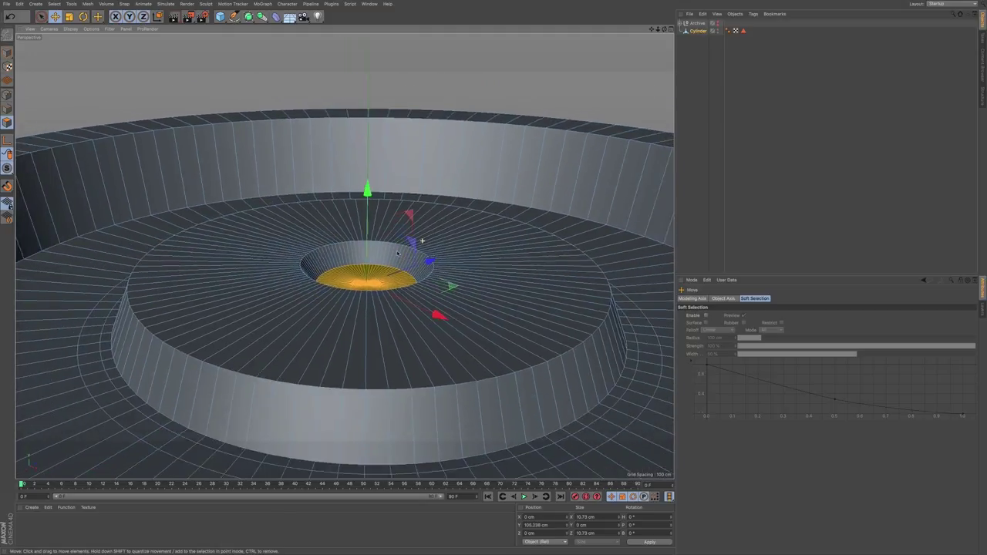
pyautogui.keyDown('alt'); pyautogui.moveTo(412, 245); pyautogui.dragTo(439, 246); pyautogui.keyUp('alt')
pyautogui.moveTo(505, 294)
pyautogui.keyDown('alt'); pyautogui.mouseDown(button='middle')
pyautogui.moveTo(455, 263)
pyautogui.moveTo(482, 280)
pyautogui.mouseUp(button='middle'); pyautogui.keyUp('alt')
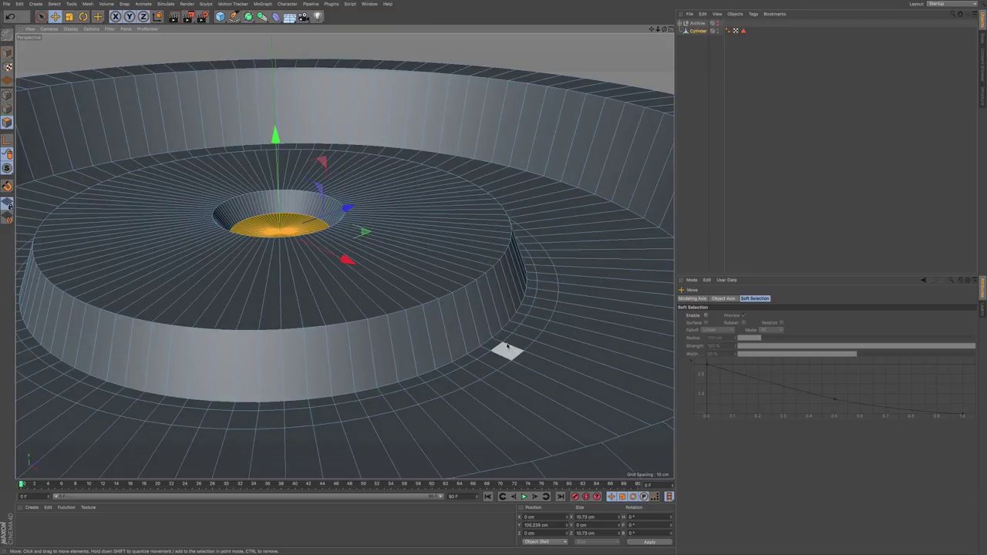
pyautogui.press('i')
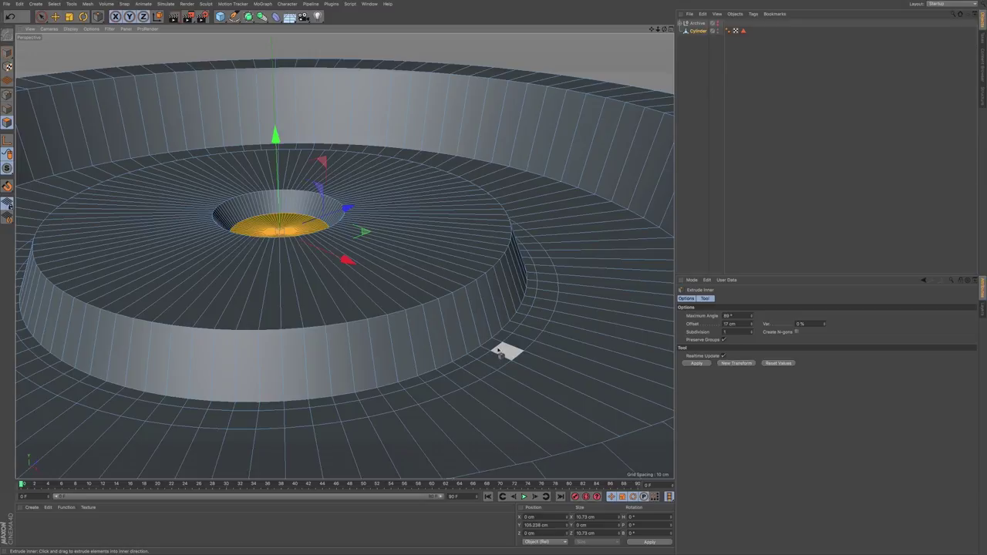
pyautogui.press('u')
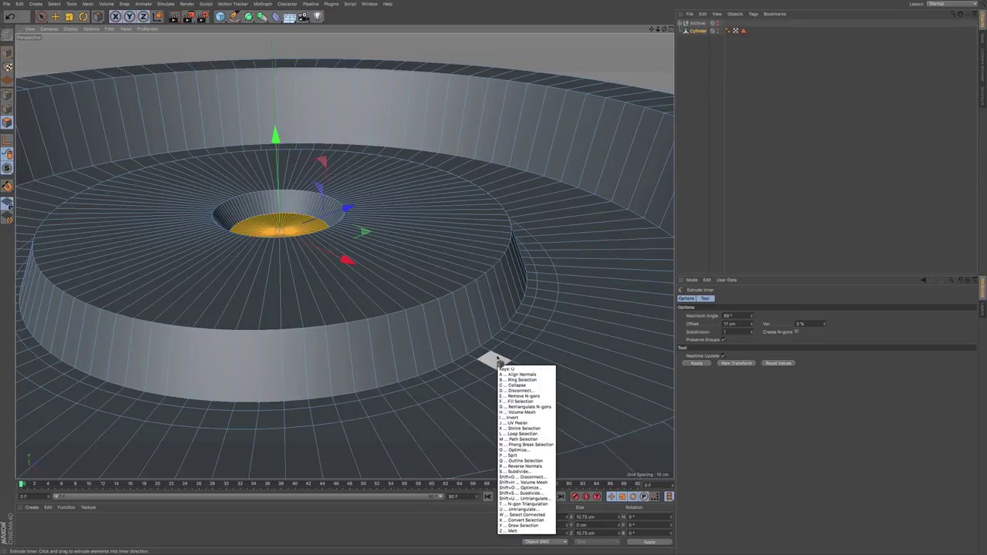
pyautogui.press('l')
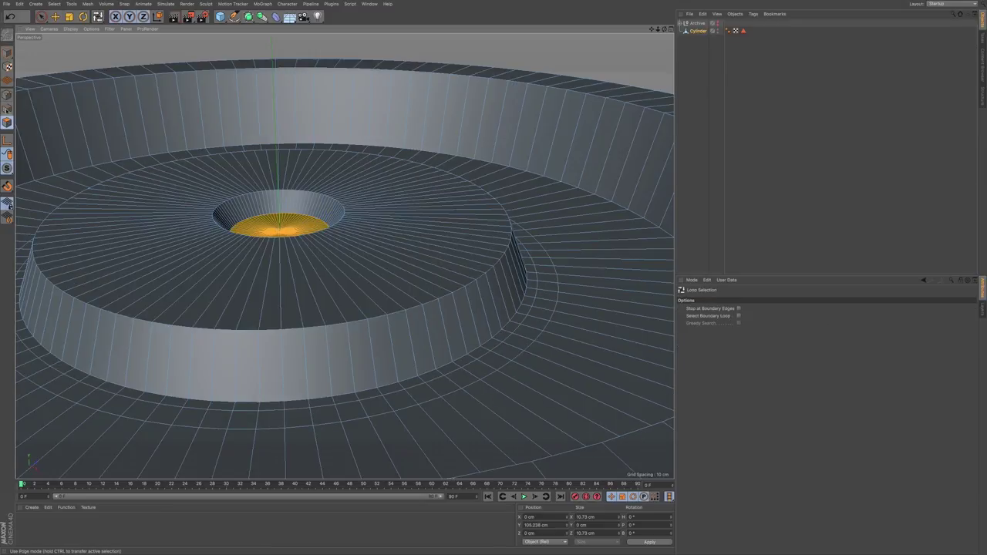
pyautogui.click(7, 109)
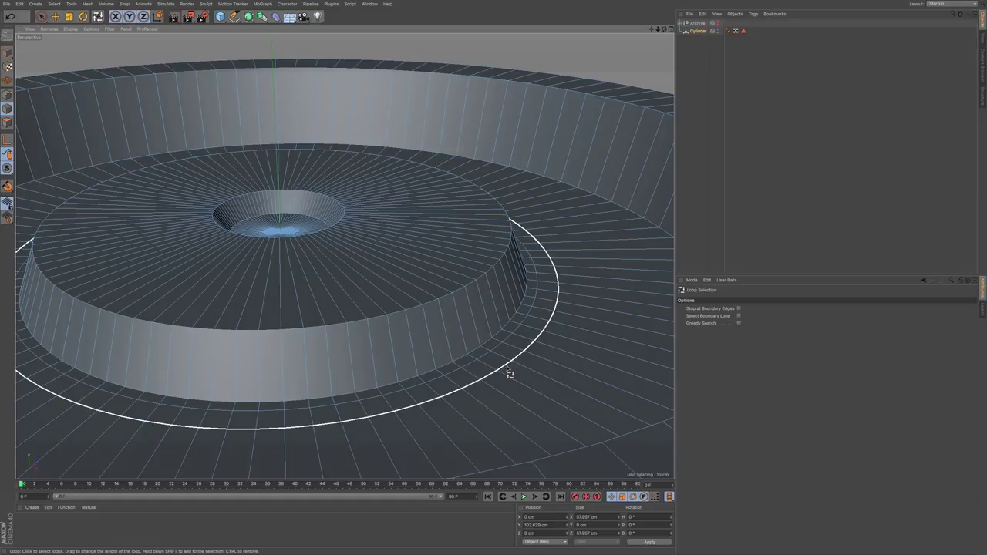
pyautogui.click(509, 374)
pyautogui.press('t')
pyautogui.moveTo(586, 297); pyautogui.dragTo(572, 299)
# Step: Select the narrow outer polygon loop around the raised disc's base and extrude it down to a Y position of about 96.3 cm as a groove
pyautogui.press('u')
pyautogui.press('l')
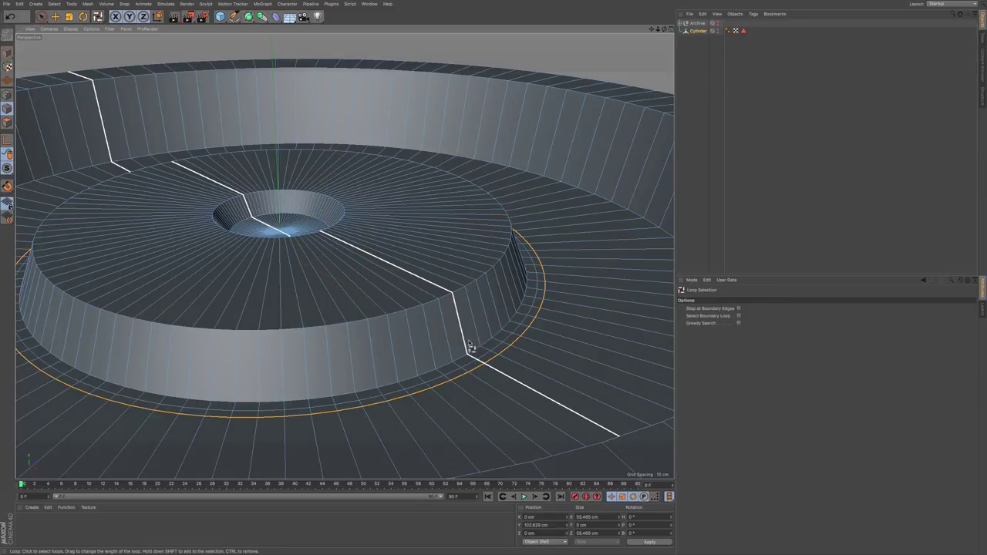
pyautogui.click(7, 121)
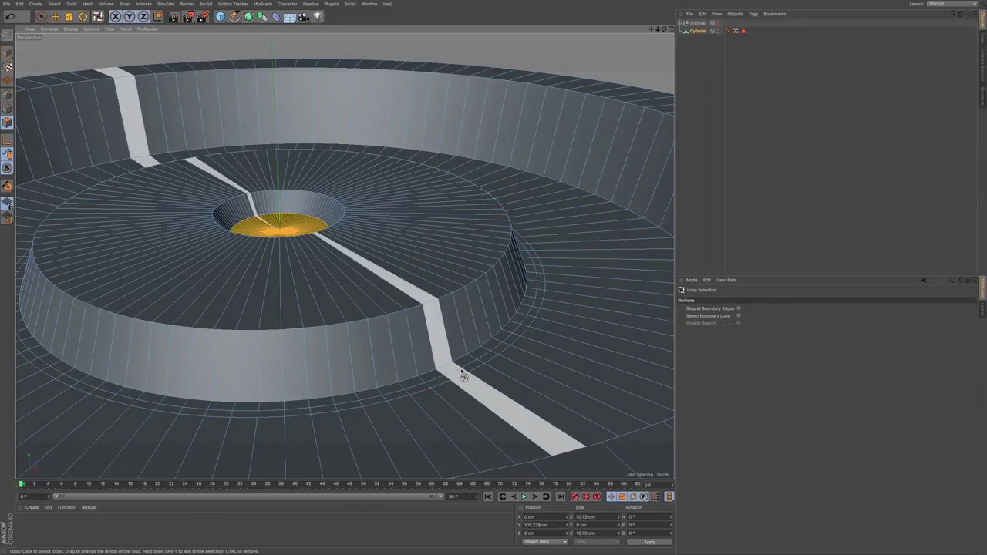
pyautogui.click(463, 375)
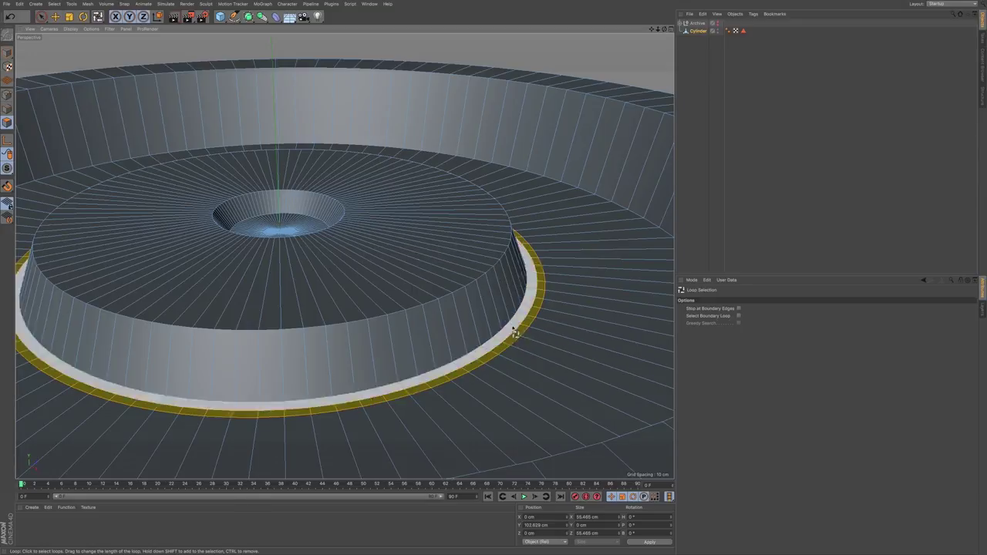
pyautogui.press('e')
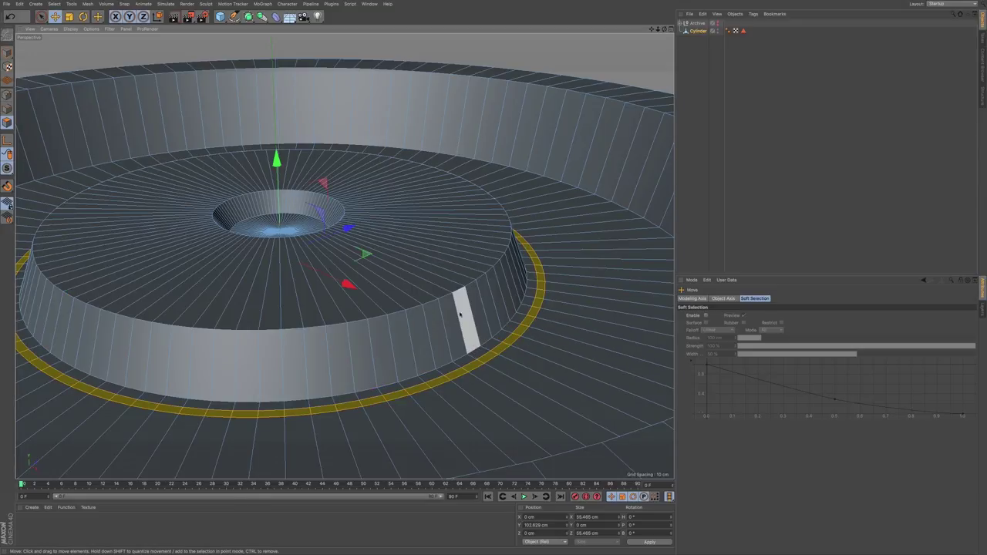
pyautogui.moveTo(278, 160); pyautogui.dragTo(286, 189)
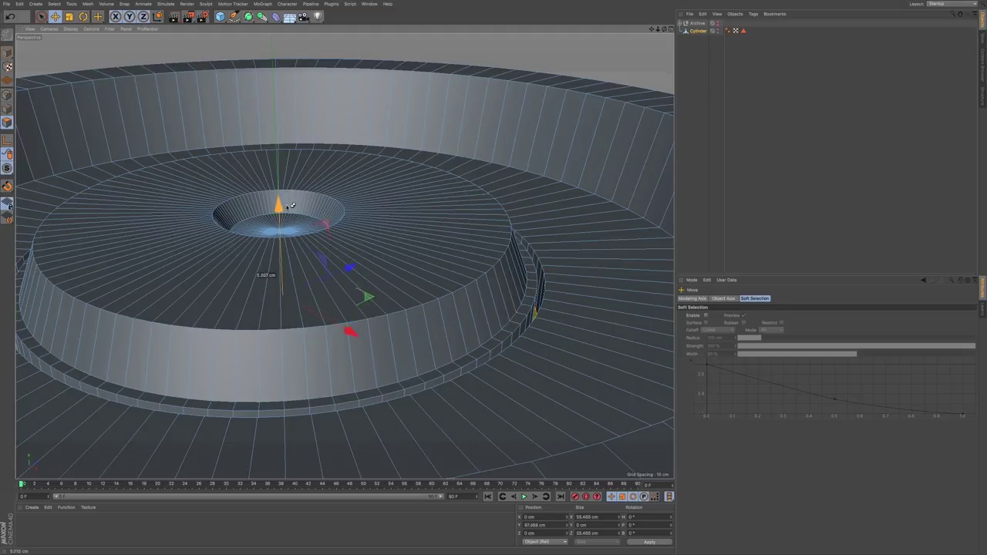
pyautogui.moveTo(293, 221); pyautogui.dragTo(293, 222)
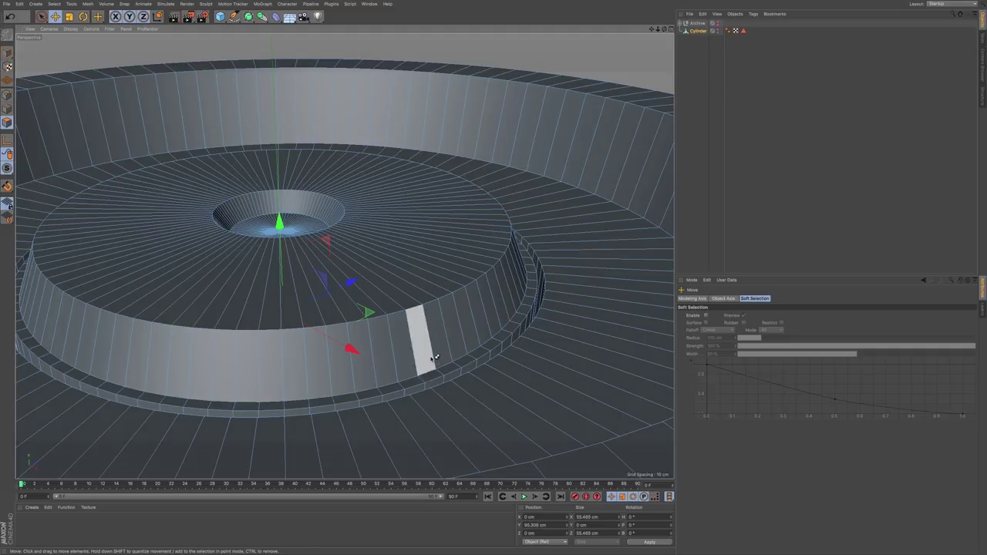
pyautogui.scroll(-10, 460, 301)
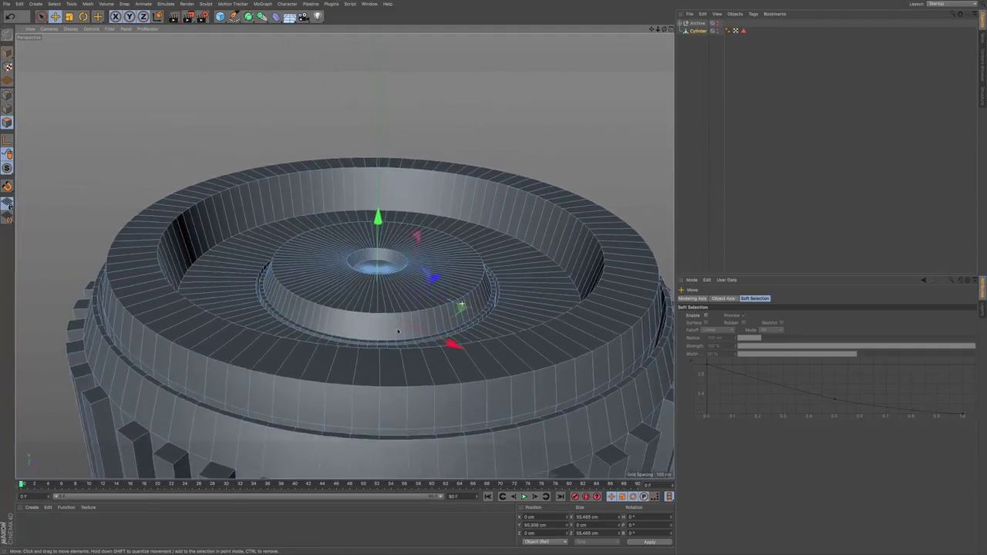
pyautogui.keyDown('alt'); pyautogui.moveTo(368, 341); pyautogui.dragTo(332, 341, button='right'); pyautogui.keyUp('alt')
pyautogui.moveTo(466, 301); pyautogui.dragTo(411, 290)
pyautogui.hotkey('ctrl', 'z')
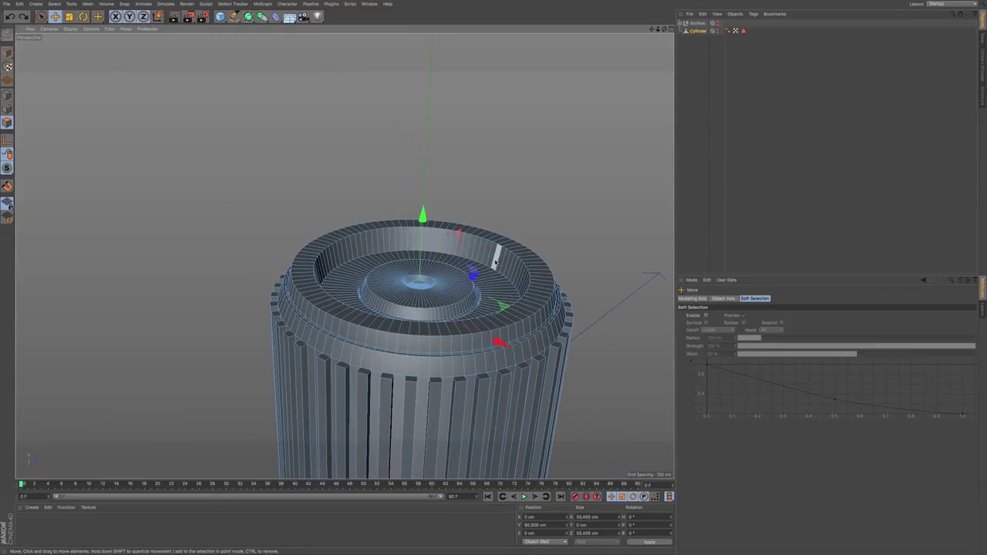
# Step: Select all polygons of the cylinder's bottom cap with Live Selection and extrude them down to a Y position of about -120 cm
pyautogui.keyDown('alt'); pyautogui.moveTo(523, 232); pyautogui.dragTo(438, 178, button='middle'); pyautogui.keyUp('alt')
pyautogui.keyDown('alt'); pyautogui.moveTo(461, 230); pyautogui.dragTo(422, 260, button='right'); pyautogui.keyUp('alt')
pyautogui.keyDown('alt'); pyautogui.moveTo(412, 363); pyautogui.dragTo(413, 263, button='middle'); pyautogui.keyUp('alt')
pyautogui.keyDown('alt'); pyautogui.moveTo(393, 320); pyautogui.dragTo(396, 284); pyautogui.keyUp('alt')
pyautogui.keyDown('alt'); pyautogui.moveTo(403, 289); pyautogui.dragTo(408, 243, button='middle'); pyautogui.keyUp('alt')
pyautogui.keyDown('alt'); pyautogui.moveTo(407, 291); pyautogui.dragTo(438, 274, button='right'); pyautogui.keyUp('alt')
pyautogui.keyDown('alt'); pyautogui.moveTo(438, 273); pyautogui.dragTo(421, 238); pyautogui.keyUp('alt')
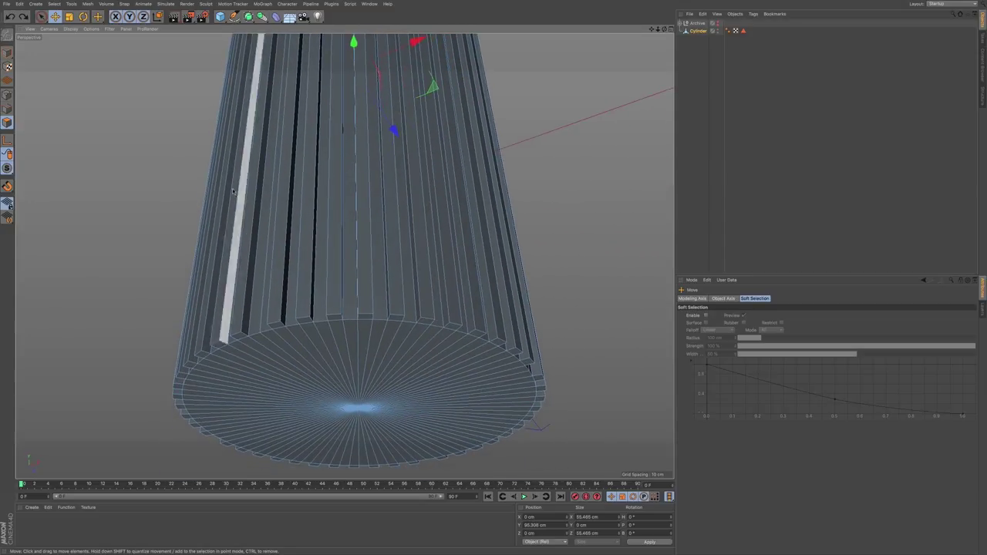
pyautogui.press('9')
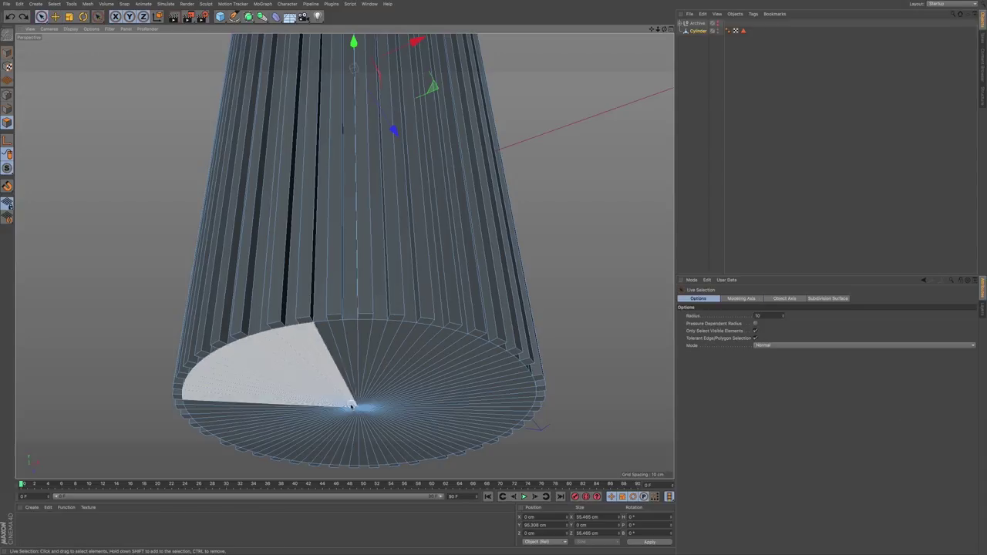
pyautogui.moveTo(357, 414); pyautogui.dragTo(355, 408)
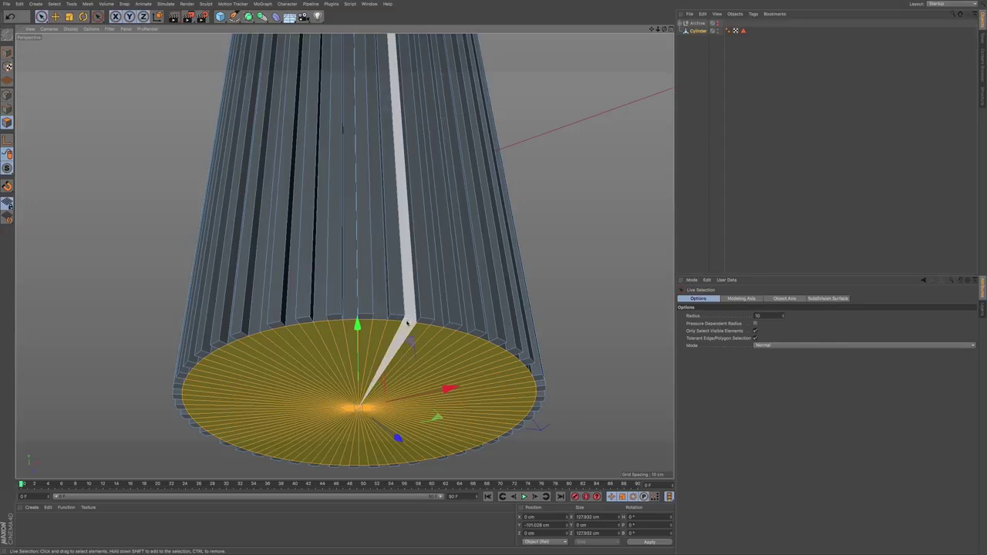
pyautogui.moveTo(357, 324); pyautogui.dragTo(360, 372)
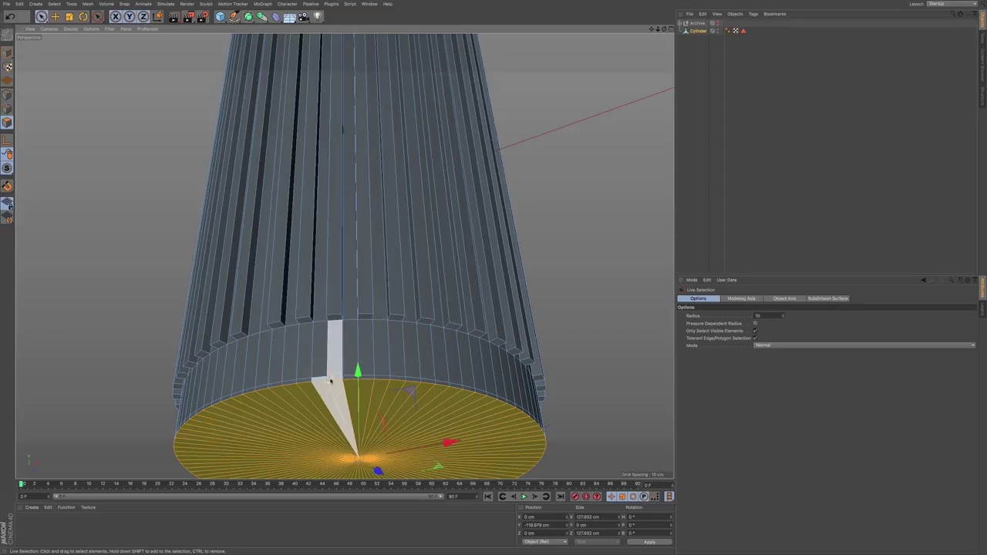
# Step: Scale the extruded bottom cap inward uniformly to about 125 cm across
pyautogui.press('t')
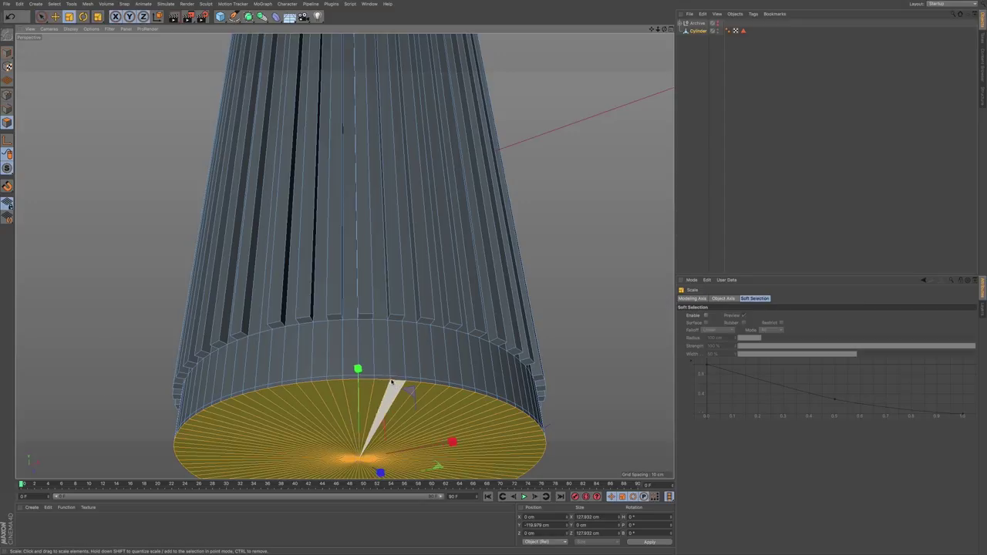
pyautogui.moveTo(419, 367); pyautogui.dragTo(414, 368)
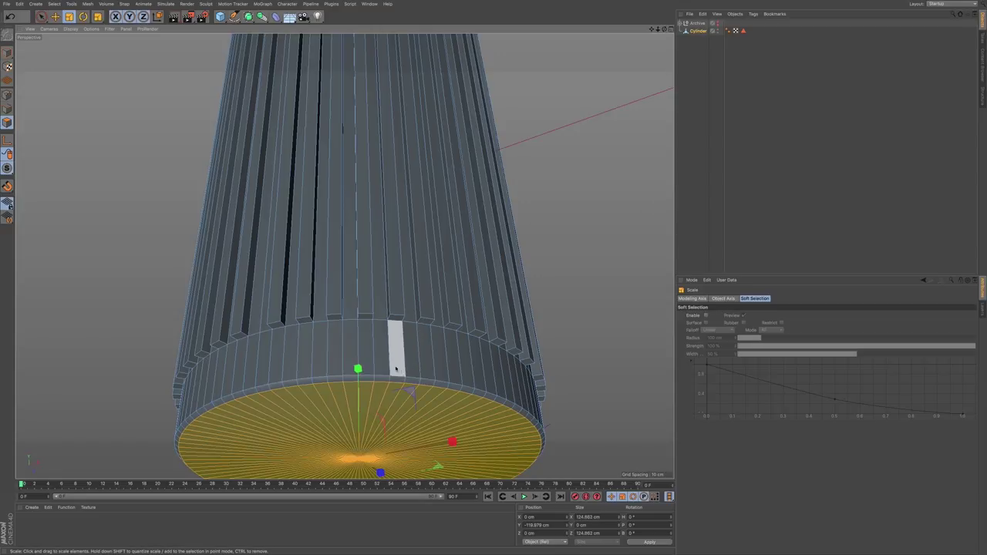
pyautogui.keyDown('alt'); pyautogui.moveTo(408, 378); pyautogui.dragTo(402, 346); pyautogui.keyUp('alt')
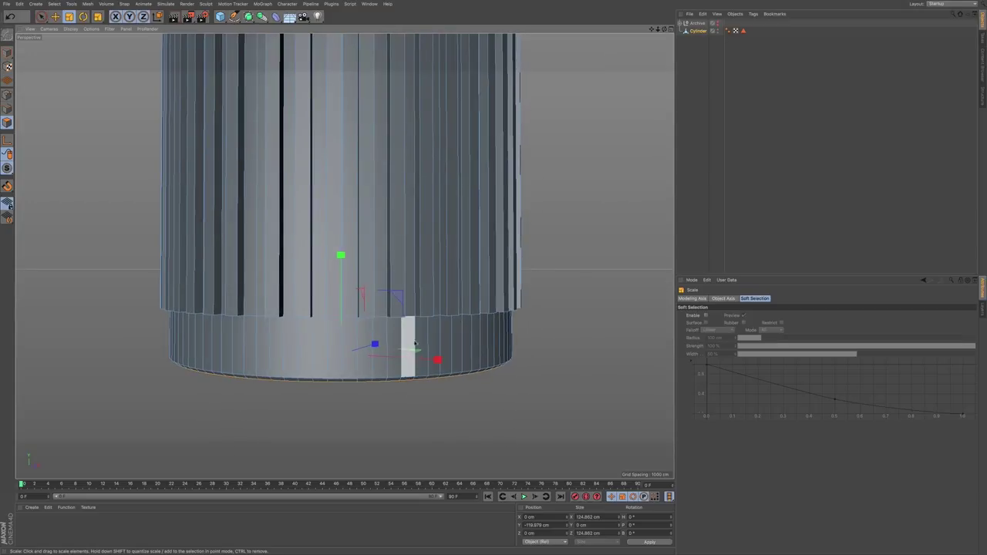
pyautogui.keyDown('alt'); pyautogui.moveTo(428, 280); pyautogui.dragTo(427, 324, button='middle'); pyautogui.keyUp('alt')
pyautogui.keyDown('alt'); pyautogui.moveTo(430, 321); pyautogui.dragTo(425, 326, button='right'); pyautogui.keyUp('alt')
pyautogui.keyDown('alt'); pyautogui.moveTo(425, 325); pyautogui.dragTo(427, 278); pyautogui.keyUp('alt')
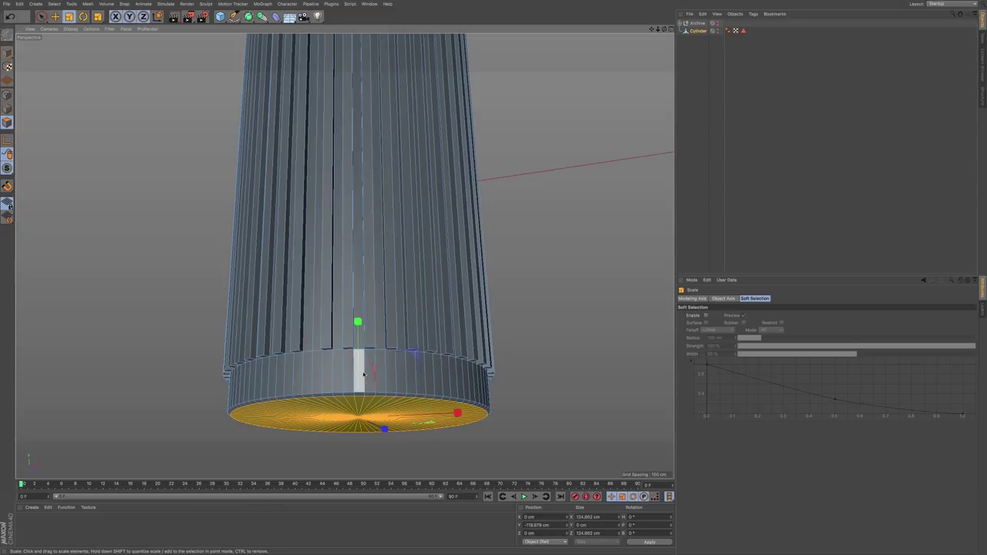
# Step: Examine the ridged body and the top cap's recess, disc and rim from several angles
pyautogui.keyDown('alt'); pyautogui.moveTo(389, 322); pyautogui.dragTo(418, 342); pyautogui.keyUp('alt')
pyautogui.keyDown('alt'); pyautogui.moveTo(418, 318); pyautogui.dragTo(413, 419, button='middle'); pyautogui.keyUp('alt')
pyautogui.keyDown('alt'); pyautogui.moveTo(400, 191); pyautogui.dragTo(399, 193, button='middle'); pyautogui.keyUp('alt')
pyautogui.keyDown('alt'); pyautogui.moveTo(400, 193); pyautogui.dragTo(381, 292); pyautogui.keyUp('alt')
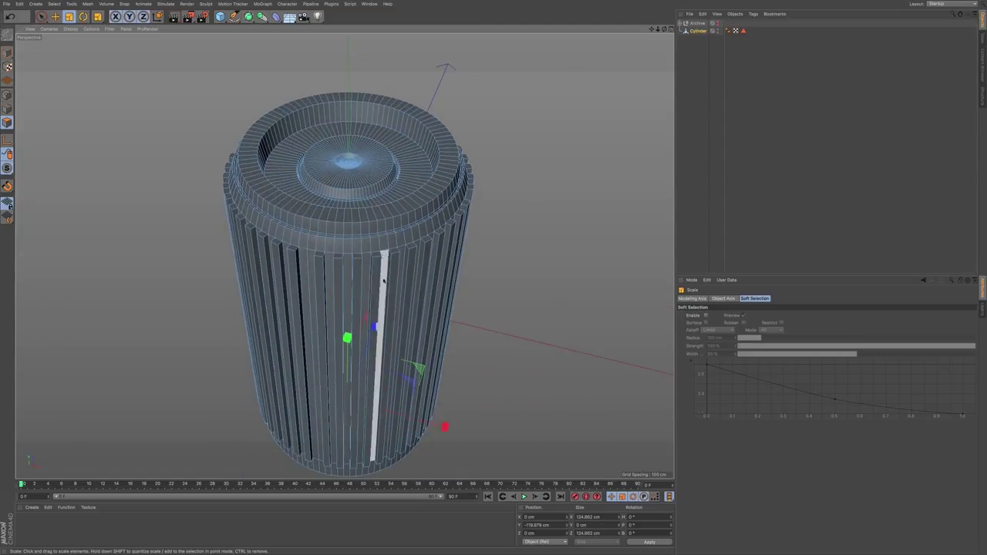
pyautogui.keyDown('alt'); pyautogui.moveTo(393, 231); pyautogui.dragTo(401, 196); pyautogui.keyUp('alt')
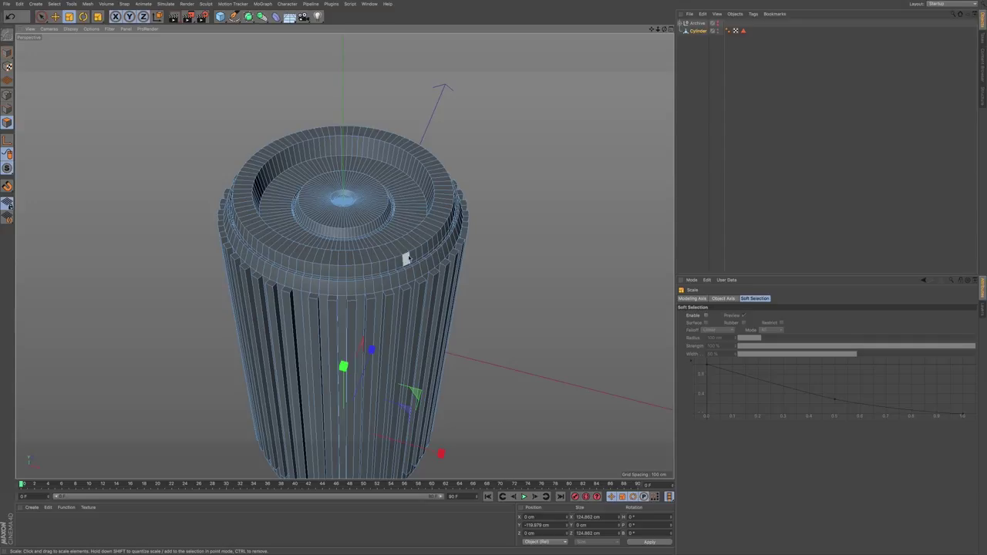
pyautogui.moveTo(423, 244)
pyautogui.keyDown('alt'); pyautogui.mouseDown()
pyautogui.moveTo(423, 215)
pyautogui.moveTo(450, 194)
pyautogui.moveTo(433, 255)
pyautogui.mouseUp(); pyautogui.keyUp('alt')
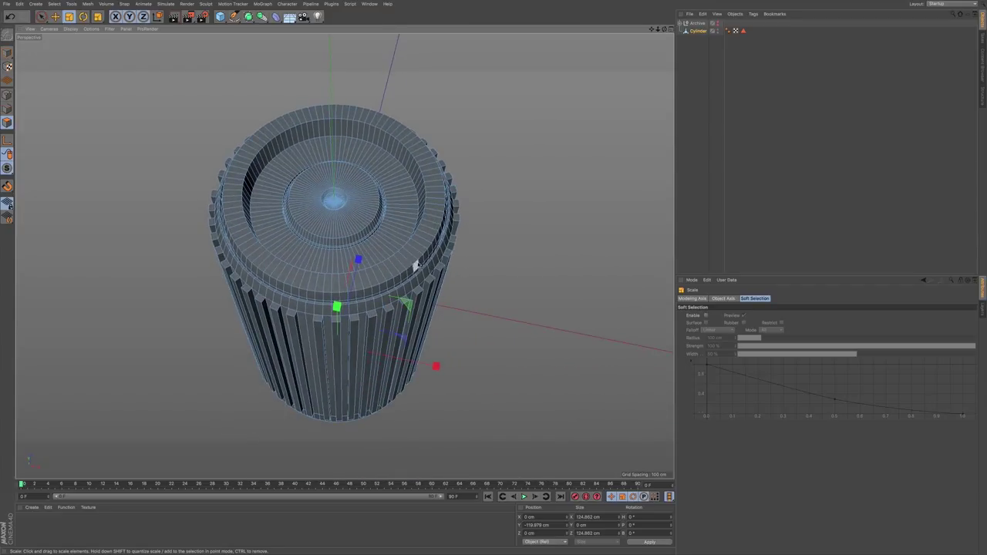
pyautogui.moveTo(408, 260)
pyautogui.keyDown('alt'); pyautogui.mouseDown()
pyautogui.moveTo(423, 265)
pyautogui.moveTo(413, 273)
pyautogui.mouseUp(); pyautogui.keyUp('alt')
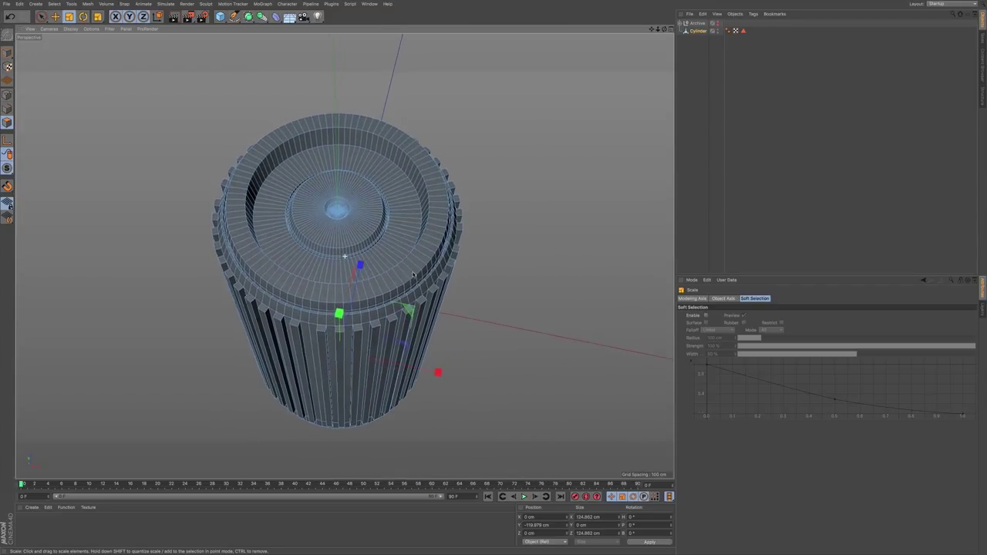
pyautogui.scroll(5, 412, 265)
pyautogui.keyDown('alt'); pyautogui.moveTo(317, 246); pyautogui.dragTo(346, 259, button='middle'); pyautogui.keyUp('alt')
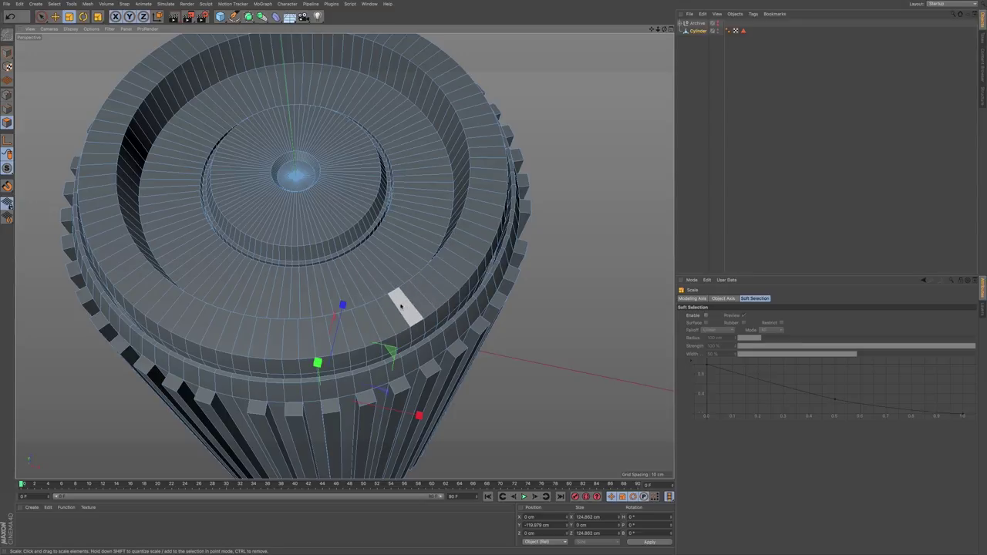
pyautogui.keyDown('alt'); pyautogui.moveTo(402, 310); pyautogui.dragTo(381, 254); pyautogui.keyUp('alt')
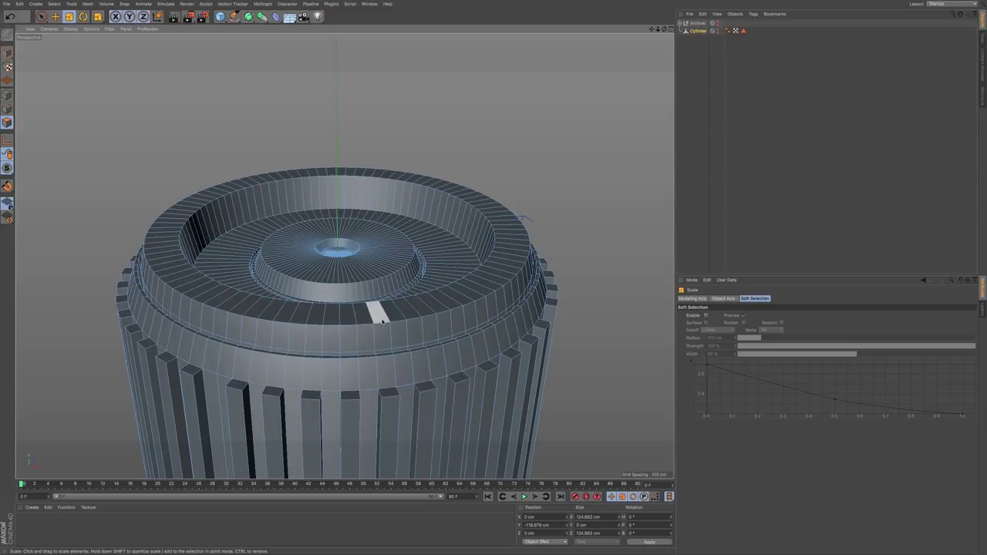
pyautogui.keyDown('alt'); pyautogui.moveTo(379, 319); pyautogui.dragTo(381, 297); pyautogui.keyUp('alt')
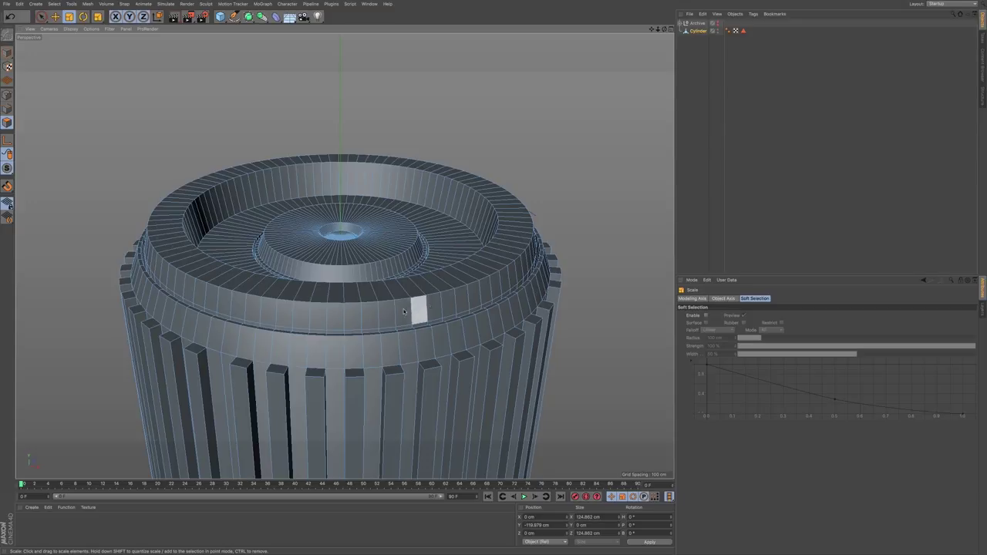
# Step: Switch to the Model layout and cut an edge loop around the top rim's outer wall at a 54.72% offset
pyautogui.click(941, 6)
pyautogui.click(945, 36)
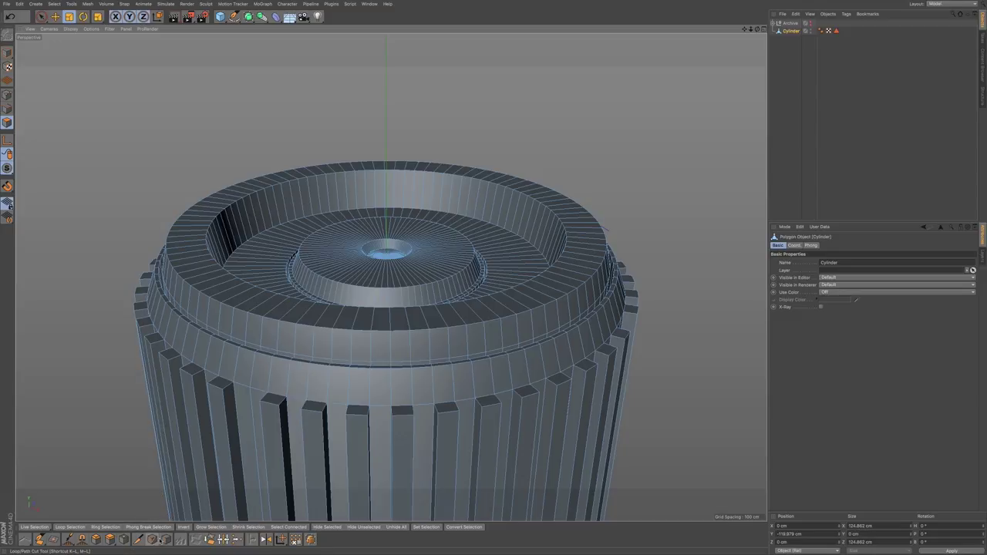
pyautogui.click(166, 539)
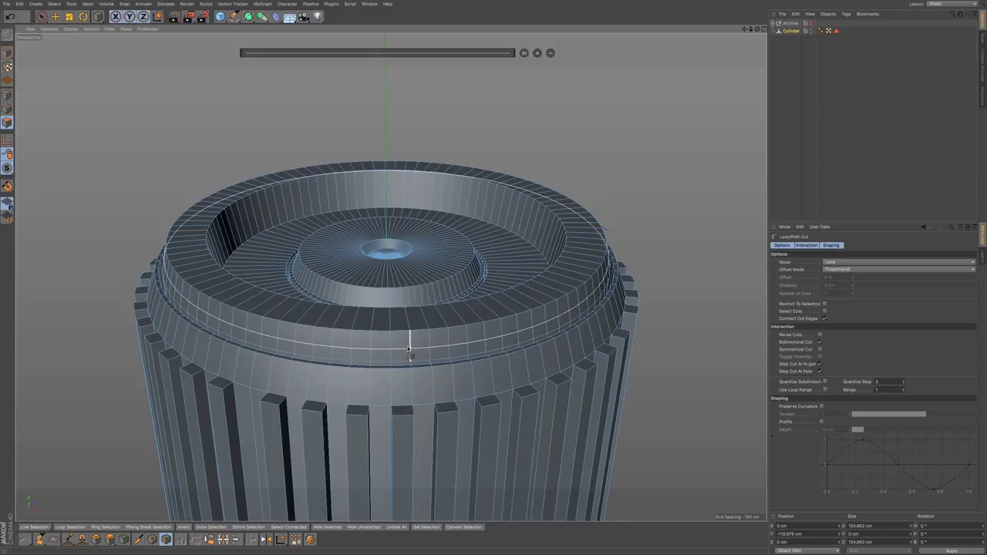
pyautogui.click(449, 351)
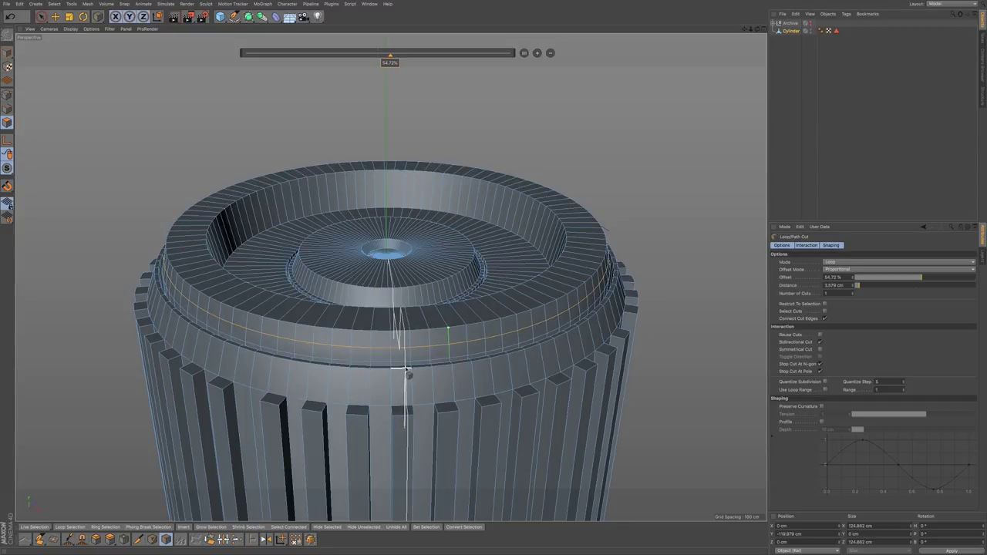
# Step: Select the new edge loop on the top rim's outer wall and bevel it in Chamfer mode with an offset of about 1.15 cm
pyautogui.press('u')
pyautogui.press('l')
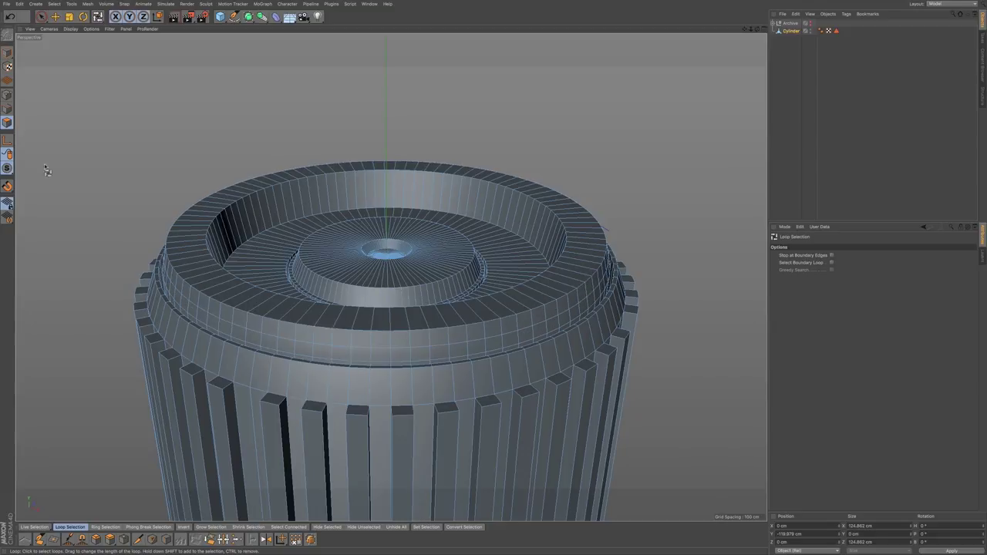
pyautogui.click(7, 109)
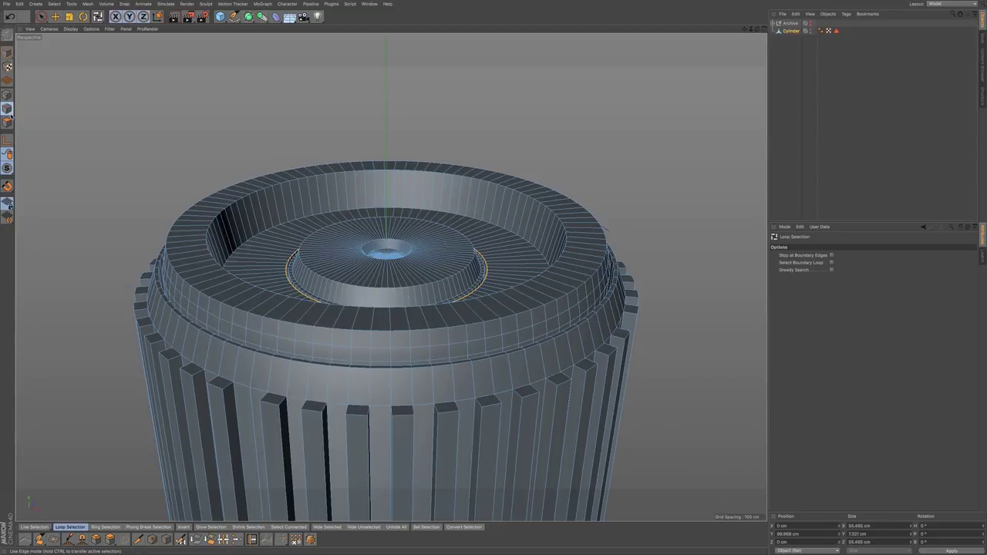
pyautogui.press('u')
pyautogui.press('l')
pyautogui.click(420, 347)
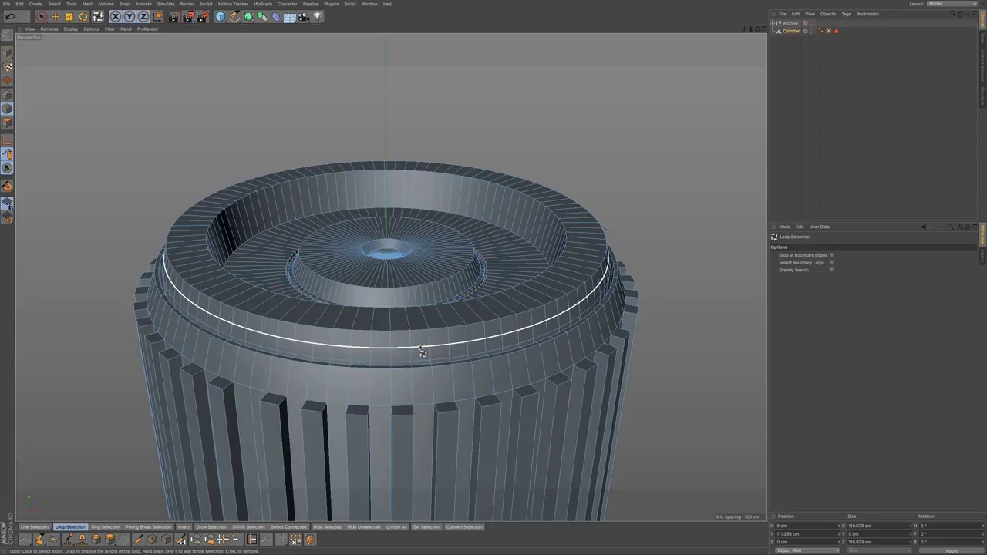
pyautogui.rightClick(394, 382)
pyautogui.press('Escape')
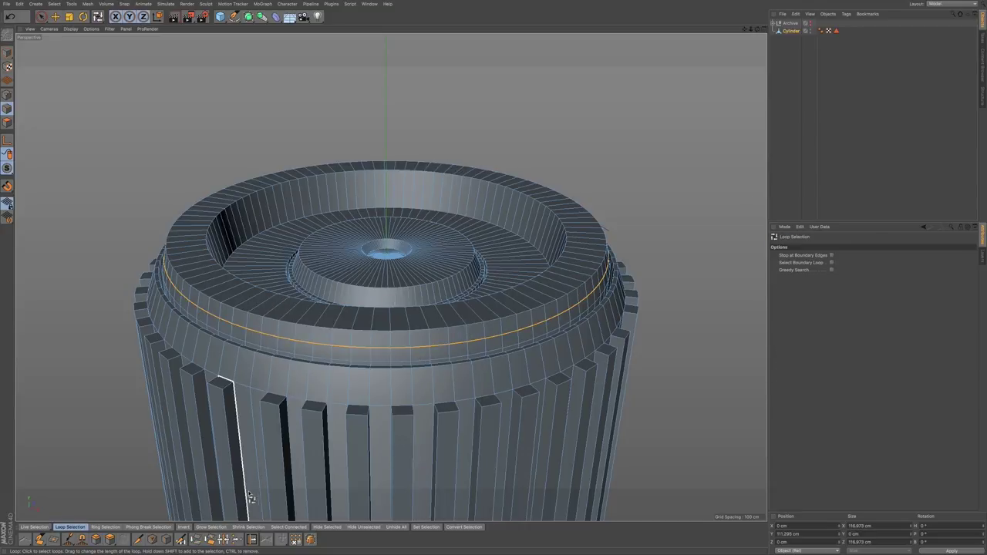
pyautogui.click(95, 539)
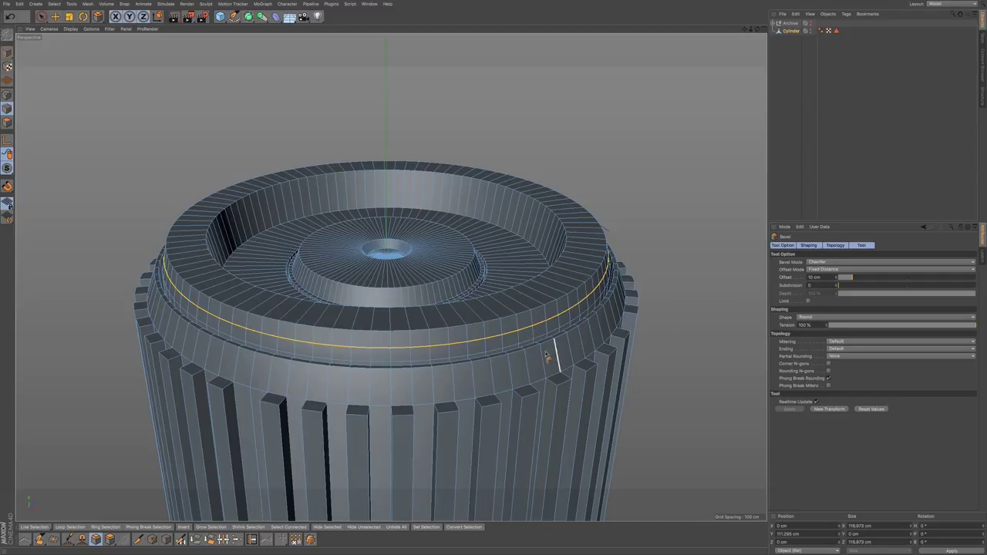
pyautogui.moveTo(495, 333); pyautogui.dragTo(538, 324)
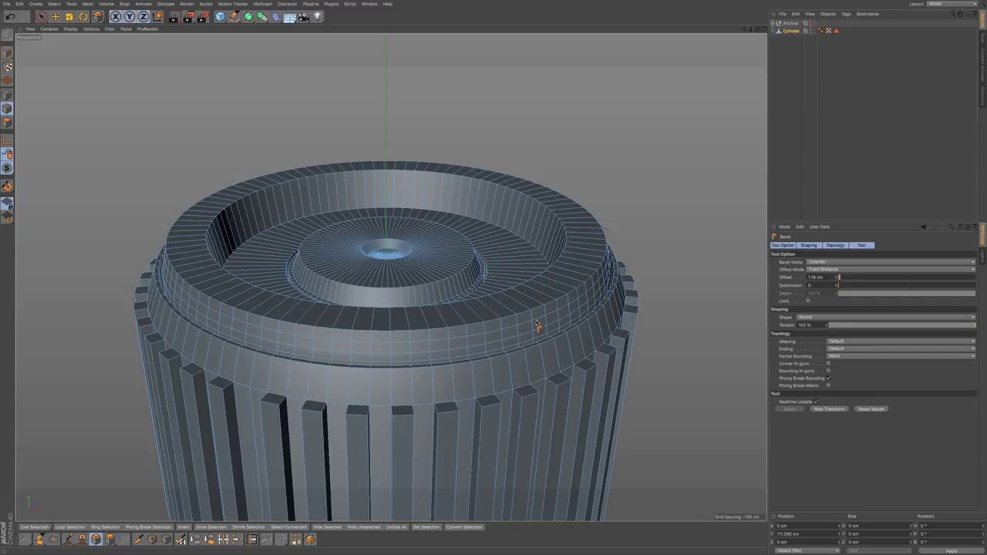
pyautogui.moveTo(538, 325); pyautogui.dragTo(538, 326)
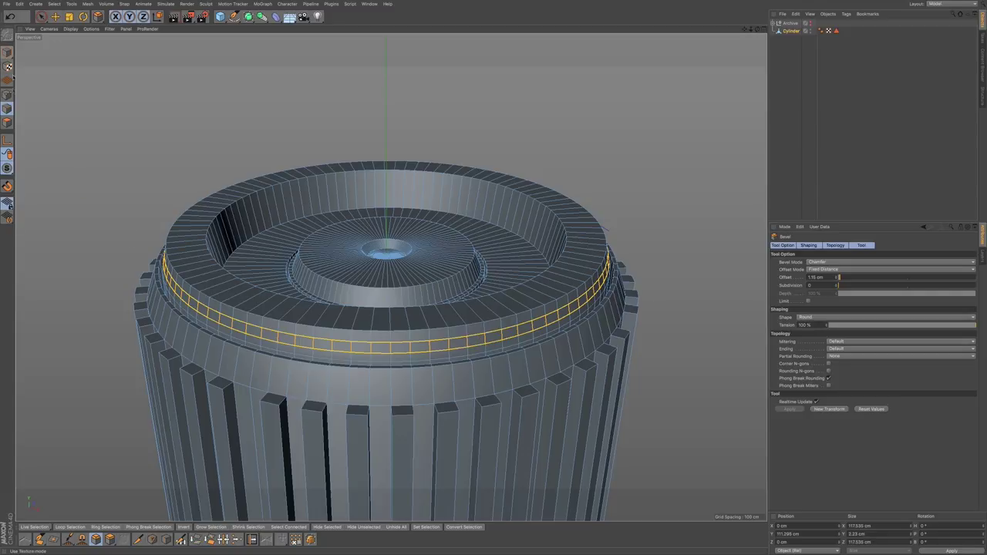
# Step: Switch to polygon mode and select four adjacent faces in the middle band of the top rim's outer wall
pyautogui.click(7, 121)
pyautogui.click(41, 17)
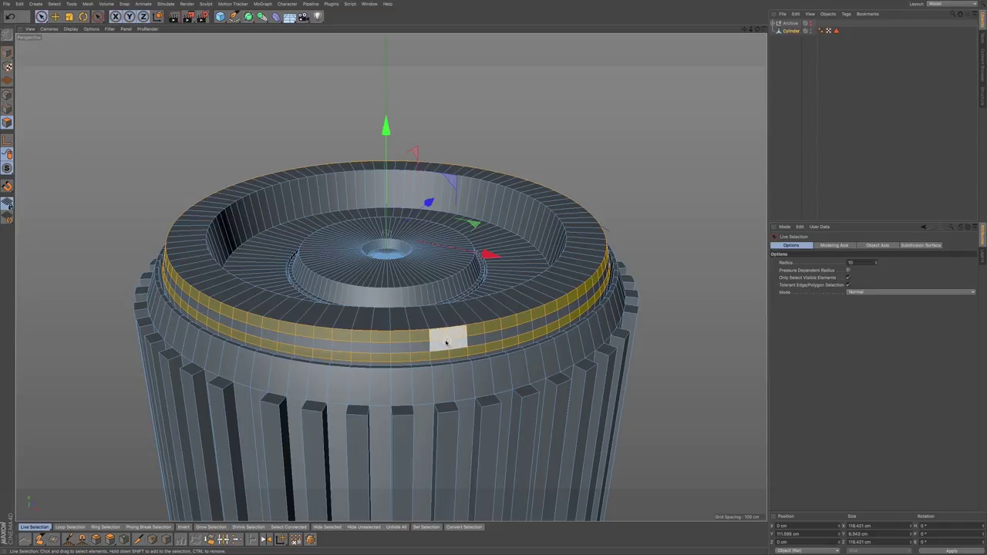
pyautogui.keyDown('alt'); pyautogui.moveTo(445, 341); pyautogui.dragTo(483, 348, button='middle'); pyautogui.keyUp('alt')
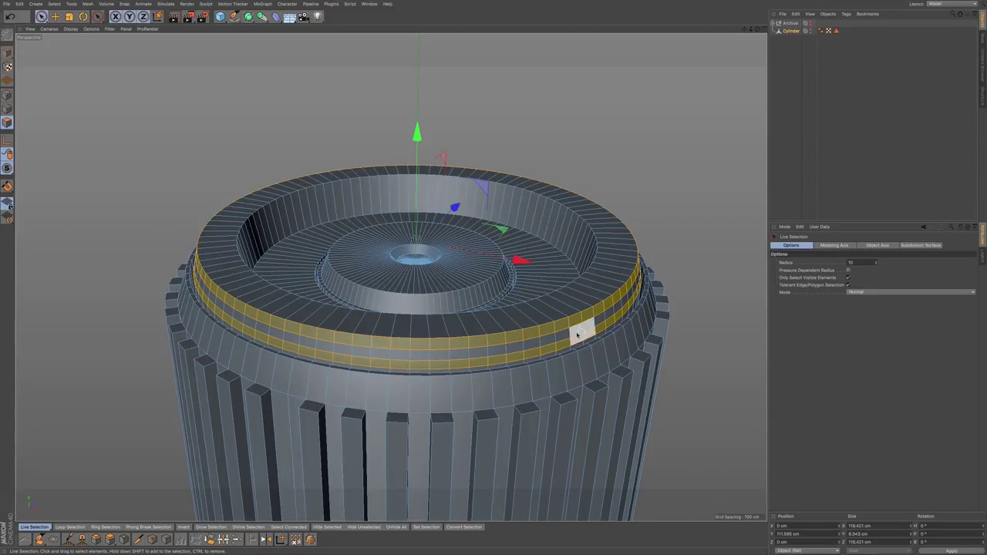
pyautogui.scroll(-3, 462, 345)
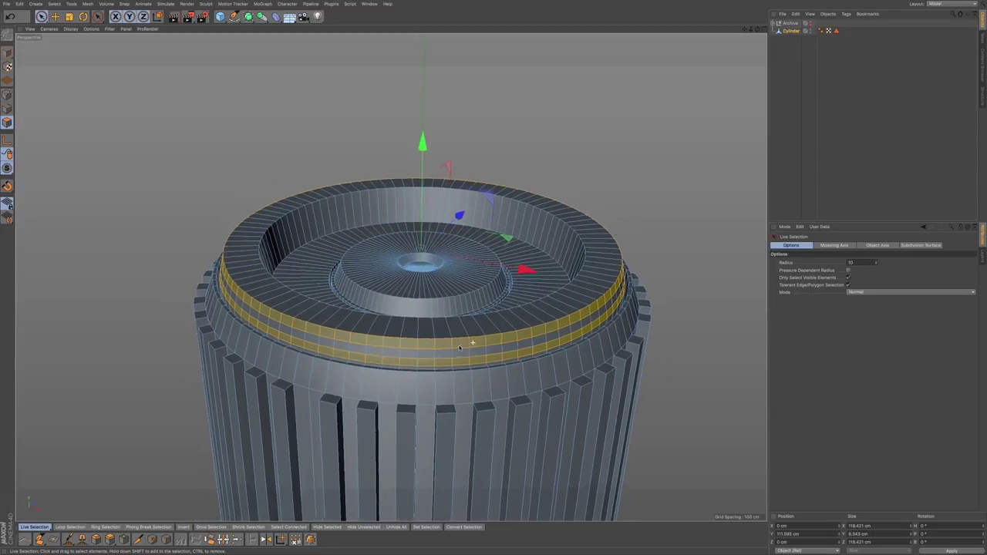
pyautogui.hotkey('ctrl', 'z')
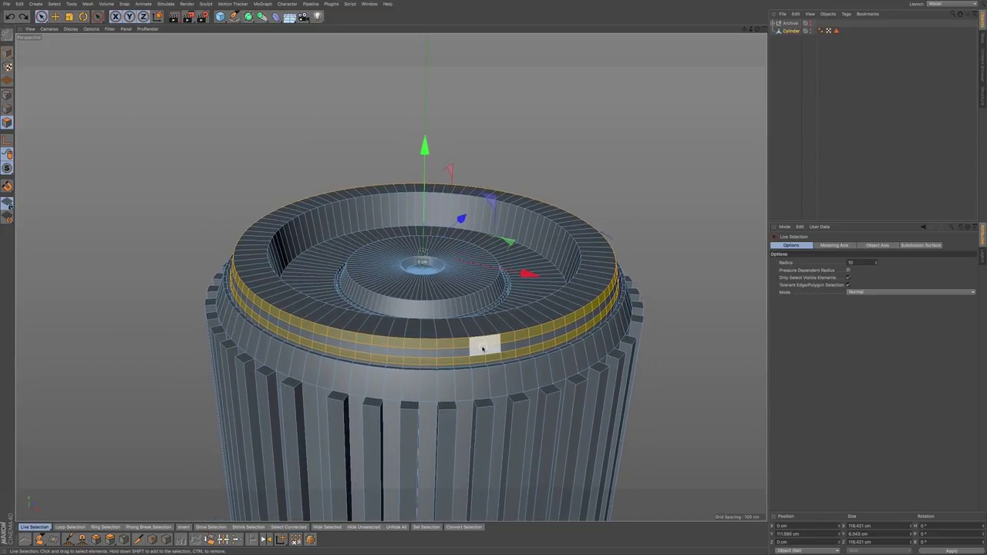
pyautogui.keyDown('alt'); pyautogui.moveTo(485, 342); pyautogui.dragTo(510, 347); pyautogui.keyUp('alt')
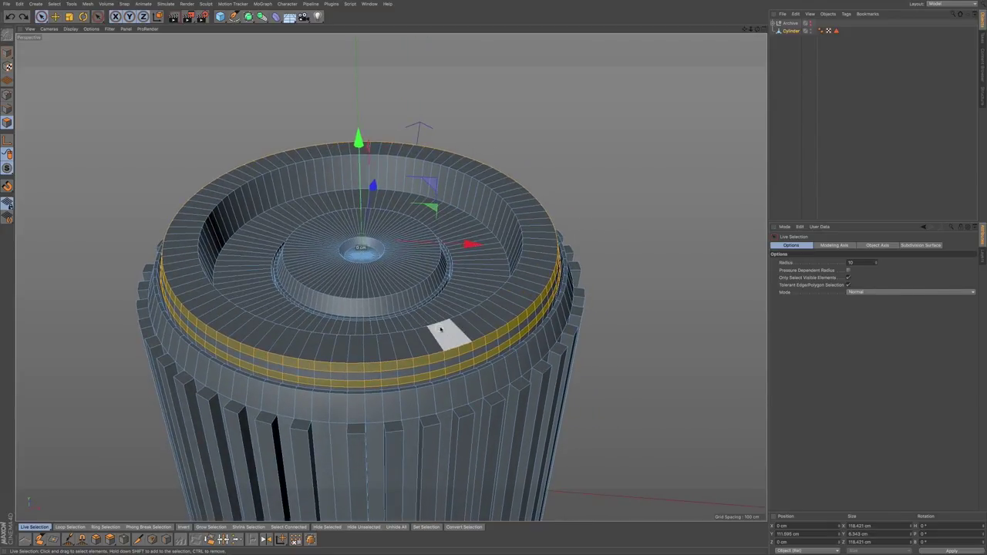
pyautogui.keyDown('alt'); pyautogui.moveTo(441, 329); pyautogui.dragTo(452, 293, button='middle'); pyautogui.keyUp('alt')
pyautogui.keyDown('alt'); pyautogui.moveTo(463, 297); pyautogui.dragTo(458, 298, button='right'); pyautogui.keyUp('alt')
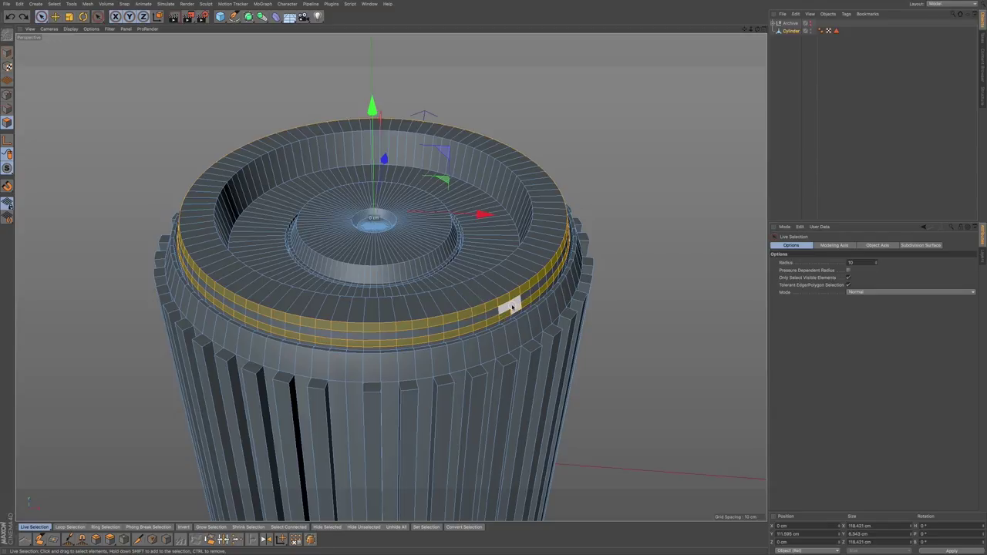
pyautogui.scroll(2, 509, 305)
pyautogui.scroll(2, 510, 301)
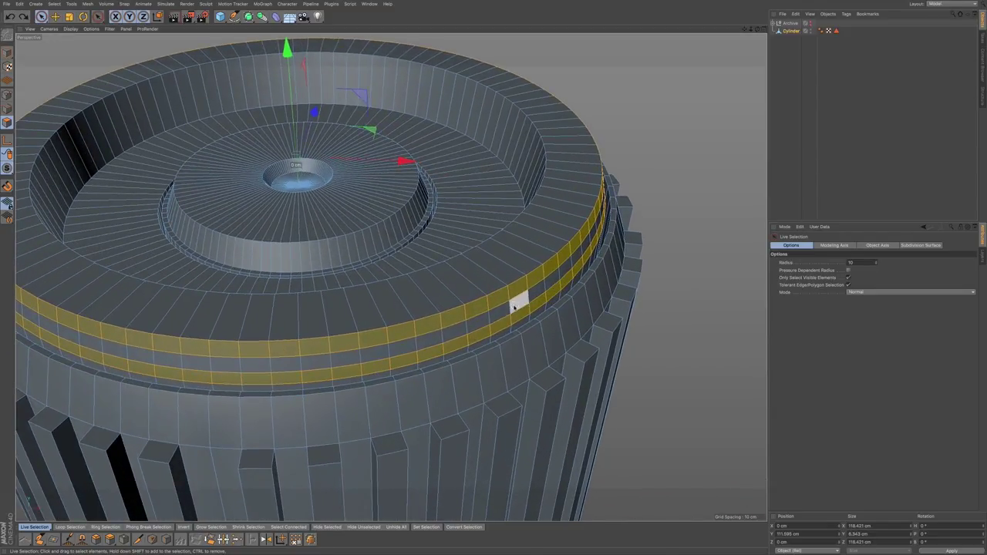
pyautogui.scroll(2, 512, 302)
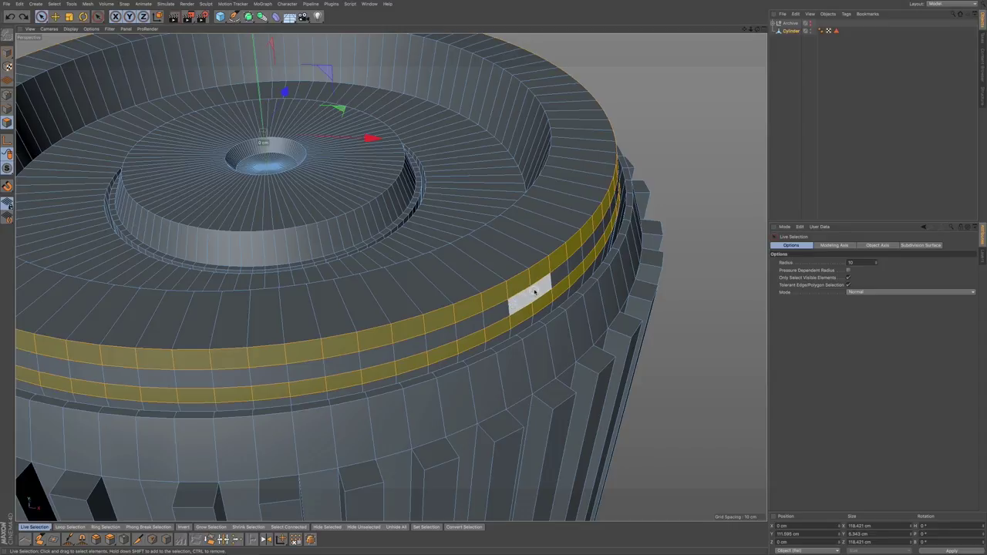
pyautogui.click(532, 294)
pyautogui.moveTo(520, 303); pyautogui.dragTo(470, 325)
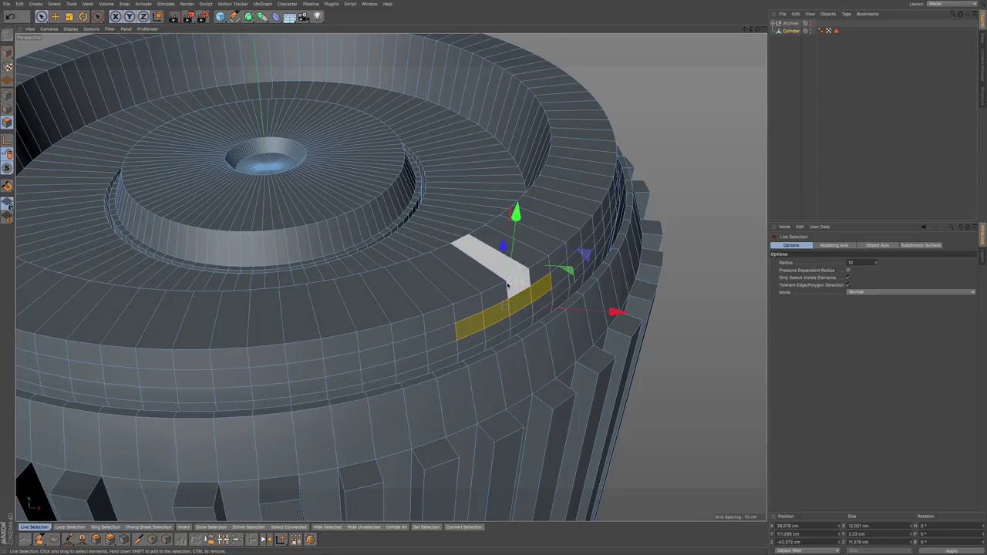
# Step: Set the modeling axis orientation to Normal and extrude the four selected faces inward to form a shallow slot in the rim
pyautogui.click(837, 246)
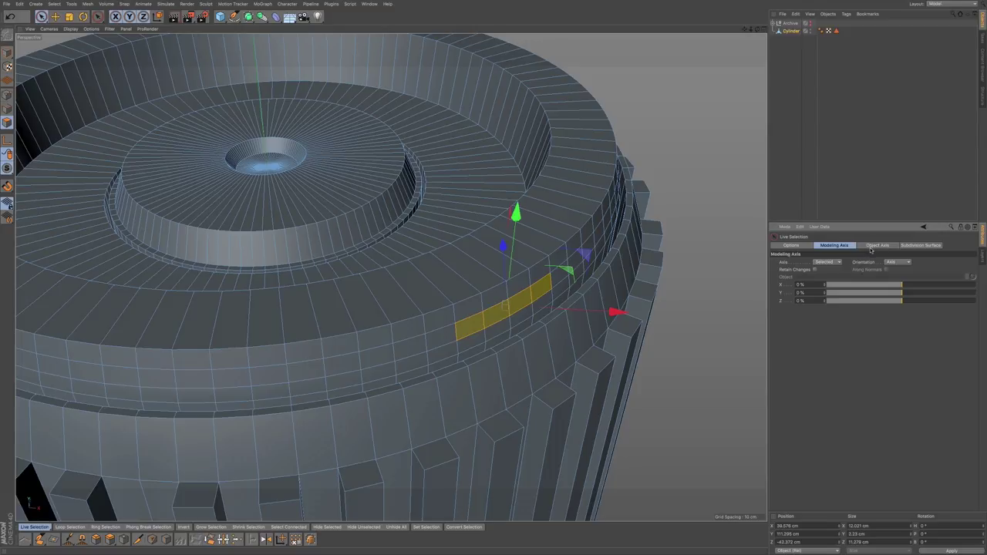
pyautogui.click(873, 247)
pyautogui.click(837, 246)
pyautogui.press('e')
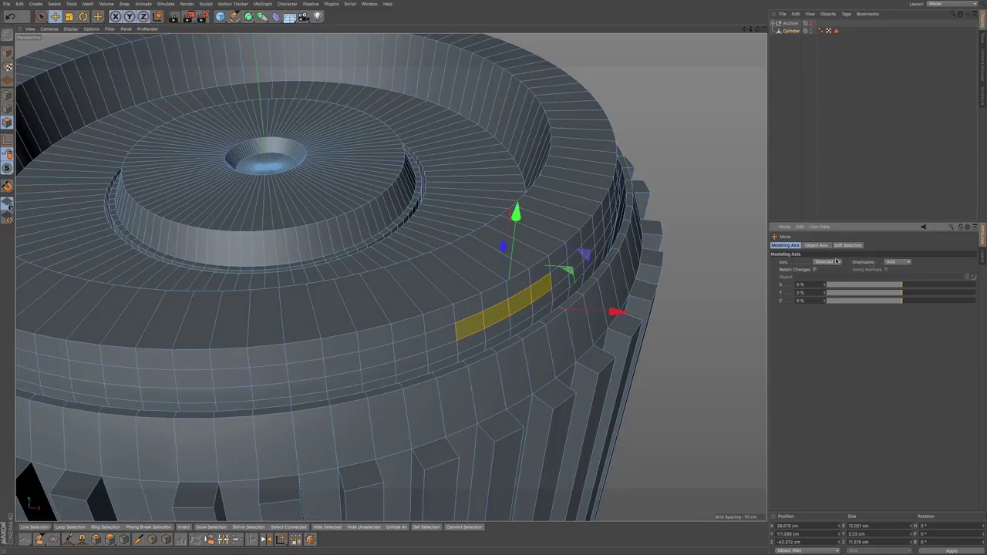
pyautogui.click(899, 266)
pyautogui.click(898, 307)
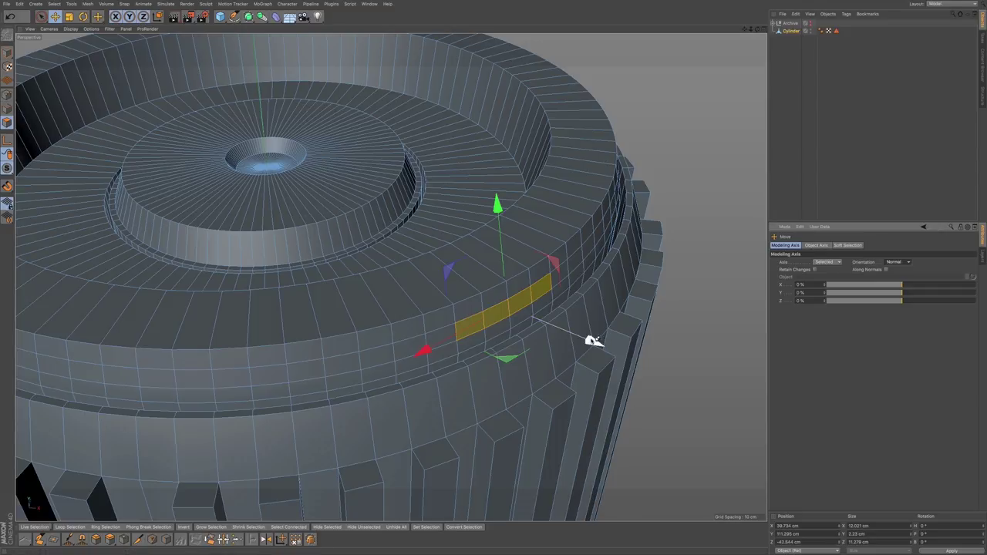
pyautogui.moveTo(594, 340); pyautogui.dragTo(579, 334)
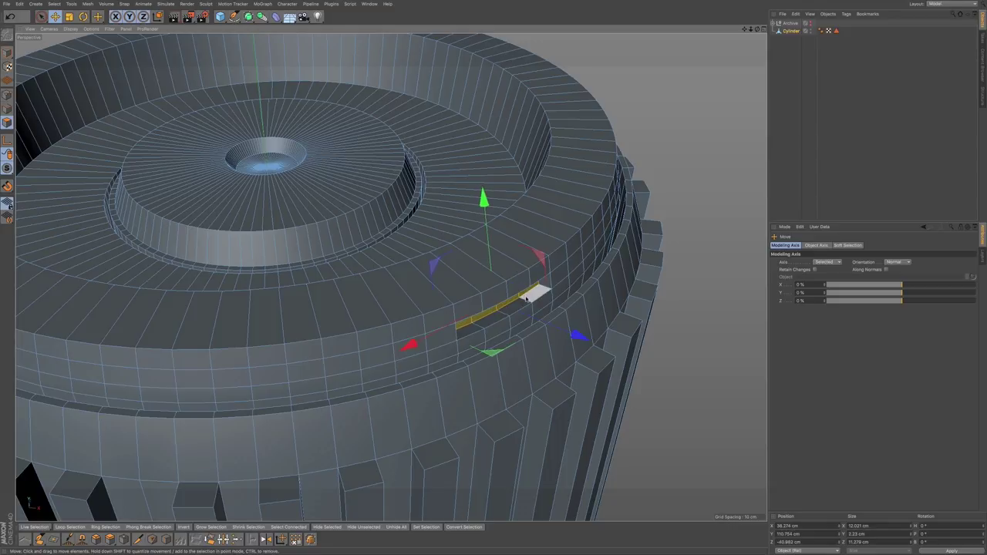
# Step: Select the slot's four lower inner edges in edge mode and raise them along the normal axis to a Y position of about 110.03 cm
pyautogui.keyDown('alt'); pyautogui.moveTo(527, 299); pyautogui.dragTo(408, 295); pyautogui.keyUp('alt')
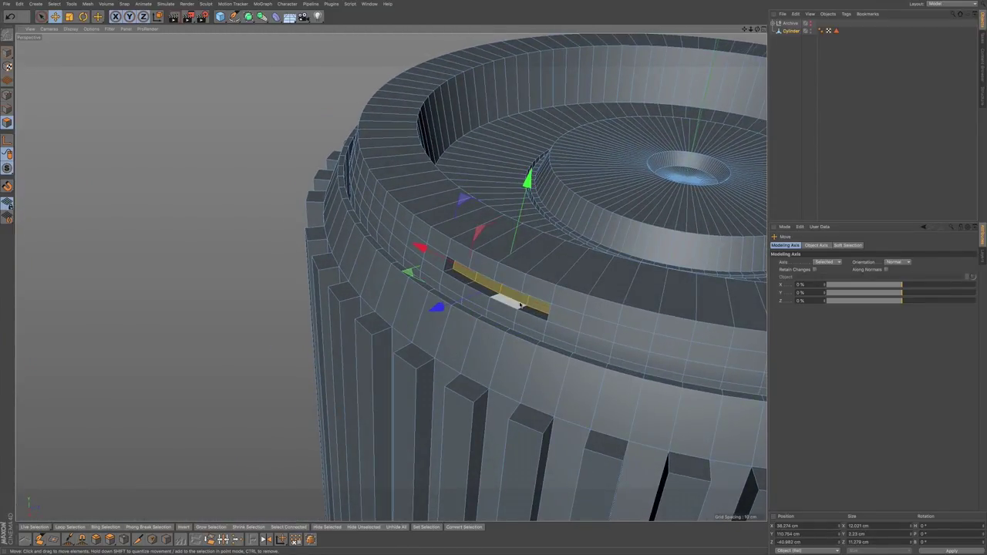
pyautogui.click(7, 108)
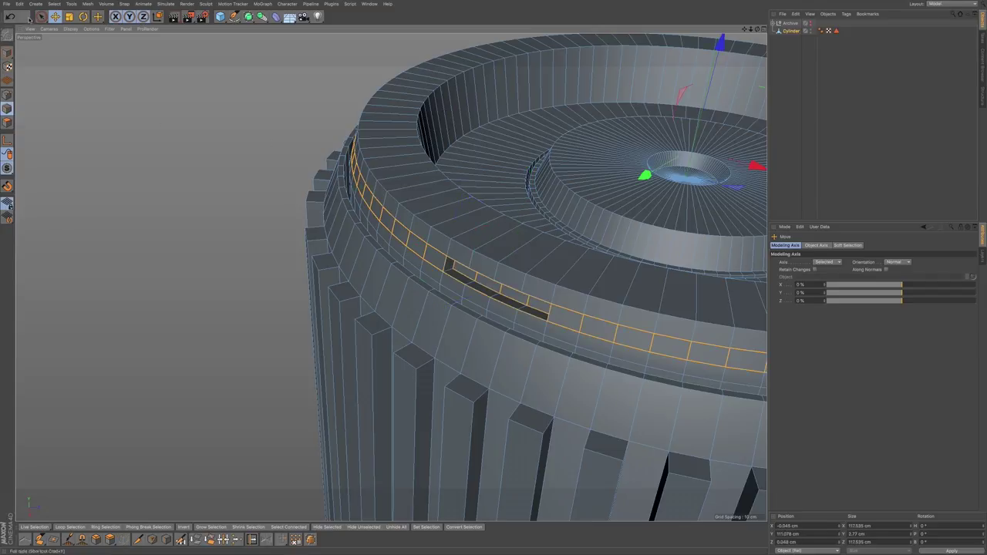
pyautogui.click(42, 17)
pyautogui.scroll(5, 509, 287)
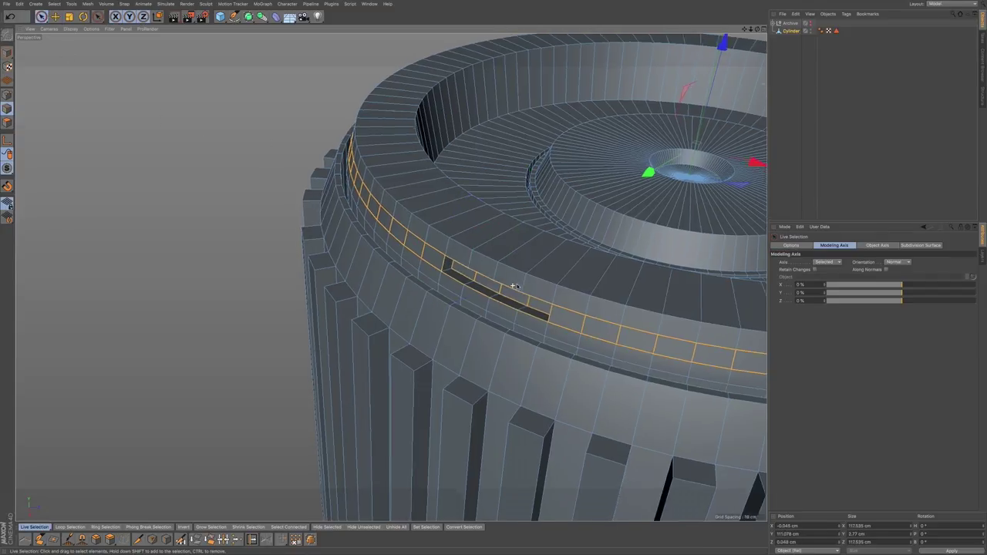
pyautogui.click(191, 399)
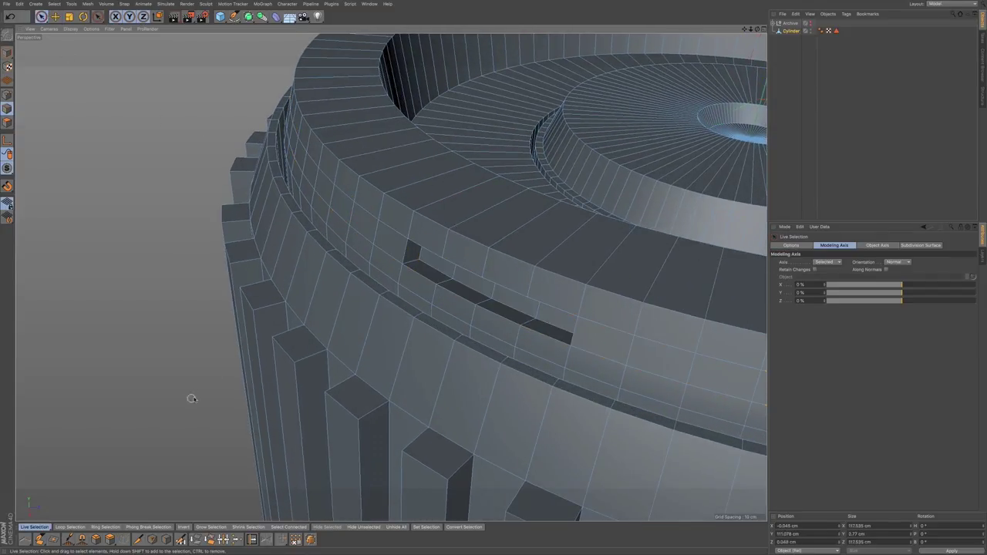
pyautogui.click(555, 326)
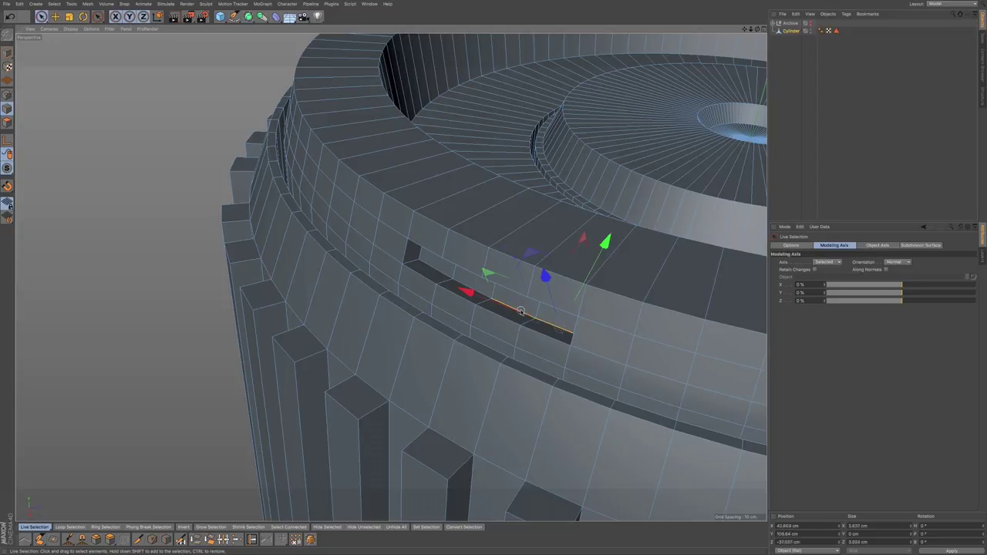
pyautogui.keyDown('shift'); pyautogui.click(476, 288); pyautogui.keyUp('shift')
pyautogui.keyDown('shift'); pyautogui.click(439, 271); pyautogui.keyUp('shift')
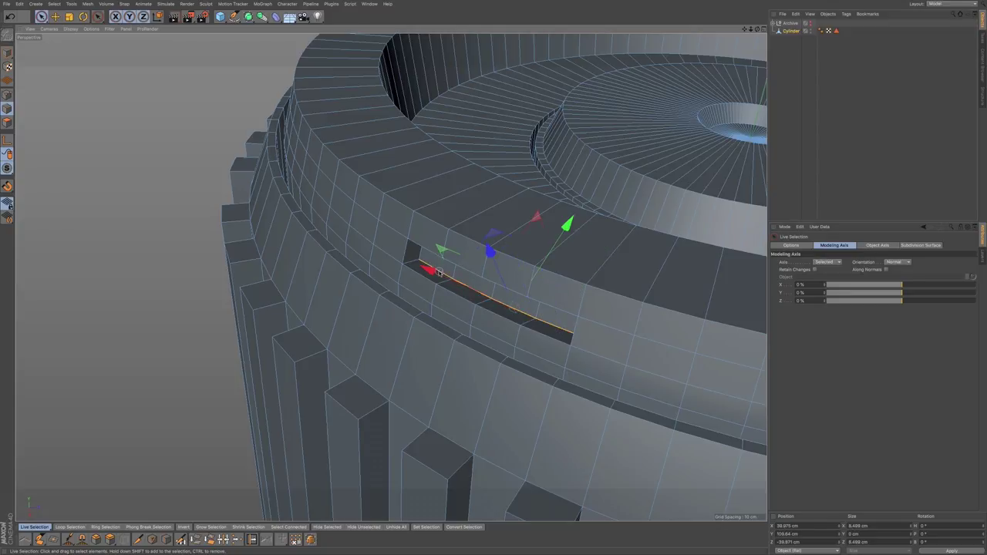
pyautogui.keyDown('shift'); pyautogui.click(422, 264); pyautogui.keyUp('shift')
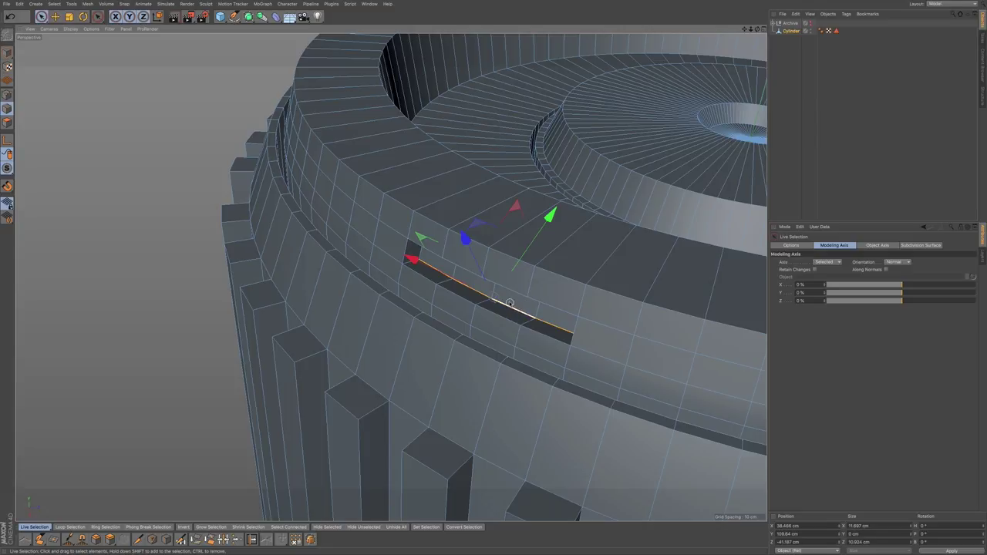
pyautogui.keyDown('alt'); pyautogui.moveTo(515, 297); pyautogui.dragTo(555, 284); pyautogui.keyUp('alt')
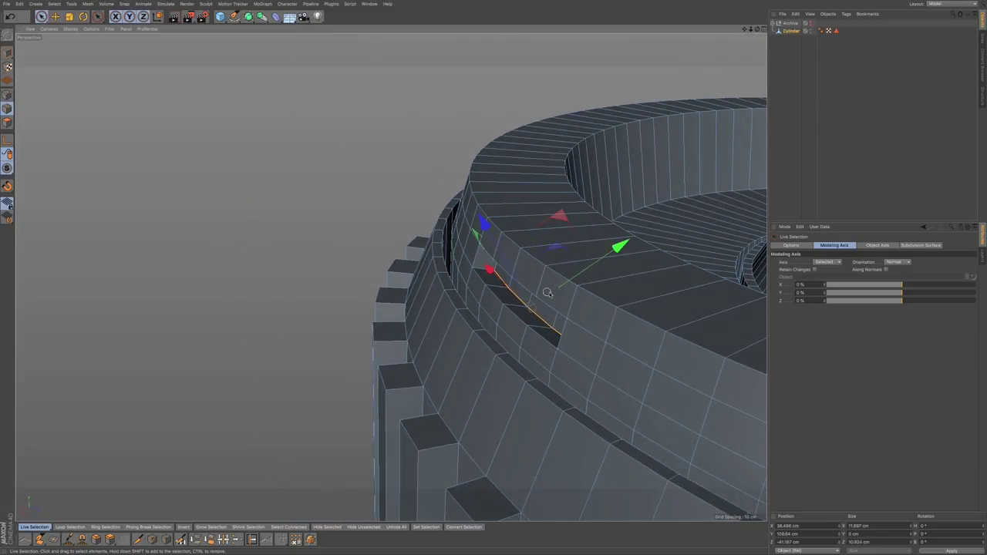
pyautogui.moveTo(619, 247); pyautogui.dragTo(624, 240)
# Step: Try the World and Object orientations for the modeling axis and return it to Normal
pyautogui.keyDown('alt'); pyautogui.moveTo(519, 297); pyautogui.dragTo(594, 311); pyautogui.keyUp('alt')
pyautogui.click(897, 263)
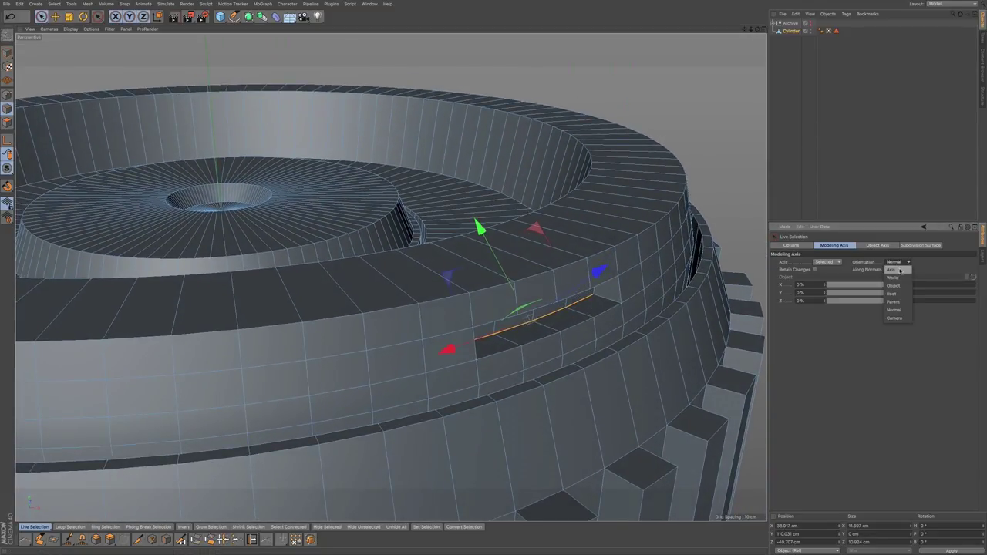
pyautogui.click(894, 278)
pyautogui.click(897, 263)
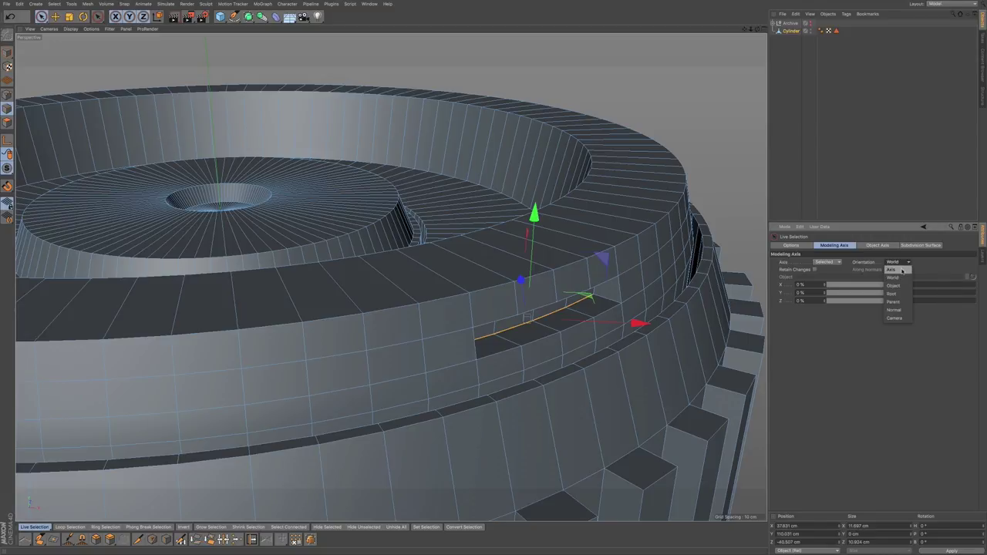
pyautogui.click(902, 275)
pyautogui.click(904, 265)
pyautogui.click(898, 286)
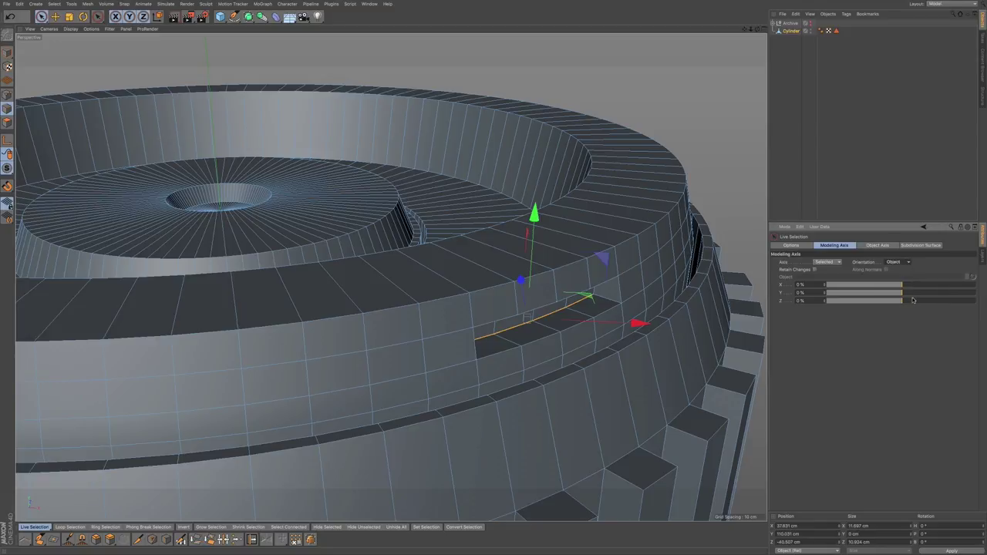
pyautogui.click(904, 263)
pyautogui.click(903, 307)
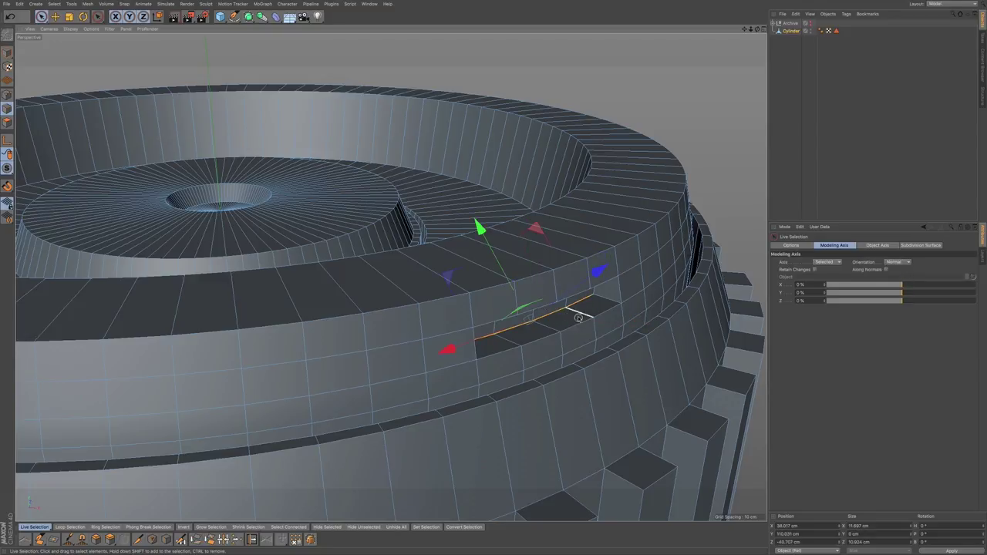
# Step: Try shifting the slot's lower inner edges deeper and higher along the normal axes, to a Y position of about 110.37 cm
pyautogui.keyDown('alt'); pyautogui.moveTo(575, 315); pyautogui.dragTo(540, 309); pyautogui.keyUp('alt')
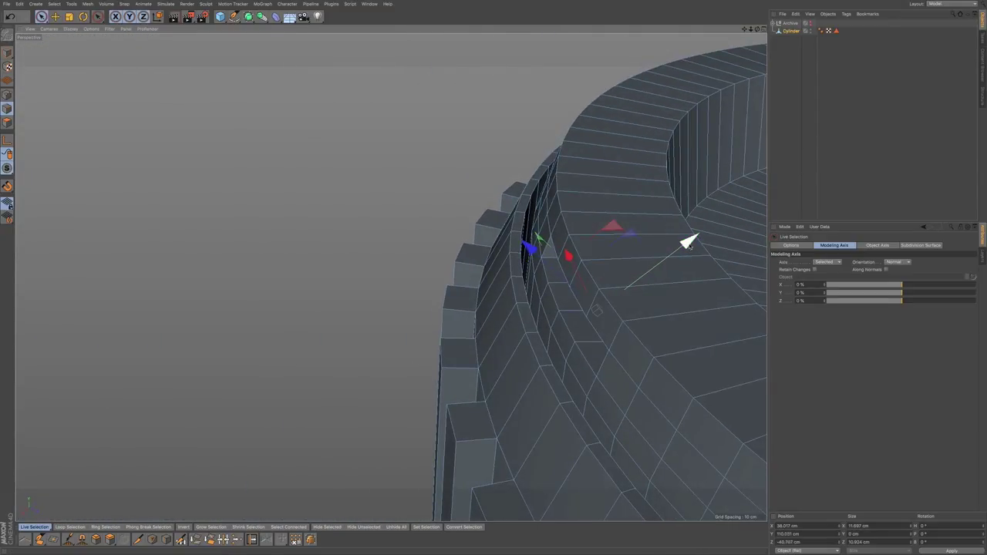
pyautogui.keyDown('alt'); pyautogui.moveTo(689, 245); pyautogui.dragTo(687, 252); pyautogui.keyUp('alt')
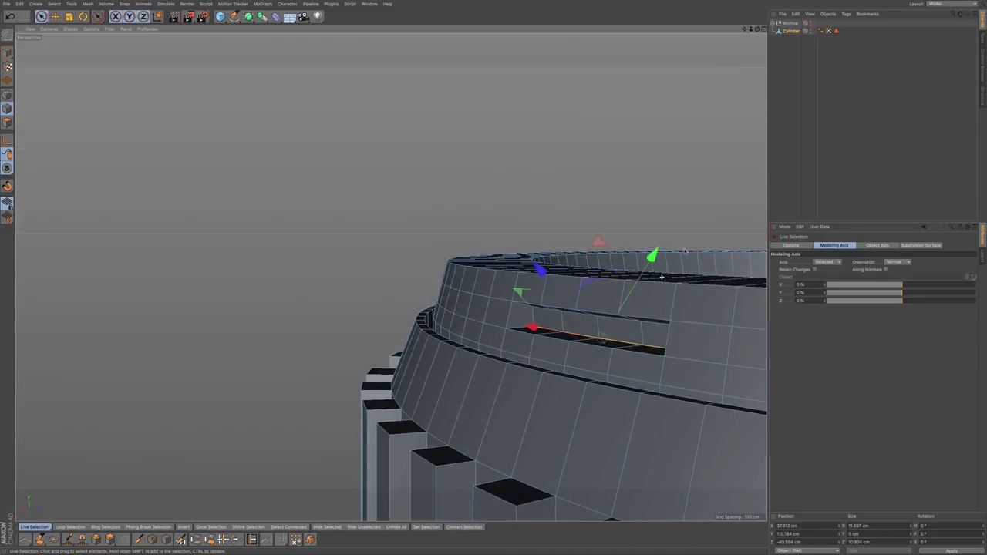
pyautogui.moveTo(535, 267); pyautogui.dragTo(546, 276)
pyautogui.moveTo(655, 260); pyautogui.dragTo(661, 254)
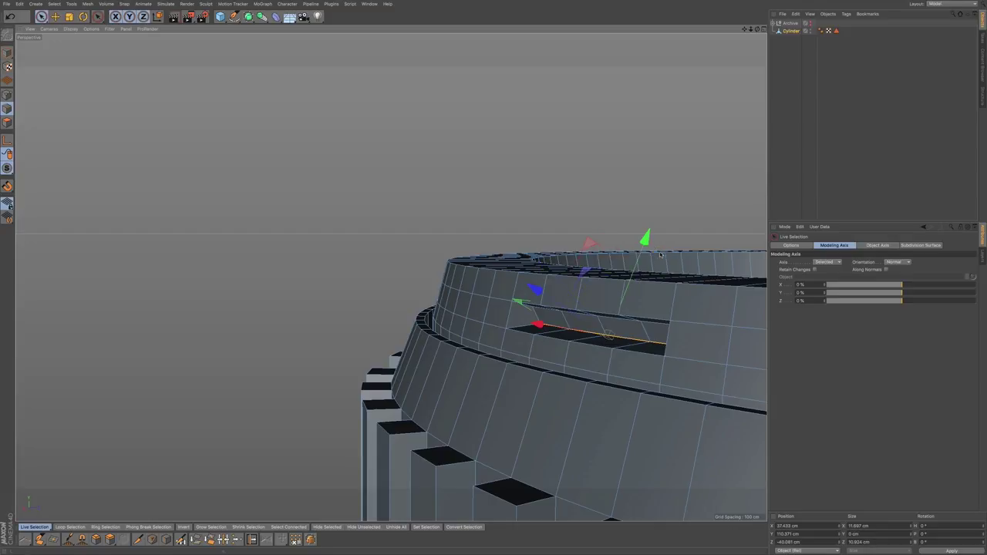
# Step: Check the slot from several angles and undo the last shifts of its lower inner edges
pyautogui.keyDown('alt'); pyautogui.moveTo(643, 312); pyautogui.dragTo(718, 322); pyautogui.keyUp('alt')
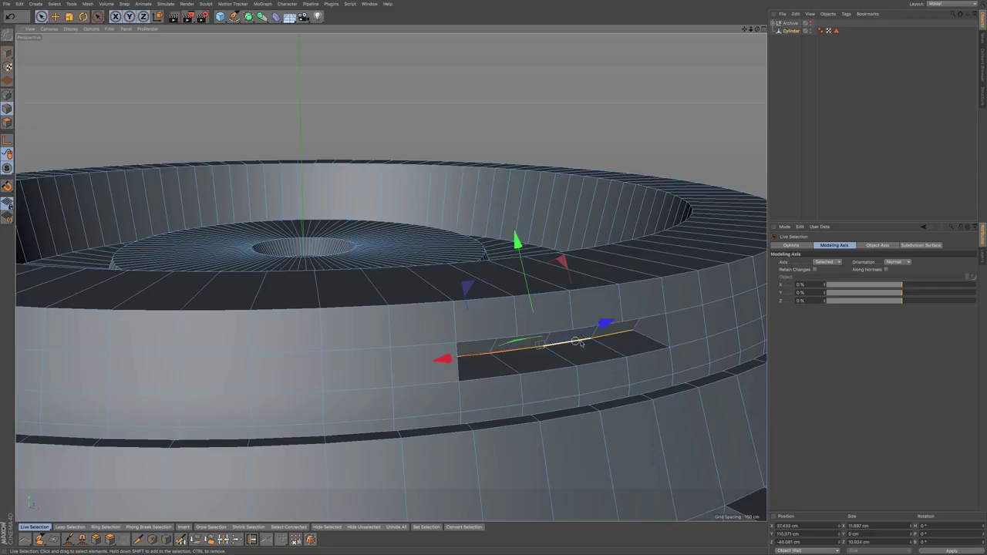
pyautogui.moveTo(613, 349)
pyautogui.keyDown('alt'); pyautogui.mouseDown()
pyautogui.moveTo(575, 361)
pyautogui.moveTo(594, 346)
pyautogui.mouseUp(); pyautogui.keyUp('alt')
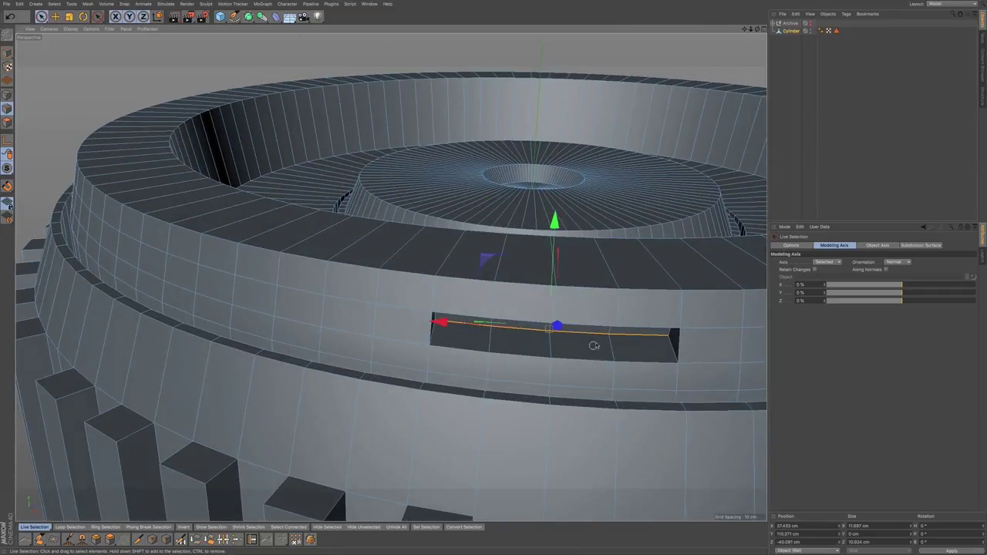
pyautogui.scroll(-6, 594, 346)
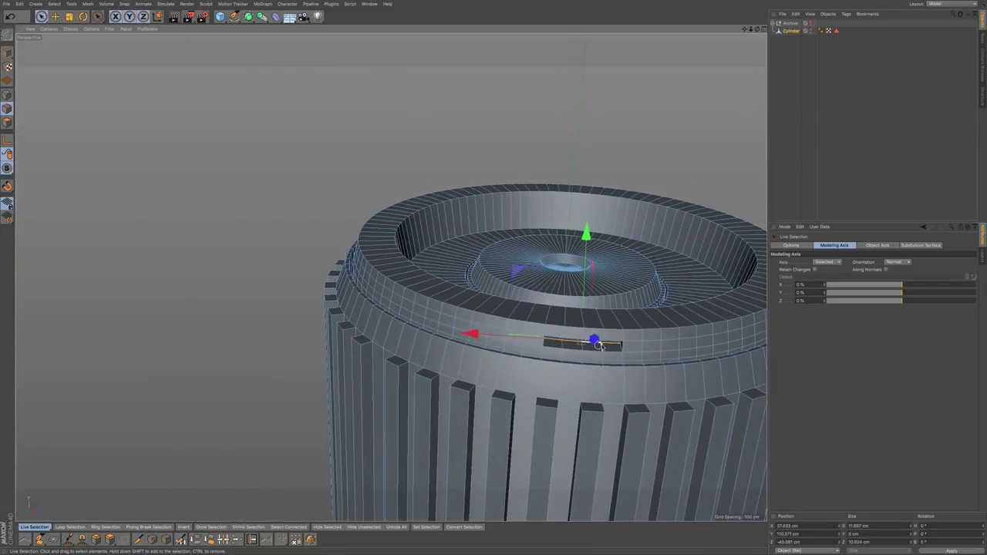
pyautogui.keyDown('alt'); pyautogui.moveTo(580, 357); pyautogui.dragTo(595, 310); pyautogui.keyUp('alt')
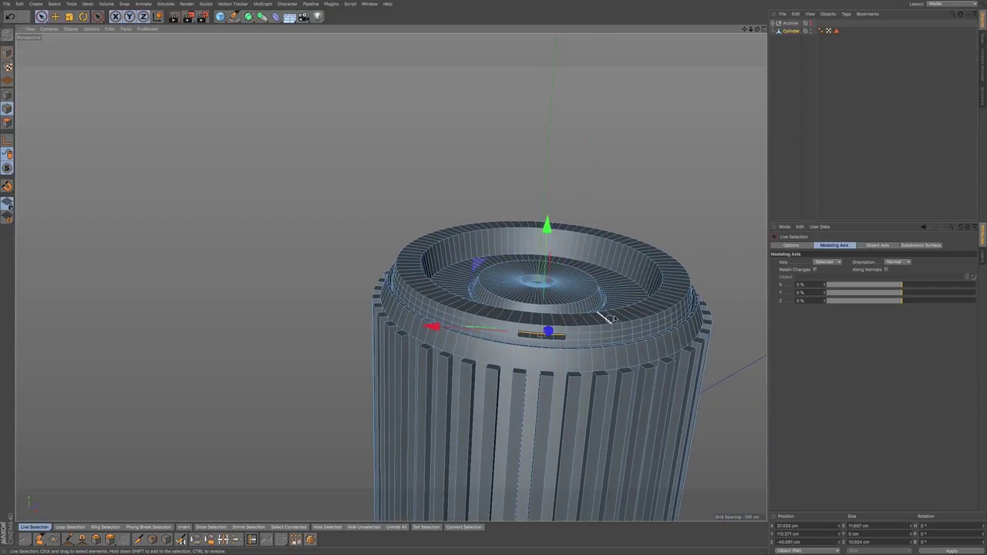
pyautogui.click(533, 379)
pyautogui.press('super+z')
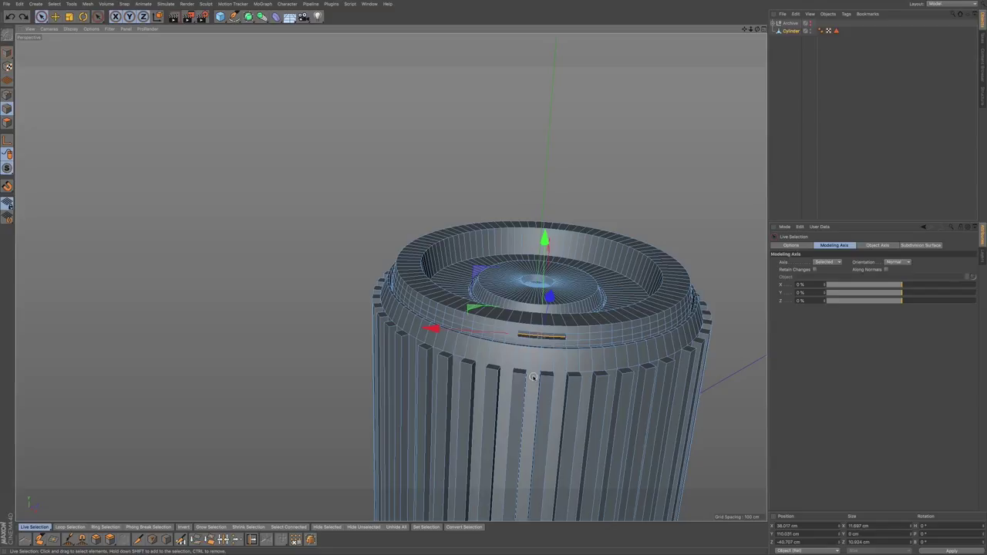
# Step: Undo the last edits to the band below the can's top rim until its full edge selection is restored
pyautogui.press('super+z')
pyautogui.press('super+z')
pyautogui.press('super+z')
pyautogui.press('super+z')
pyautogui.press('super+z')
pyautogui.press('super+z')
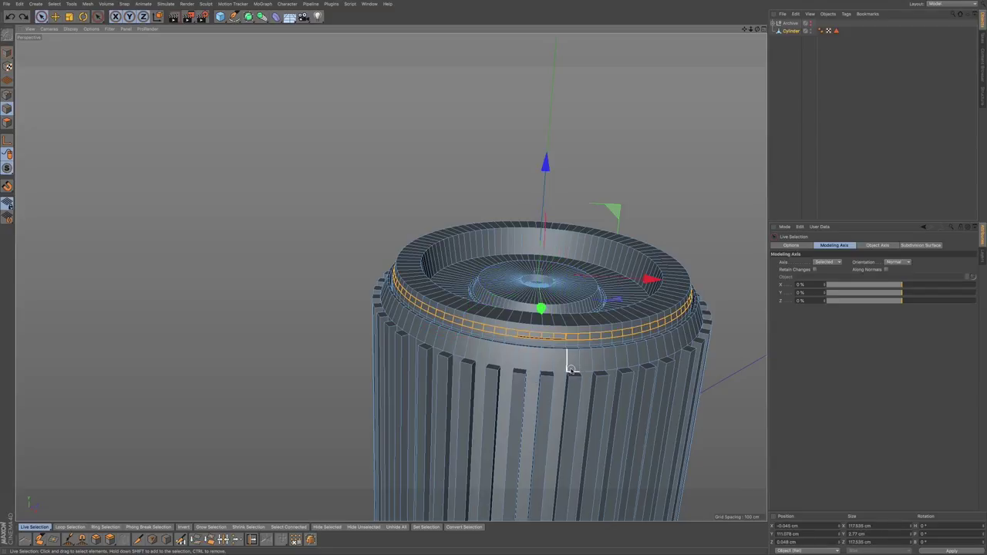
pyautogui.scroll(2, 567, 339)
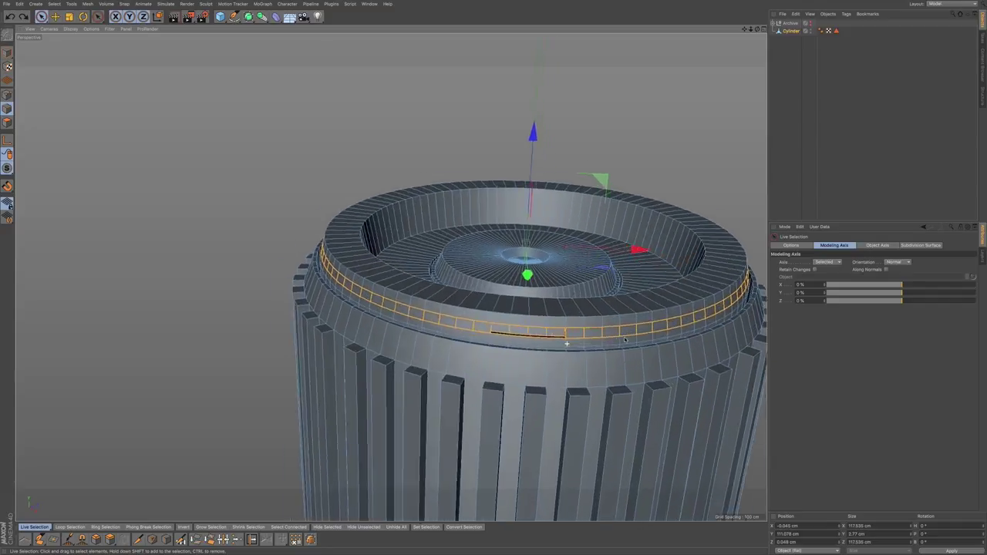
pyautogui.scroll(4, 568, 342)
pyautogui.press('super+z')
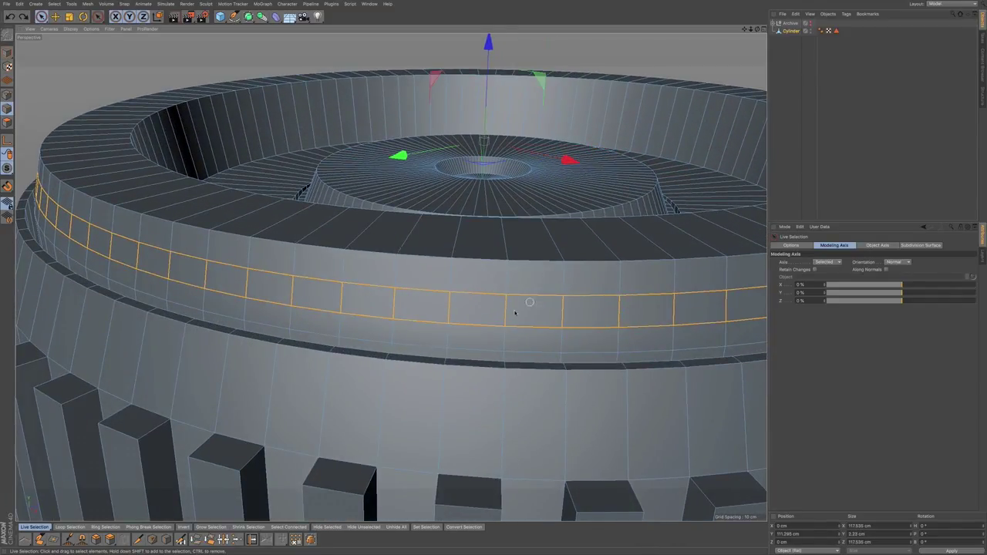
pyautogui.scroll(-5, 528, 311)
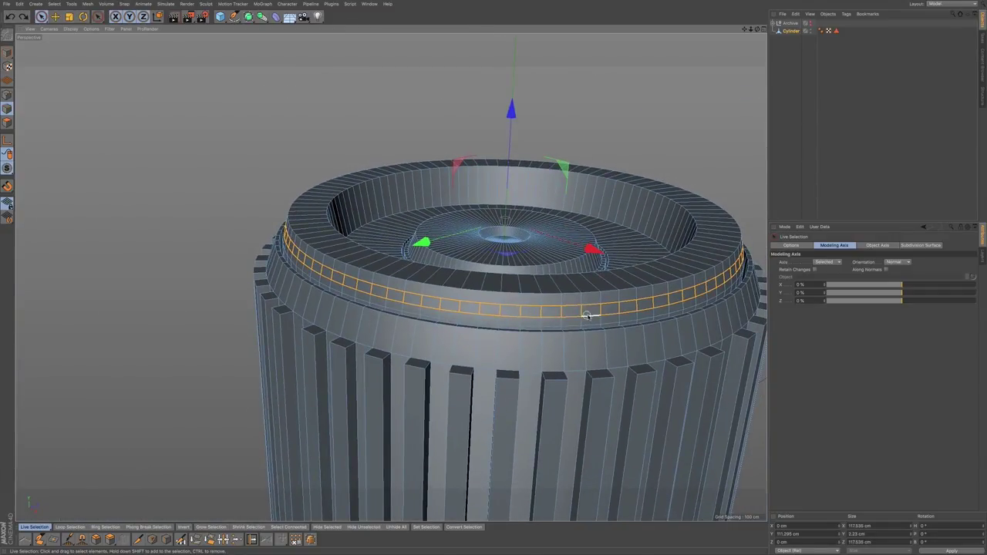
pyautogui.keyDown('alt'); pyautogui.moveTo(547, 304); pyautogui.dragTo(569, 322); pyautogui.keyUp('alt')
pyautogui.keyDown('alt'); pyautogui.moveTo(534, 308); pyautogui.dragTo(495, 321, button='right'); pyautogui.keyUp('alt')
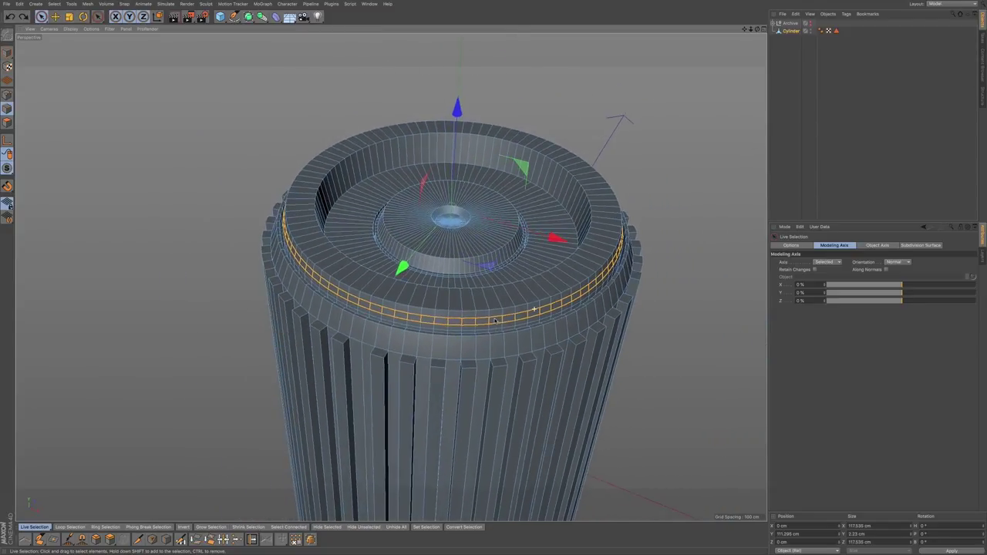
# Step: Duplicate the Cylinder object, store the original in the Archive null, and select the copy for editing
pyautogui.click(791, 32)
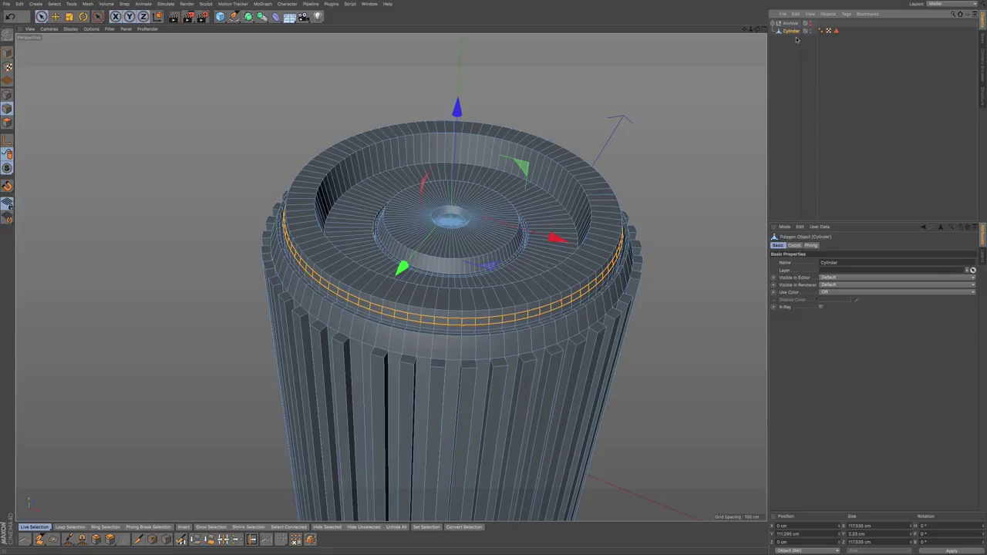
pyautogui.keyDown('ctrl'); pyautogui.moveTo(791, 34); pyautogui.dragTo(794, 44); pyautogui.keyUp('ctrl')
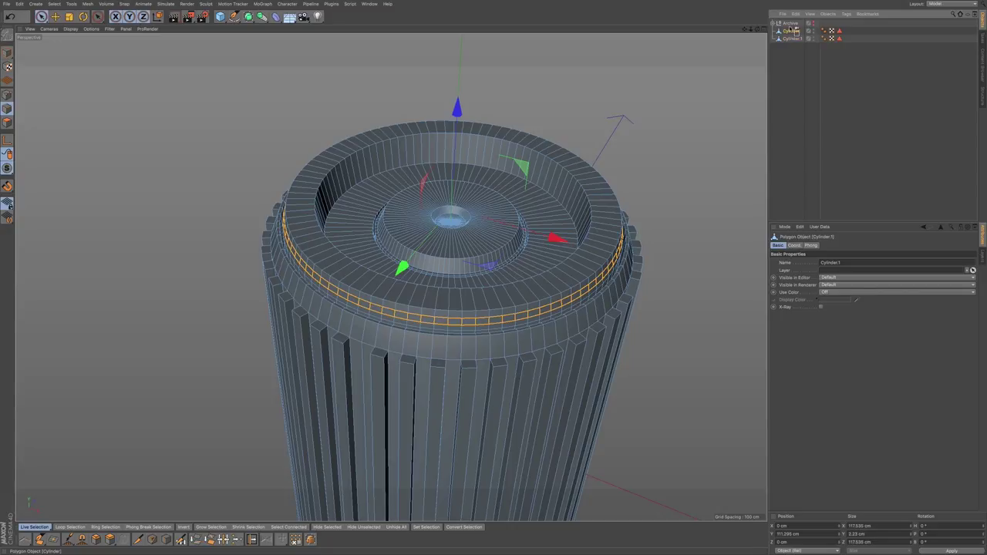
pyautogui.moveTo(788, 24); pyautogui.dragTo(790, 23)
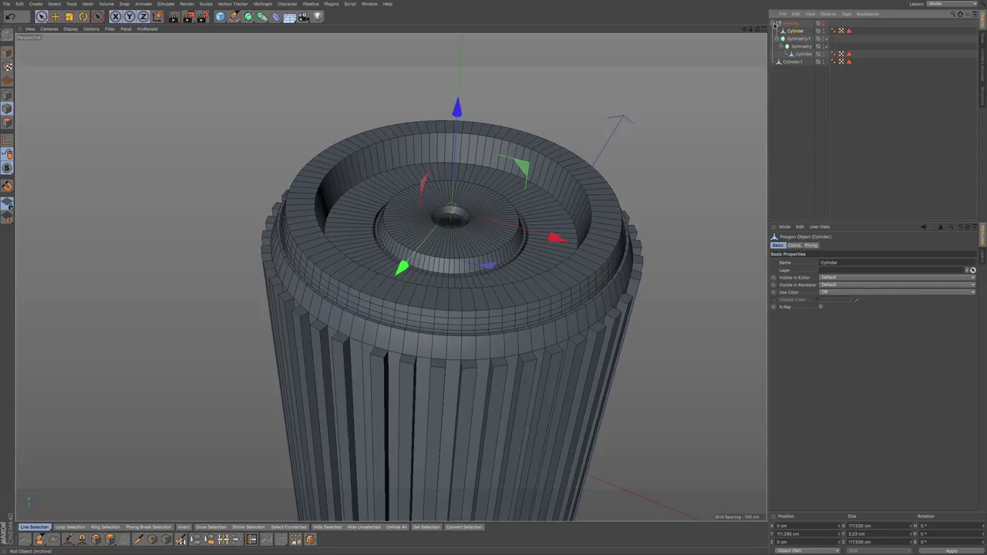
pyautogui.click(774, 23)
pyautogui.click(791, 31)
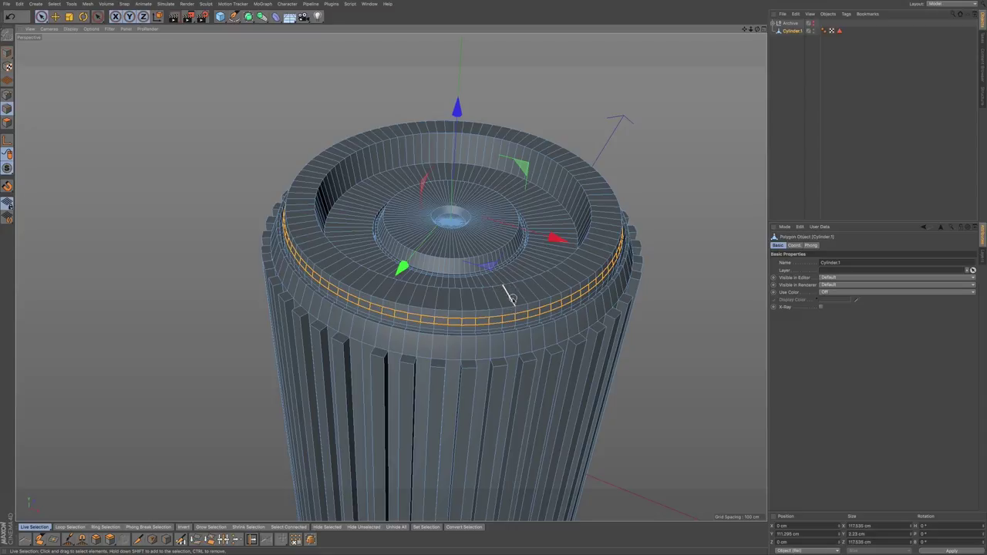
# Step: Select all polygons on the negative-X half of Cylinder.1 with Rectangle Selection in the front view and delete them
pyautogui.keyDown('alt'); pyautogui.moveTo(512, 287); pyautogui.dragTo(513, 294); pyautogui.keyUp('alt')
pyautogui.scroll(-4, 542, 285)
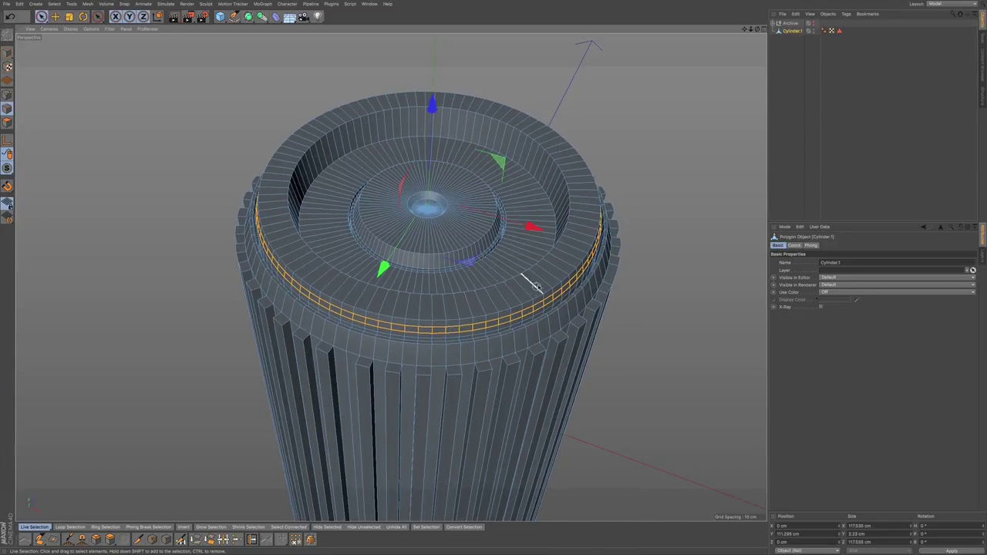
pyautogui.keyDown('alt'); pyautogui.moveTo(543, 284); pyautogui.dragTo(523, 286, button='middle'); pyautogui.keyUp('alt')
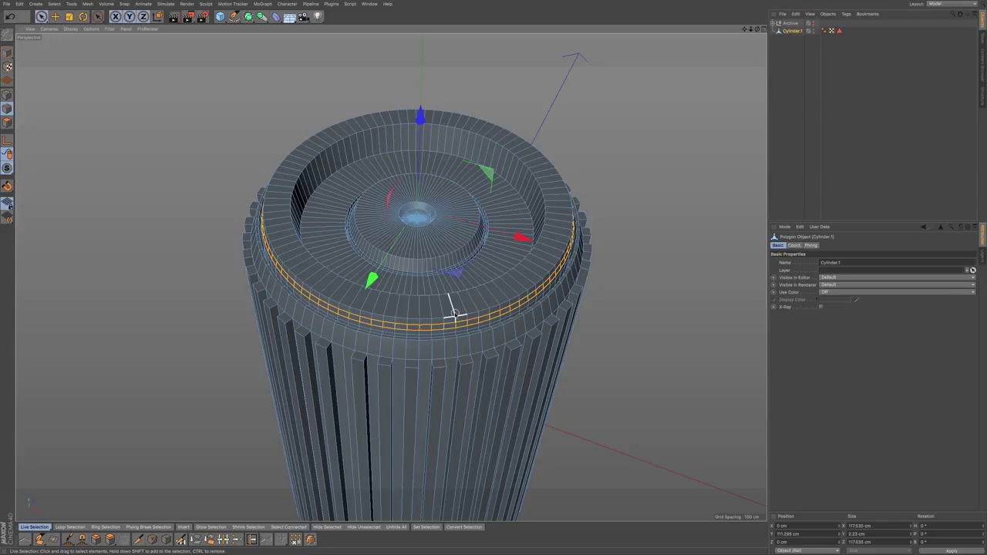
pyautogui.scroll(1, 520, 297)
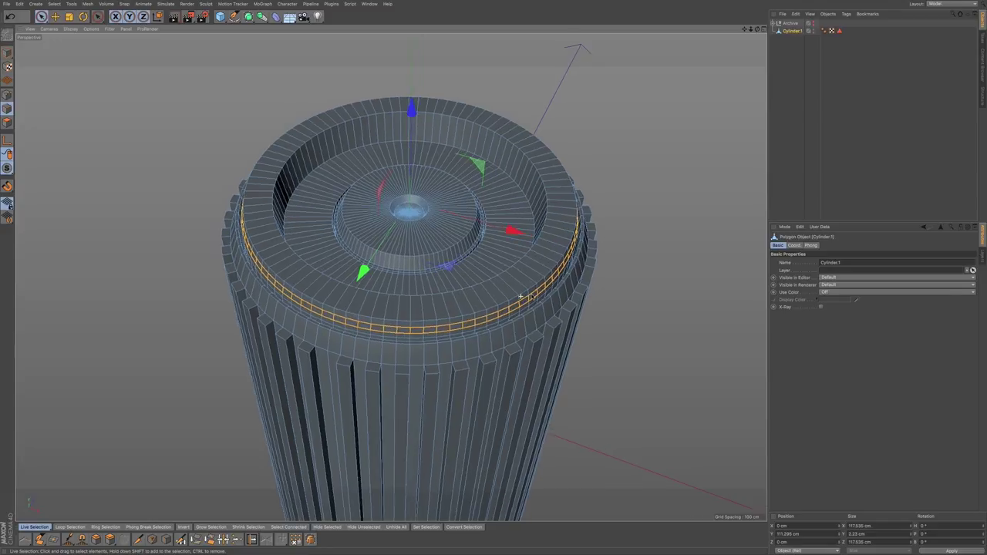
pyautogui.scroll(3, 532, 292)
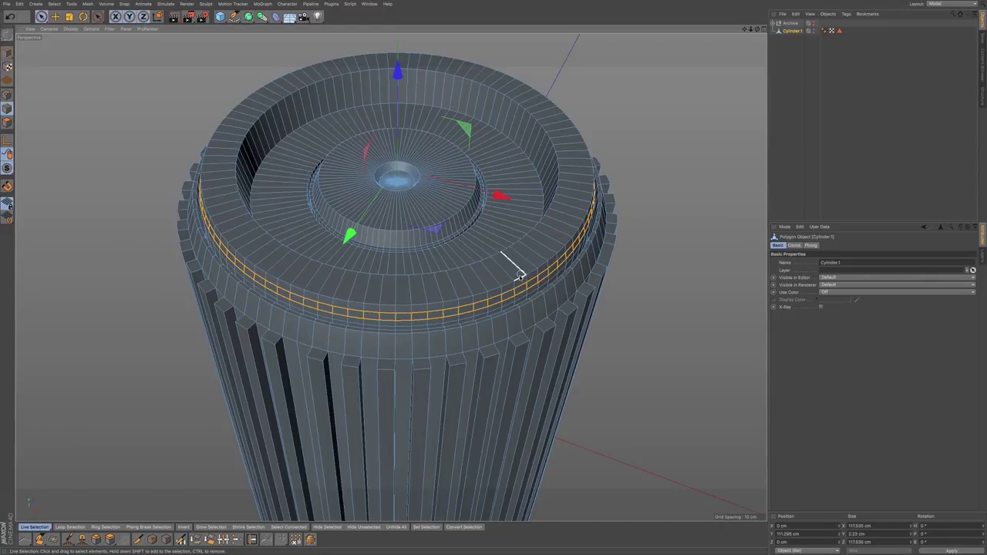
pyautogui.middleClick(520, 276)
pyautogui.middleClick(519, 277)
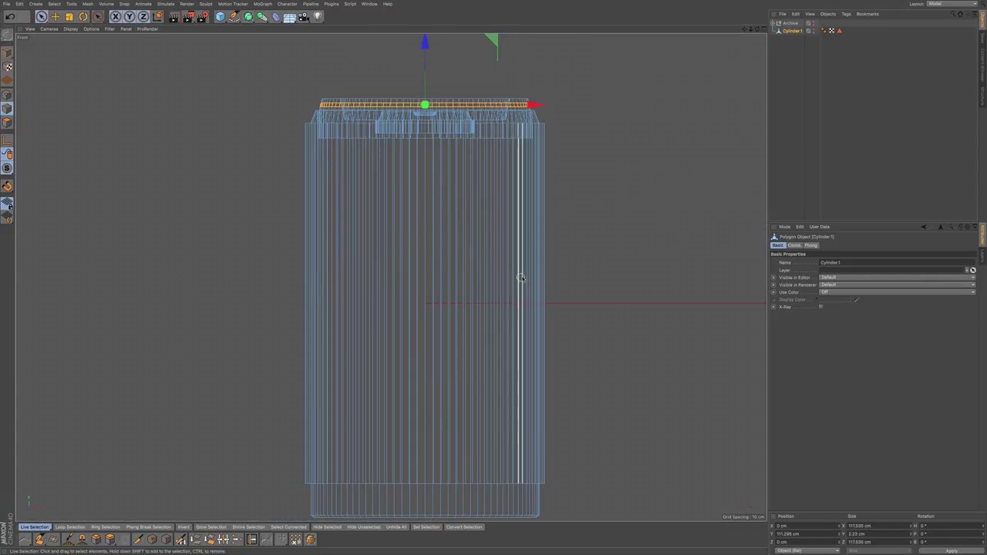
pyautogui.scroll(-3, 484, 196)
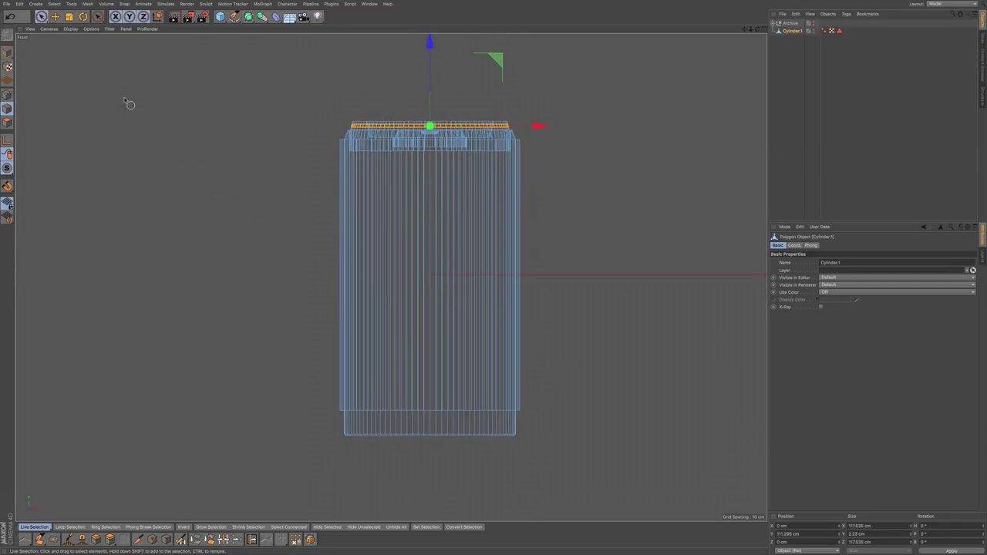
pyautogui.moveTo(41, 16); pyautogui.dragTo(73, 40)
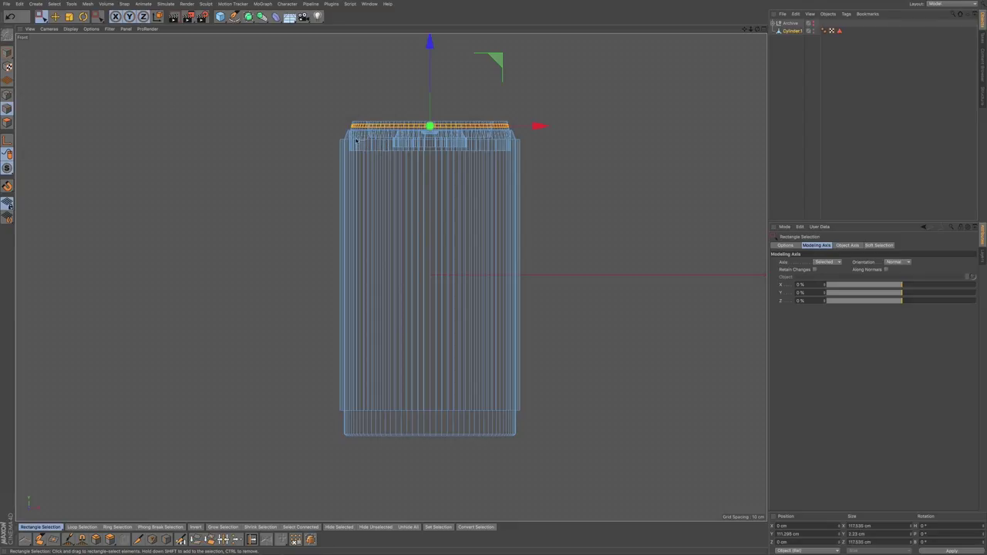
pyautogui.click(7, 122)
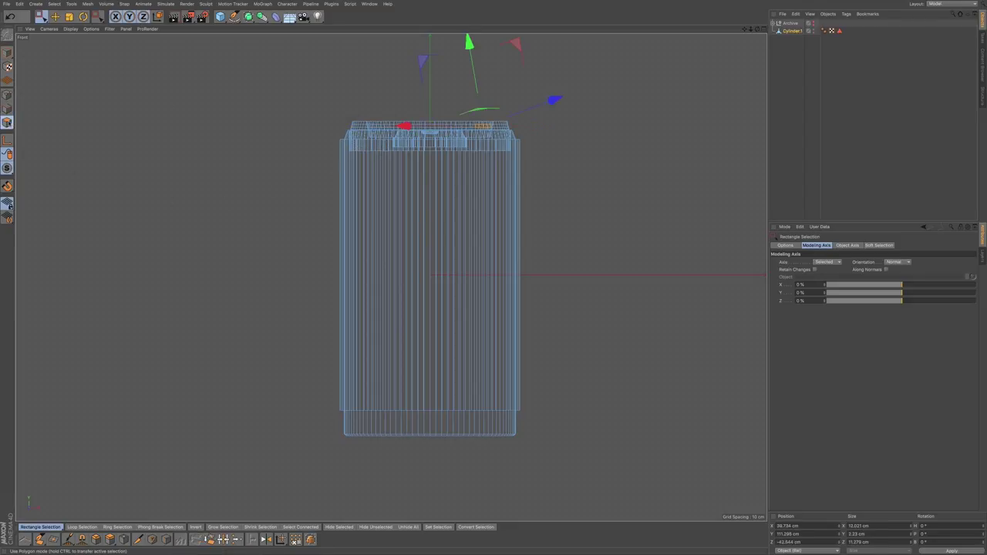
pyautogui.moveTo(259, 133); pyautogui.dragTo(273, 151)
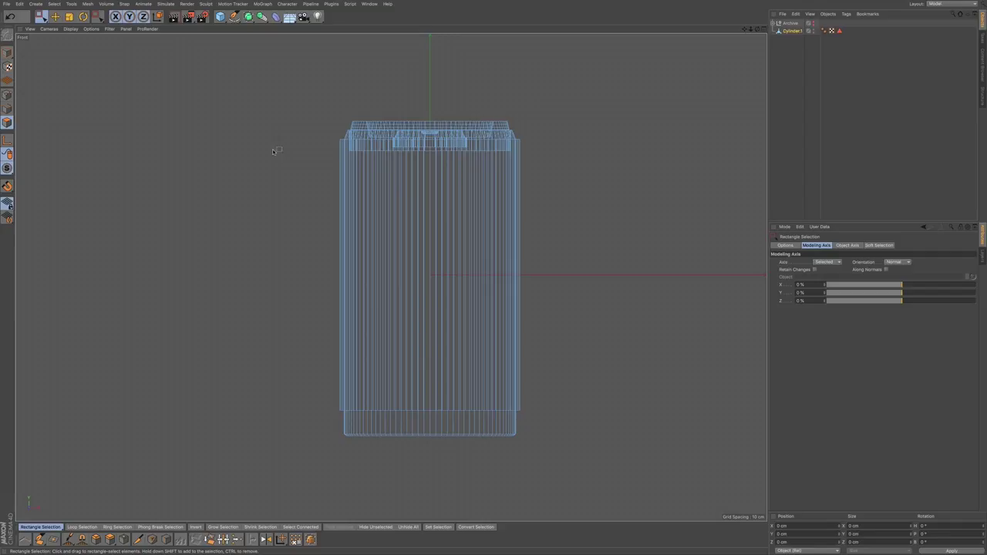
pyautogui.click(787, 245)
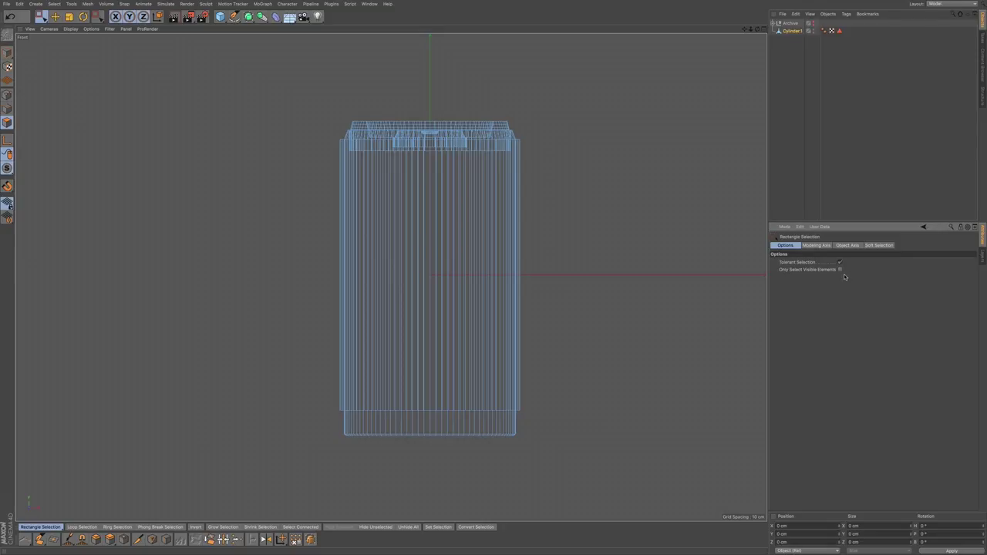
pyautogui.moveTo(298, 81); pyautogui.dragTo(429, 459)
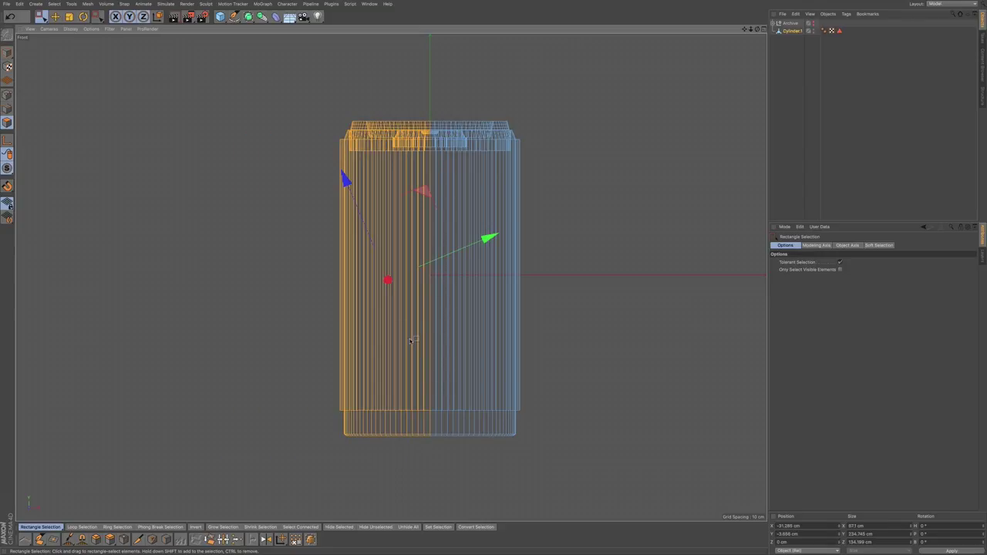
pyautogui.press('F1')
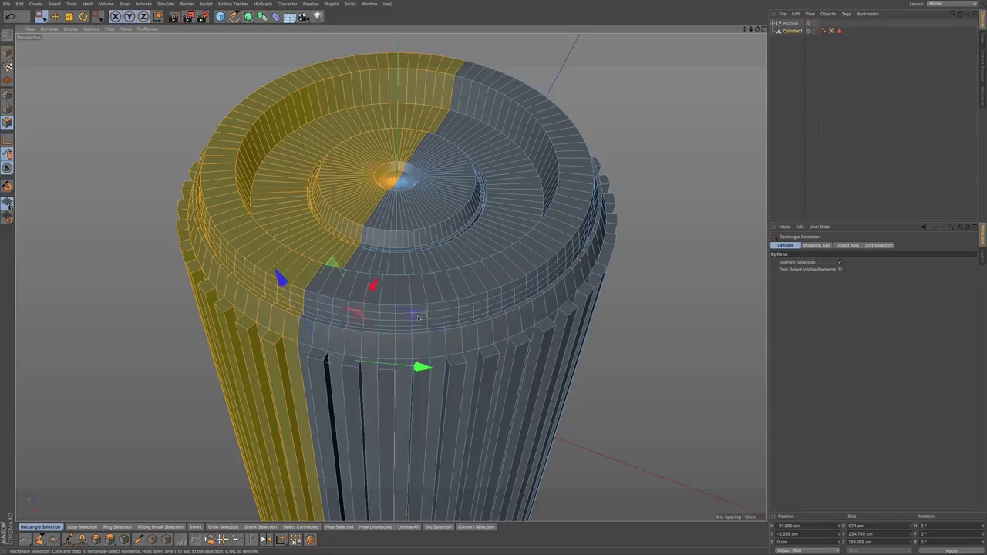
pyautogui.keyDown('alt'); pyautogui.moveTo(403, 274); pyautogui.dragTo(436, 273); pyautogui.keyUp('alt')
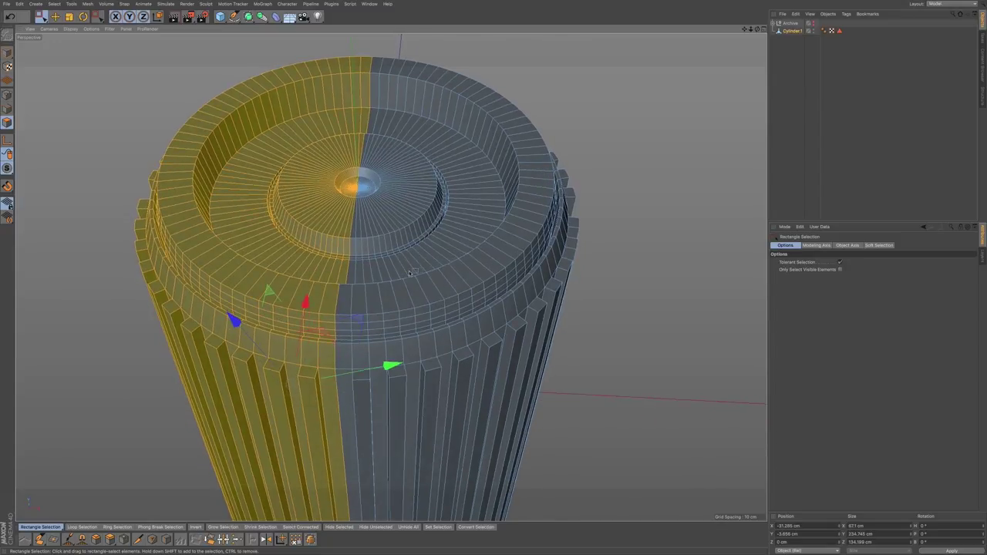
pyautogui.press('Delete')
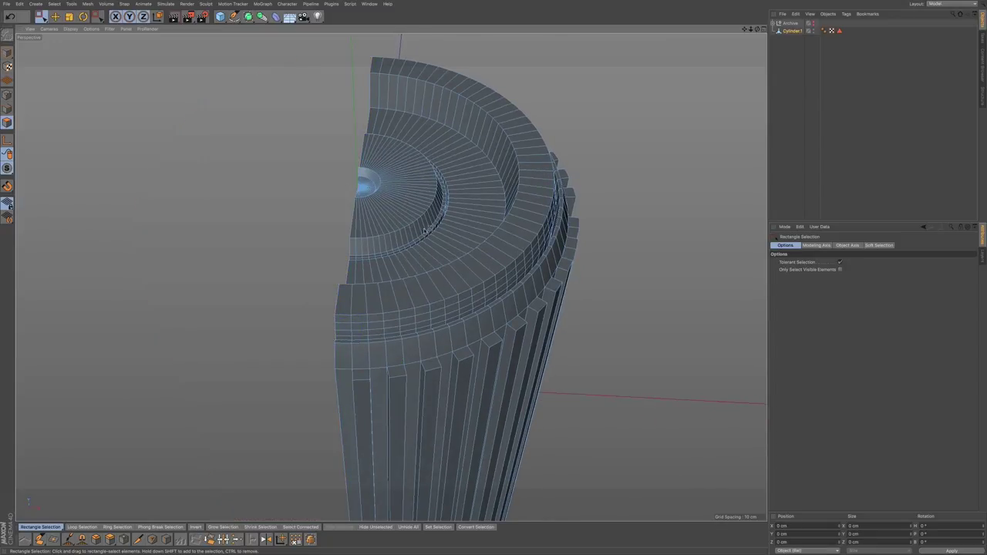
# Step: Select all polygons on the positive-Z half of the remaining cylinder in the right view and delete them, leaving one quarter
pyautogui.click(7, 94)
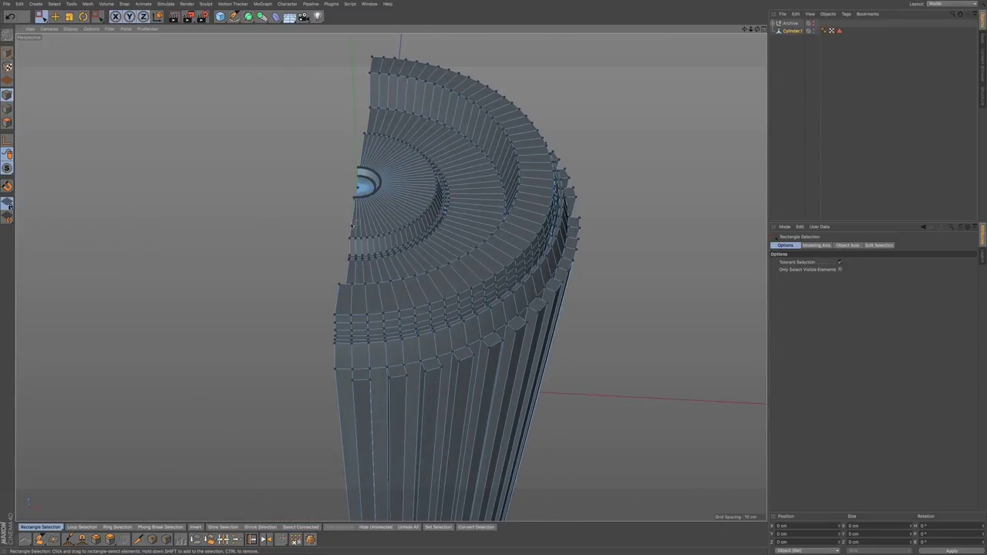
pyautogui.keyDown('alt'); pyautogui.moveTo(429, 260); pyautogui.dragTo(493, 207, button='middle'); pyautogui.keyUp('alt')
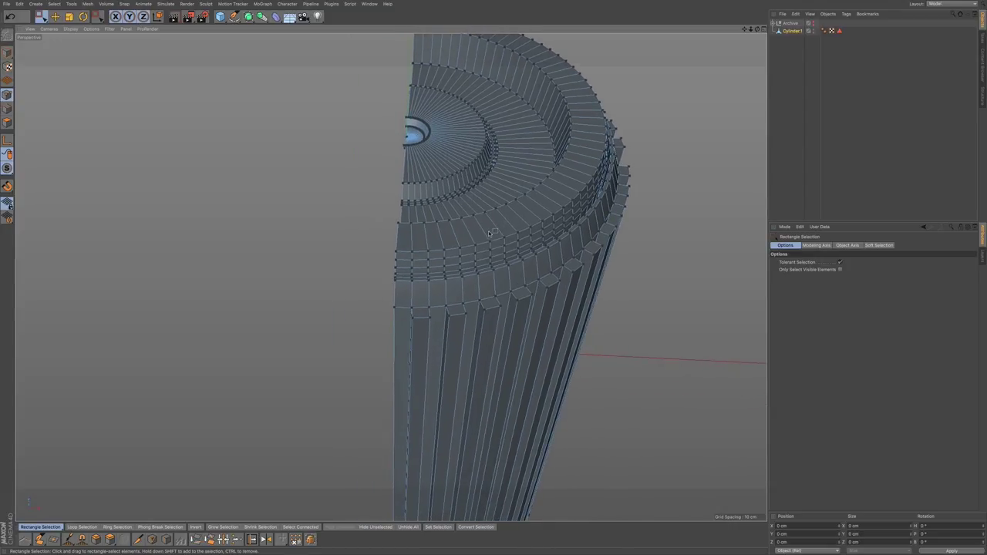
pyautogui.press('F3')
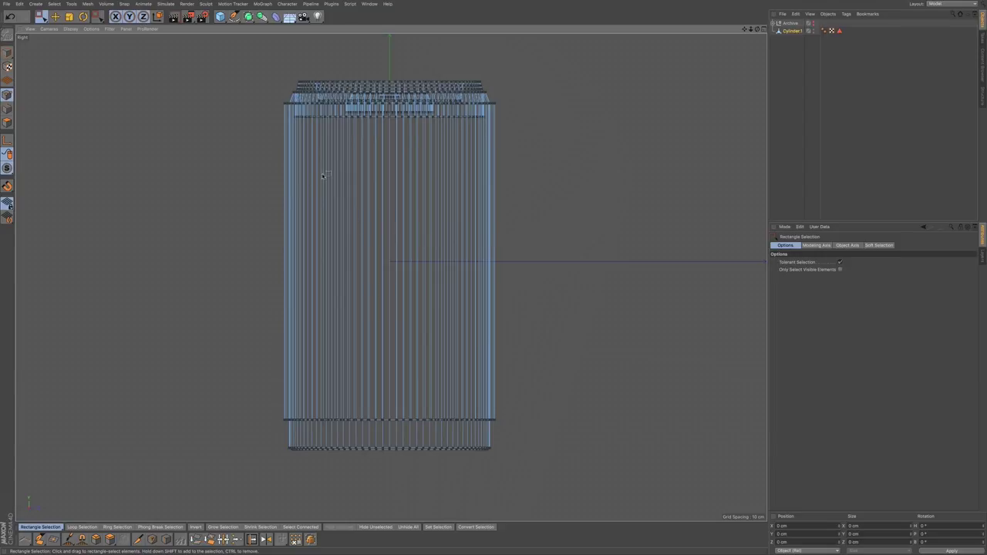
pyautogui.moveTo(547, 477); pyautogui.dragTo(538, 102)
pyautogui.click(7, 121)
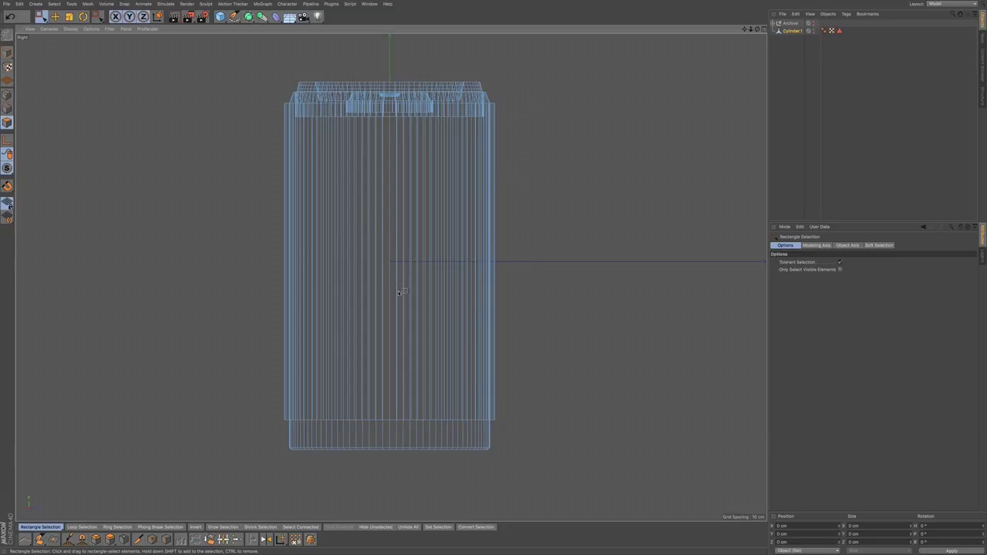
pyautogui.moveTo(538, 478); pyautogui.dragTo(443, 141)
pyautogui.moveTo(399, 69); pyautogui.dragTo(392, 66)
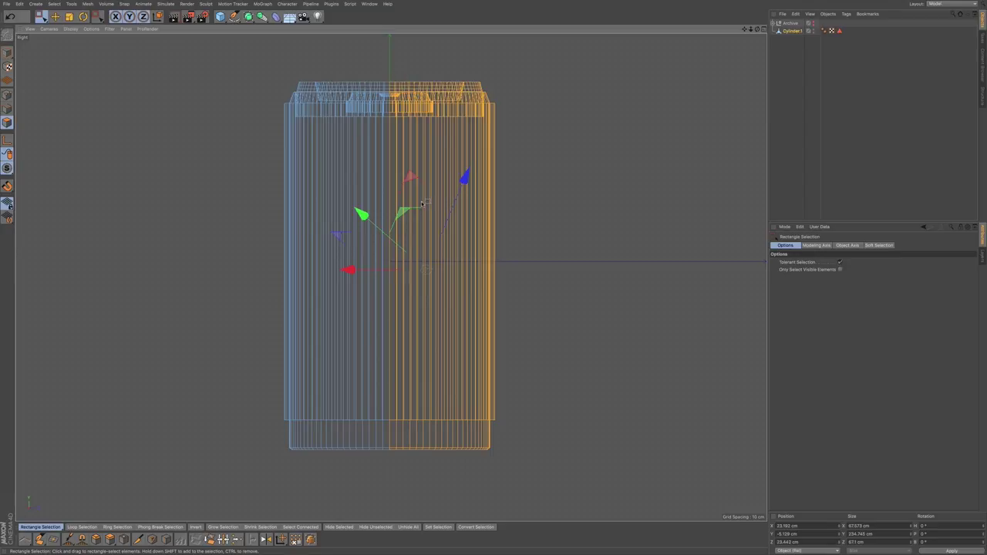
pyautogui.press('F1')
pyautogui.keyDown('alt'); pyautogui.moveTo(528, 200); pyautogui.dragTo(471, 223); pyautogui.keyUp('alt')
pyautogui.keyDown('alt'); pyautogui.moveTo(532, 206); pyautogui.dragTo(474, 220); pyautogui.keyUp('alt')
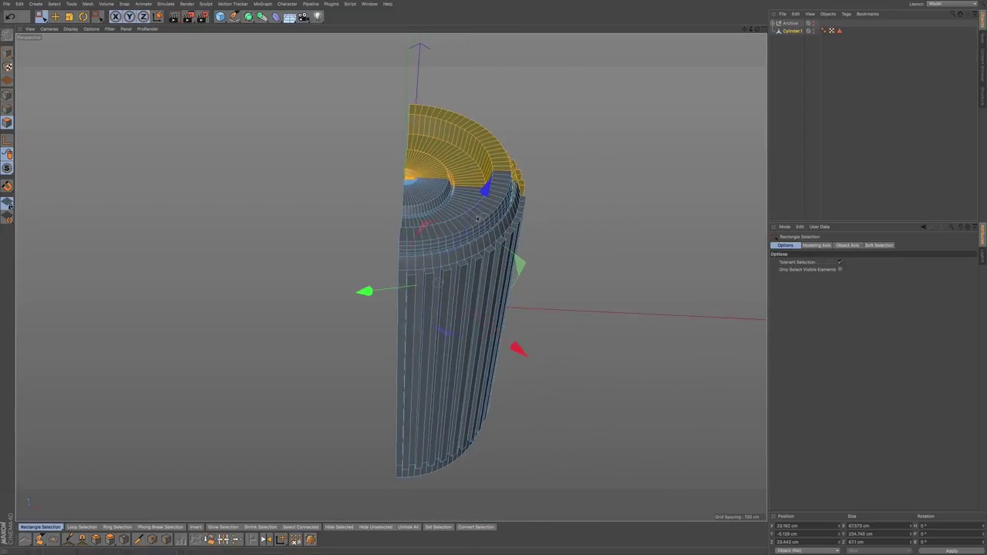
pyautogui.press('Delete')
# Step: Add a Symmetry object and make the quarter mesh Cylinder.1 its child to mirror it across the ZY plane
pyautogui.click(7, 94)
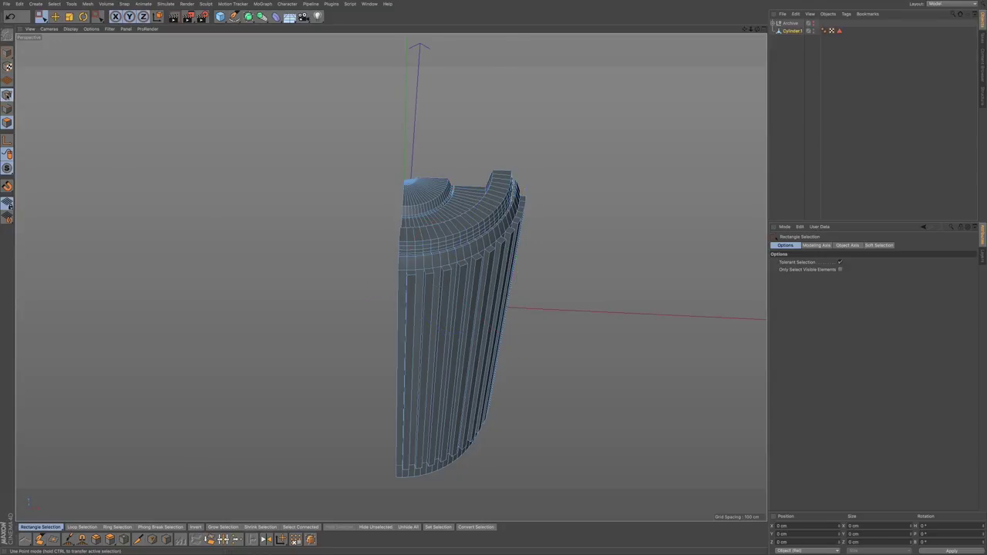
pyautogui.click(796, 70)
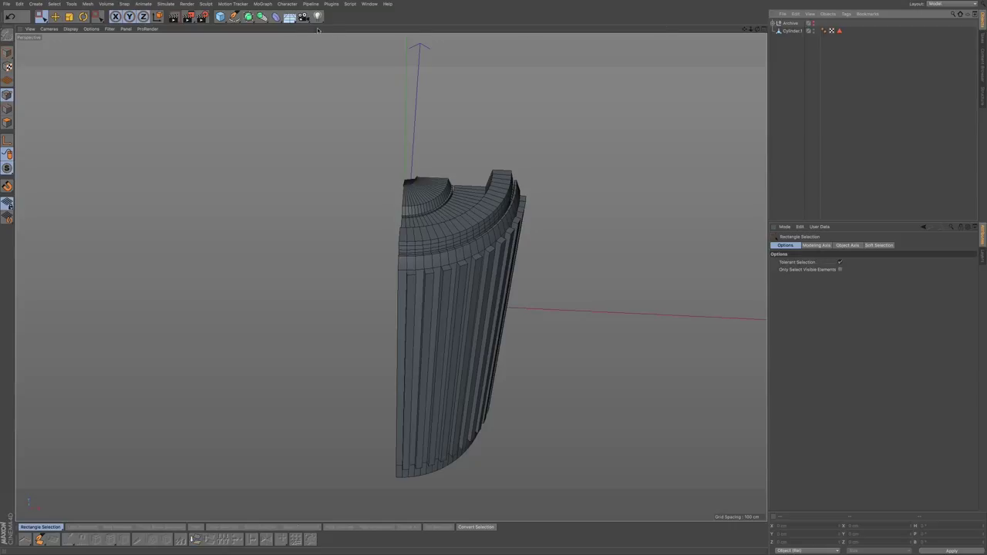
pyautogui.moveTo(262, 17); pyautogui.dragTo(356, 54)
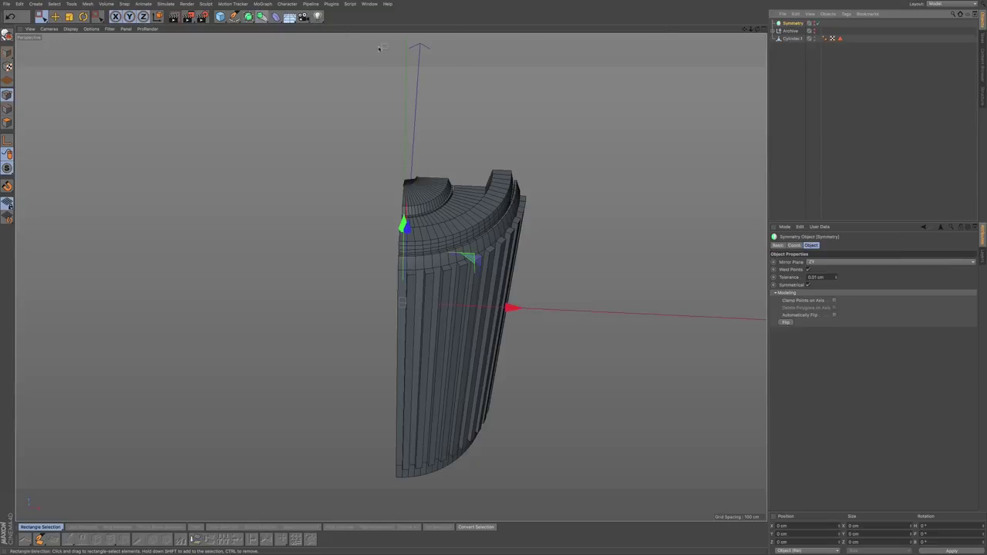
pyautogui.moveTo(791, 24); pyautogui.dragTo(793, 26)
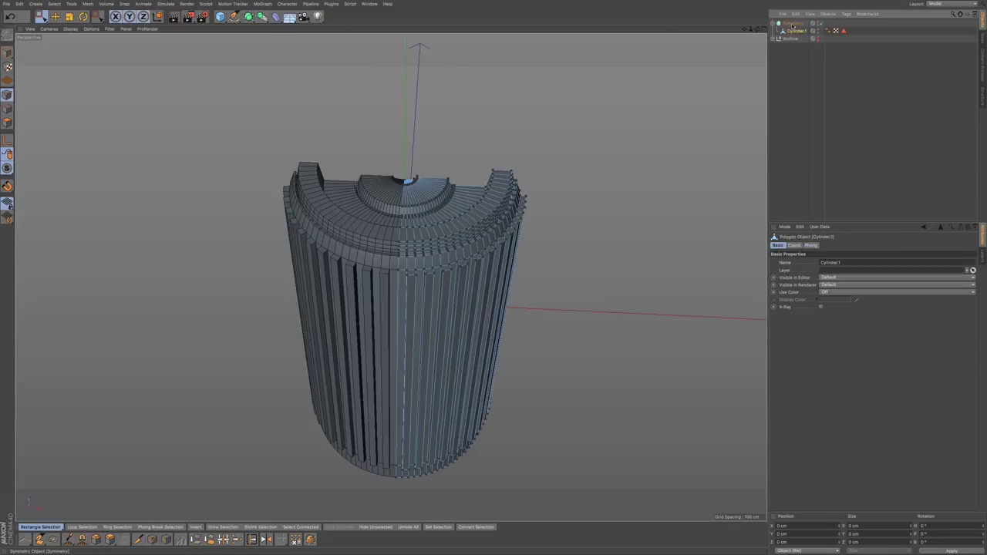
# Step: Add a second Symmetry object and nest the first Symmetry, with its cylinder, inside it
pyautogui.moveTo(262, 17); pyautogui.dragTo(363, 54)
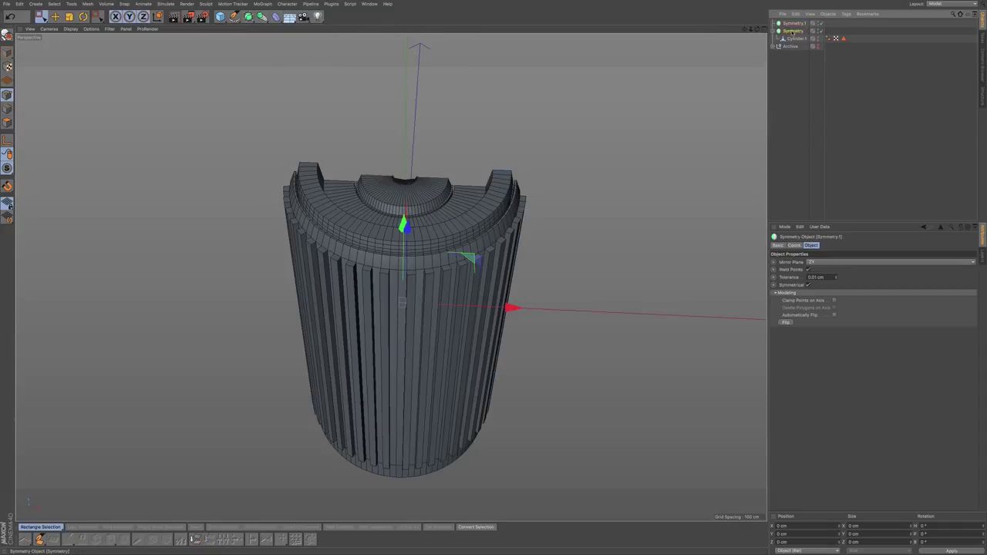
pyautogui.moveTo(798, 31); pyautogui.dragTo(792, 25)
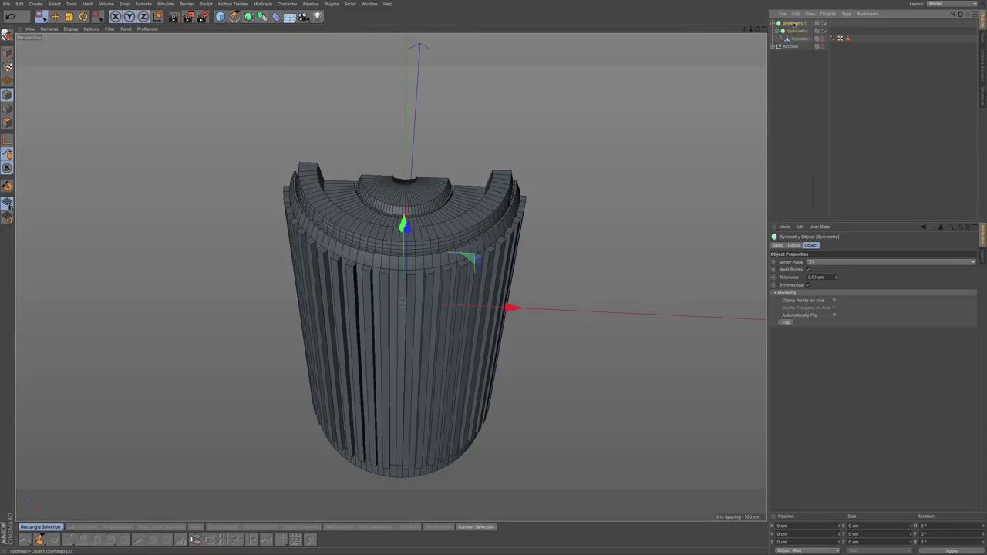
# Step: Set the outer Symmetry's mirror plane to XY, and set up Cylinder.1 for polygon editing with the Live Selection tool
pyautogui.click(834, 265)
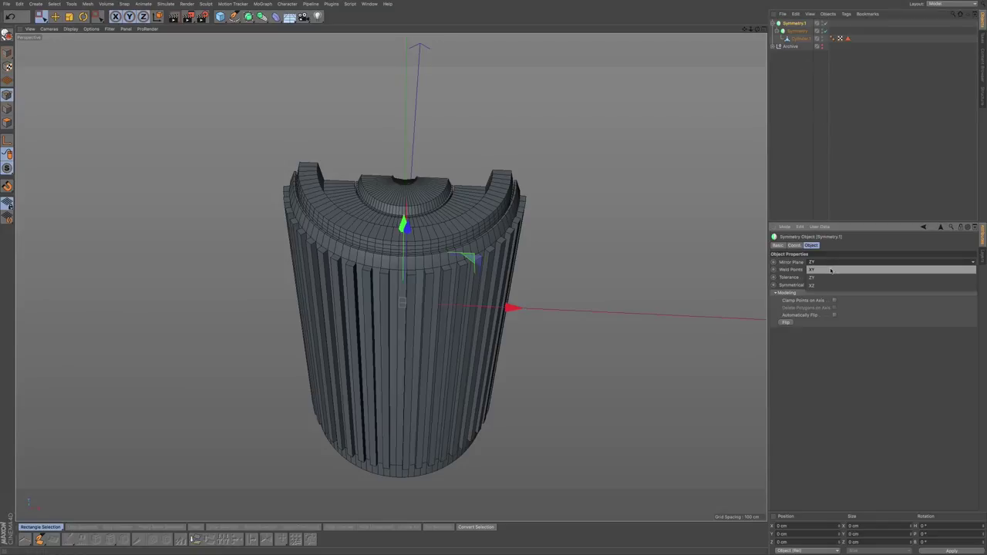
pyautogui.click(831, 270)
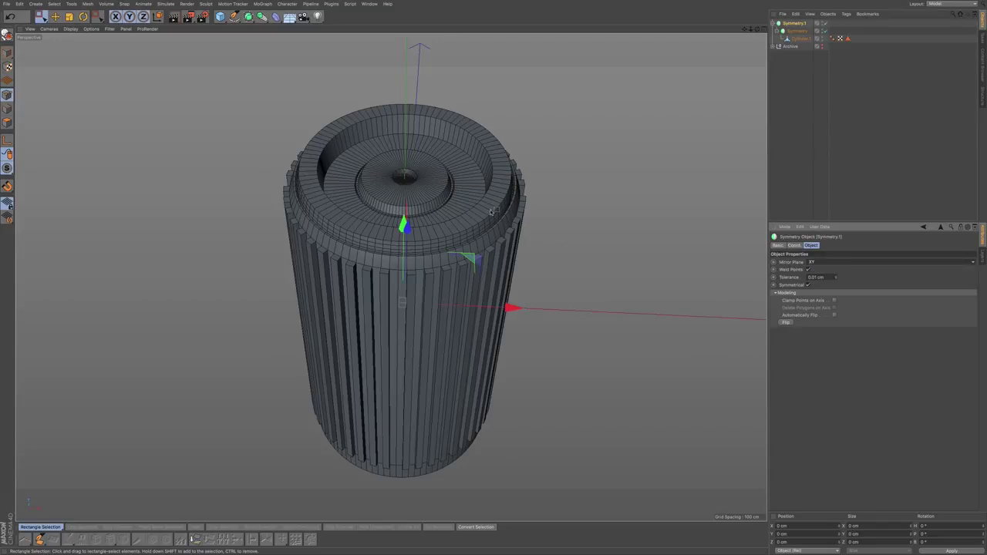
pyautogui.click(803, 38)
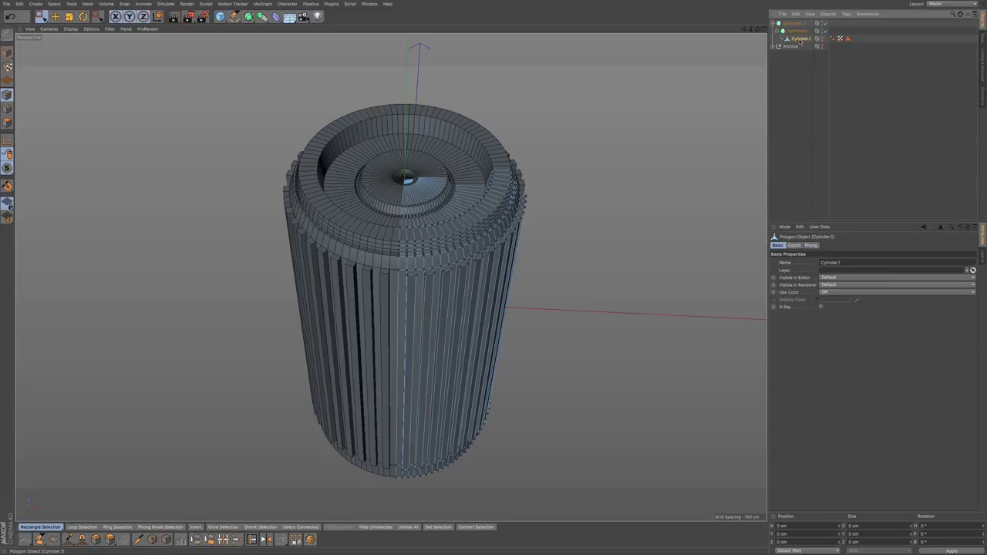
pyautogui.click(8, 124)
pyautogui.moveTo(41, 16); pyautogui.dragTo(57, 27)
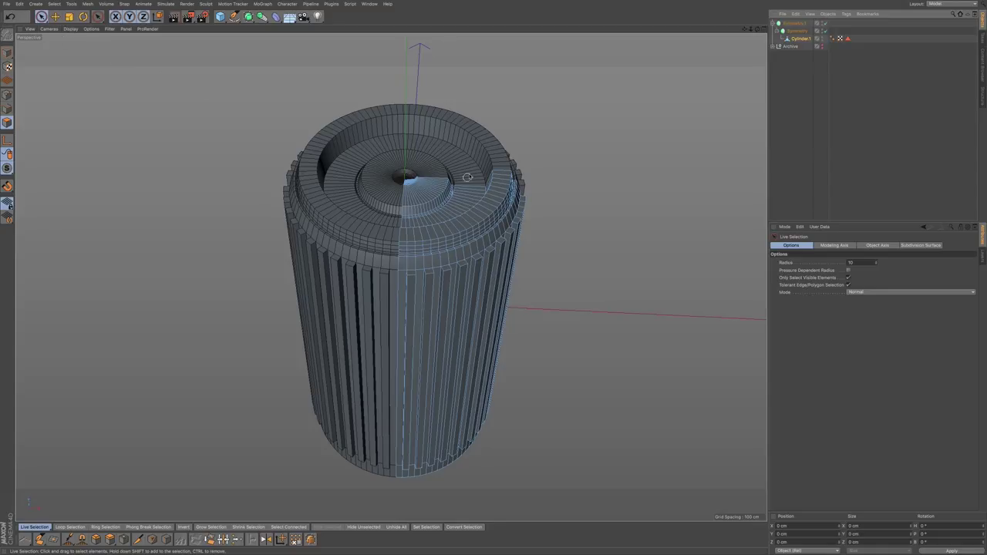
# Step: Count the top rim's polygons across the quarter by selecting them one at a time from one symmetry plane to the other
pyautogui.scroll(6, 469, 201)
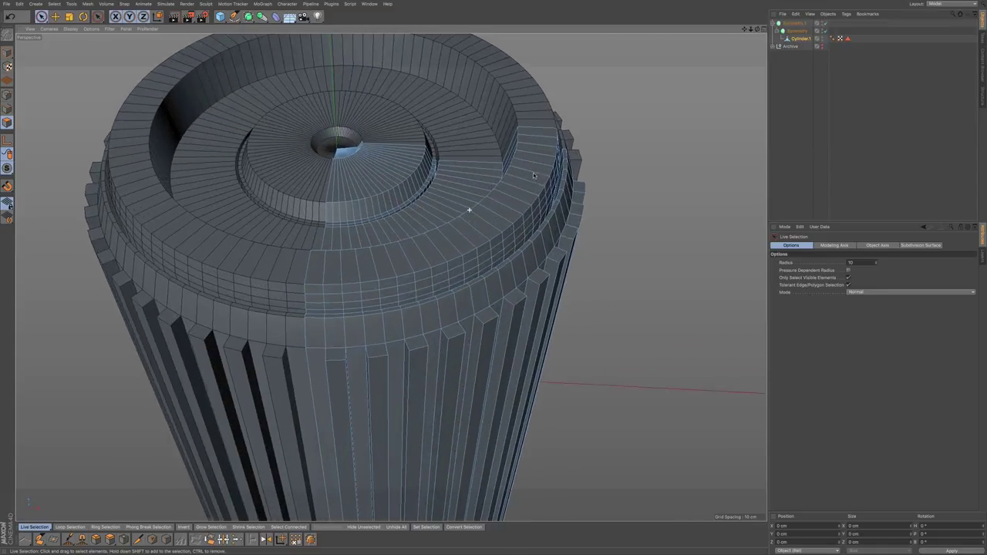
pyautogui.keyDown('alt'); pyautogui.moveTo(505, 218); pyautogui.dragTo(503, 220); pyautogui.keyUp('alt')
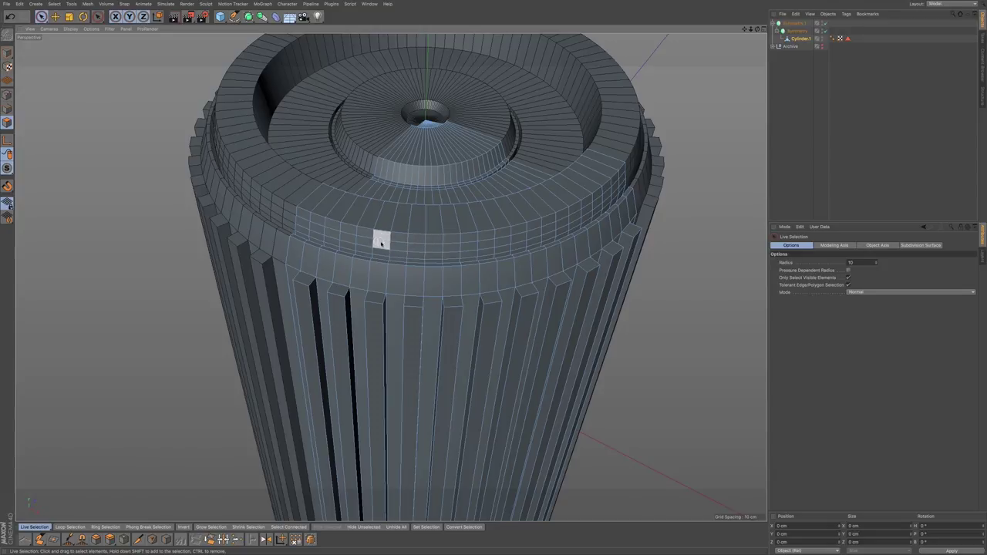
pyautogui.keyDown('alt'); pyautogui.moveTo(342, 242); pyautogui.dragTo(370, 232); pyautogui.keyUp('alt')
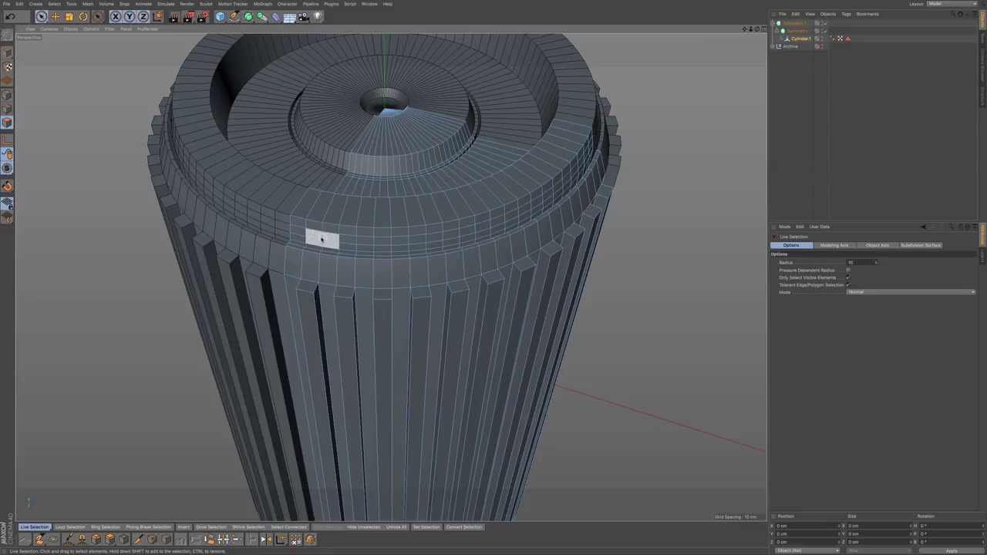
pyautogui.moveTo(355, 231)
pyautogui.keyDown('alt'); pyautogui.mouseDown()
pyautogui.moveTo(341, 207)
pyautogui.moveTo(371, 238)
pyautogui.mouseUp(); pyautogui.keyUp('alt')
pyautogui.click(331, 206)
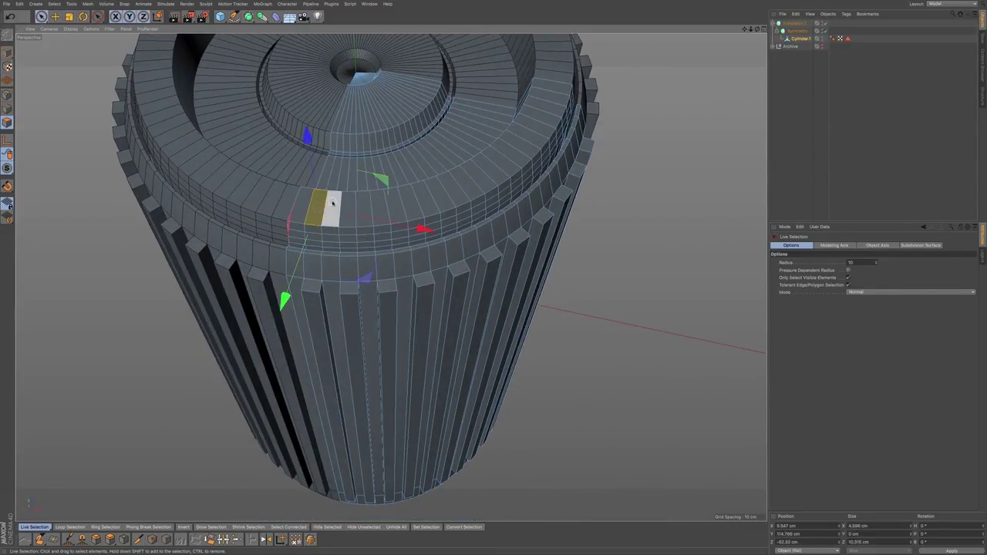
pyautogui.click(353, 202)
pyautogui.click(368, 203)
pyautogui.click(384, 202)
pyautogui.click(401, 199)
pyautogui.click(436, 194)
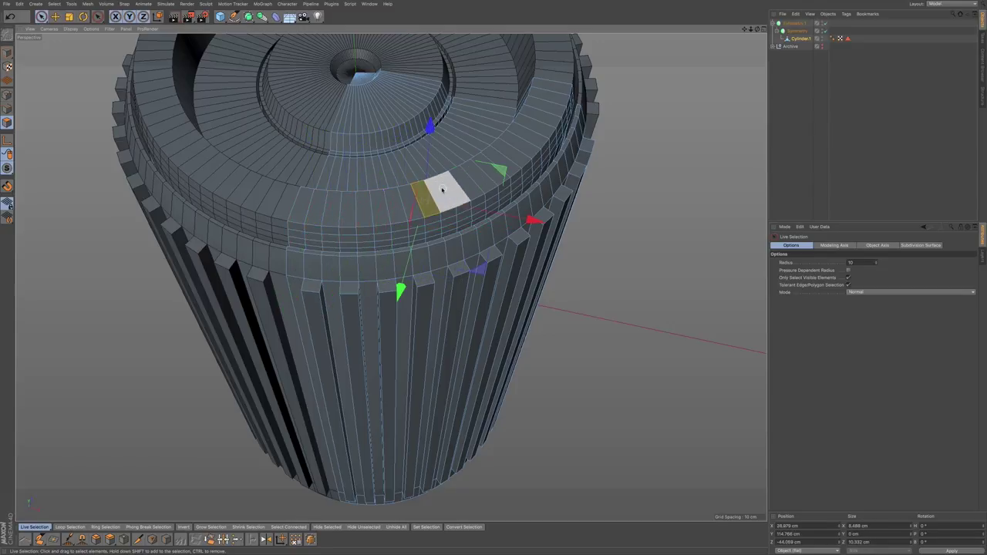
pyautogui.click(452, 188)
pyautogui.click(464, 178)
pyautogui.click(475, 170)
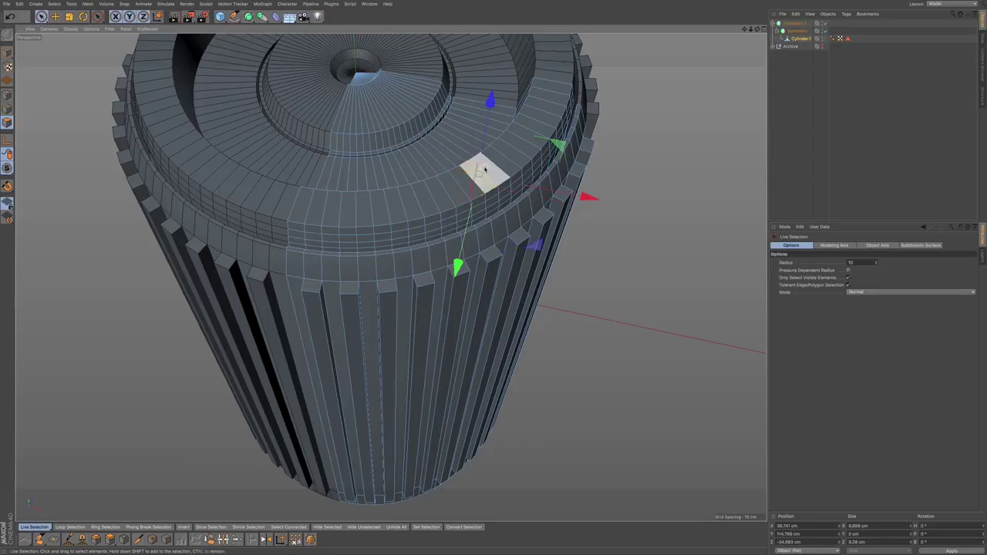
pyautogui.click(492, 165)
pyautogui.click(503, 158)
pyautogui.click(517, 149)
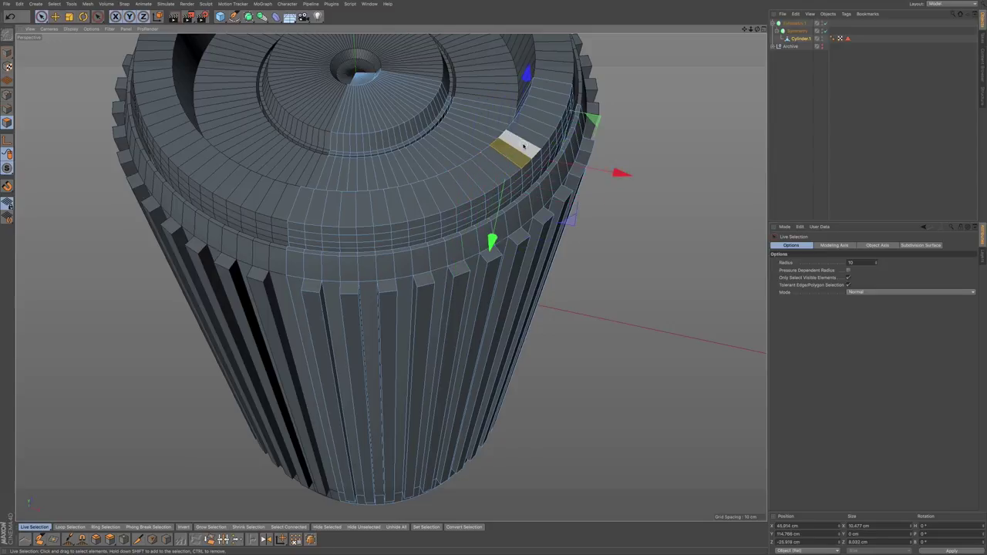
pyautogui.click(531, 140)
pyautogui.click(537, 133)
pyautogui.click(543, 125)
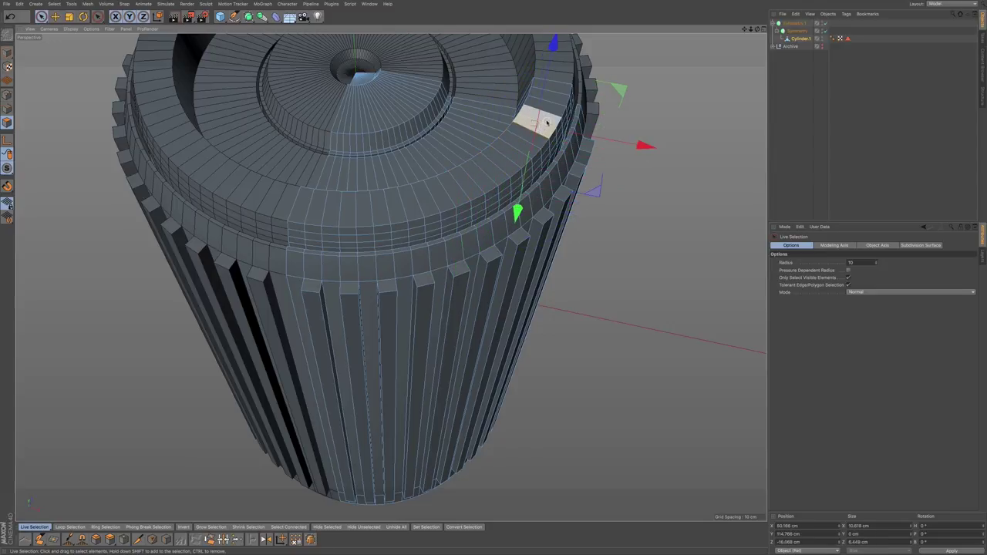
pyautogui.click(551, 118)
pyautogui.click(557, 105)
pyautogui.click(563, 92)
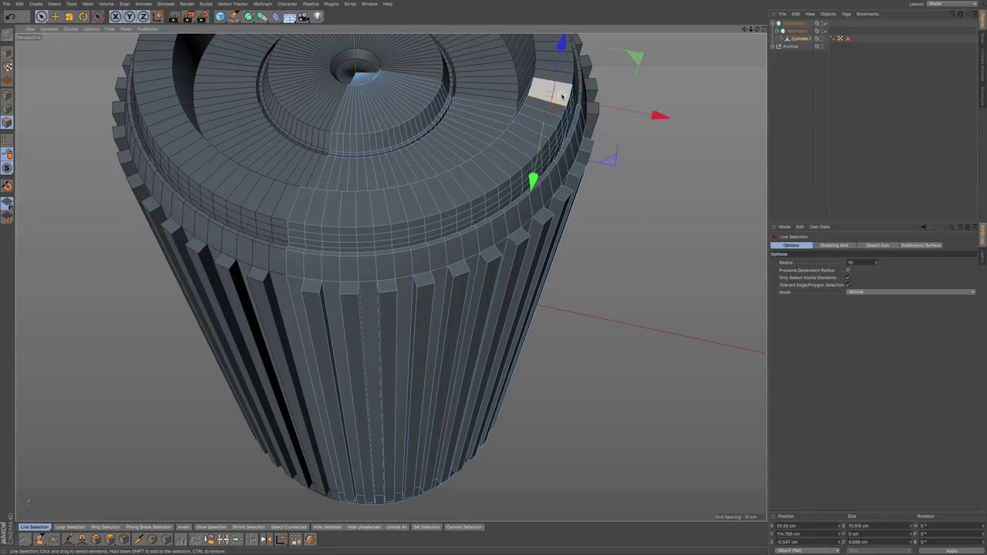
# Step: Select four adjacent polygons in the middle row of the band below the rim, near the ZY symmetry plane
pyautogui.keyDown('alt'); pyautogui.moveTo(465, 226); pyautogui.dragTo(386, 221); pyautogui.keyUp('alt')
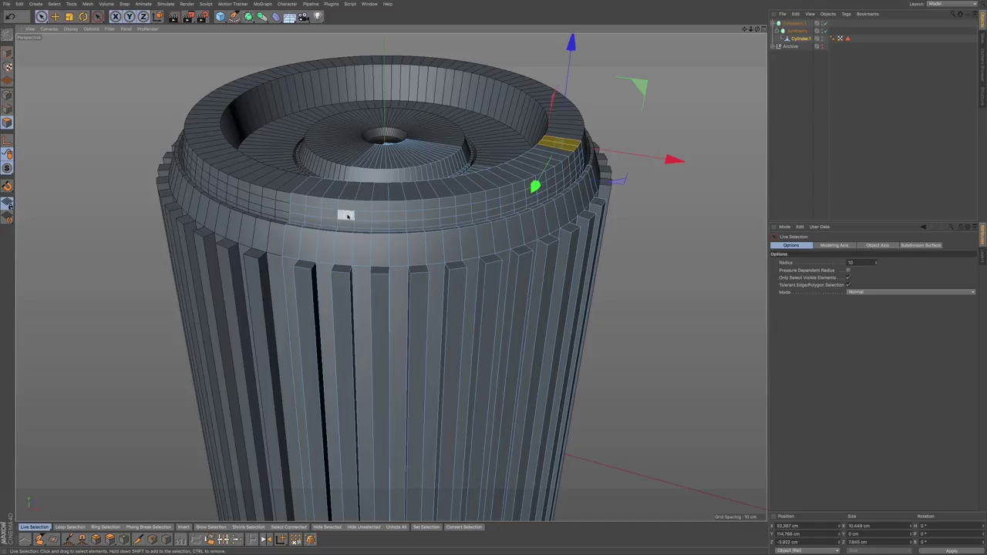
pyautogui.click(353, 215)
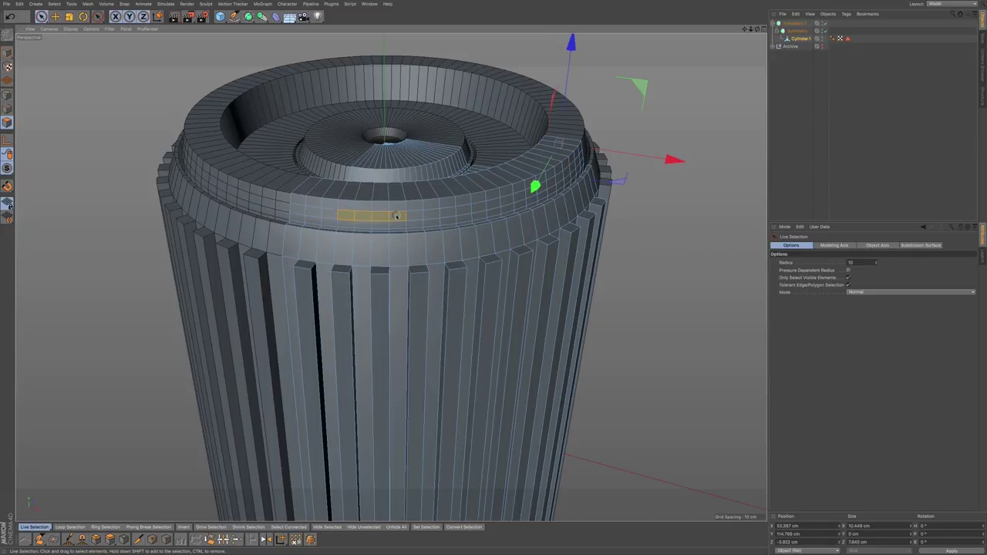
pyautogui.moveTo(397, 217); pyautogui.dragTo(396, 214)
pyautogui.moveTo(501, 182)
pyautogui.keyDown('alt'); pyautogui.mouseDown()
pyautogui.moveTo(516, 187)
pyautogui.moveTo(504, 196)
pyautogui.mouseUp(); pyautogui.keyUp('alt')
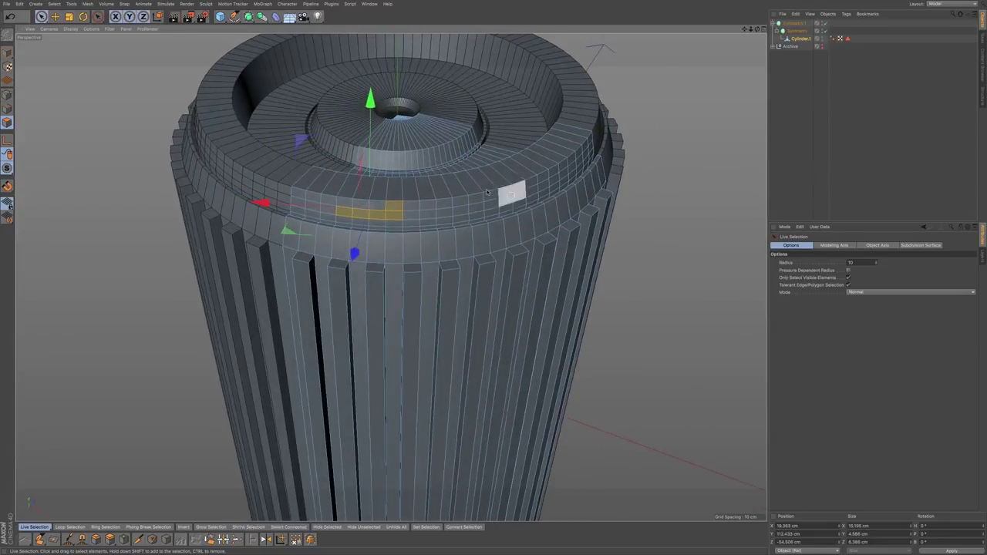
pyautogui.keyDown('ctrl'); pyautogui.click(398, 204); pyautogui.keyUp('ctrl')
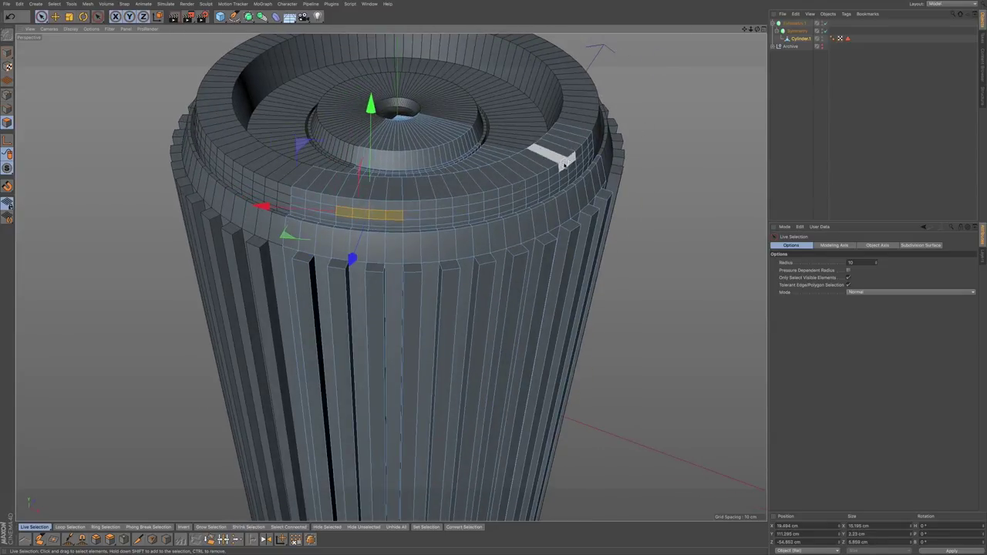
# Step: Add the matching four polygons of the same row near the XY symmetry plane to the selection
pyautogui.keyDown('alt'); pyautogui.moveTo(540, 165); pyautogui.dragTo(598, 171); pyautogui.keyUp('alt')
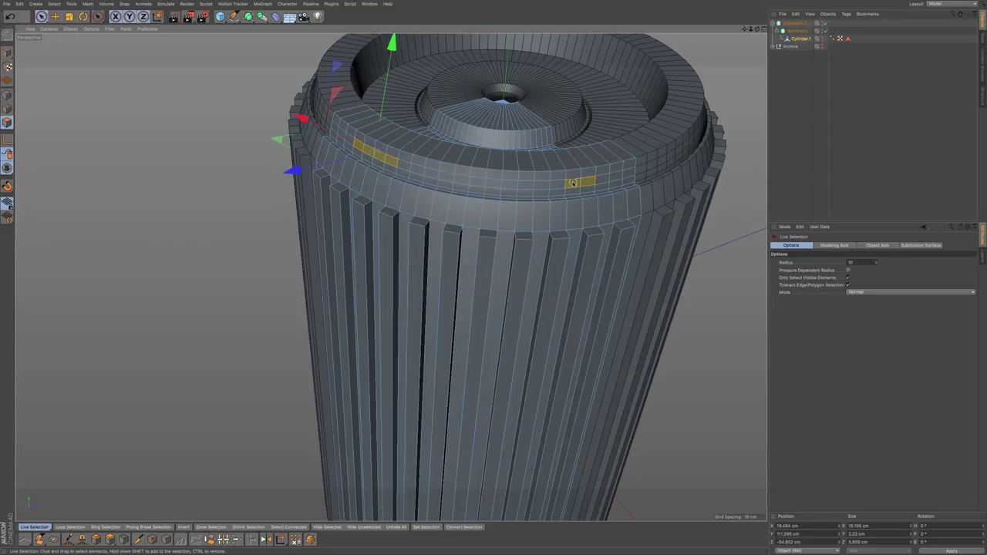
pyautogui.keyDown('shift'); pyautogui.click(551, 186); pyautogui.keyUp('shift')
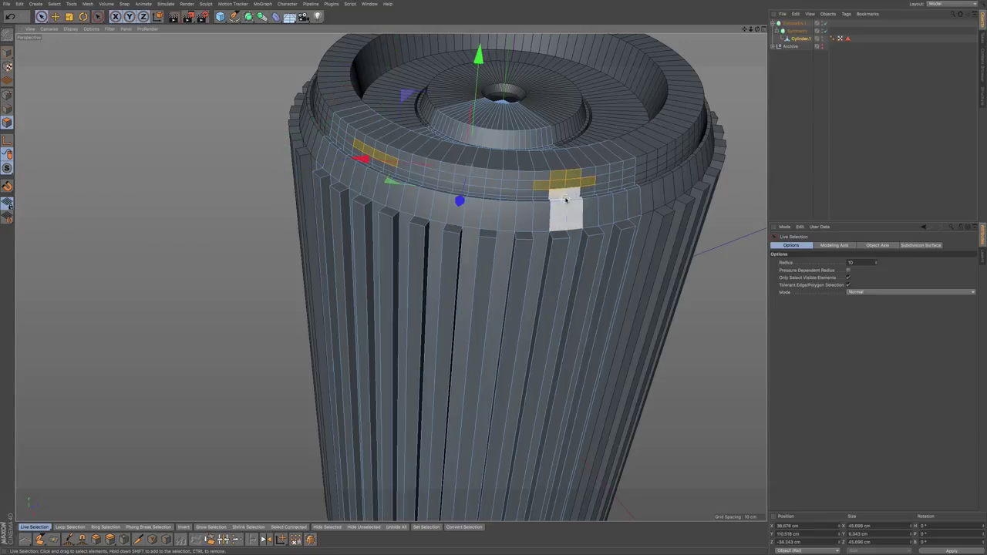
pyautogui.hotkey('ctrl', 'z')
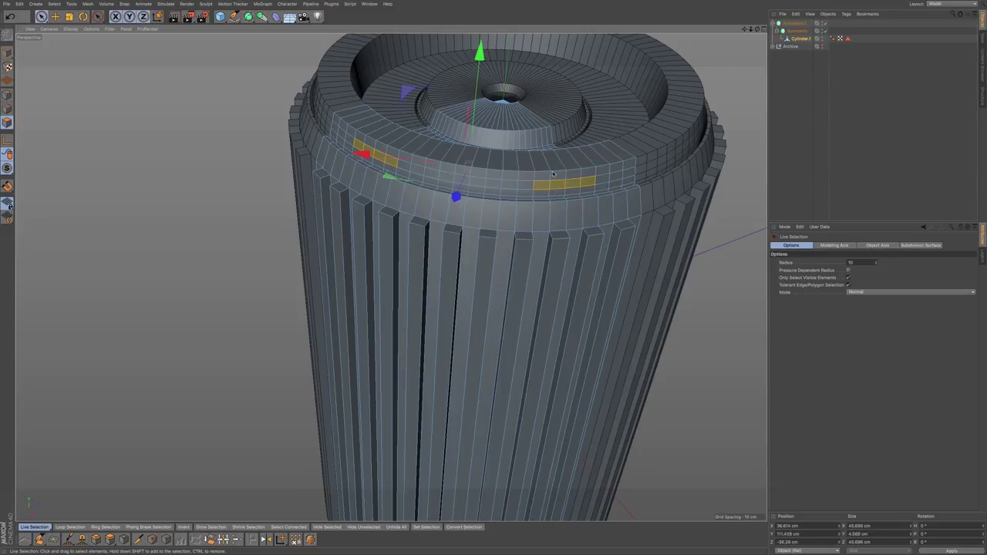
pyautogui.keyDown('alt'); pyautogui.moveTo(489, 211); pyautogui.dragTo(521, 203); pyautogui.keyUp('alt')
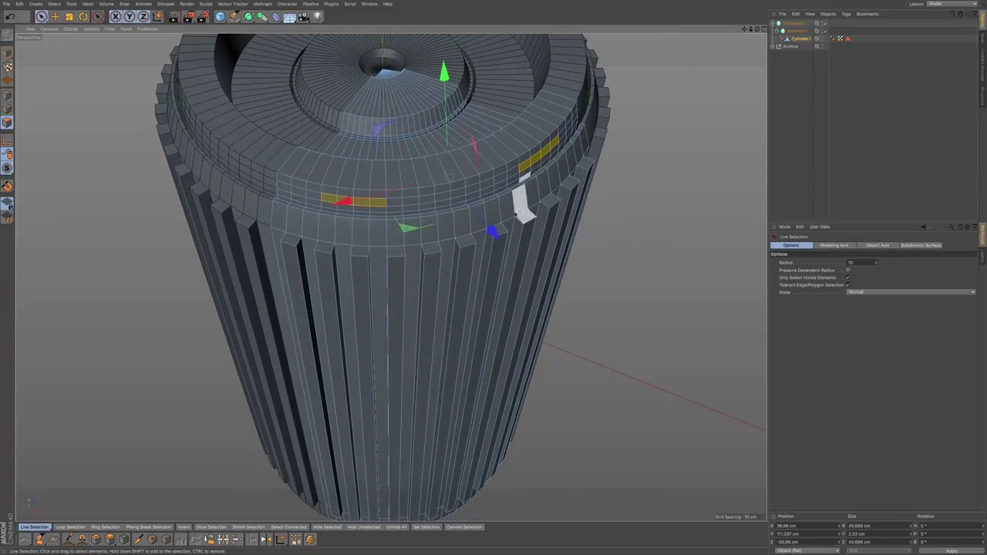
pyautogui.keyDown('shift'); pyautogui.click(551, 149); pyautogui.keyUp('shift')
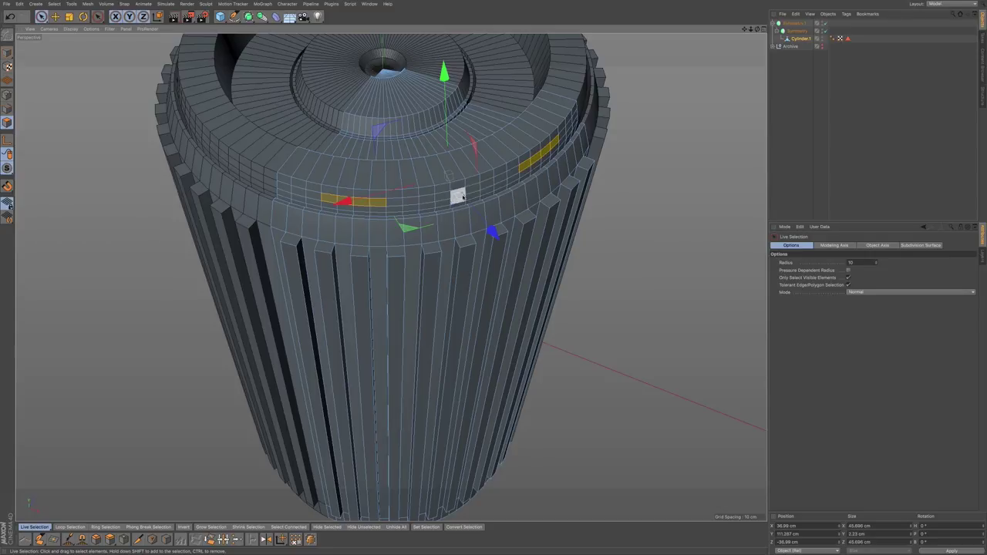
# Step: Try adding a third group of four polygons midway between the two selected groups in the same row
pyautogui.keyDown('alt'); pyautogui.moveTo(461, 188); pyautogui.dragTo(463, 166); pyautogui.keyUp('alt')
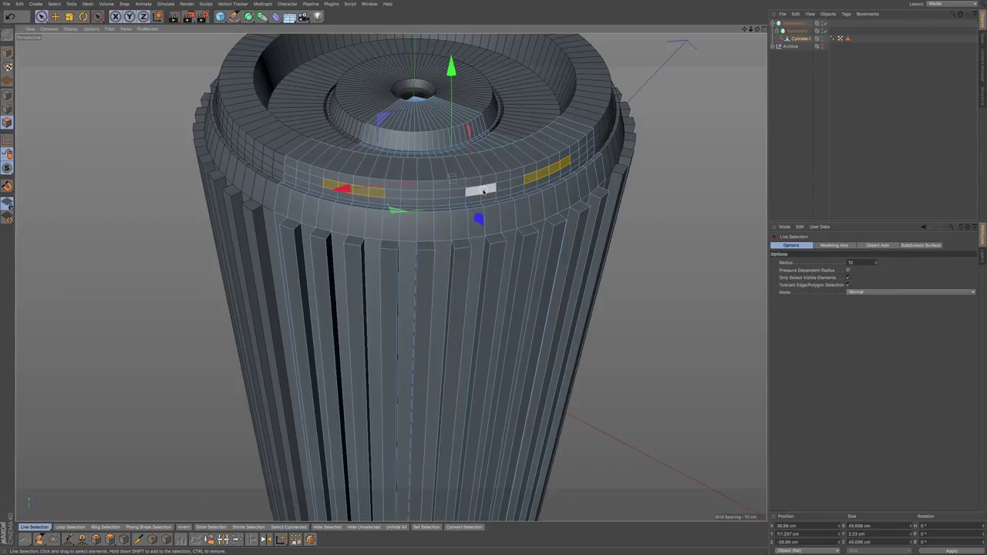
pyautogui.keyDown('shift'); pyautogui.click(437, 194); pyautogui.keyUp('shift')
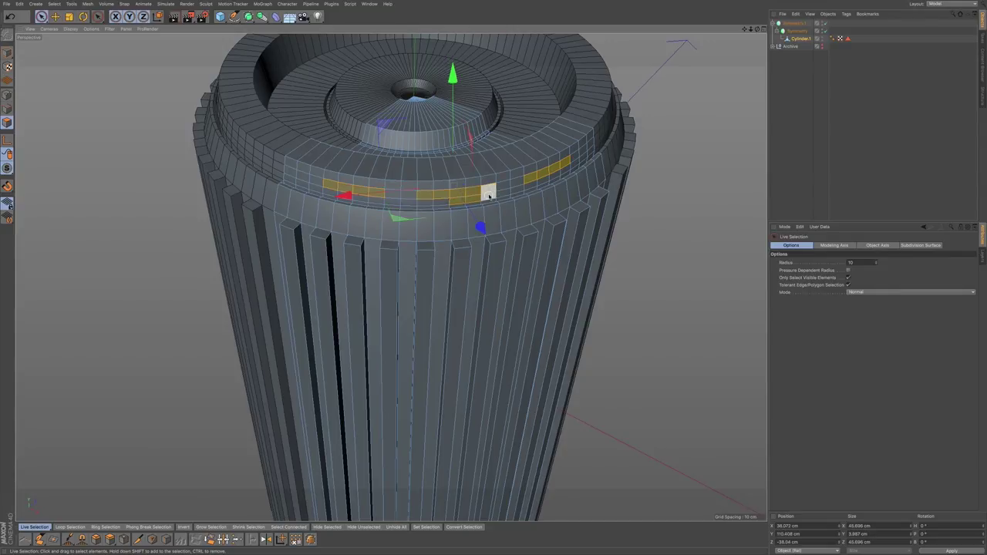
pyautogui.keyDown('ctrl'); pyautogui.click(468, 203); pyautogui.keyUp('ctrl')
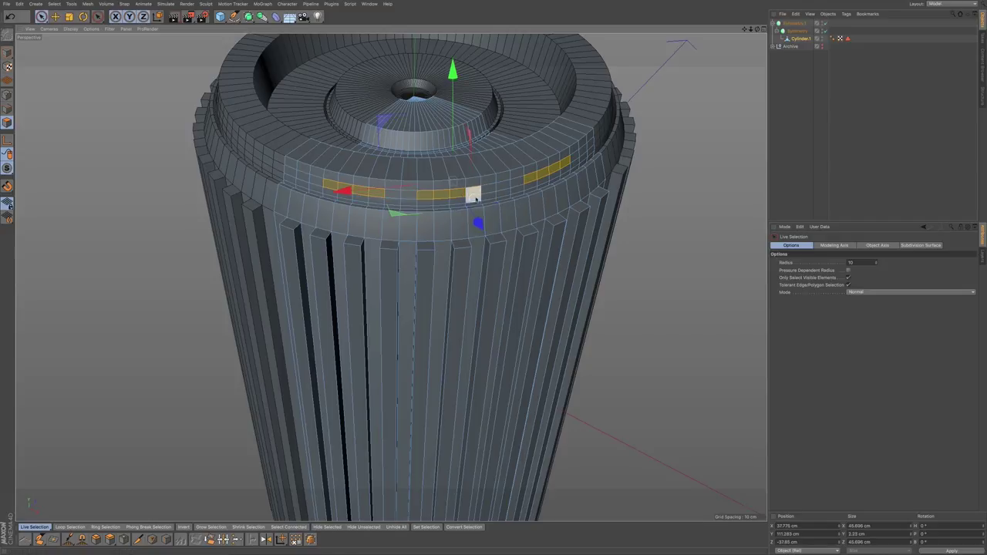
pyautogui.hotkey('ctrl', 'z')
pyautogui.hotkey('ctrl', 'z')
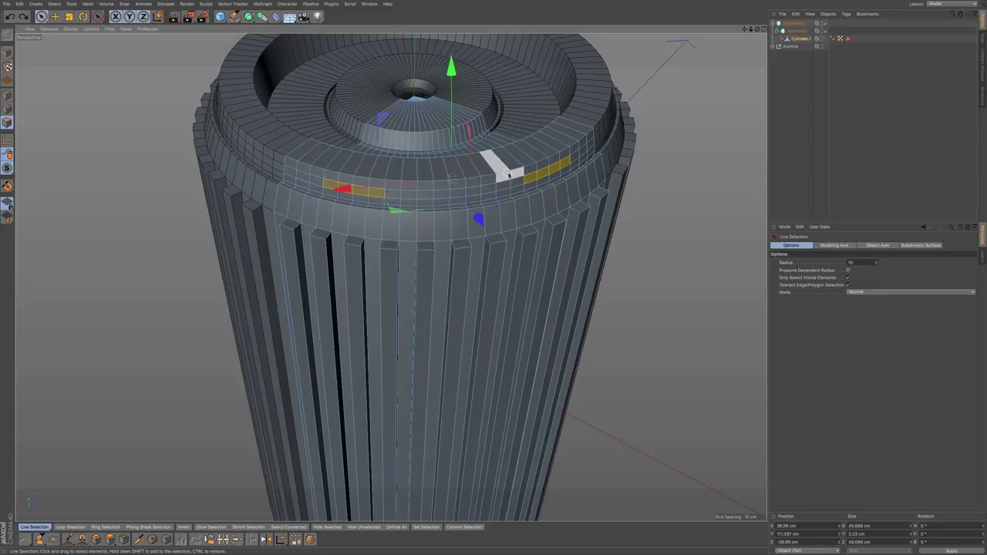
# Step: Extrude both selected polygon groups inward with an offset of about -3.8 cm to form two recesses
pyautogui.press('d')
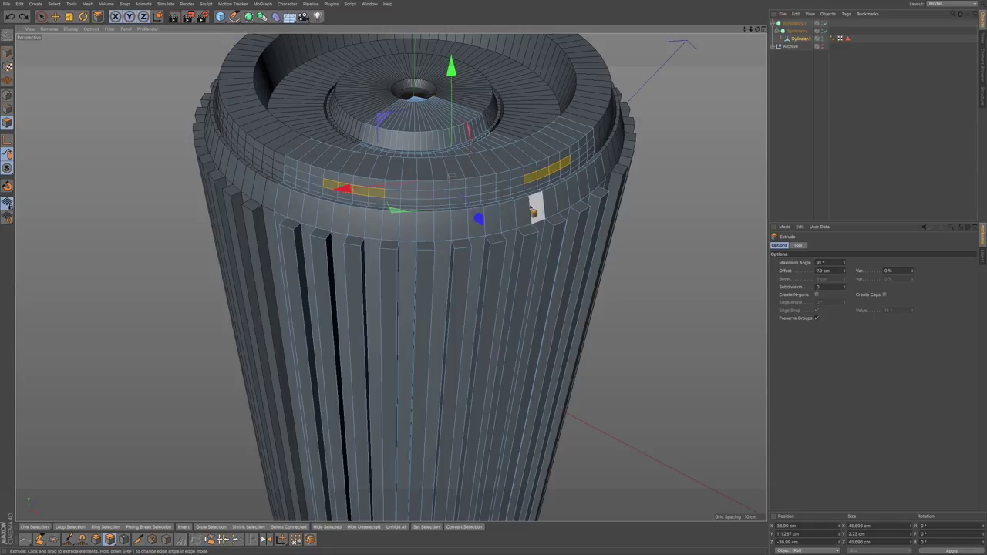
pyautogui.moveTo(531, 212); pyautogui.dragTo(524, 210)
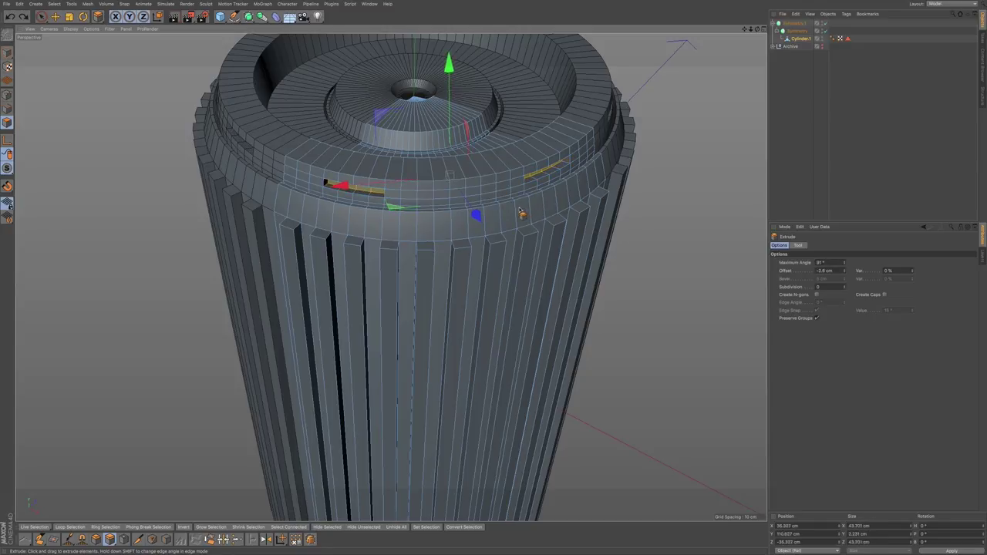
pyautogui.moveTo(517, 211); pyautogui.dragTo(512, 192)
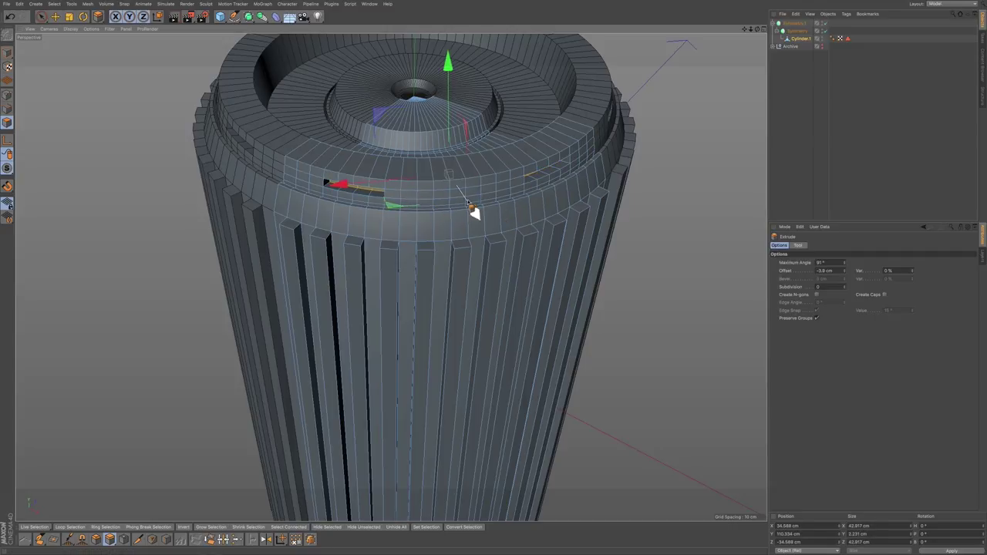
# Step: Select the lower inner edges of the recess near the ZY plane and shift them slightly inward and up
pyautogui.keyDown('alt'); pyautogui.moveTo(445, 192); pyautogui.dragTo(522, 178, button='right'); pyautogui.keyUp('alt')
pyautogui.keyDown('alt'); pyautogui.moveTo(431, 214); pyautogui.dragTo(477, 195); pyautogui.keyUp('alt')
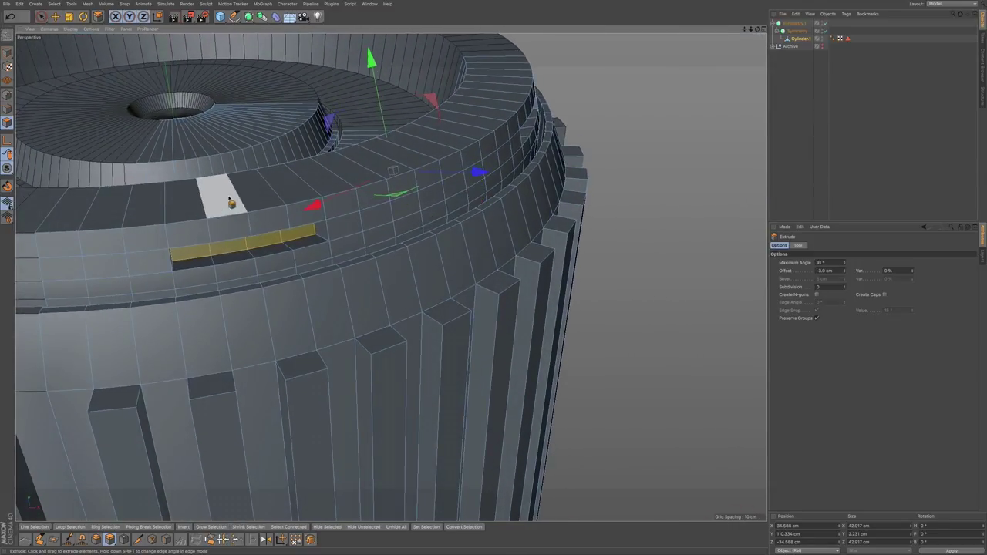
pyautogui.click(42, 17)
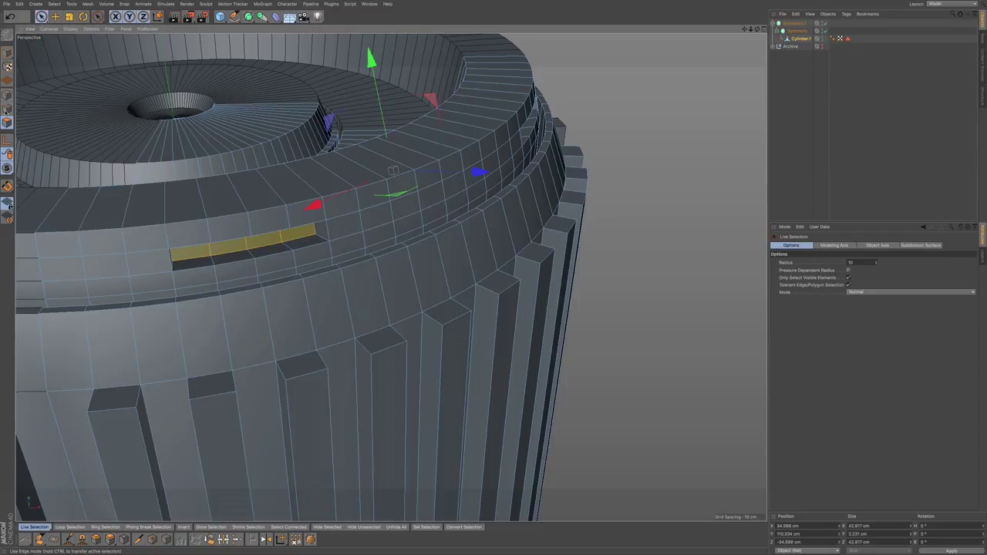
pyautogui.click(7, 109)
pyautogui.click(196, 256)
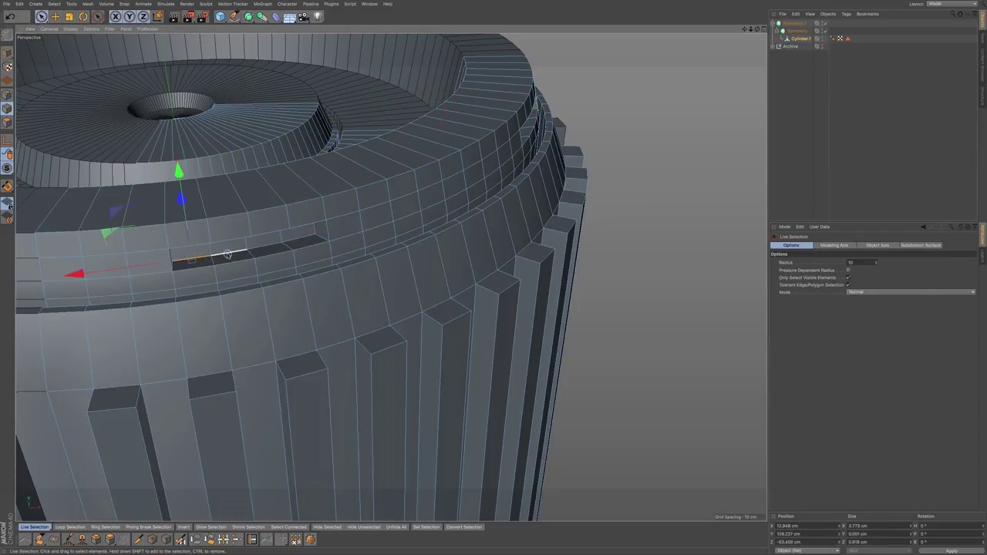
pyautogui.moveTo(225, 252); pyautogui.dragTo(294, 239)
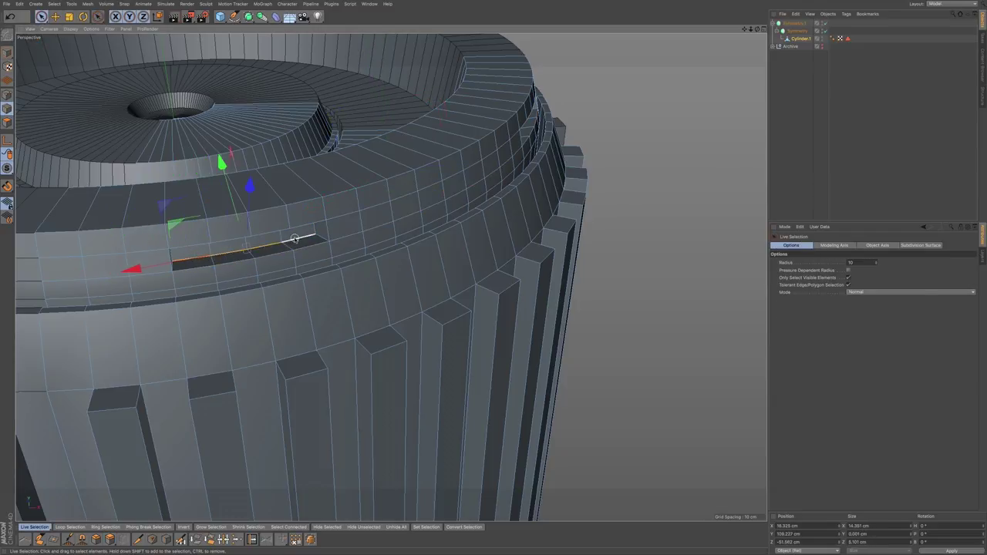
pyautogui.keyDown('alt'); pyautogui.moveTo(300, 192); pyautogui.dragTo(394, 156); pyautogui.keyUp('alt')
pyautogui.moveTo(245, 149); pyautogui.dragTo(250, 153)
pyautogui.moveTo(392, 144); pyautogui.dragTo(395, 137)
# Step: Select the lower inner edges of the other recess, near the XY plane, and shift them slightly inward and up
pyautogui.keyDown('alt'); pyautogui.moveTo(339, 204); pyautogui.dragTo(392, 197); pyautogui.keyUp('alt')
pyautogui.moveTo(561, 203)
pyautogui.keyDown('alt'); pyautogui.mouseDown()
pyautogui.moveTo(510, 230)
pyautogui.moveTo(655, 239)
pyautogui.mouseUp(); pyautogui.keyUp('alt')
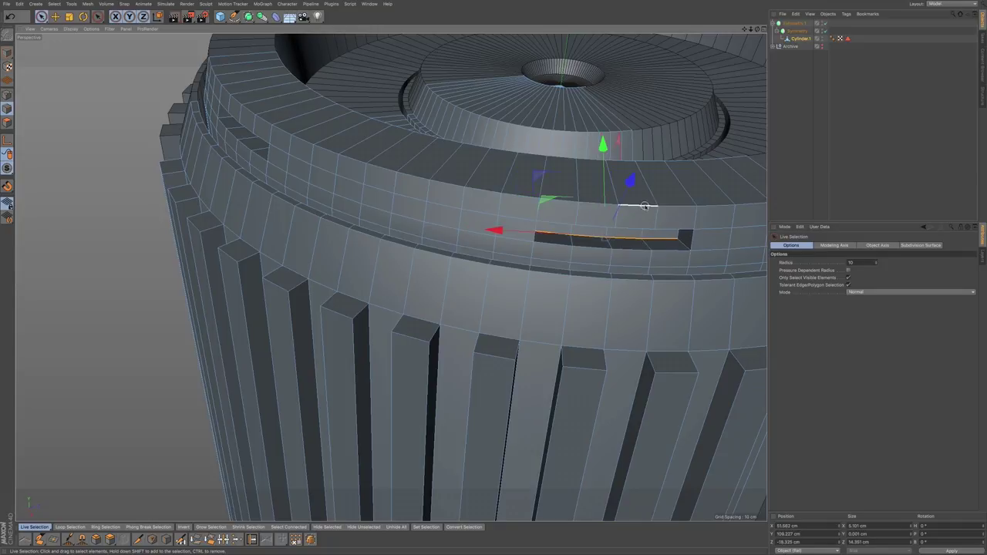
pyautogui.keyDown('alt'); pyautogui.moveTo(653, 205); pyautogui.dragTo(759, 194); pyautogui.keyUp('alt')
pyautogui.moveTo(611, 161); pyautogui.dragTo(613, 166)
pyautogui.moveTo(756, 184); pyautogui.dragTo(756, 176)
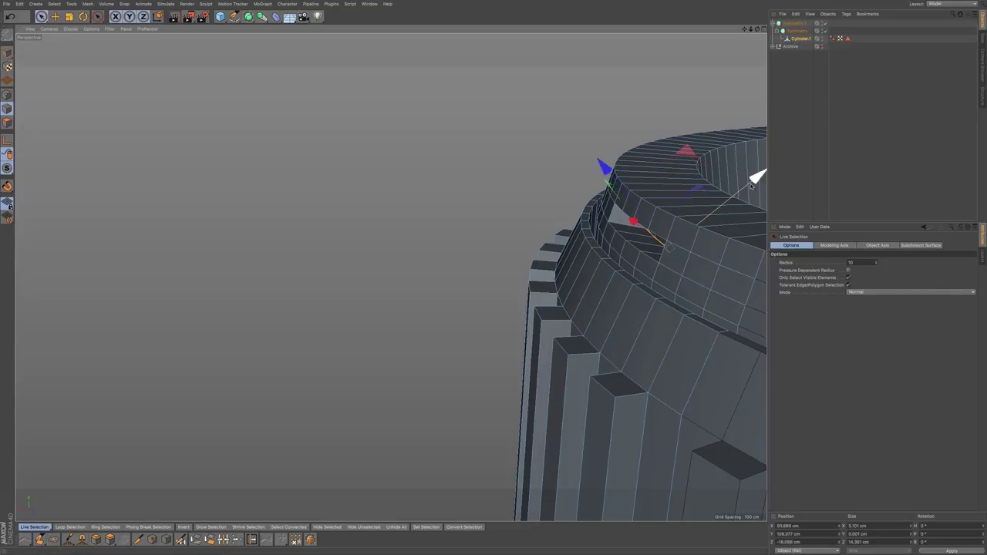
# Step: Add a loop cut around the flat top face of the rim at about 55.8 % offset
pyautogui.moveTo(633, 221)
pyautogui.keyDown('alt'); pyautogui.mouseDown()
pyautogui.moveTo(731, 209)
pyautogui.moveTo(626, 207)
pyautogui.mouseUp(); pyautogui.keyUp('alt')
pyautogui.scroll(-6, 505, 250)
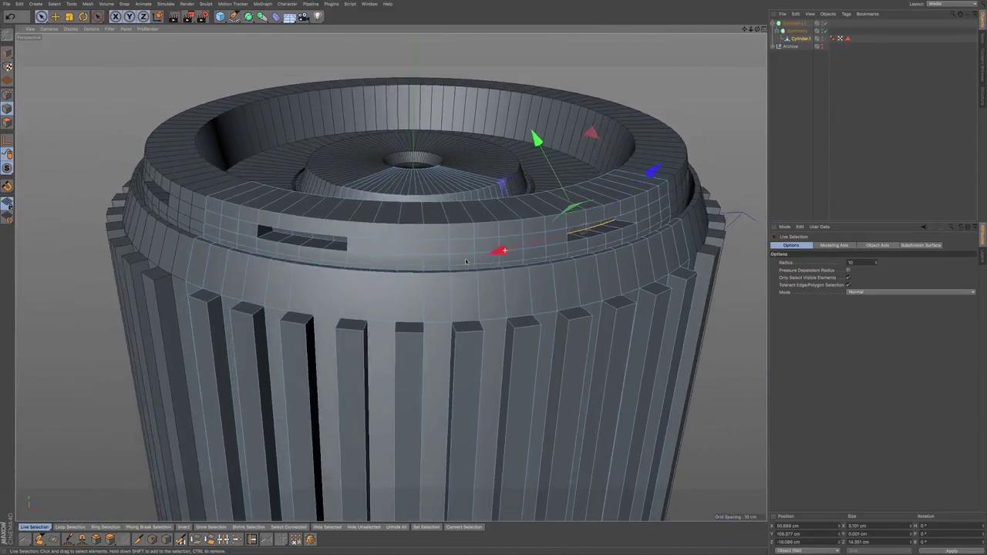
pyautogui.scroll(-1, 462, 266)
pyautogui.scroll(-3, 430, 270)
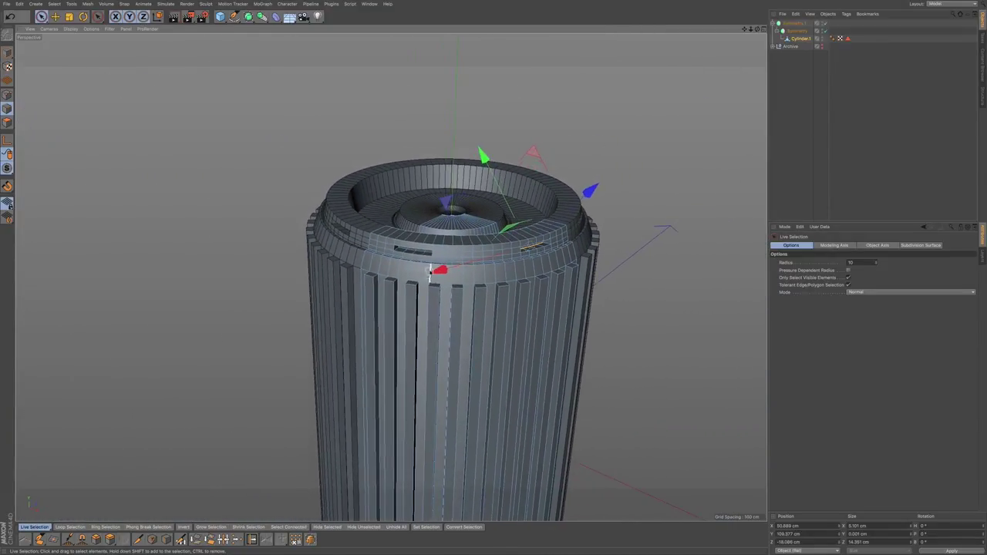
pyautogui.keyDown('alt'); pyautogui.moveTo(457, 260); pyautogui.dragTo(369, 305, button='middle'); pyautogui.keyUp('alt')
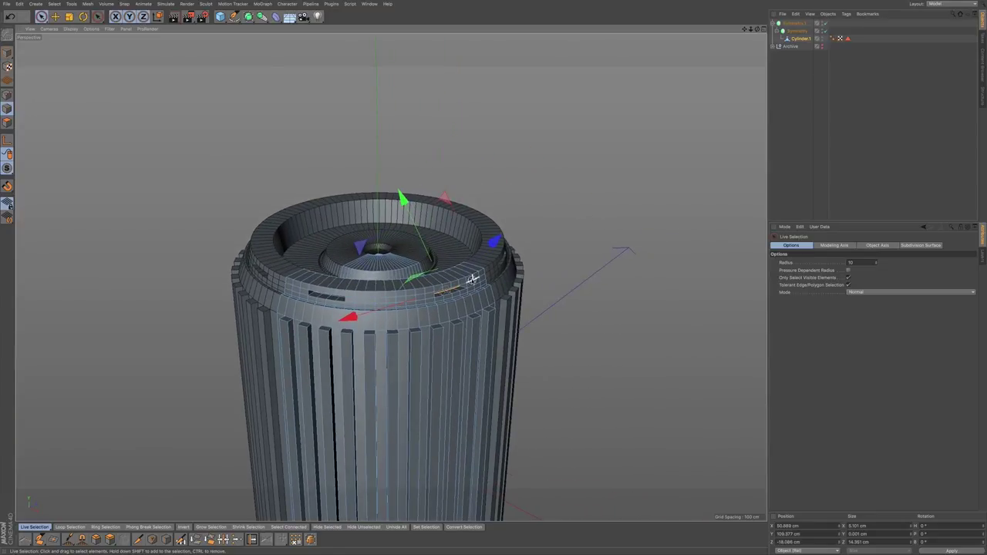
pyautogui.keyDown('alt'); pyautogui.moveTo(468, 291); pyautogui.dragTo(391, 335); pyautogui.keyUp('alt')
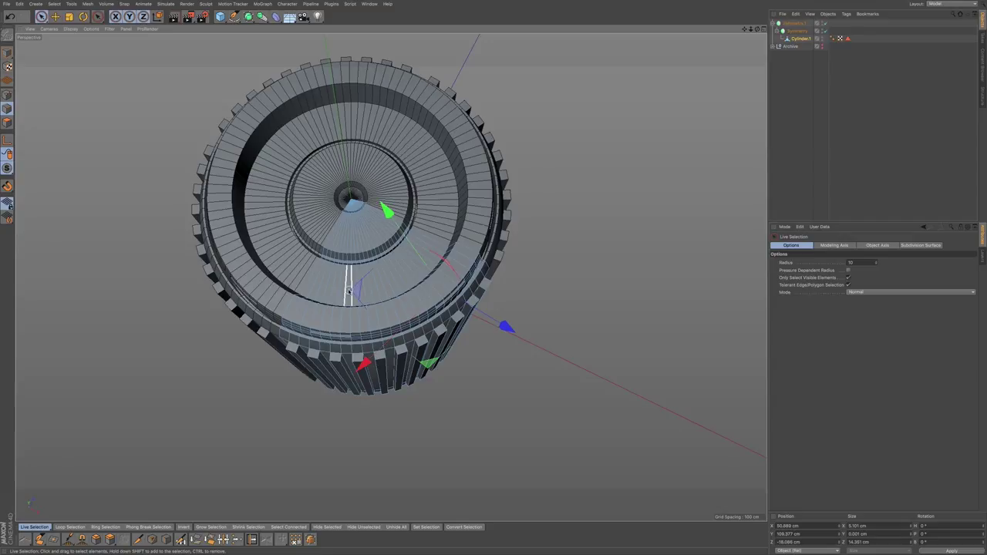
pyautogui.press('l')
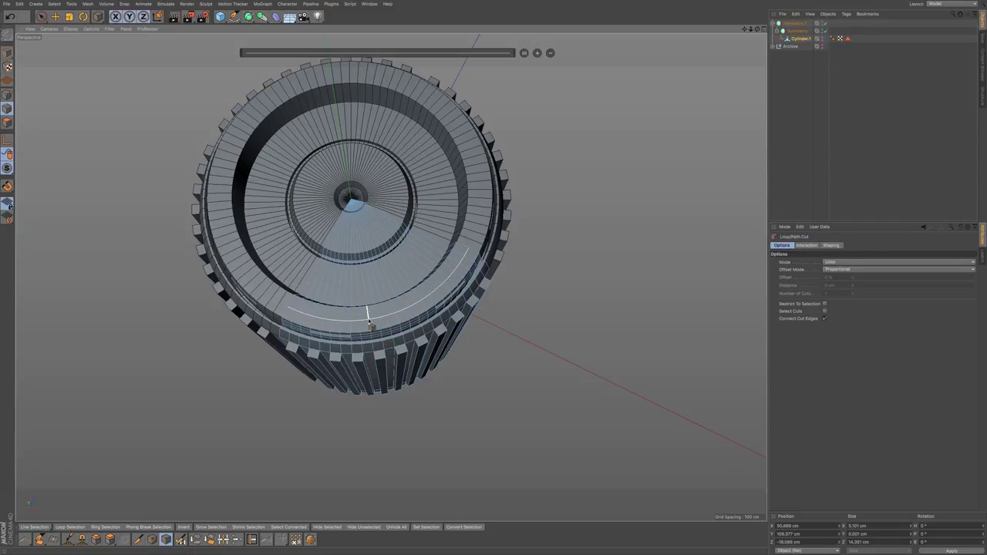
pyautogui.click(367, 313)
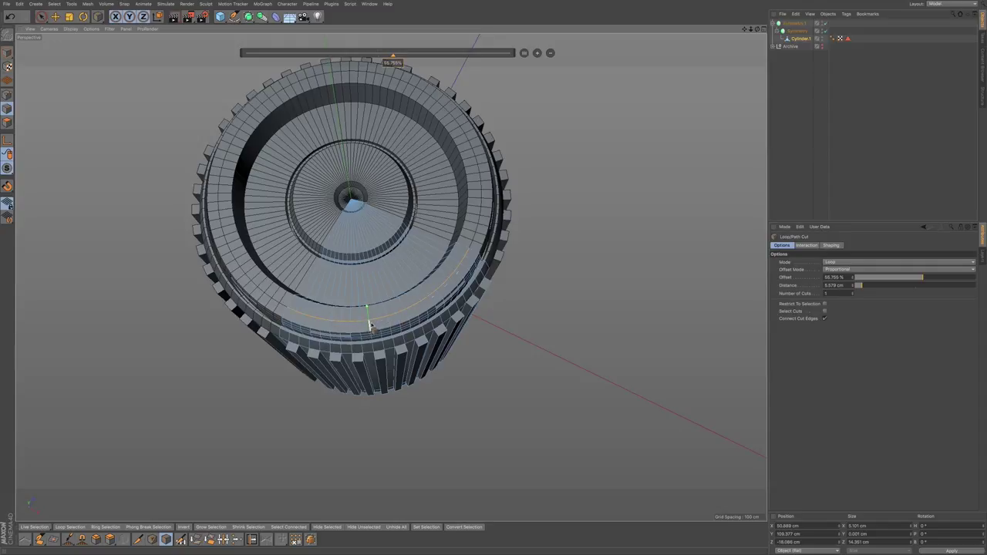
# Step: Try beveling a single point on the new rim loop with an offset of about 2.1 cm
pyautogui.click(7, 94)
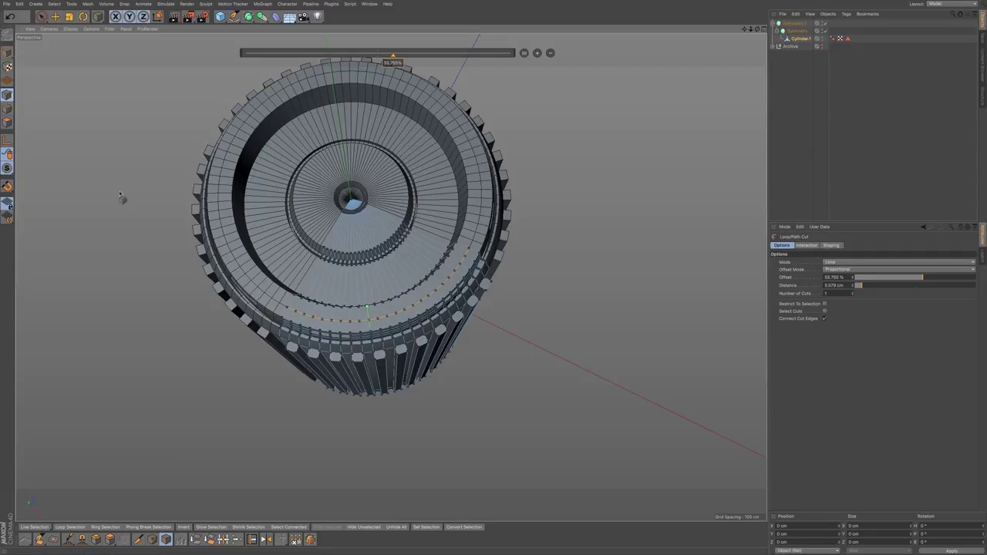
pyautogui.scroll(5, 363, 309)
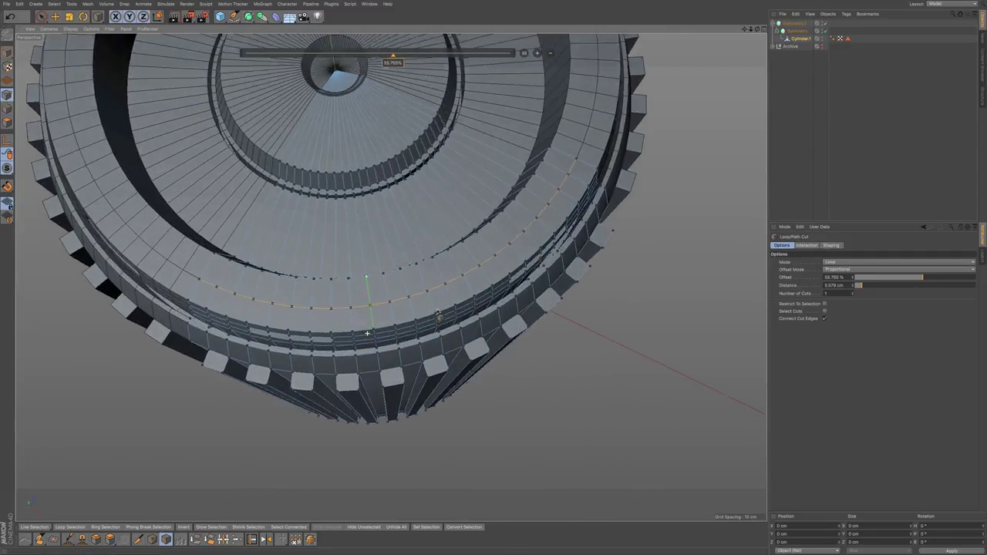
pyautogui.keyDown('alt'); pyautogui.moveTo(439, 312); pyautogui.dragTo(493, 296, button='right'); pyautogui.keyUp('alt')
pyautogui.keyDown('alt'); pyautogui.moveTo(394, 311); pyautogui.dragTo(447, 359, button='middle'); pyautogui.keyUp('alt')
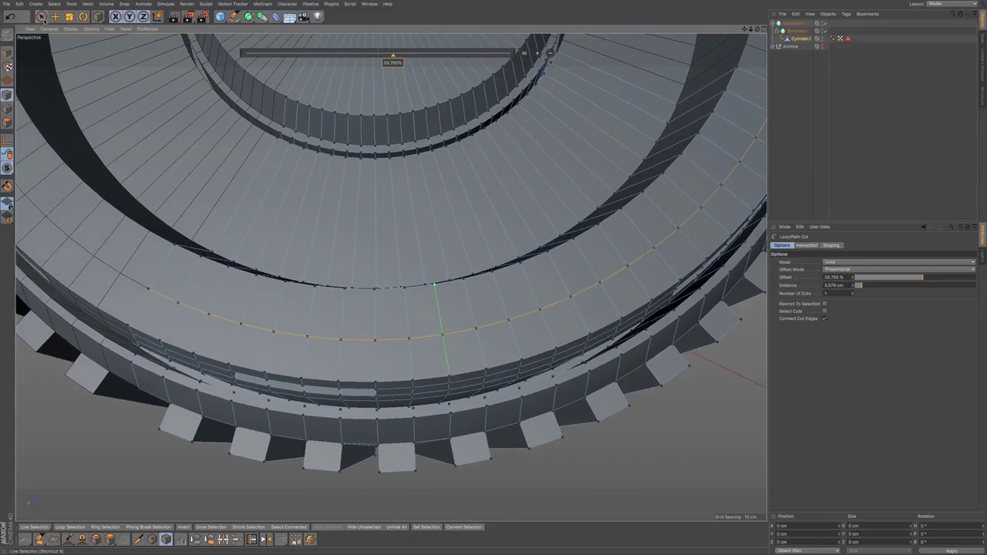
pyautogui.click(44, 19)
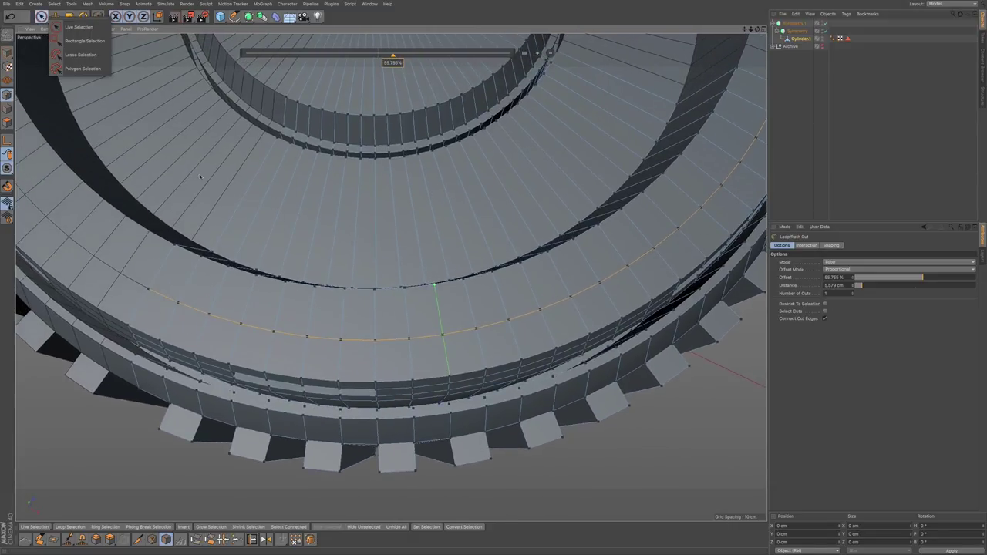
pyautogui.click(77, 27)
pyautogui.click(274, 332)
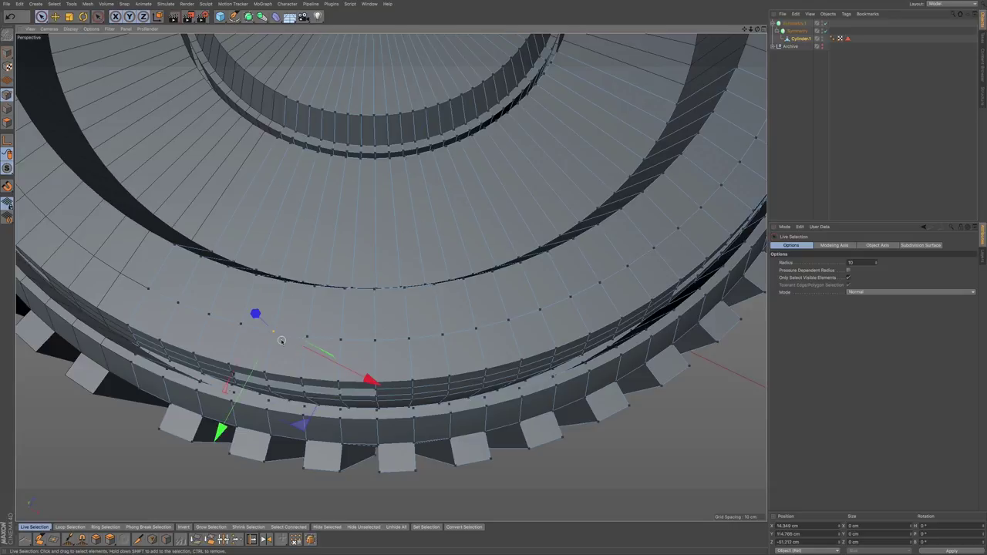
pyautogui.press('m')
pyautogui.press('s')
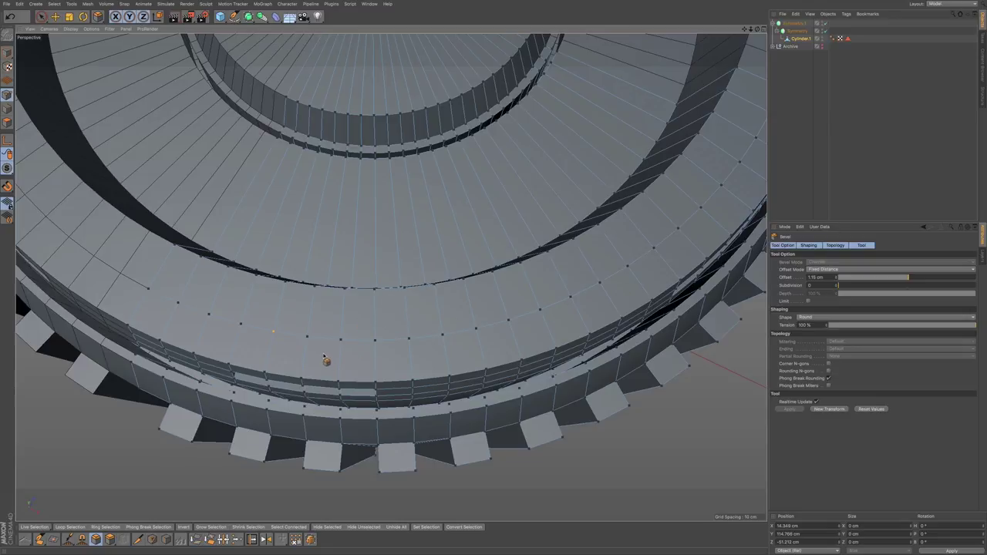
pyautogui.moveTo(329, 357); pyautogui.dragTo(334, 355)
pyautogui.moveTo(332, 351); pyautogui.dragTo(332, 349)
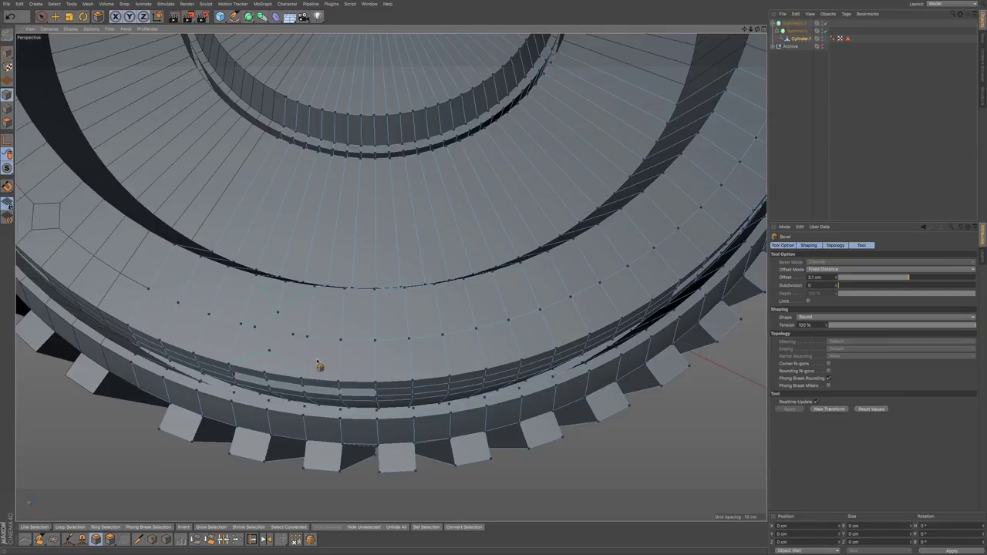
pyautogui.keyDown('alt'); pyautogui.moveTo(312, 363); pyautogui.dragTo(368, 299); pyautogui.keyUp('alt')
pyautogui.keyDown('alt'); pyautogui.moveTo(320, 356); pyautogui.dragTo(301, 383); pyautogui.keyUp('alt')
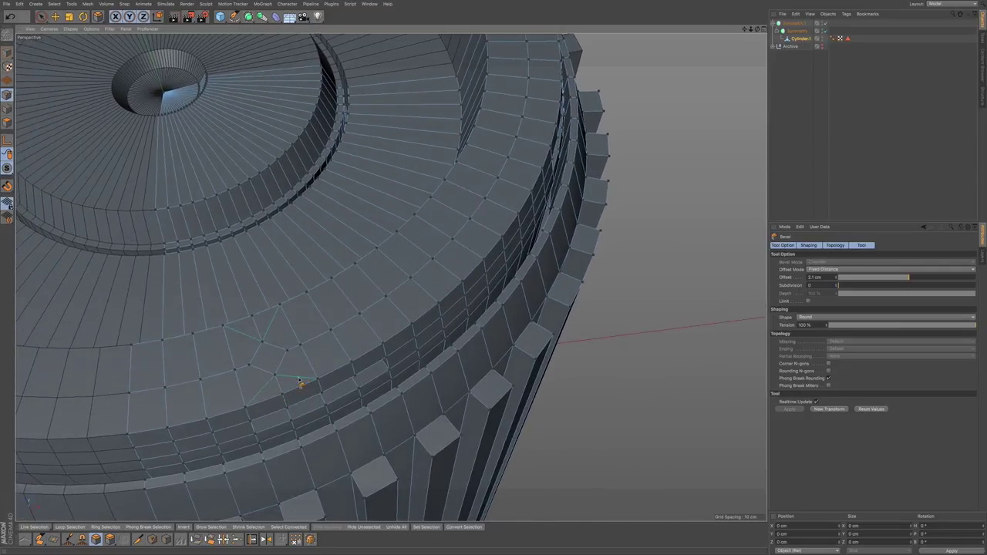
pyautogui.click(322, 374)
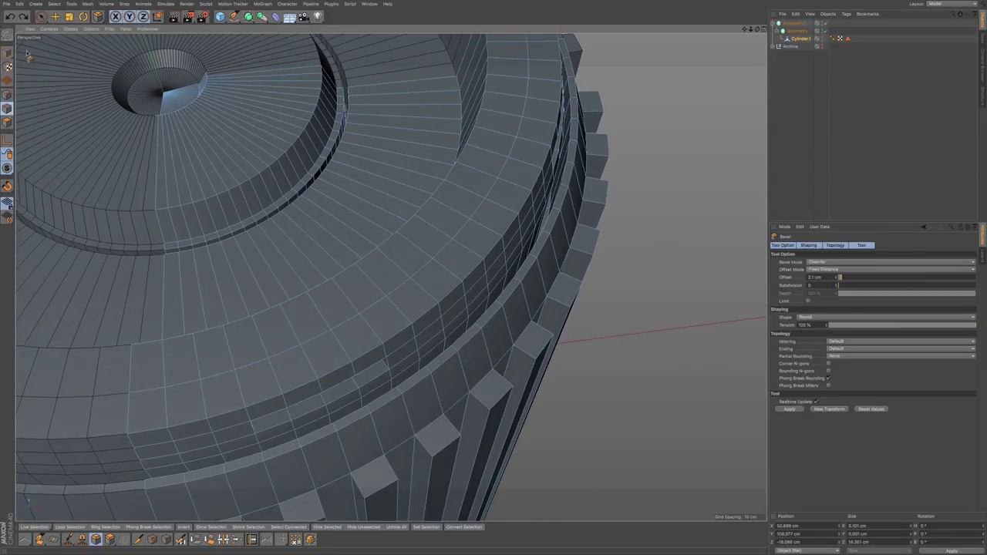
# Step: Select the new edge loop on the rim's top face and bevel it with subdivision 1 and an offset of about 2.4 cm
pyautogui.click(41, 15)
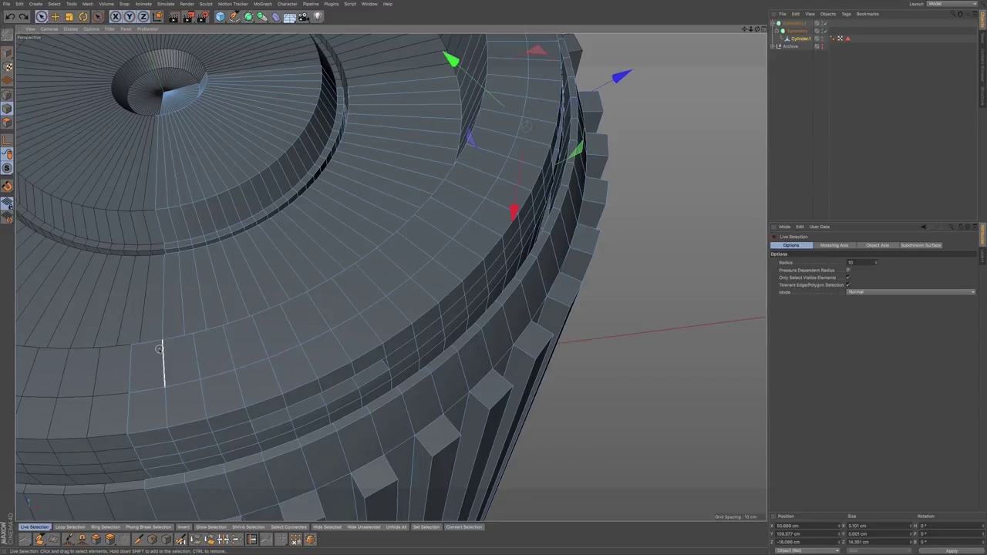
pyautogui.press('u')
pyautogui.press('l')
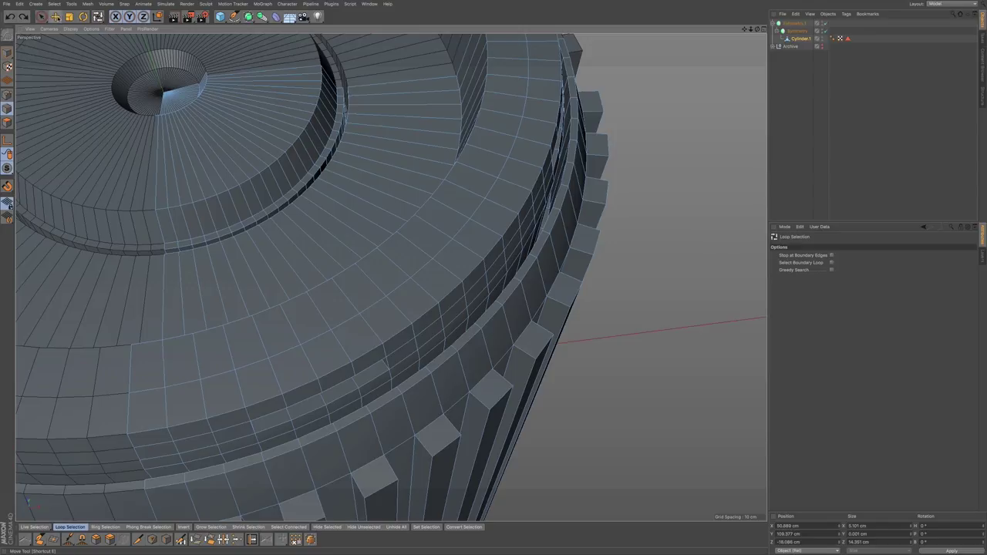
pyautogui.click(55, 15)
pyautogui.doubleClick(152, 389)
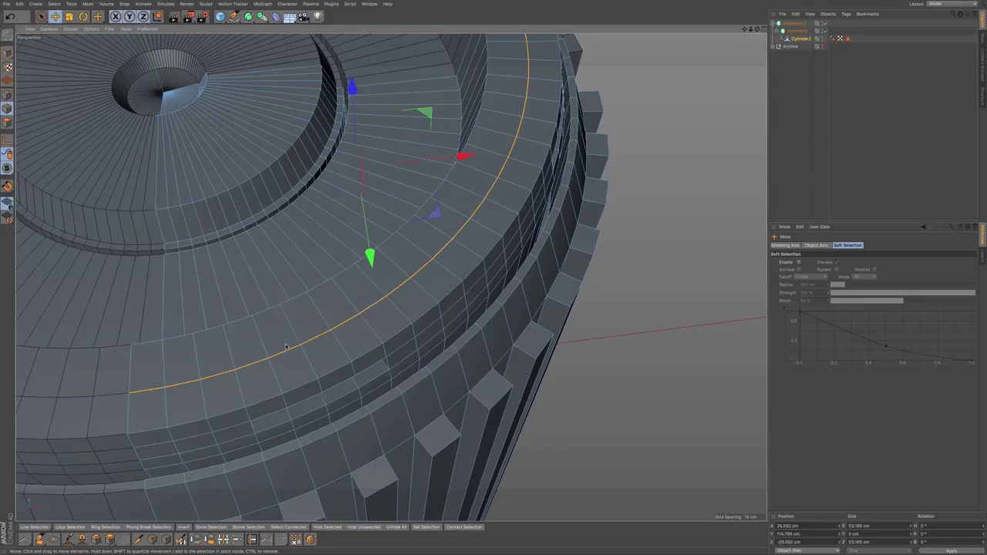
pyautogui.press('m')
pyautogui.press('s')
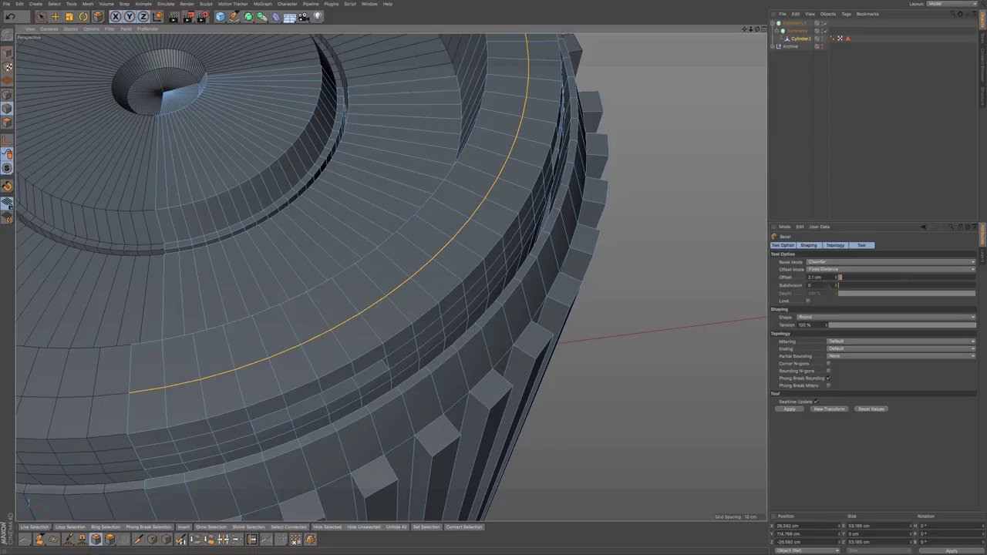
pyautogui.click(838, 284)
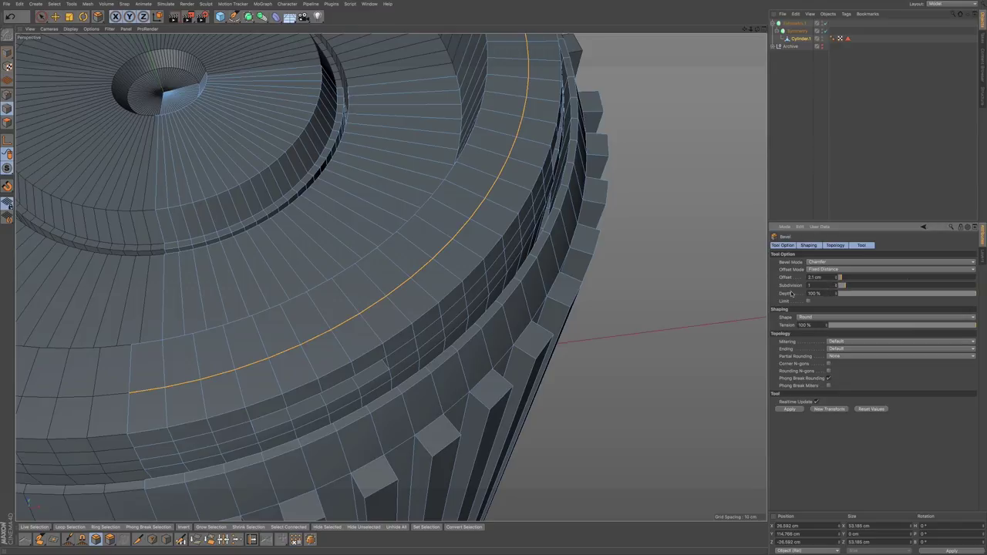
pyautogui.moveTo(382, 324); pyautogui.dragTo(466, 302)
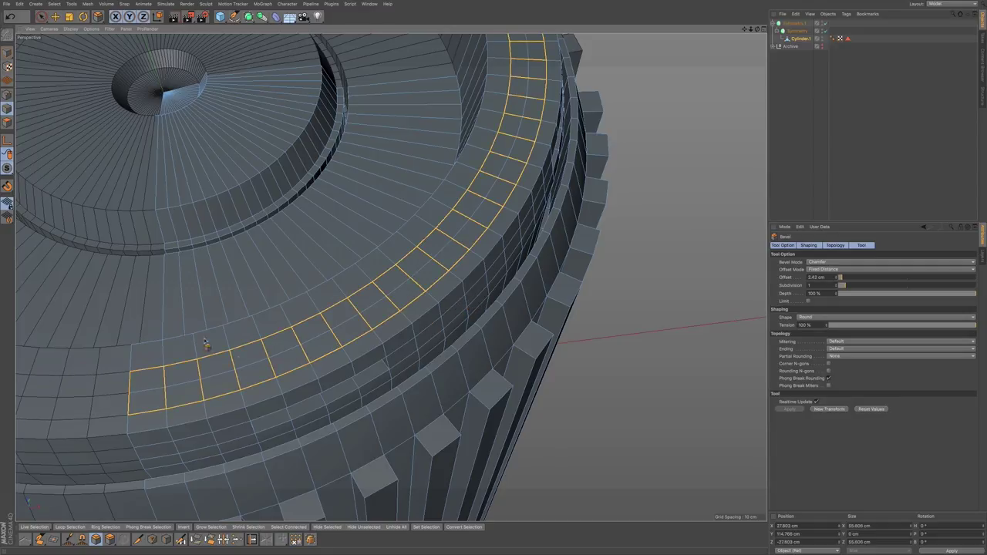
# Step: Bevel one point on the rim's middle loop into an octagon with offset about 2.2 cm, subdivision 1 and depth -100 %
pyautogui.click(7, 95)
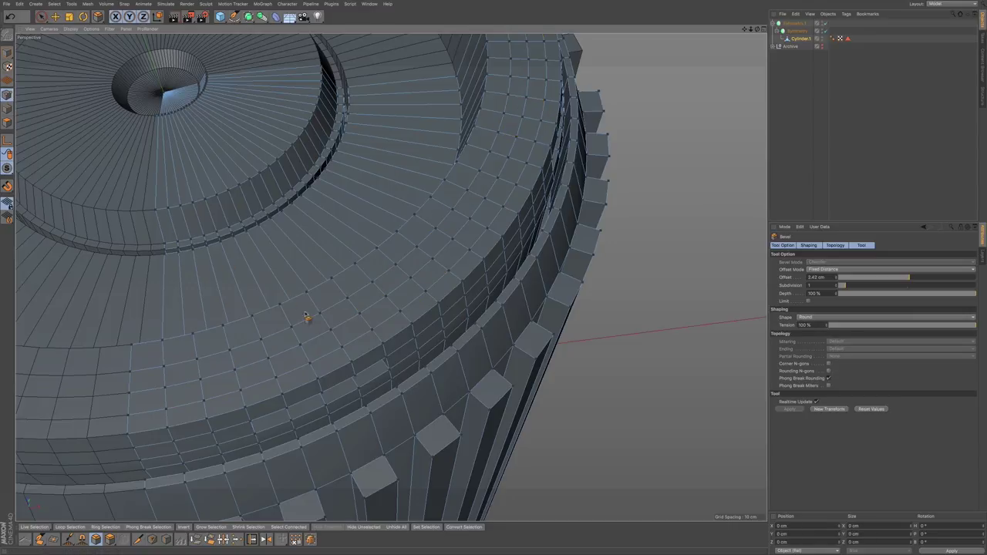
pyautogui.press('space')
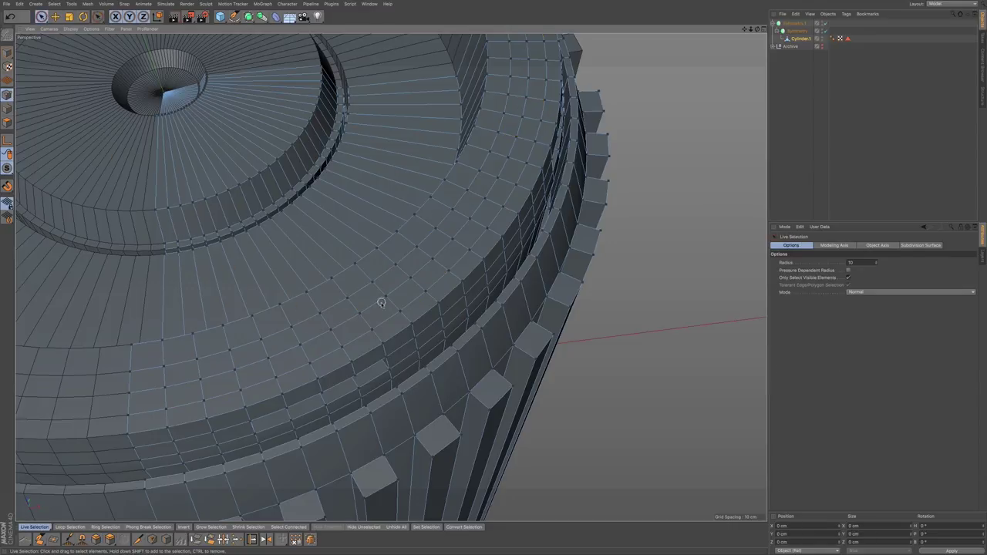
pyautogui.click(332, 330)
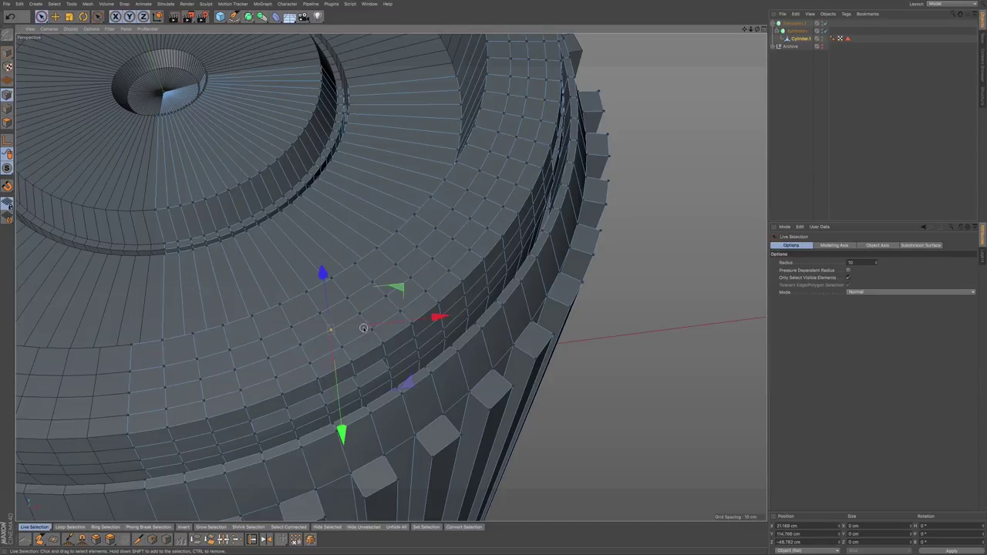
pyautogui.press('m')
pyautogui.press('s')
pyautogui.moveTo(356, 330); pyautogui.dragTo(363, 325)
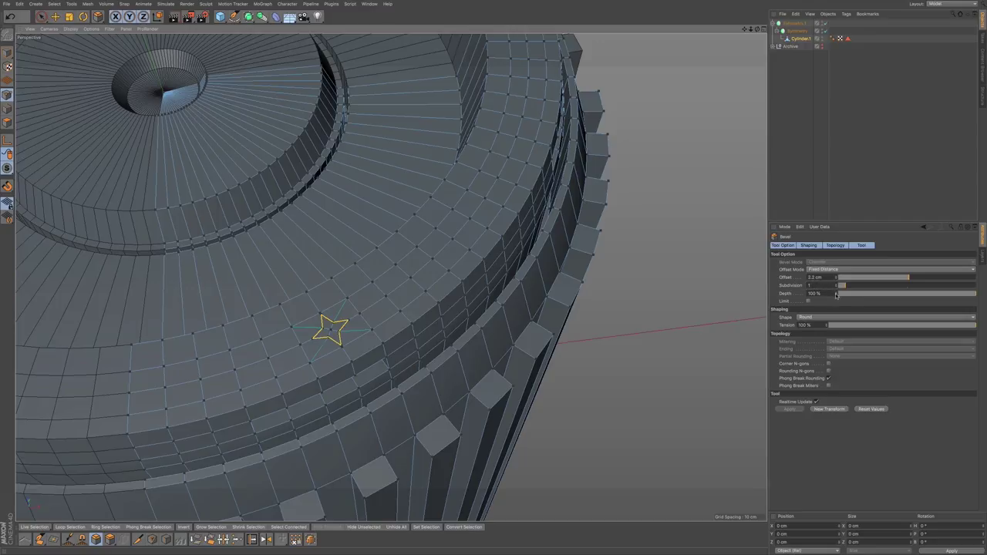
pyautogui.moveTo(939, 296); pyautogui.dragTo(840, 294)
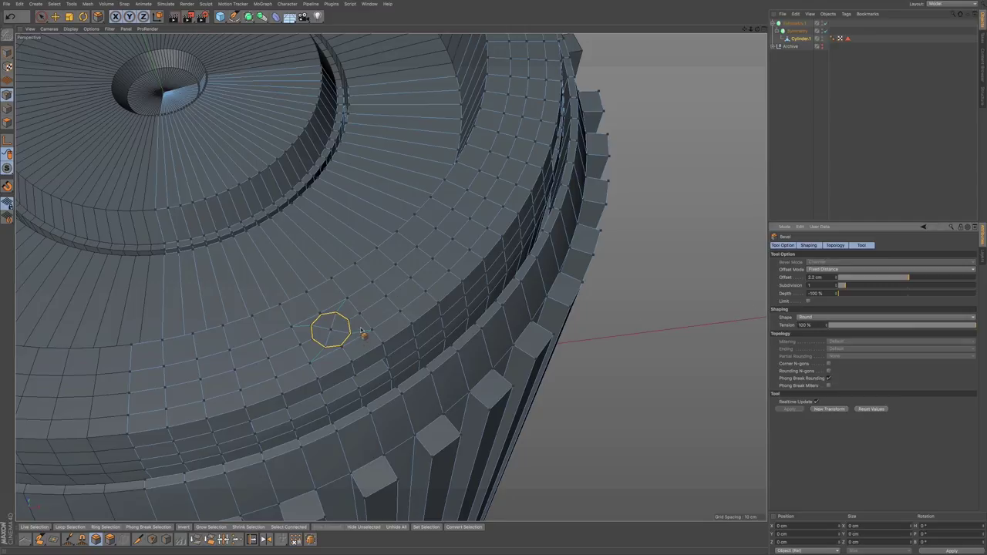
# Step: Try a line cut from one corner of the octagon to the neighbouring mesh point on the rim's top face
pyautogui.scroll(10, 363, 336)
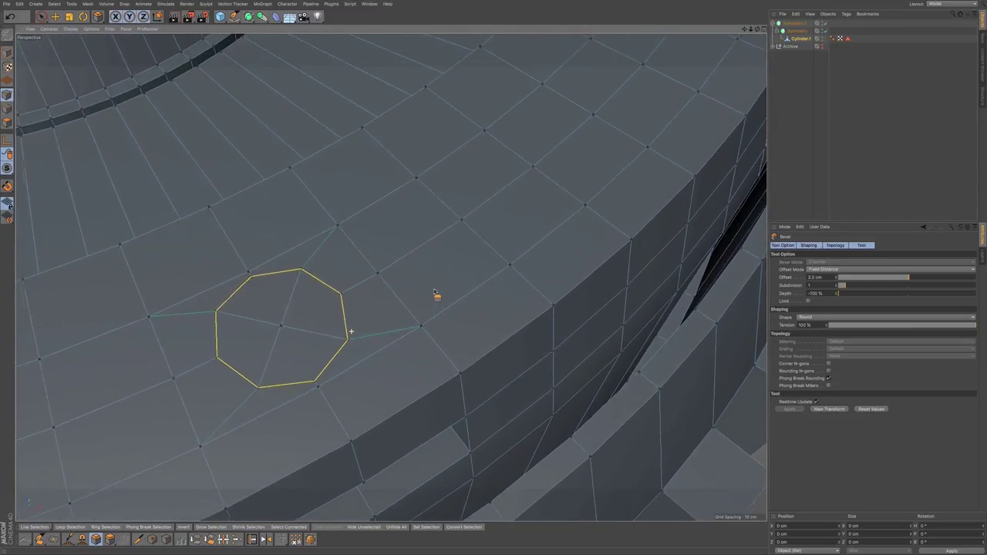
pyautogui.scroll(2, 434, 295)
pyautogui.scroll(2, 394, 317)
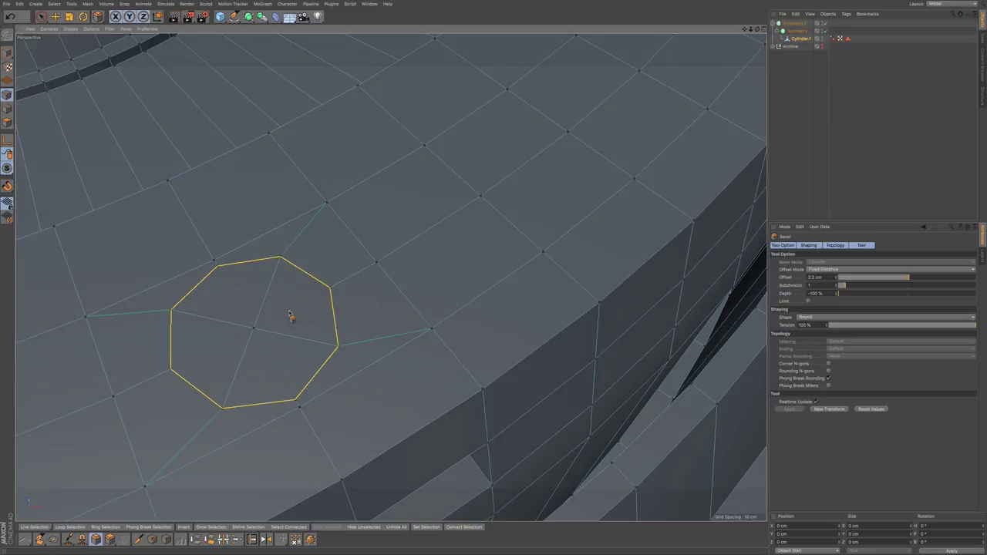
pyautogui.keyDown('alt'); pyautogui.moveTo(292, 337); pyautogui.dragTo(276, 349); pyautogui.keyUp('alt')
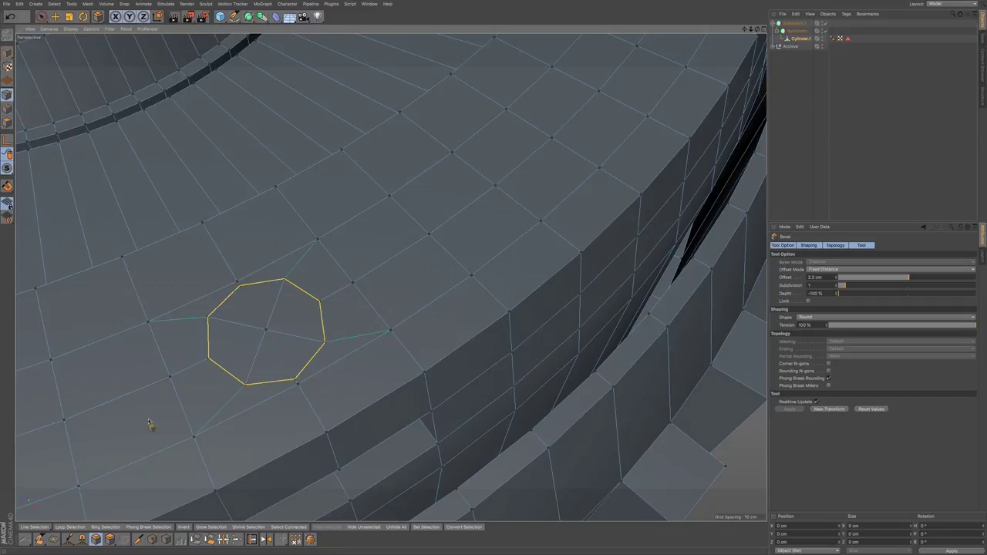
pyautogui.click(137, 539)
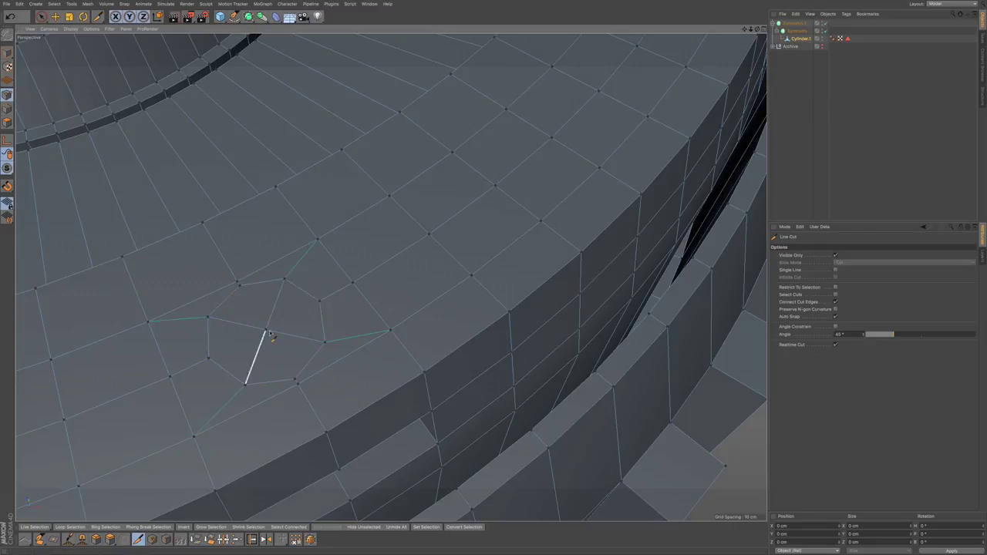
pyautogui.click(285, 277)
pyautogui.click(316, 240)
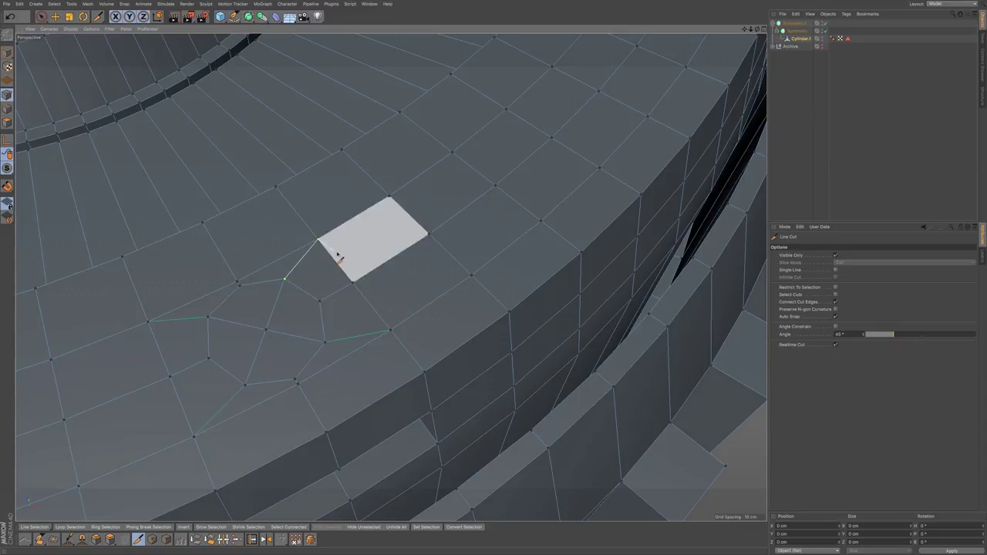
pyautogui.press('Escape')
pyautogui.hotkey('ctrl', 'z')
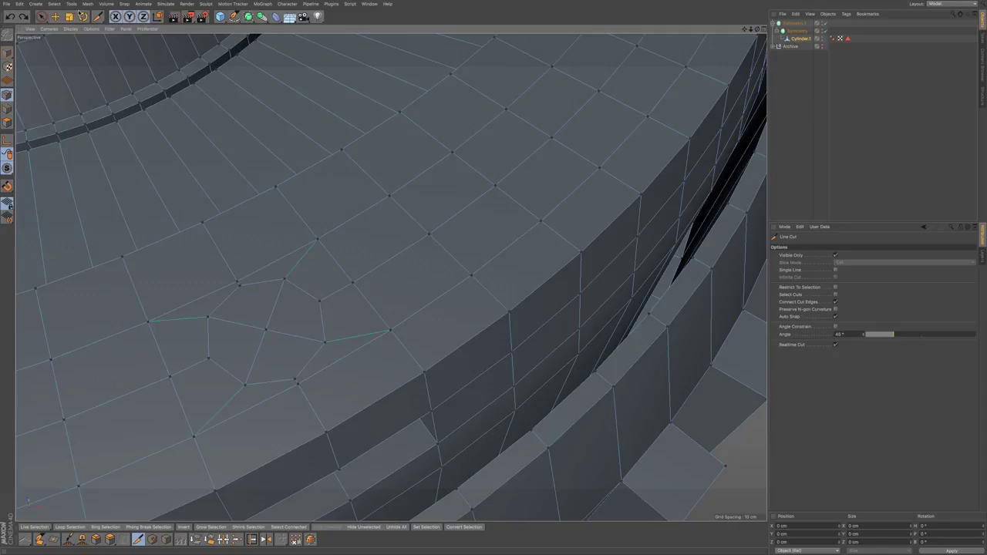
# Step: Remove the N-gons from the mesh so the octagon's surrounding connections become real edges
pyautogui.click(86, 5)
pyautogui.moveTo(90, 25)
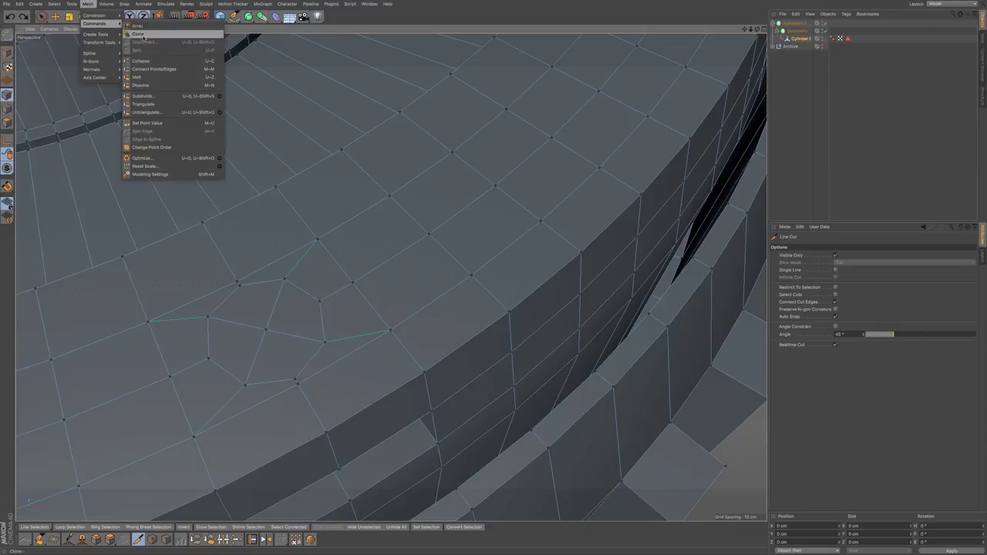
pyautogui.moveTo(113, 65)
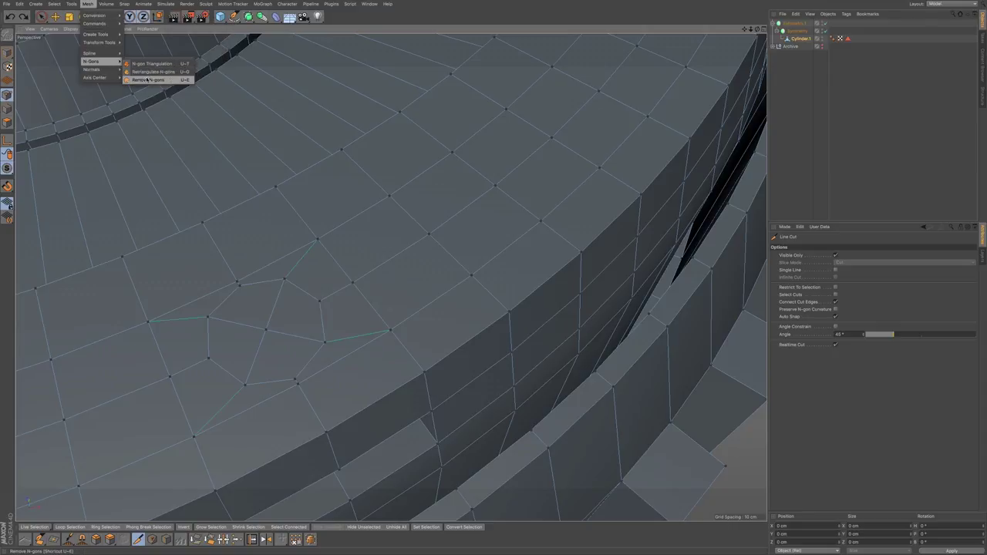
pyautogui.click(147, 80)
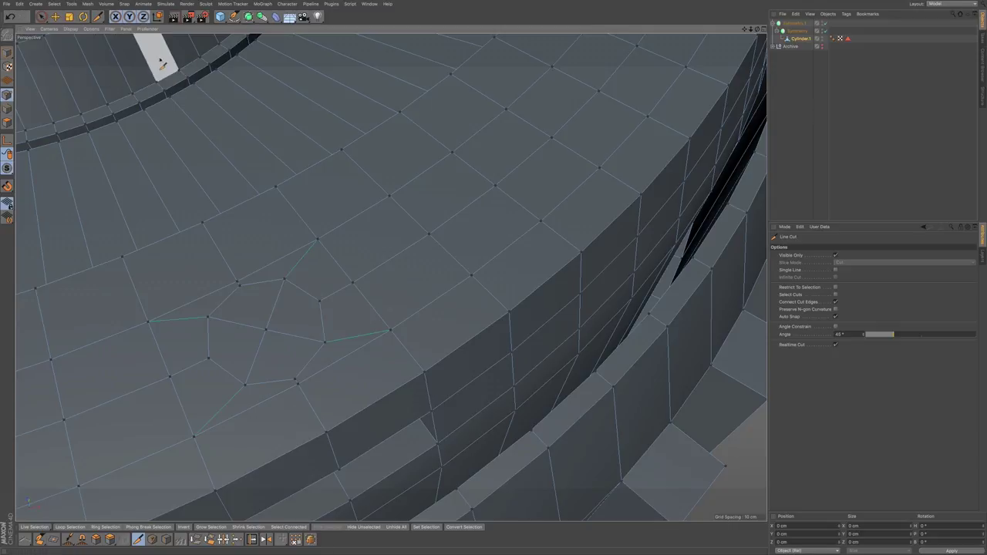
# Step: Try to remove the N-gons while the two polygon loops on the rim's top face are still selected
pyautogui.click(7, 122)
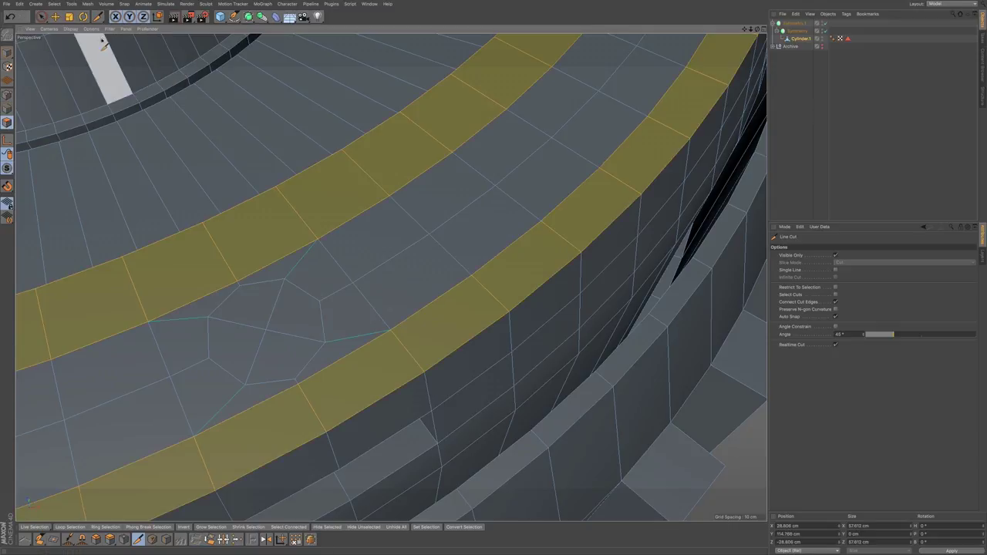
pyautogui.click(88, 5)
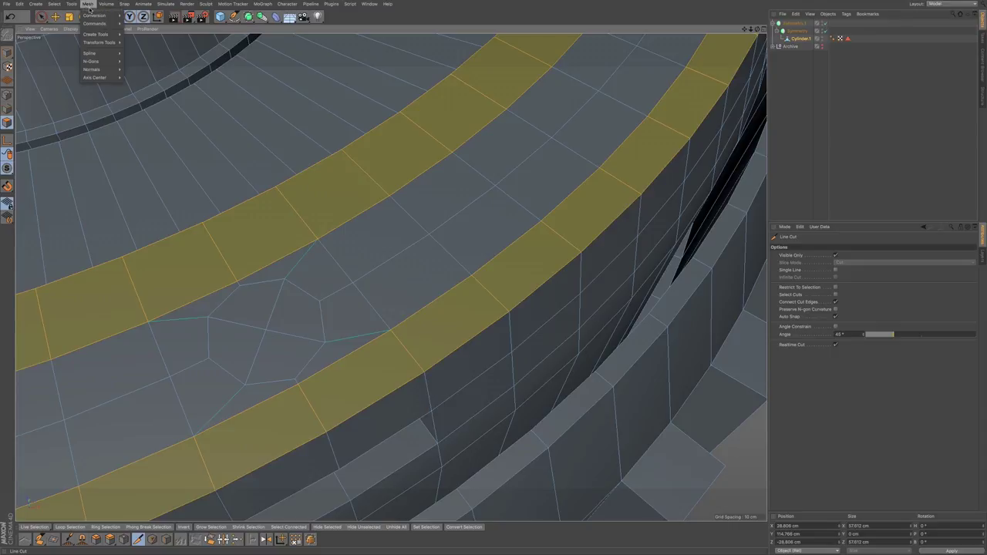
pyautogui.moveTo(92, 61)
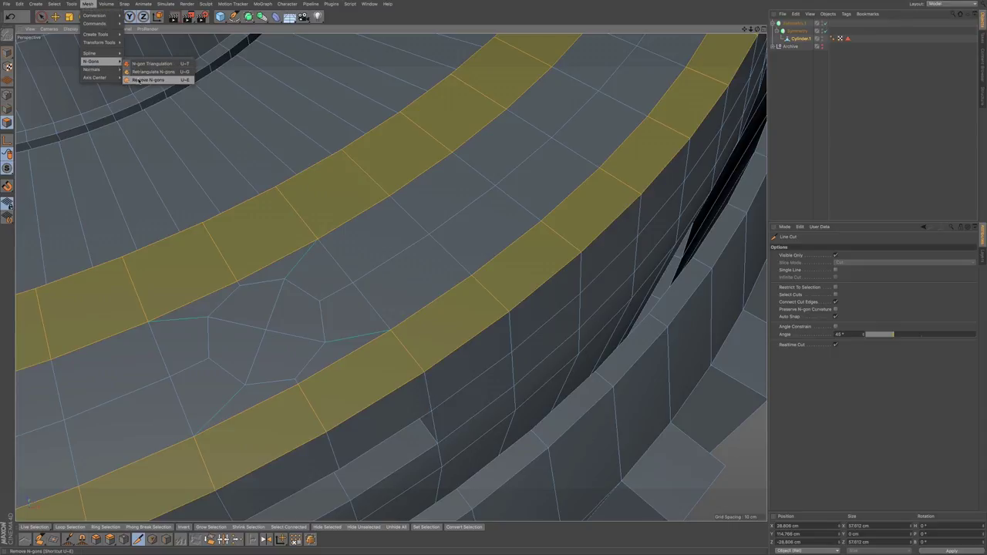
pyautogui.click(143, 80)
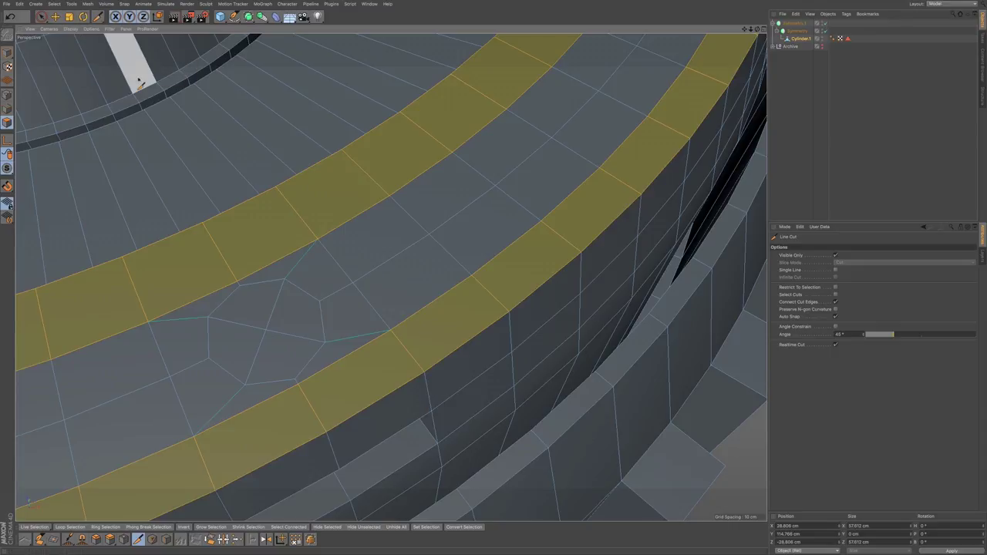
# Step: Clear the polygon selection and remove the N-gons from the whole mesh
pyautogui.click(40, 16)
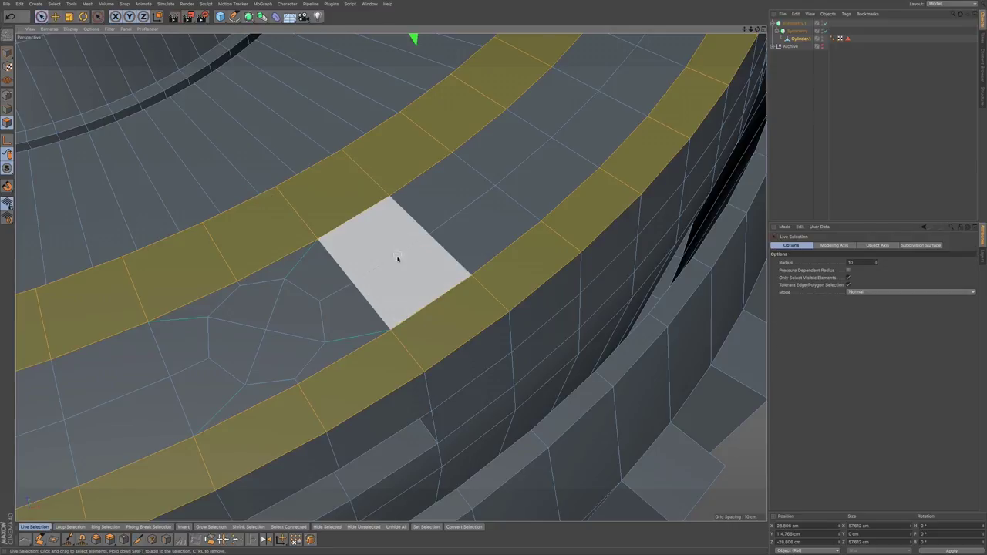
pyautogui.click(746, 463)
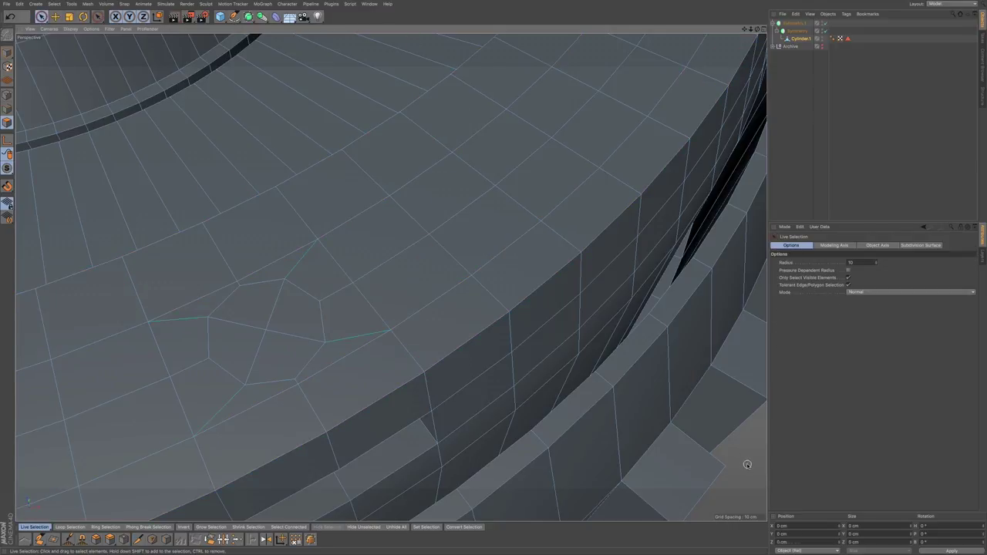
pyautogui.click(71, 4)
pyautogui.moveTo(87, 4)
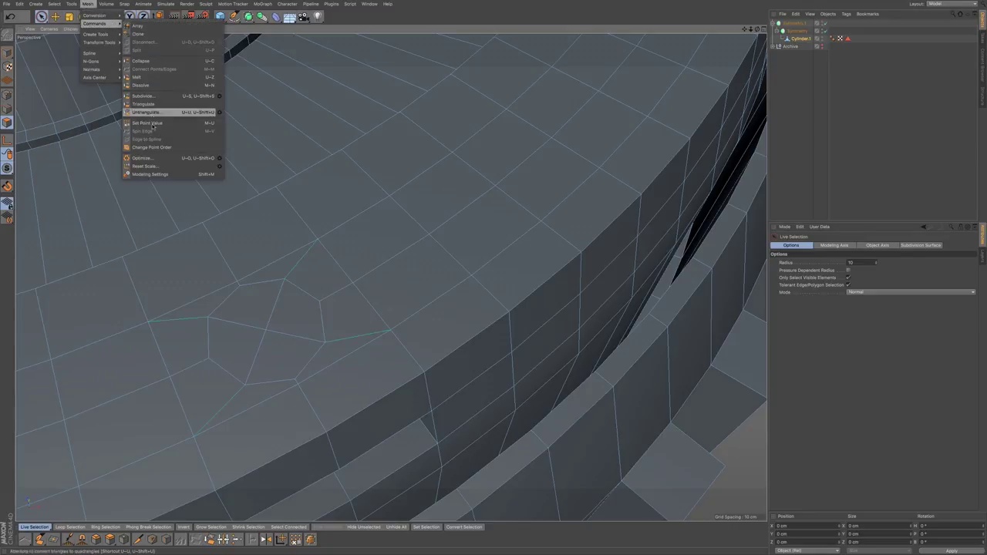
pyautogui.click(136, 79)
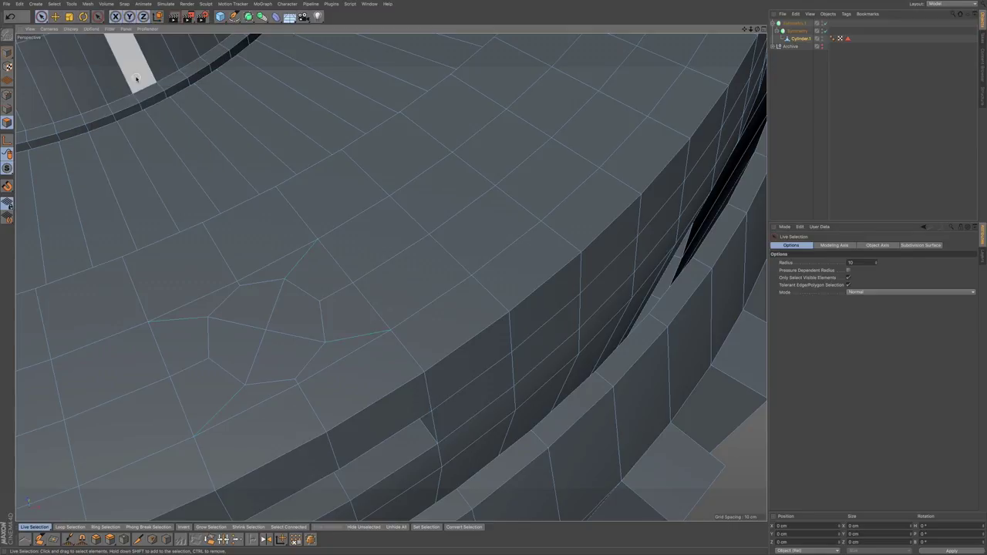
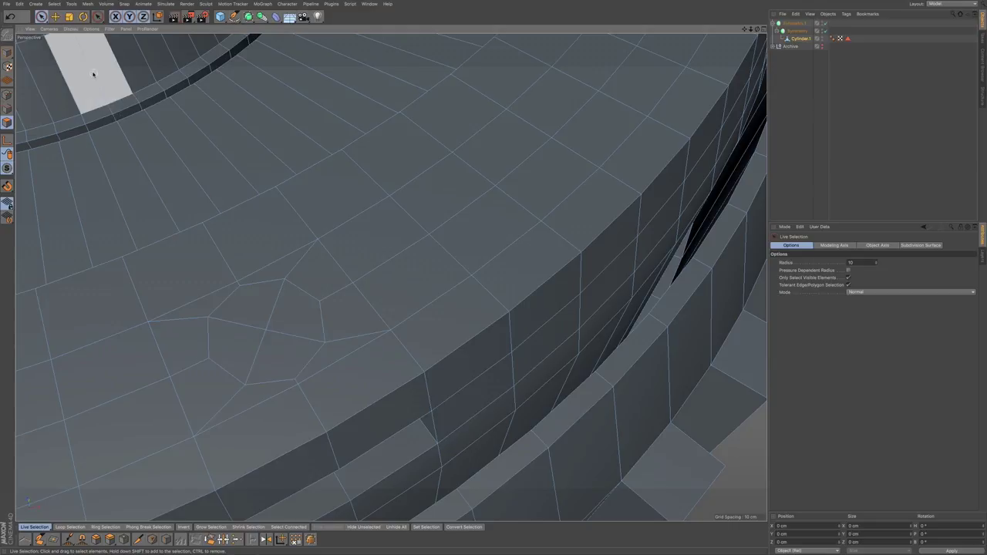
pyautogui.click(71, 4)
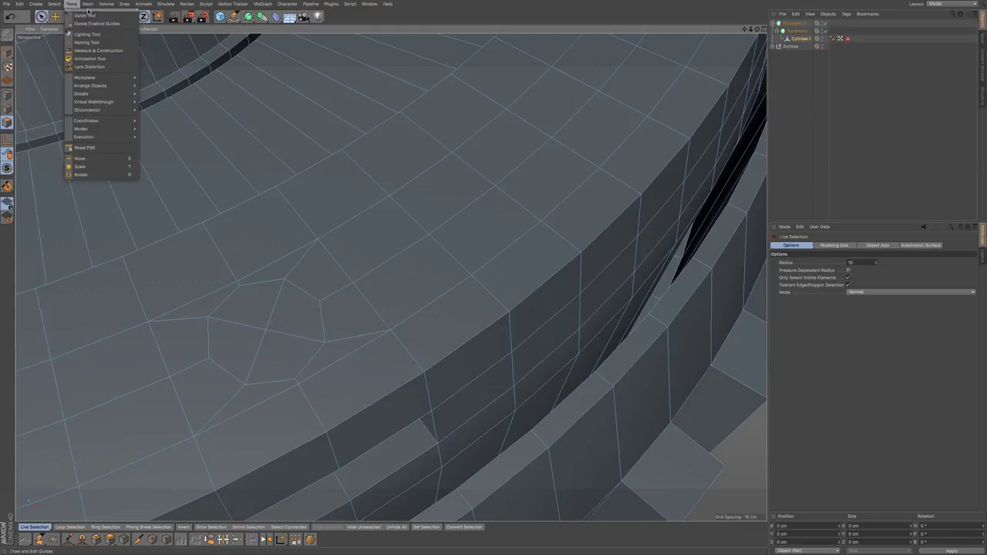
pyautogui.moveTo(87, 7)
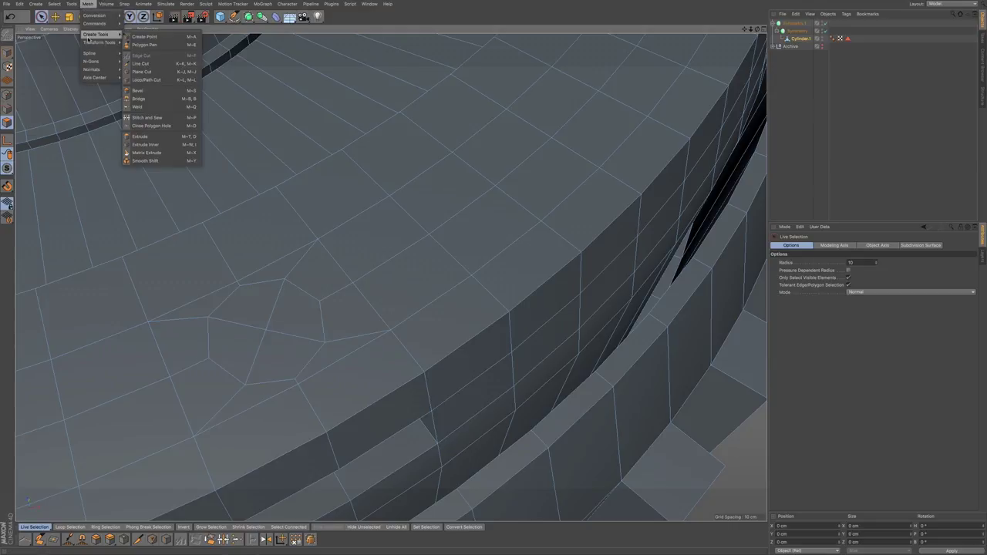
pyautogui.moveTo(92, 26)
pyautogui.moveTo(91, 61)
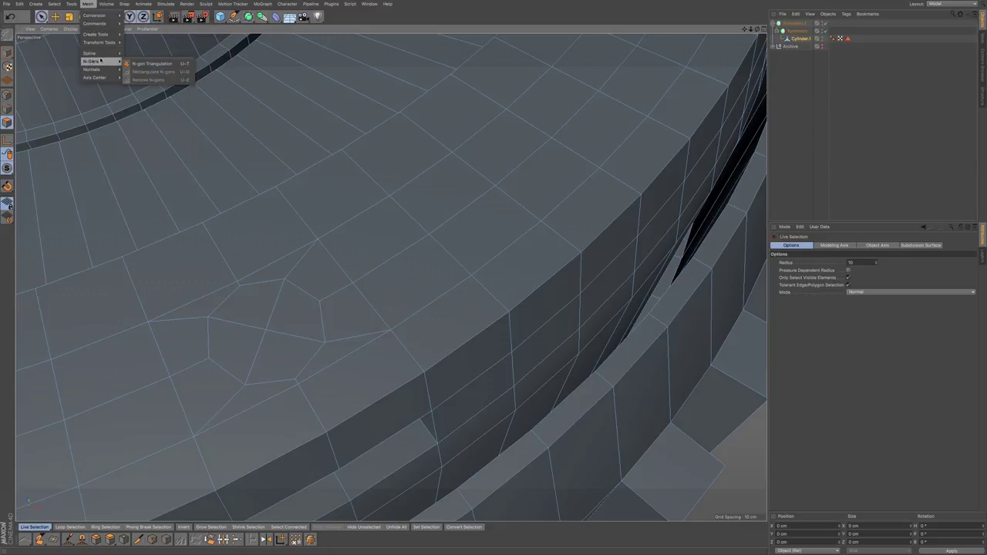
pyautogui.click(393, 285)
# Step: Select the octagon's polygons on the rim's top face and lower them about 1.6 cm to form a recess
pyautogui.click(395, 286)
pyautogui.moveTo(345, 330)
pyautogui.keyDown('alt'); pyautogui.mouseDown()
pyautogui.moveTo(317, 337)
pyautogui.moveTo(336, 325)
pyautogui.moveTo(273, 313)
pyautogui.moveTo(260, 332)
pyautogui.moveTo(286, 320)
pyautogui.mouseUp(); pyautogui.keyUp('alt')
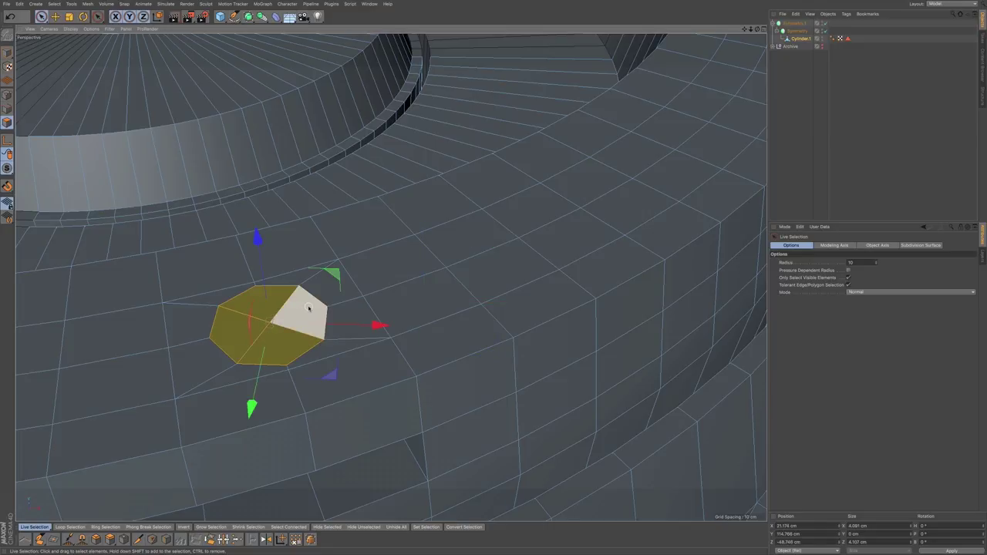
pyautogui.scroll(-5, 305, 317)
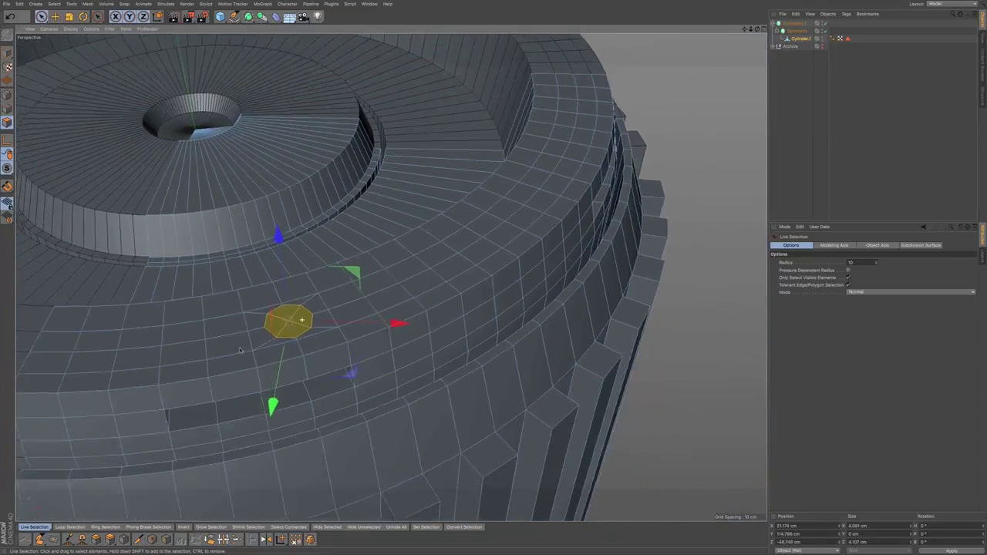
pyautogui.scroll(-3, 242, 350)
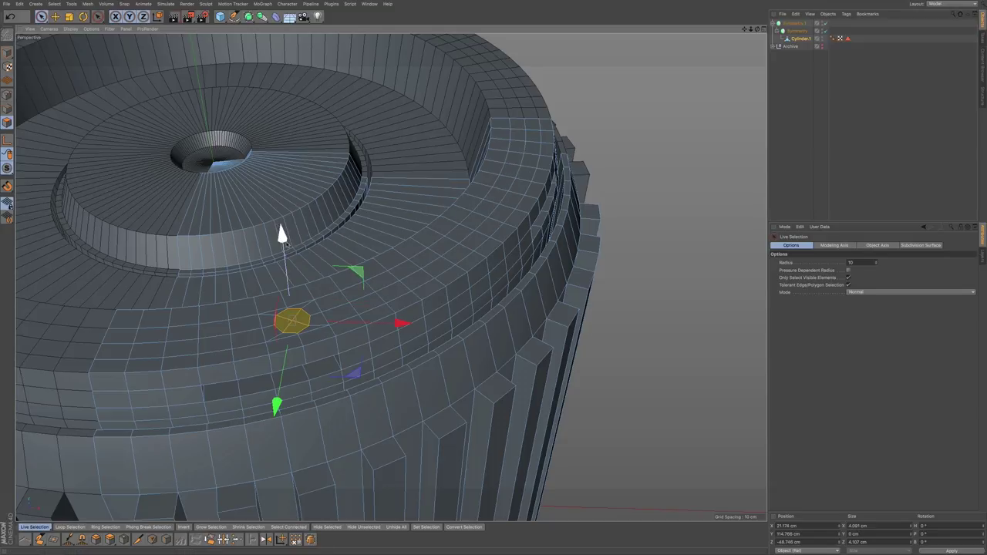
pyautogui.moveTo(281, 234); pyautogui.dragTo(289, 248)
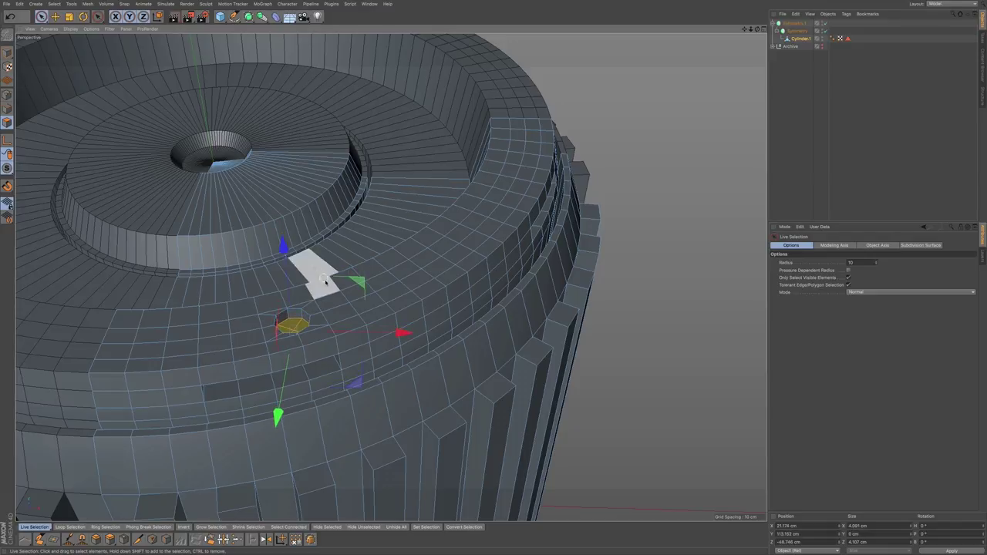
pyautogui.keyDown('alt'); pyautogui.moveTo(337, 315); pyautogui.dragTo(340, 245); pyautogui.keyUp('alt')
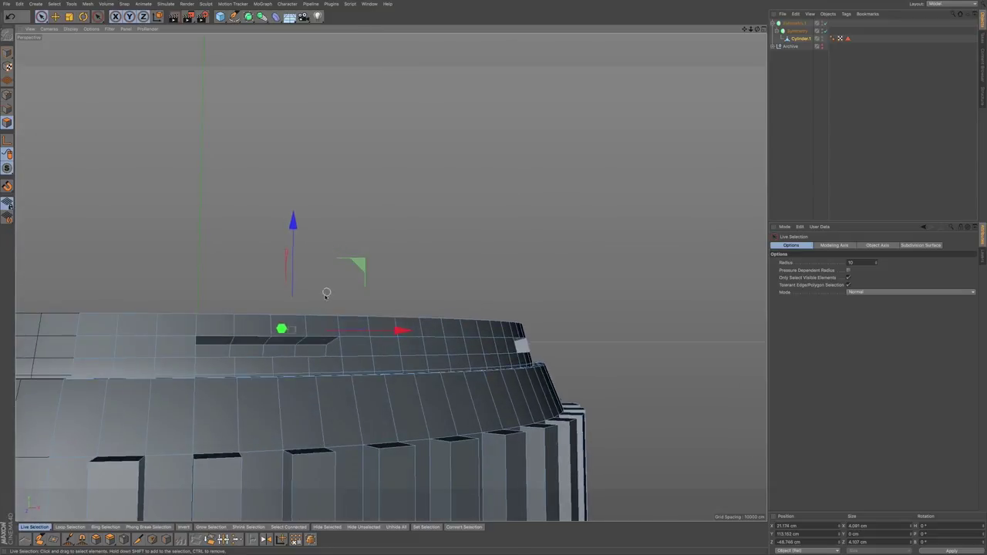
pyautogui.keyDown('alt'); pyautogui.moveTo(317, 329); pyautogui.dragTo(310, 313); pyautogui.keyUp('alt')
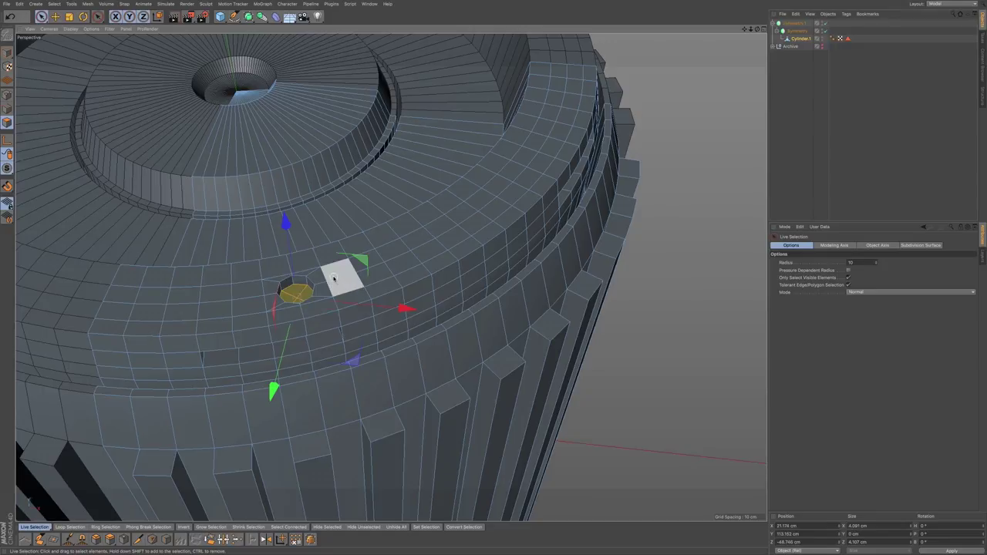
# Step: Scale the recessed octagon's floor polygons down to about 3.4 cm across
pyautogui.press('t')
pyautogui.moveTo(334, 279)
pyautogui.mouseDown()
pyautogui.moveTo(294, 290)
pyautogui.moveTo(326, 287)
pyautogui.mouseUp()
pyautogui.scroll(-3, 325, 286)
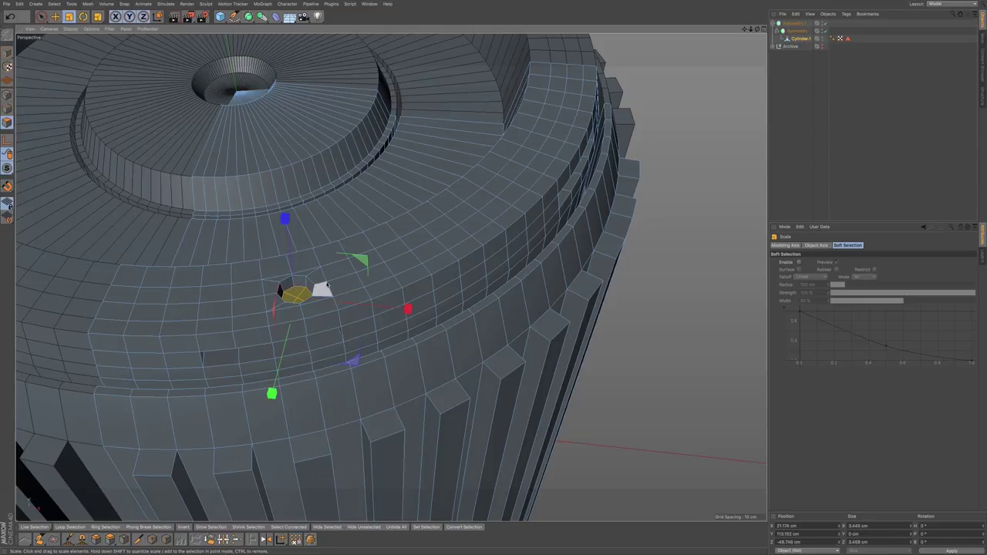
# Step: Select two more points on the rim's middle loop, spaced along the quarter mesh beyond the recessed octagon
pyautogui.keyDown('alt'); pyautogui.moveTo(337, 267); pyautogui.dragTo(295, 301); pyautogui.keyUp('alt')
pyautogui.keyDown('alt'); pyautogui.moveTo(296, 301); pyautogui.dragTo(270, 308, button='right'); pyautogui.keyUp('alt')
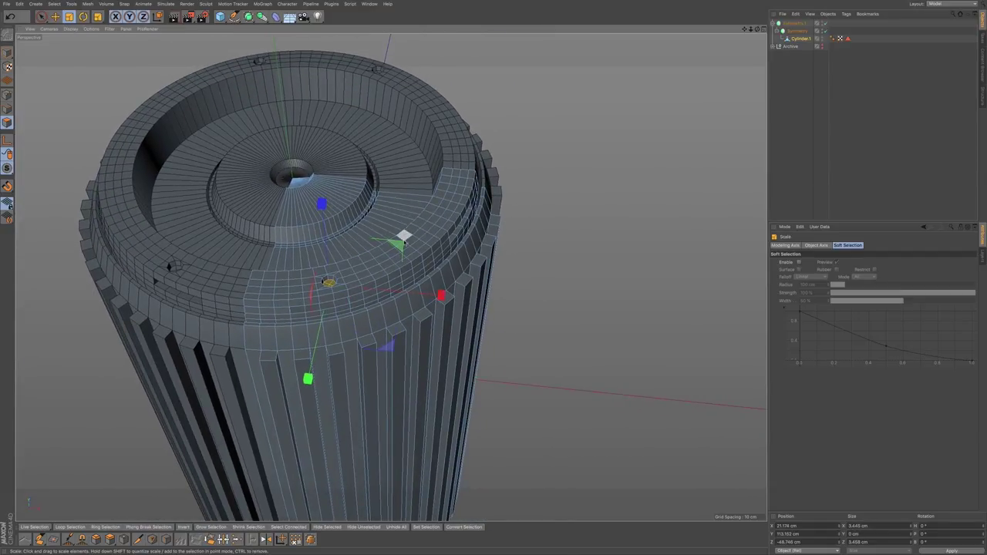
pyautogui.keyDown('alt'); pyautogui.moveTo(425, 225); pyautogui.dragTo(405, 254); pyautogui.keyUp('alt')
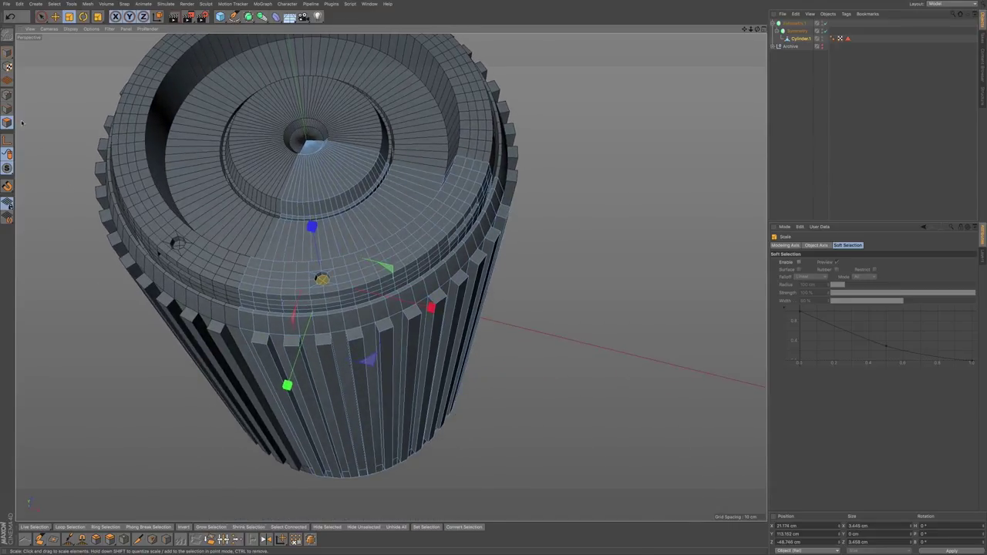
pyautogui.click(7, 95)
pyautogui.click(41, 17)
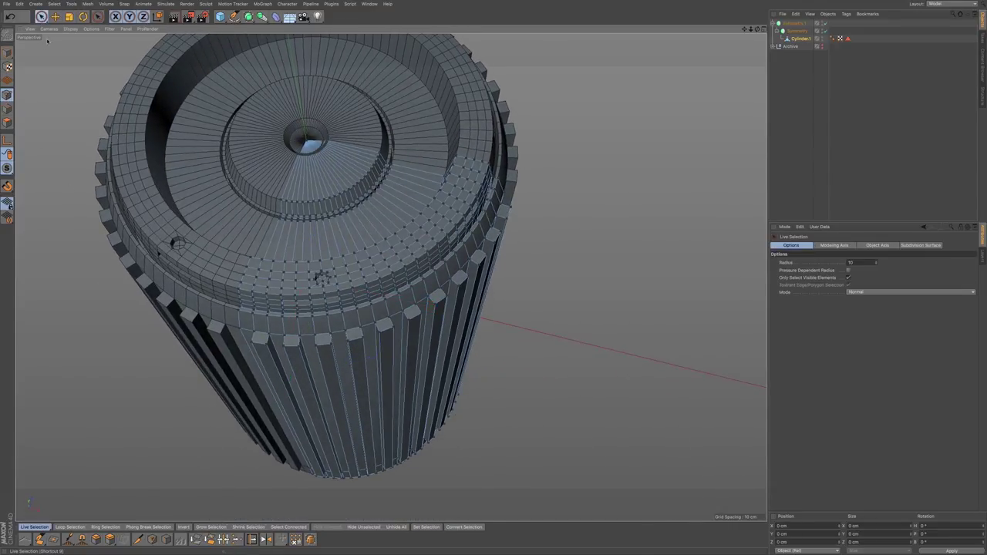
pyautogui.click(395, 254)
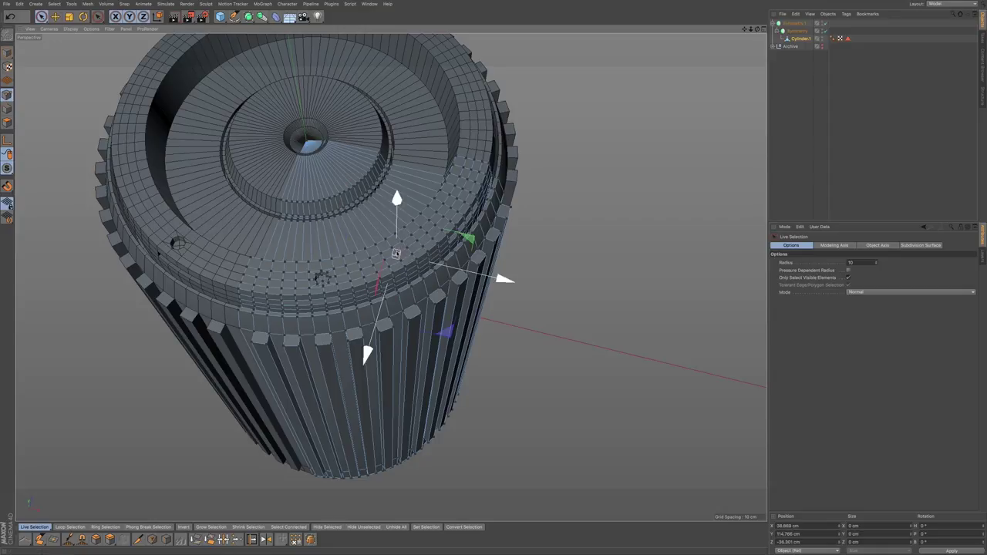
pyautogui.keyDown('shift'); pyautogui.click(451, 207); pyautogui.keyUp('shift')
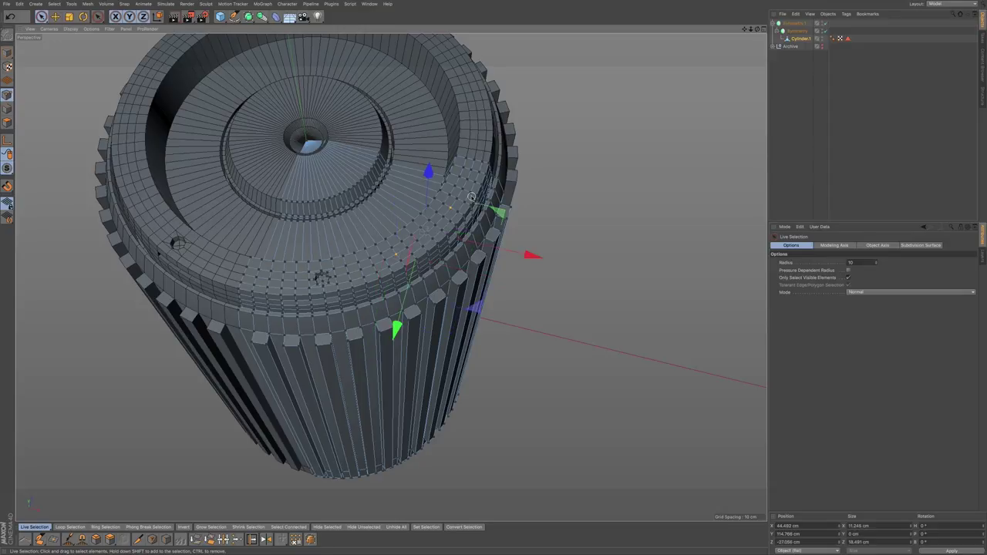
# Step: Try a first bevel of the two selected rim points with subdivision 1 and depth -100 %
pyautogui.press('m')
pyautogui.press('s')
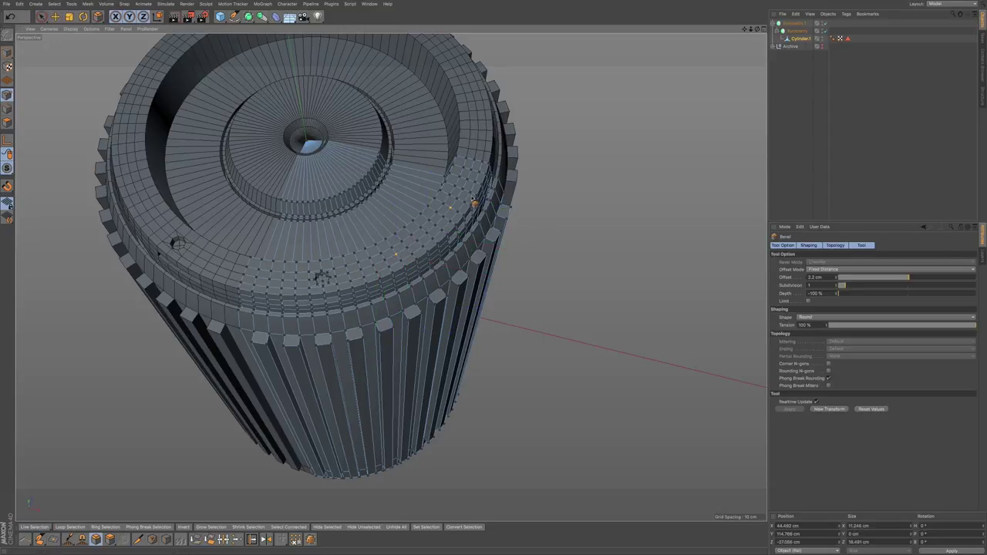
pyautogui.moveTo(532, 271); pyautogui.dragTo(536, 271)
pyautogui.click(533, 264)
pyautogui.moveTo(413, 258); pyautogui.dragTo(501, 253)
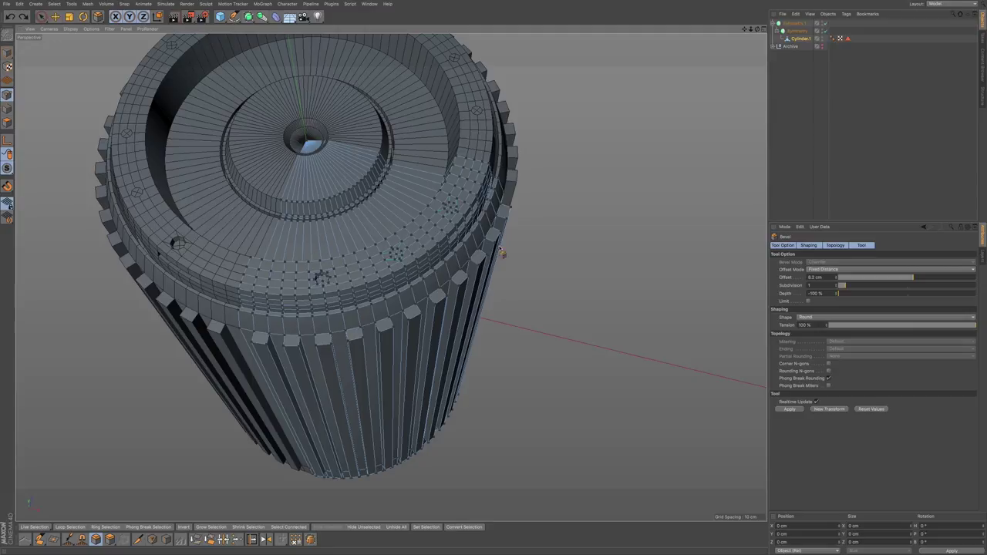
pyautogui.scroll(10, 537, 242)
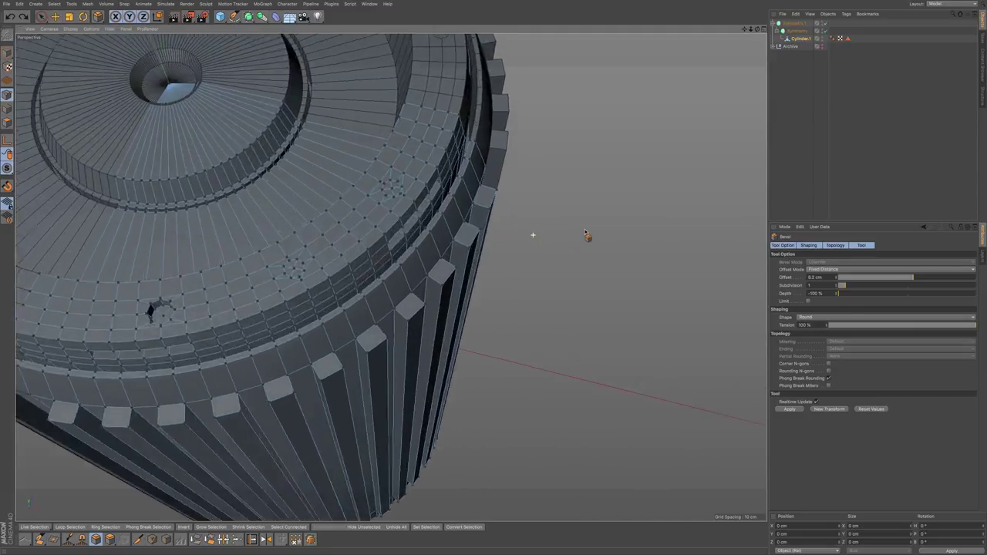
pyautogui.keyDown('alt'); pyautogui.moveTo(585, 278); pyautogui.dragTo(591, 274, button='middle'); pyautogui.keyUp('alt')
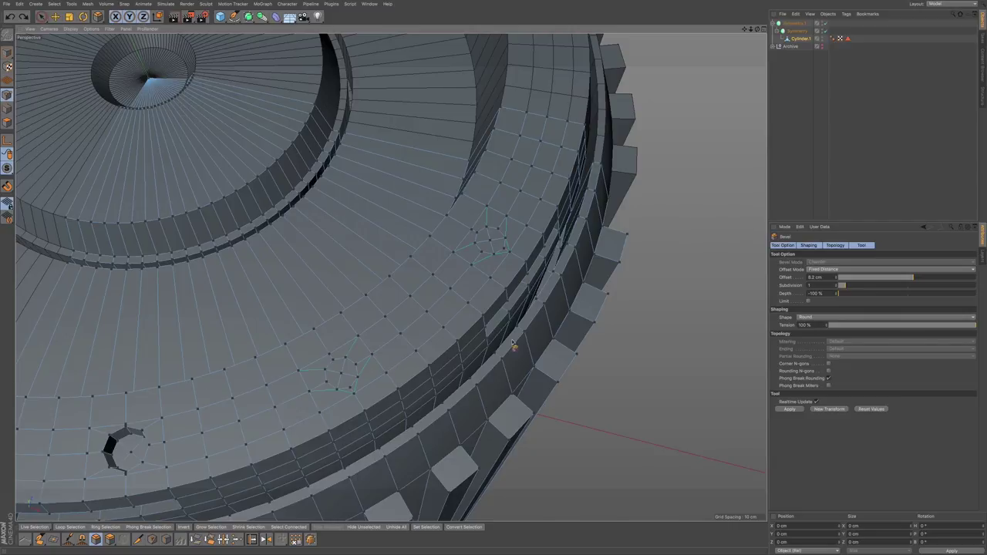
pyautogui.hotkey('ctrl', 'z')
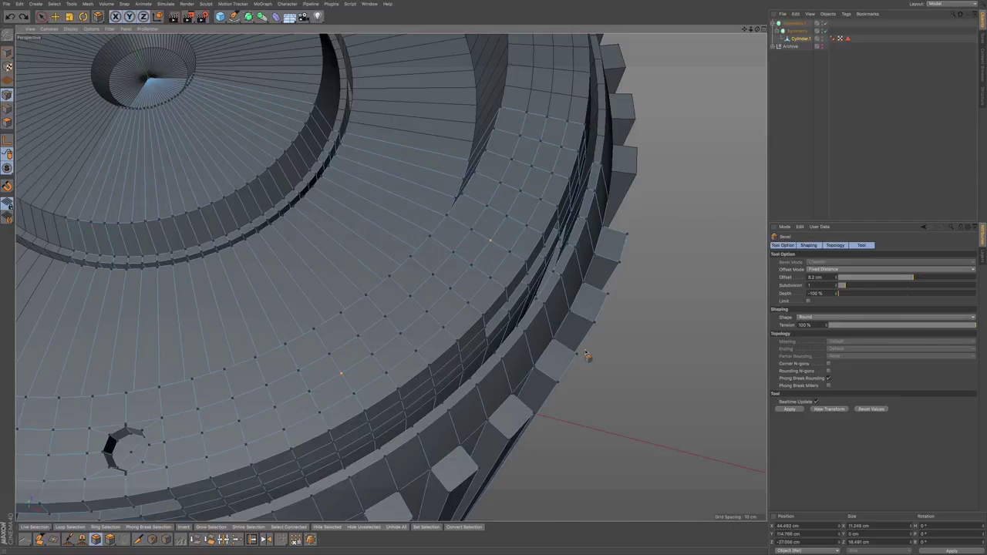
# Step: Bevel the two selected rim points into octagons with offset about 1.8 cm, subdivision 1 and depth -100 %
pyautogui.moveTo(631, 334); pyautogui.dragTo(682, 324)
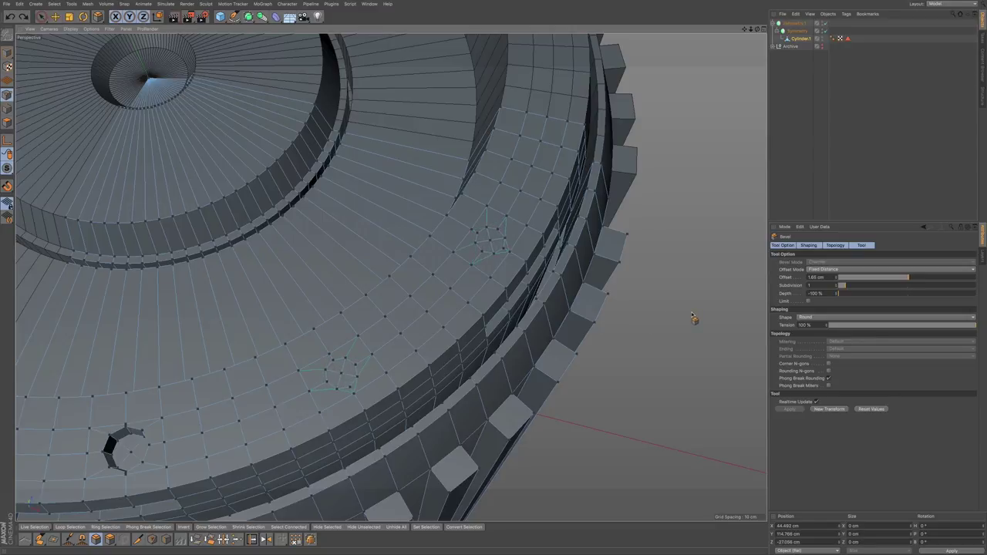
pyautogui.moveTo(694, 312); pyautogui.dragTo(702, 312)
pyautogui.moveTo(702, 312); pyautogui.dragTo(702, 312)
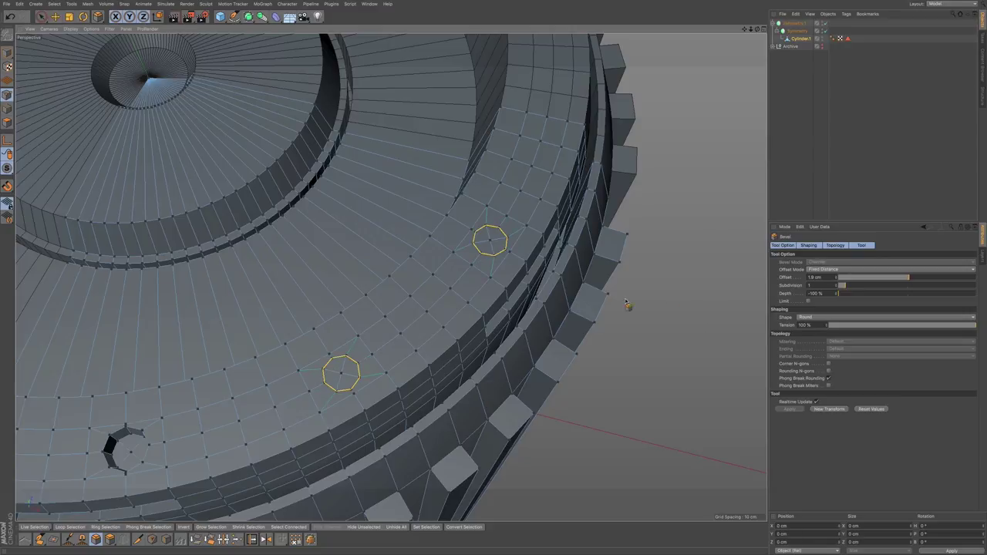
# Step: Clear the recessed octagon's polygon selection and remove the N-gons from the quarter mesh
pyautogui.click(8, 122)
pyautogui.click(41, 16)
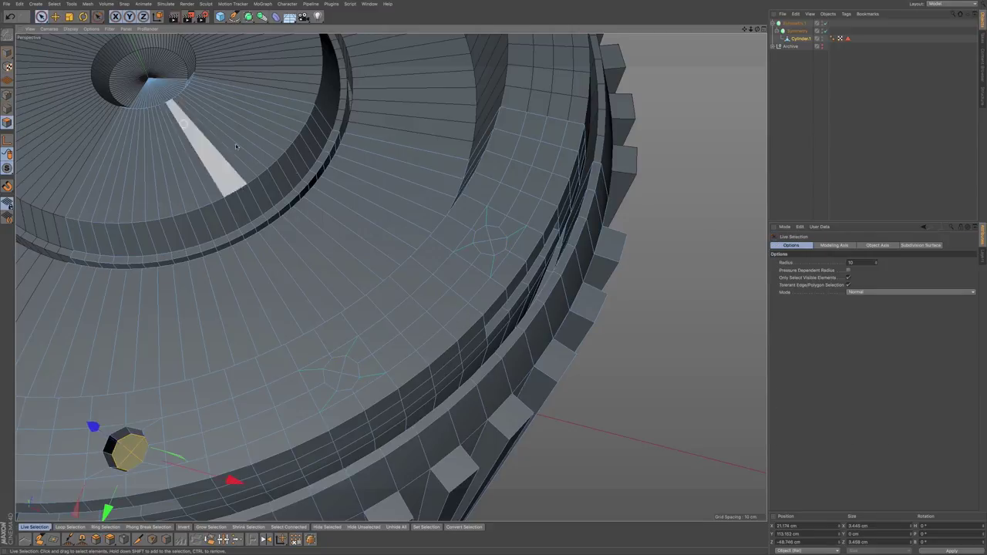
pyautogui.press('Delete')
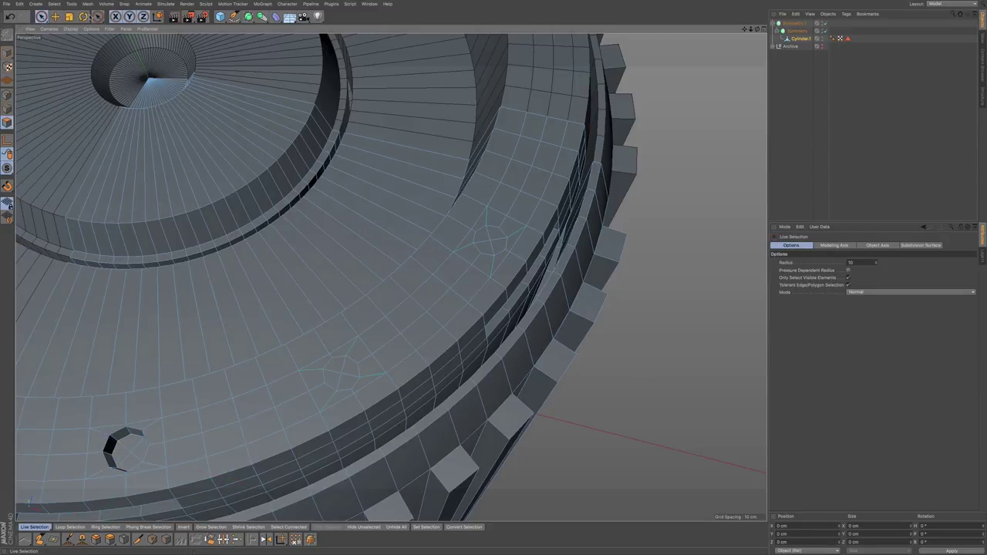
pyautogui.click(88, 5)
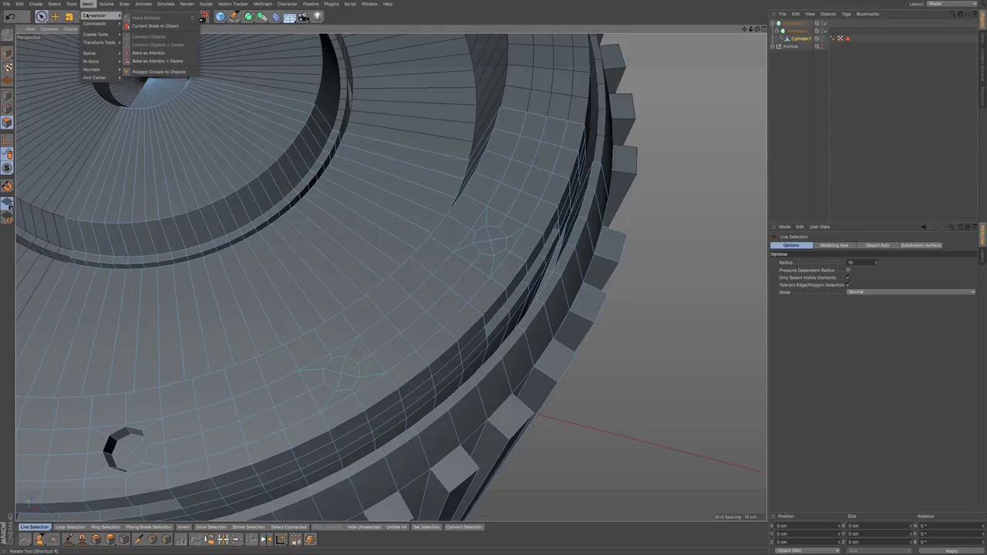
pyautogui.moveTo(98, 61)
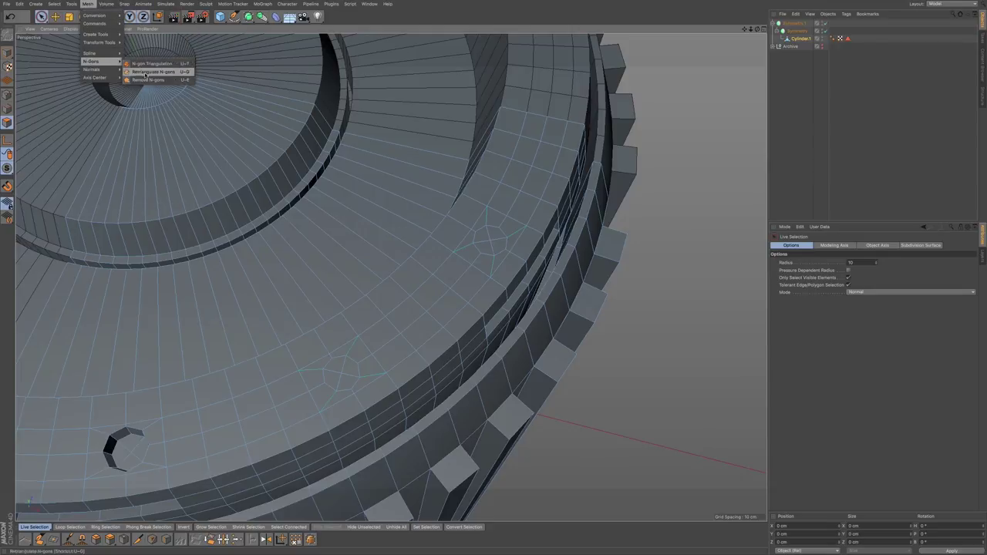
pyautogui.click(141, 78)
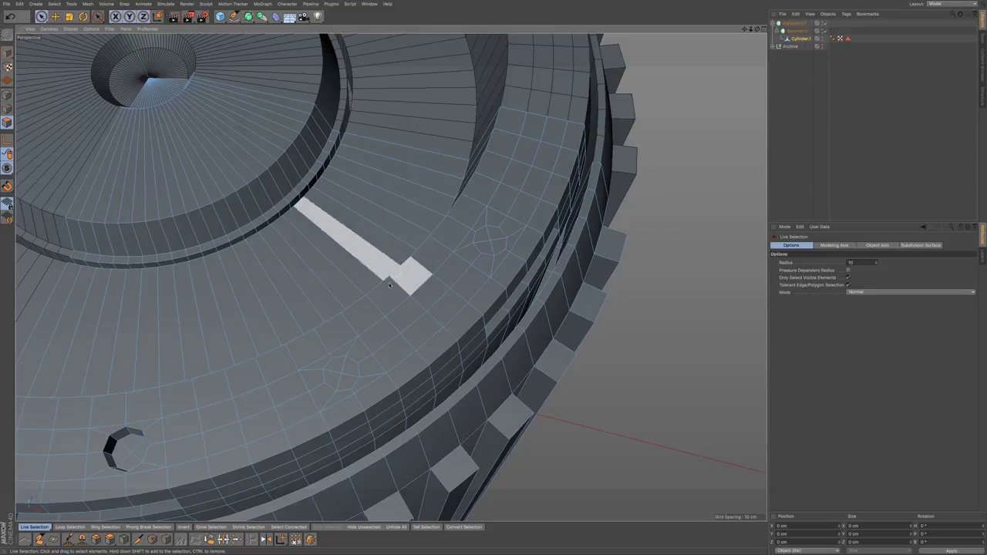
# Step: Extrude the rim's middle octagon about 1.8 cm downwards and scale its floor polygons to about 3.5 cm across
pyautogui.click(342, 378)
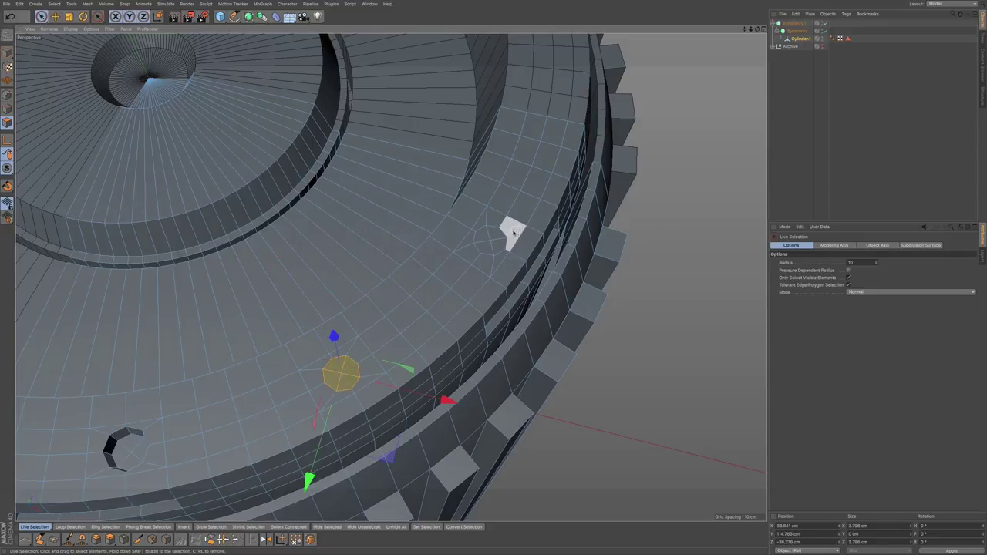
pyautogui.moveTo(341, 336); pyautogui.dragTo(344, 348)
pyautogui.press('t')
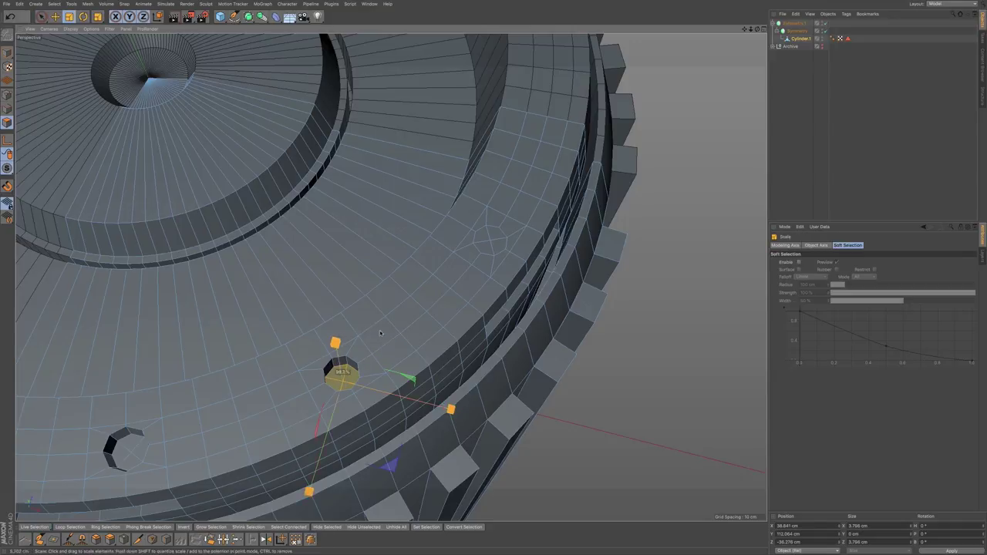
pyautogui.moveTo(368, 345); pyautogui.dragTo(366, 345)
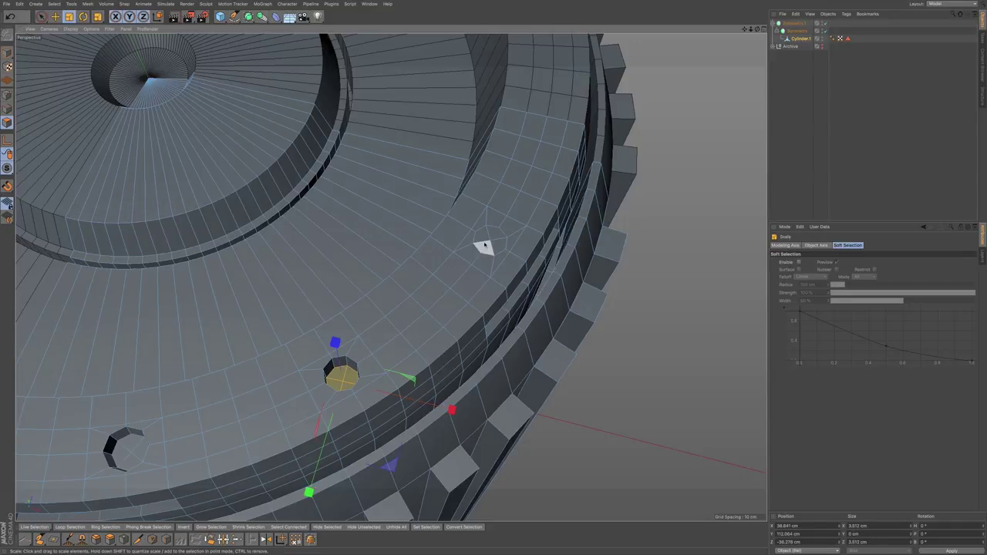
# Step: Extrude the remaining flat octagon on the rim's top downwards and scale its floor polygons to about 3.3 cm across
pyautogui.press('space')
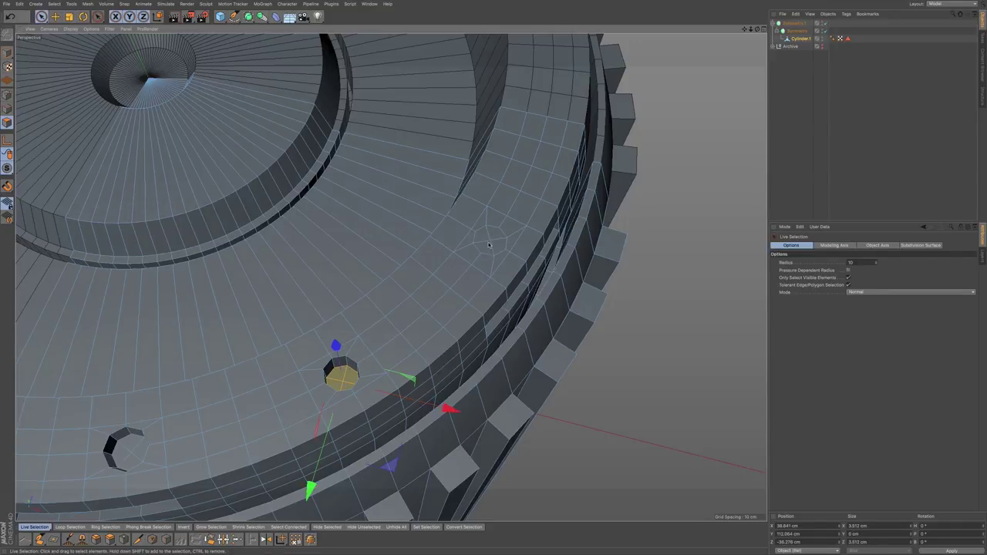
pyautogui.click(488, 242)
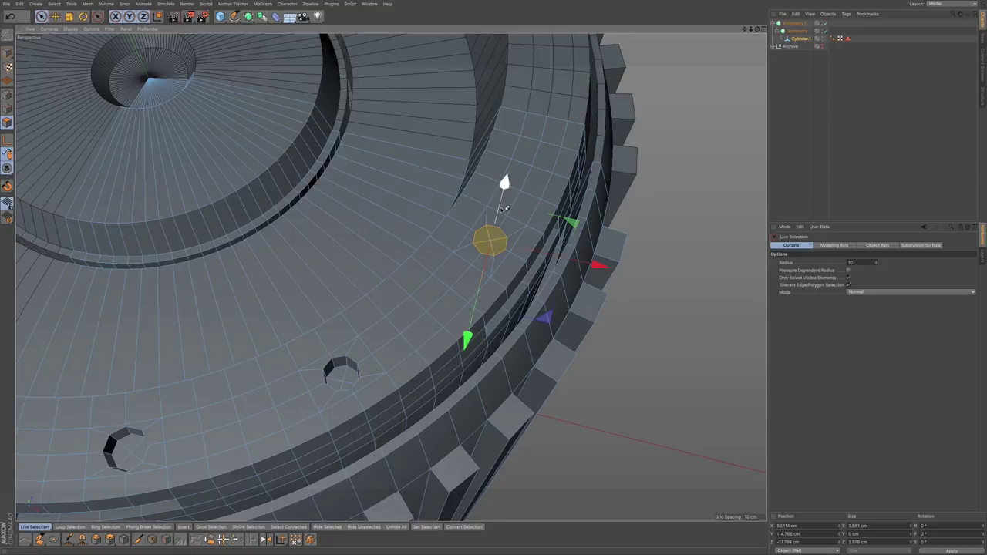
pyautogui.moveTo(505, 183); pyautogui.dragTo(505, 223)
pyautogui.press('t')
# Step: Examine the whole can and the recessed holes on the rim's top from a distance and up close
pyautogui.moveTo(398, 294)
pyautogui.keyDown('alt'); pyautogui.mouseDown()
pyautogui.moveTo(314, 330)
pyautogui.moveTo(372, 323)
pyautogui.moveTo(393, 282)
pyautogui.mouseUp(); pyautogui.keyUp('alt')
pyautogui.scroll(-1, 396, 280)
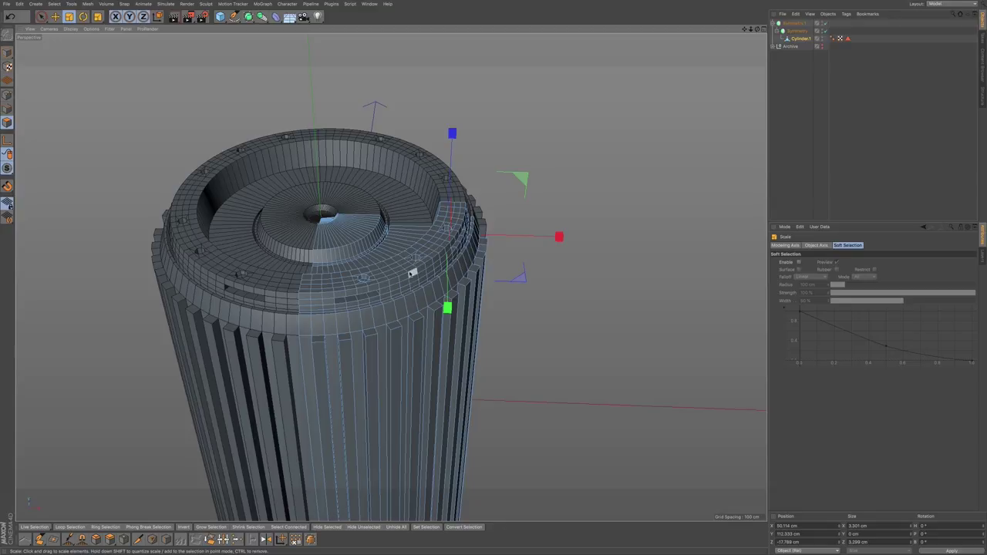
pyautogui.keyDown('alt'); pyautogui.moveTo(398, 297); pyautogui.dragTo(432, 250); pyautogui.keyUp('alt')
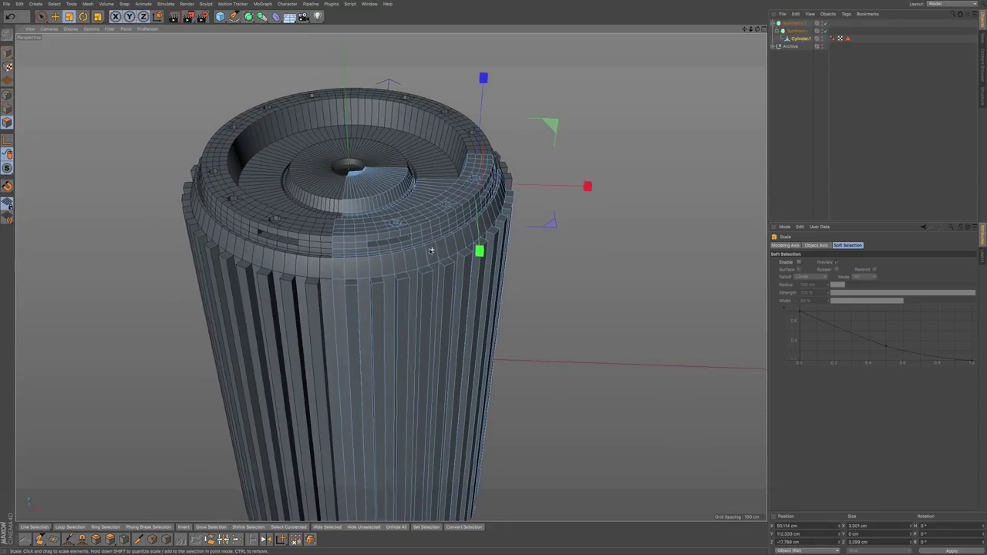
pyautogui.scroll(-2, 432, 251)
pyautogui.keyDown('alt'); pyautogui.moveTo(428, 281); pyautogui.dragTo(411, 250, button='middle'); pyautogui.keyUp('alt')
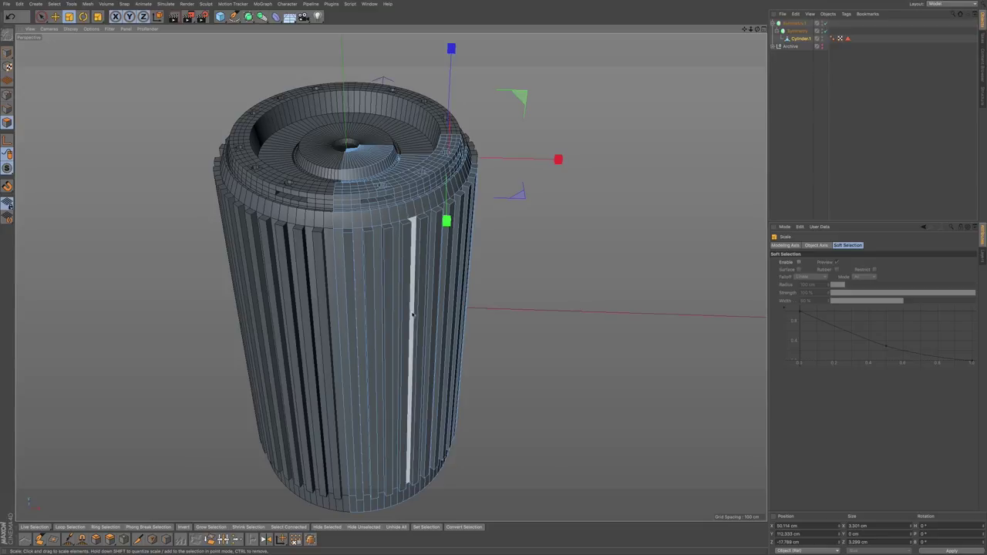
pyautogui.moveTo(390, 275)
pyautogui.keyDown('alt'); pyautogui.mouseDown()
pyautogui.moveTo(422, 333)
pyautogui.moveTo(401, 270)
pyautogui.mouseUp(); pyautogui.keyUp('alt')
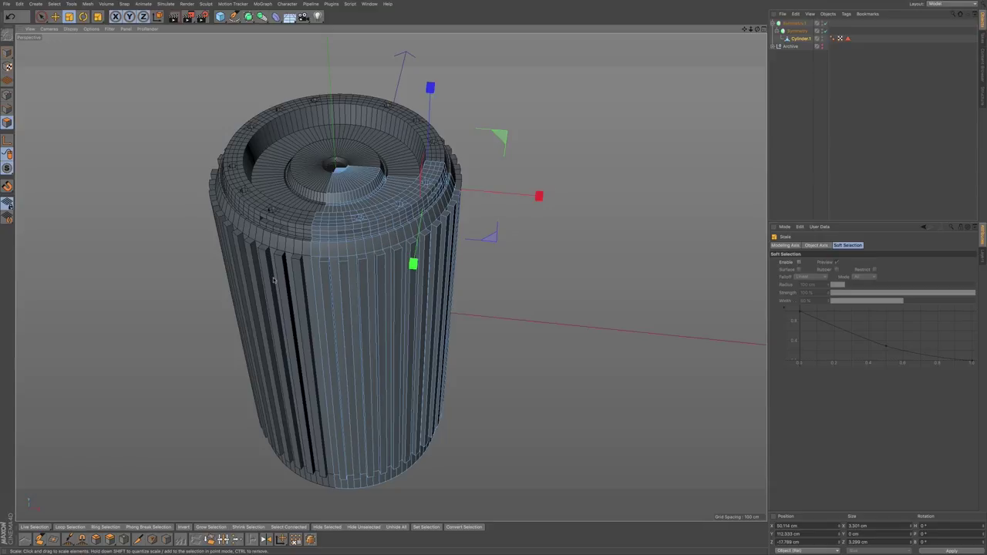
pyautogui.click(42, 17)
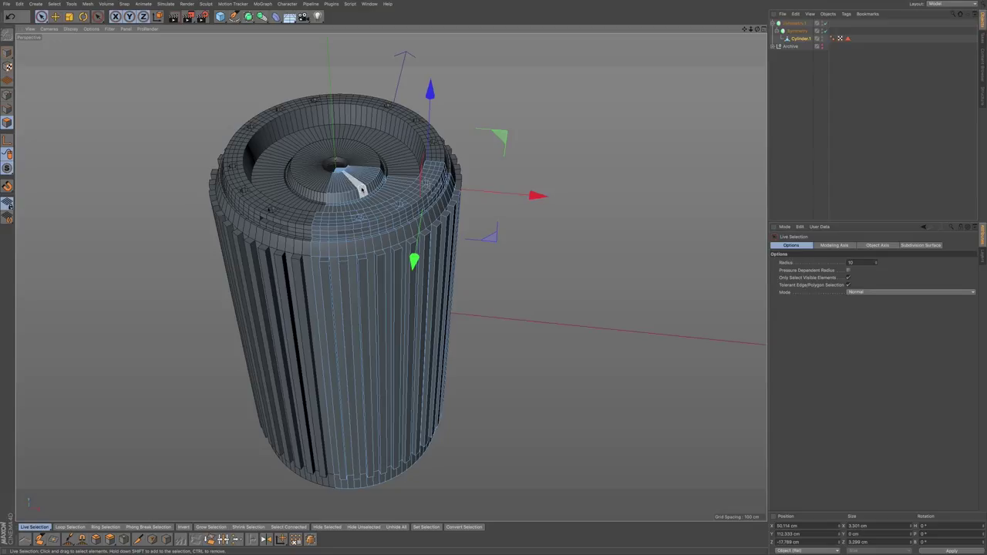
pyautogui.scroll(3, 361, 188)
pyautogui.scroll(8, 361, 188)
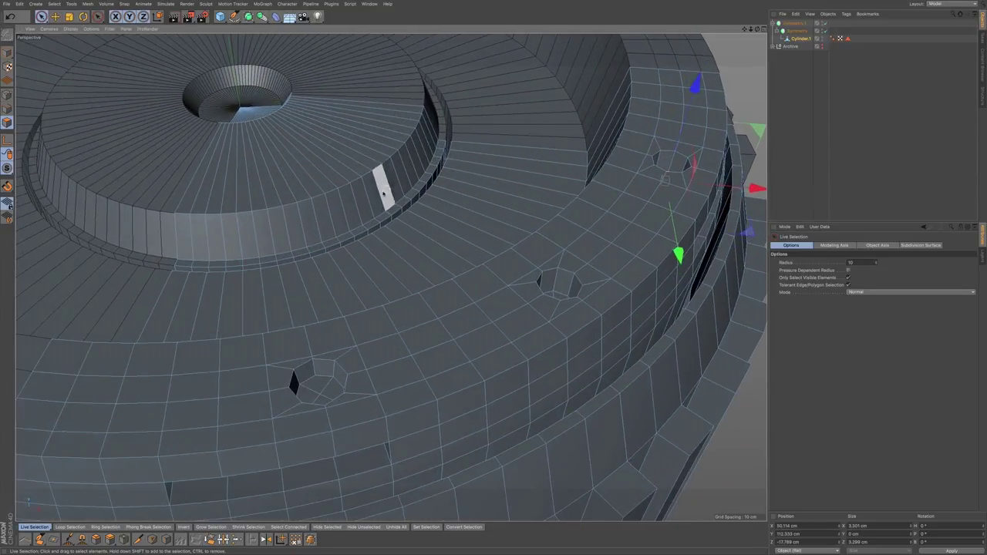
pyautogui.scroll(3, 377, 212)
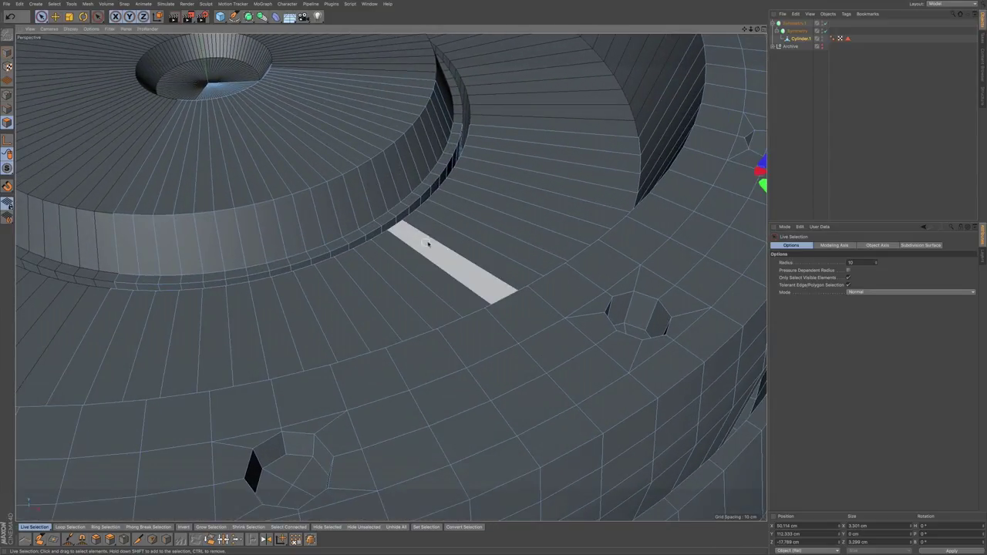
pyautogui.scroll(-7, 609, 362)
pyautogui.keyDown('alt'); pyautogui.moveTo(588, 377); pyautogui.dragTo(547, 328, button='middle'); pyautogui.keyUp('alt')
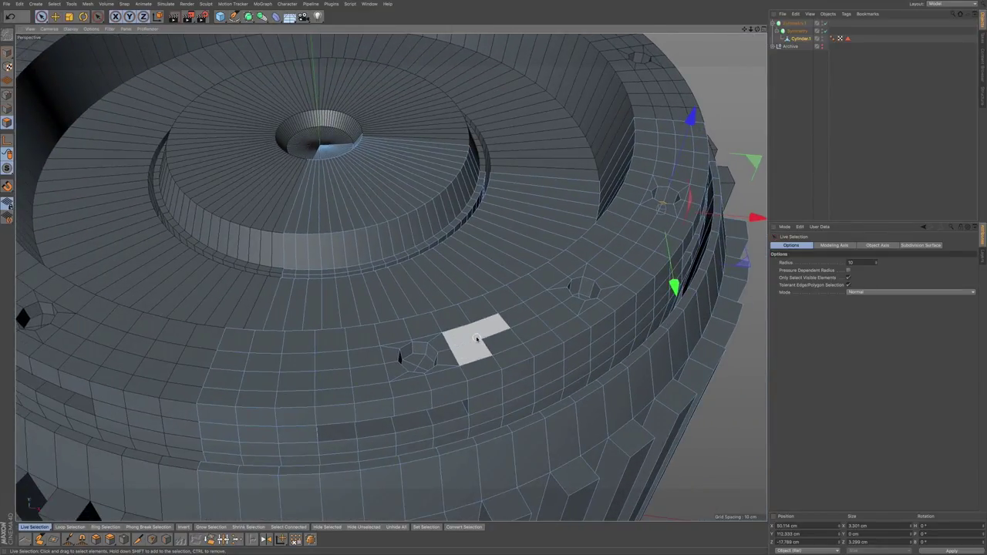
# Step: Bevel the rim's outer top edge loop in Chamfer mode with subdivision 0 and offset 0.5 cm
pyautogui.press('e')
pyautogui.click(7, 108)
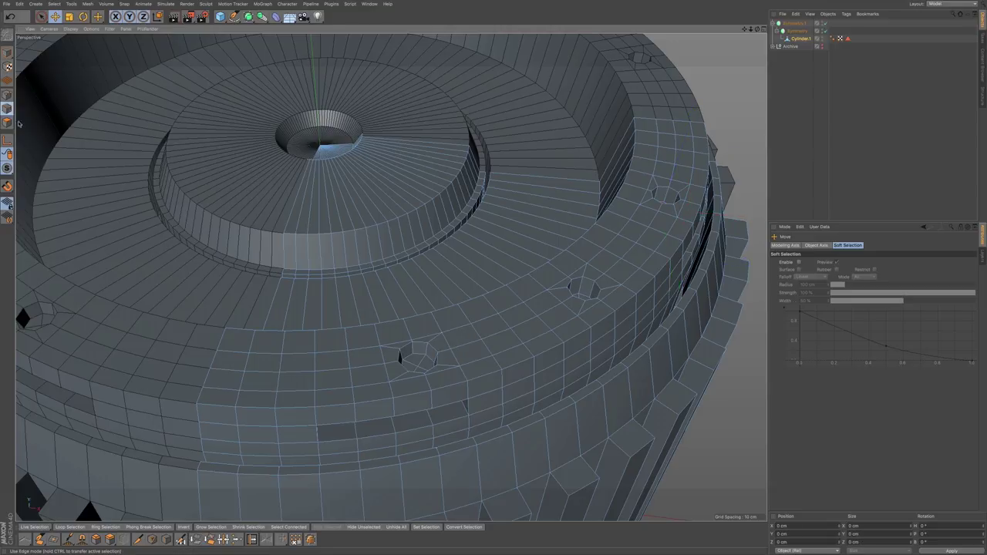
pyautogui.doubleClick(222, 406)
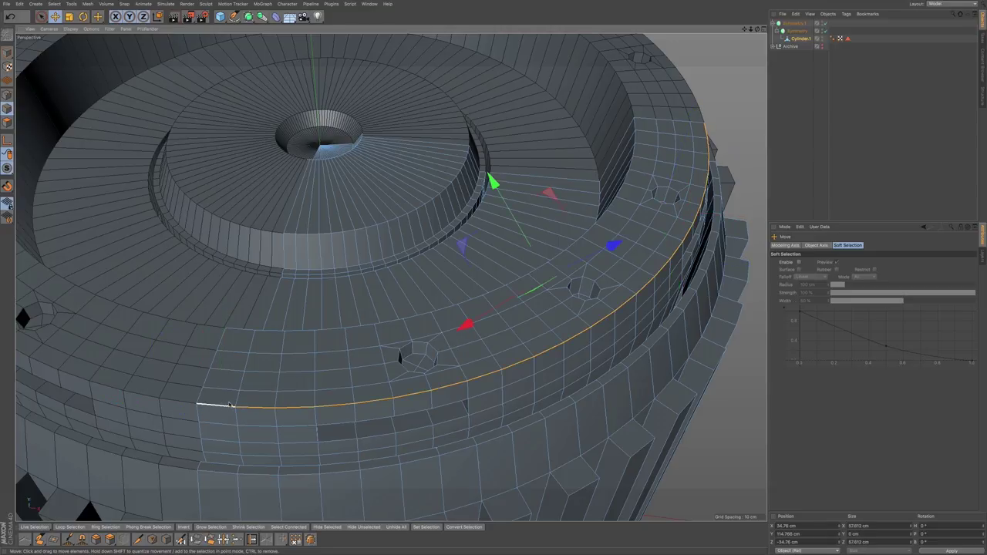
pyautogui.press('m')
pyautogui.press('s')
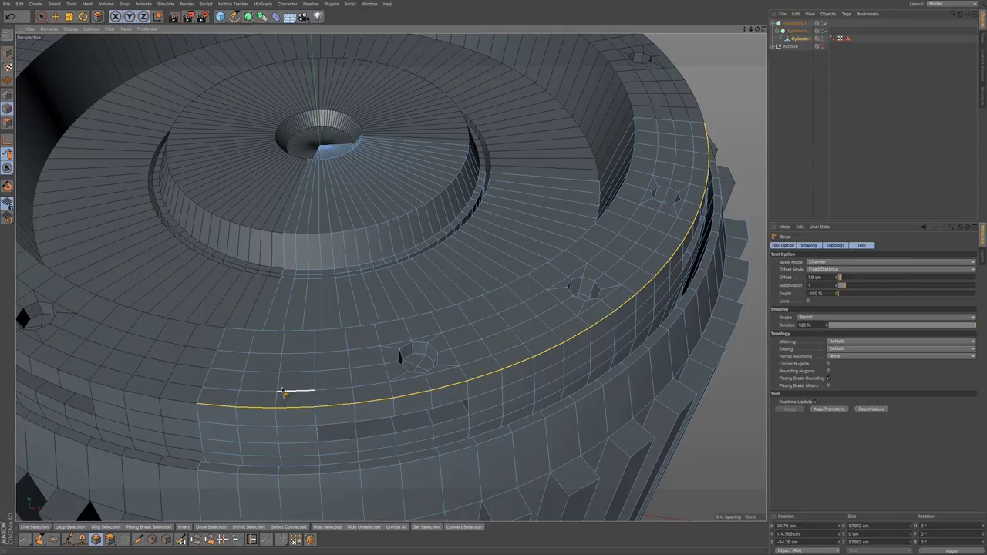
pyautogui.click(838, 288)
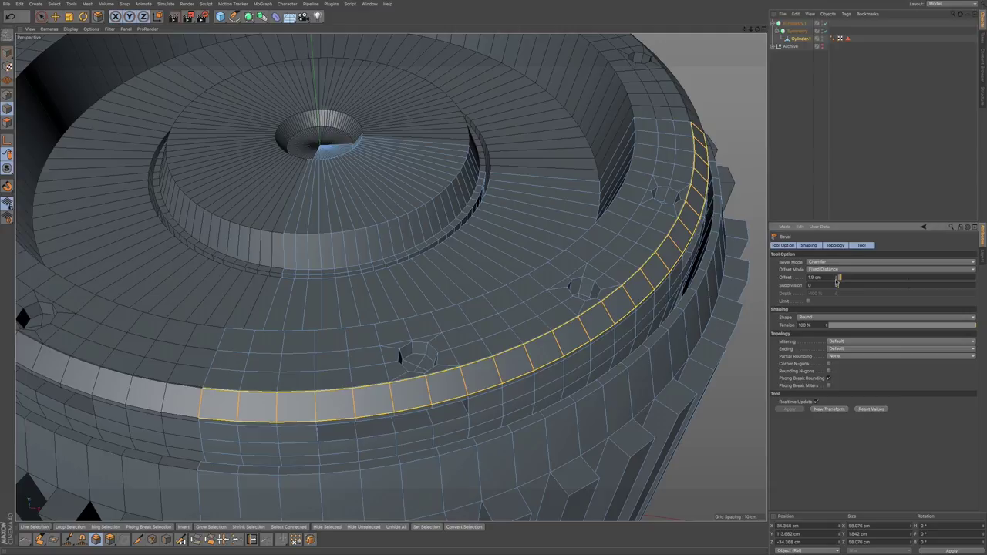
pyautogui.moveTo(837, 279); pyautogui.dragTo(837, 284)
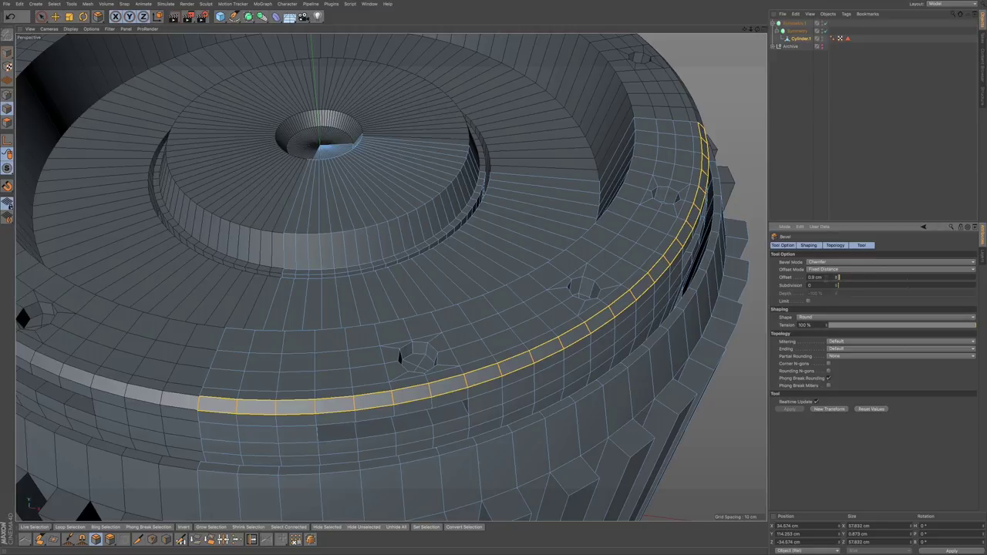
pyautogui.moveTo(838, 277); pyautogui.dragTo(838, 284)
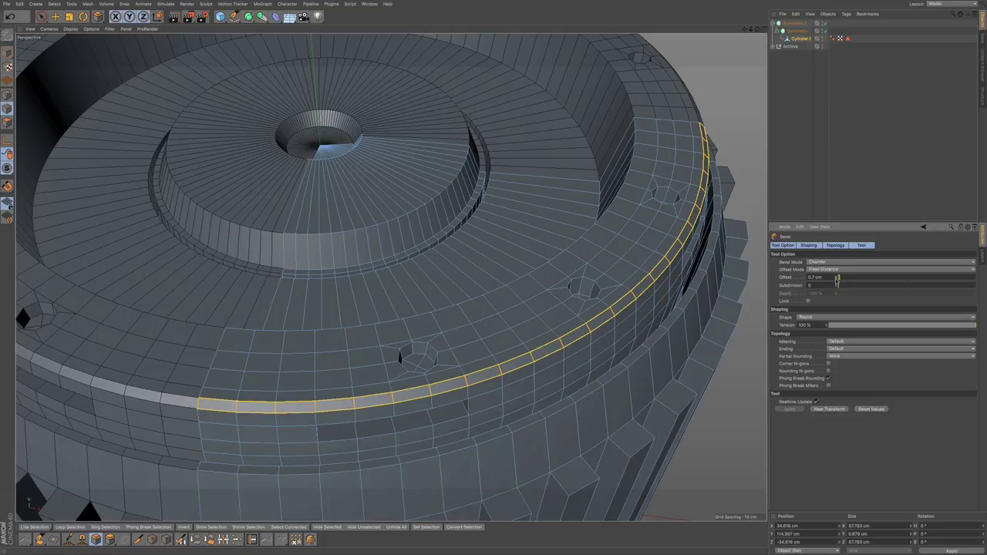
pyautogui.moveTo(838, 279); pyautogui.dragTo(838, 277)
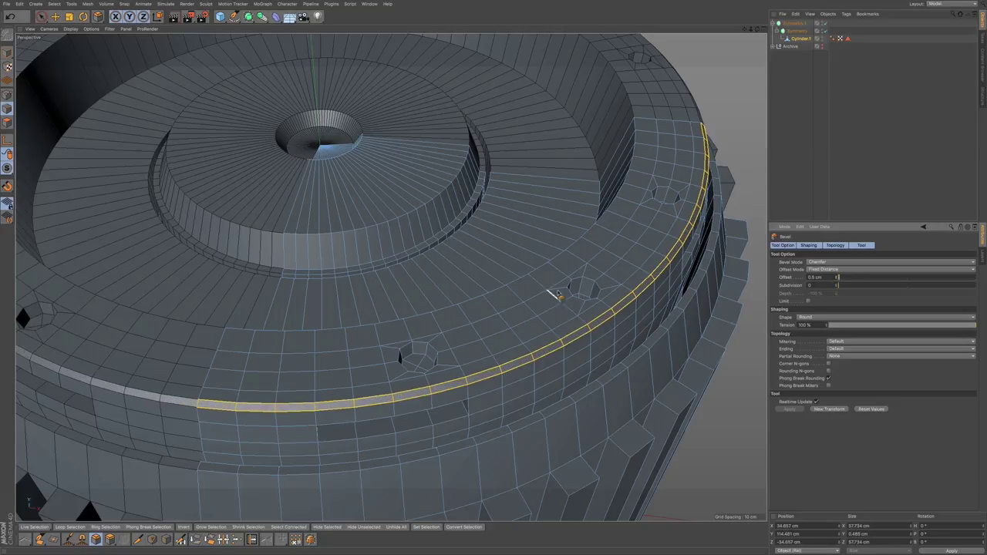
# Step: Bevel the top outer edge loop of the lid's raised central disc with subdivision 0 and offset about 0.55 cm
pyautogui.keyDown('alt'); pyautogui.moveTo(499, 368); pyautogui.dragTo(490, 270); pyautogui.keyUp('alt')
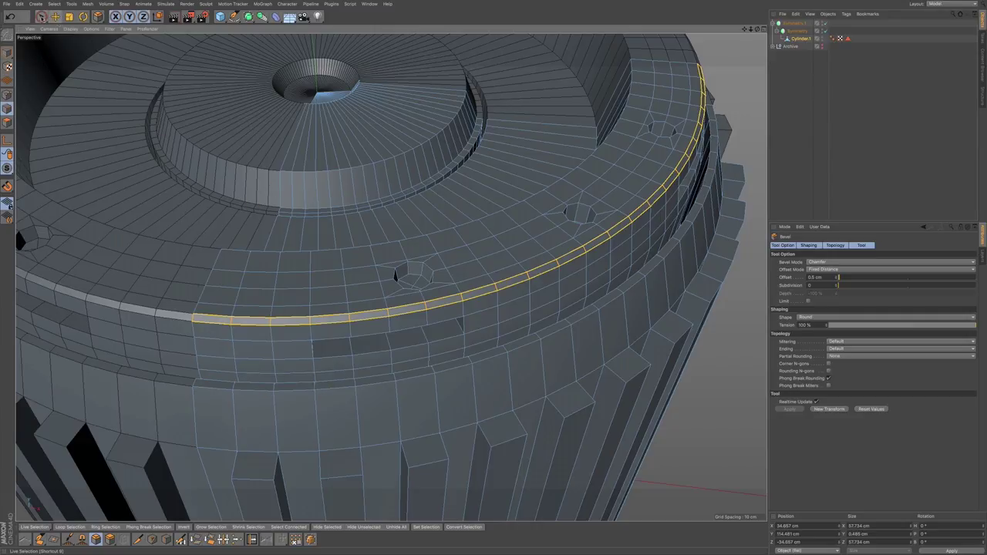
pyautogui.click(55, 16)
pyautogui.doubleClick(285, 172)
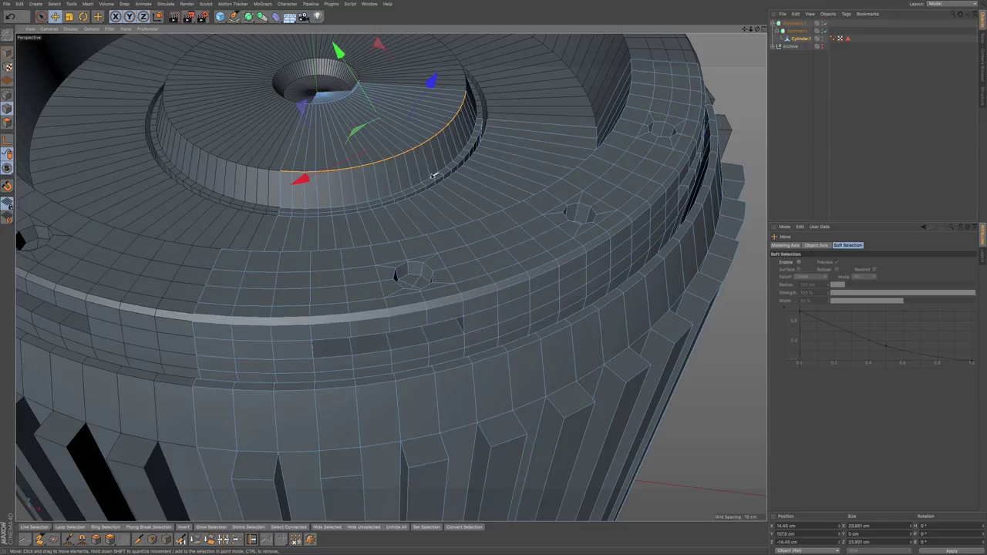
pyautogui.press('m')
pyautogui.press('s')
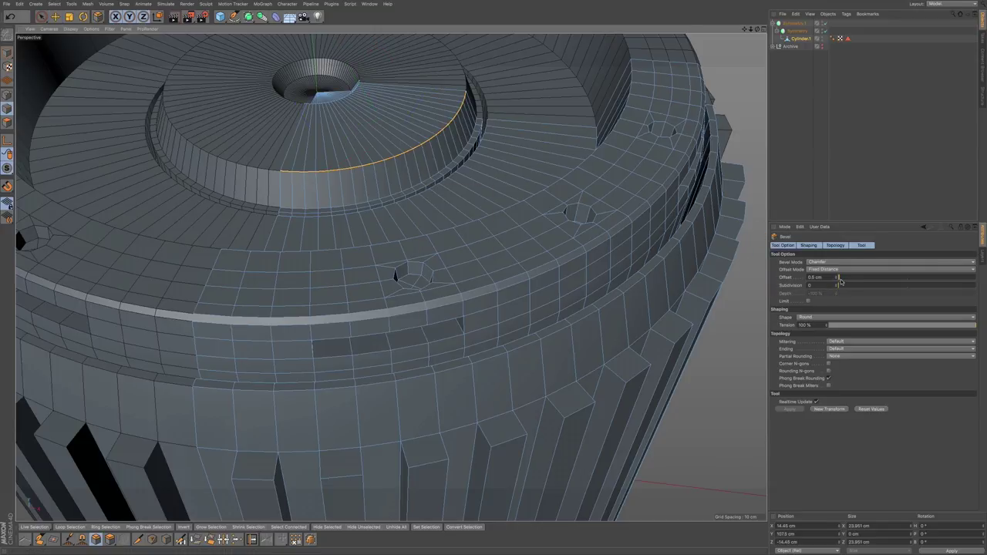
pyautogui.moveTo(419, 165); pyautogui.dragTo(434, 160)
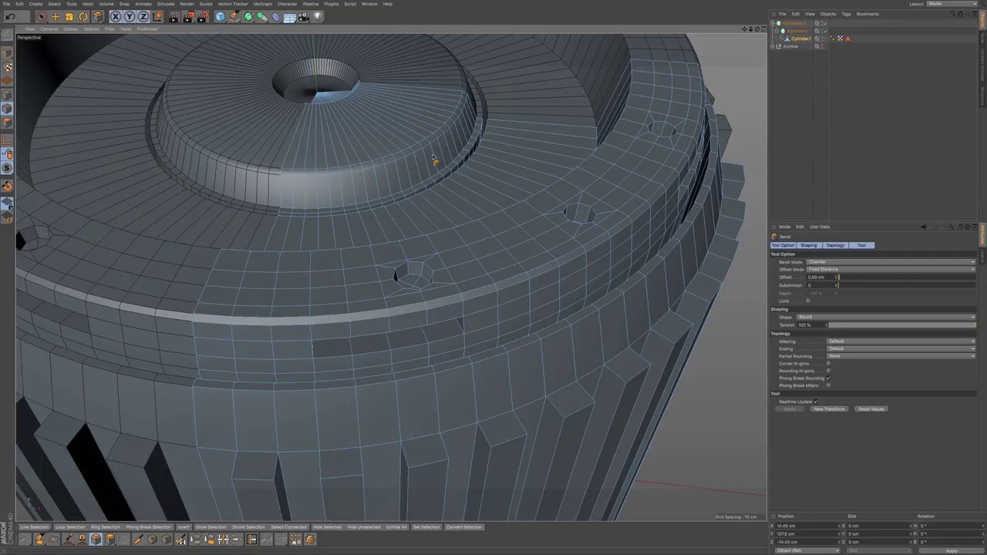
pyautogui.moveTo(433, 157); pyautogui.dragTo(432, 157)
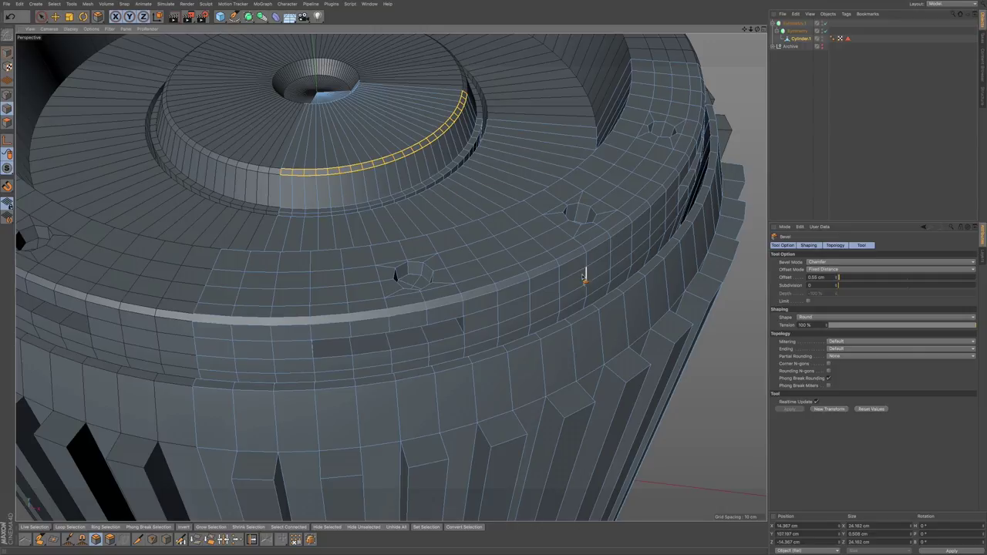
# Step: Examine the can's ribbed body and the upper ends of the ribs below the rim
pyautogui.scroll(-8, 579, 281)
pyautogui.keyDown('alt'); pyautogui.moveTo(453, 307); pyautogui.dragTo(365, 271, button='middle'); pyautogui.keyUp('alt')
pyautogui.keyDown('alt'); pyautogui.moveTo(416, 280); pyautogui.dragTo(414, 286); pyautogui.keyUp('alt')
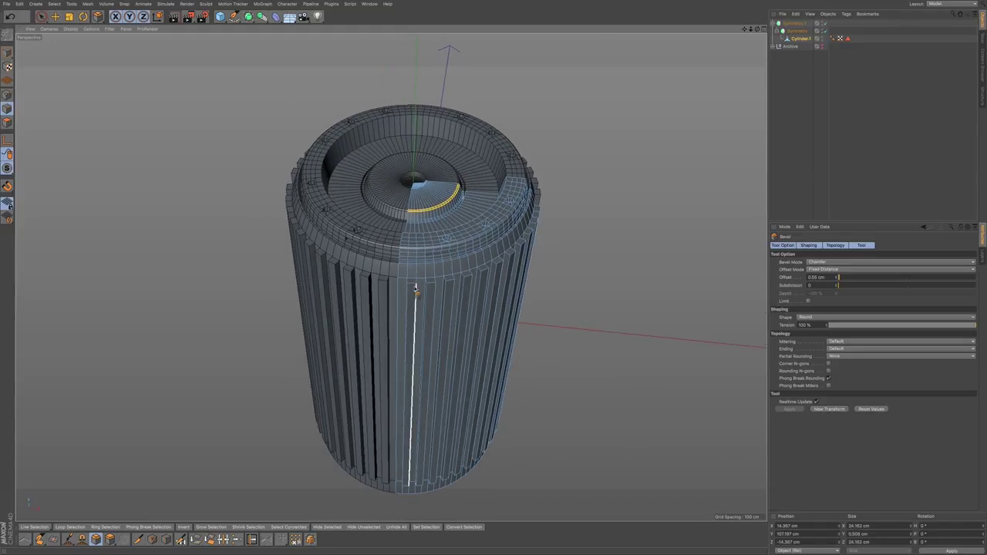
pyautogui.scroll(8, 422, 292)
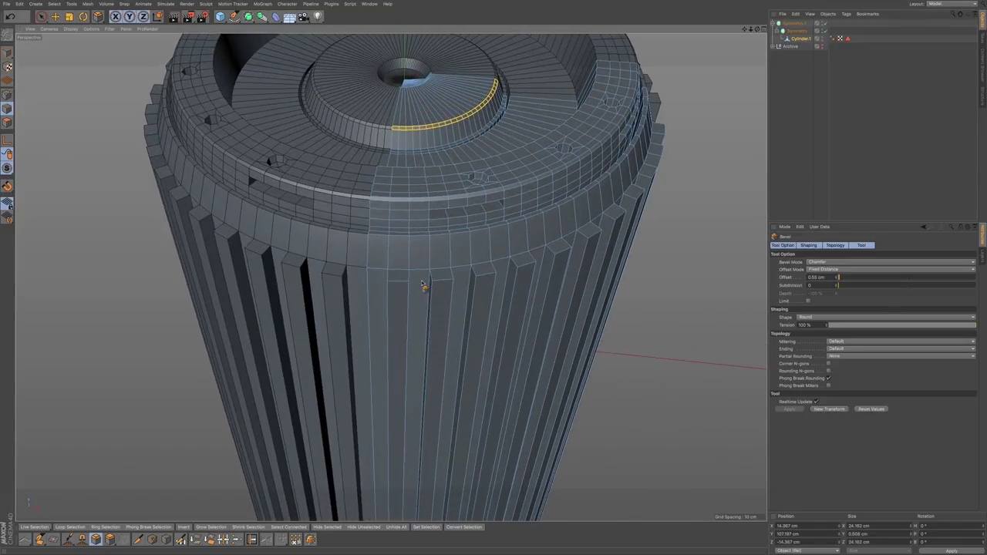
pyautogui.scroll(2, 448, 279)
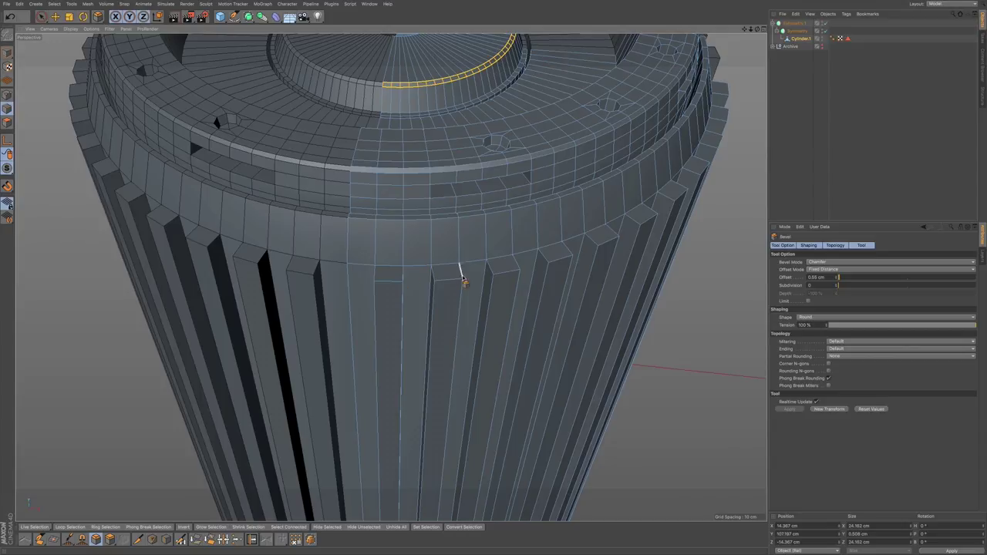
pyautogui.scroll(-8, 540, 255)
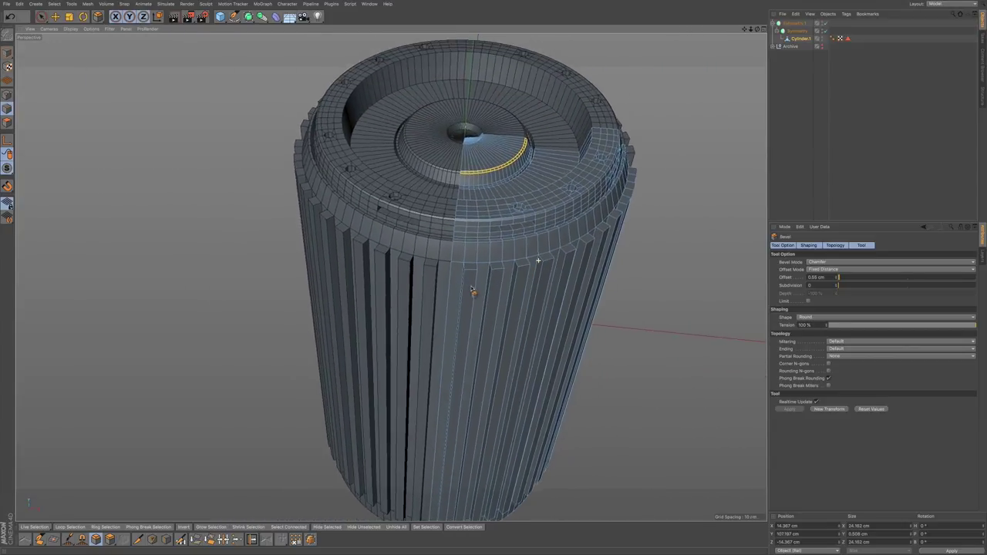
pyautogui.moveTo(489, 279)
pyautogui.keyDown('alt'); pyautogui.mouseDown()
pyautogui.moveTo(509, 272)
pyautogui.moveTo(498, 272)
pyautogui.moveTo(507, 280)
pyautogui.mouseUp(); pyautogui.keyUp('alt')
pyautogui.keyDown('alt'); pyautogui.moveTo(507, 278); pyautogui.dragTo(457, 259, button='middle'); pyautogui.keyUp('alt')
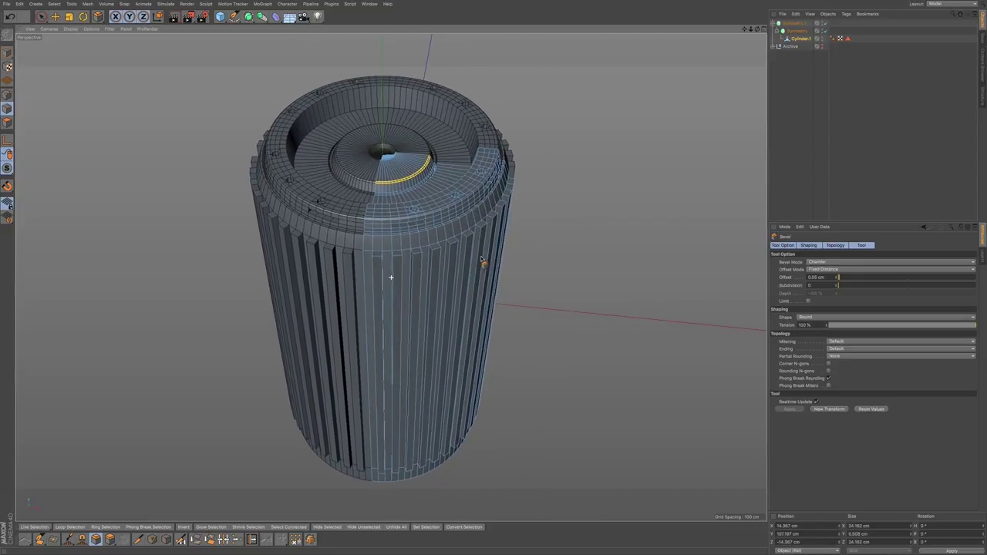
# Step: Add the Ambient Occlusion effect to the render settings and close them
pyautogui.moveTo(457, 259)
pyautogui.keyDown('alt'); pyautogui.mouseDown()
pyautogui.moveTo(447, 260)
pyautogui.moveTo(462, 260)
pyautogui.moveTo(468, 245)
pyautogui.mouseUp(); pyautogui.keyUp('alt')
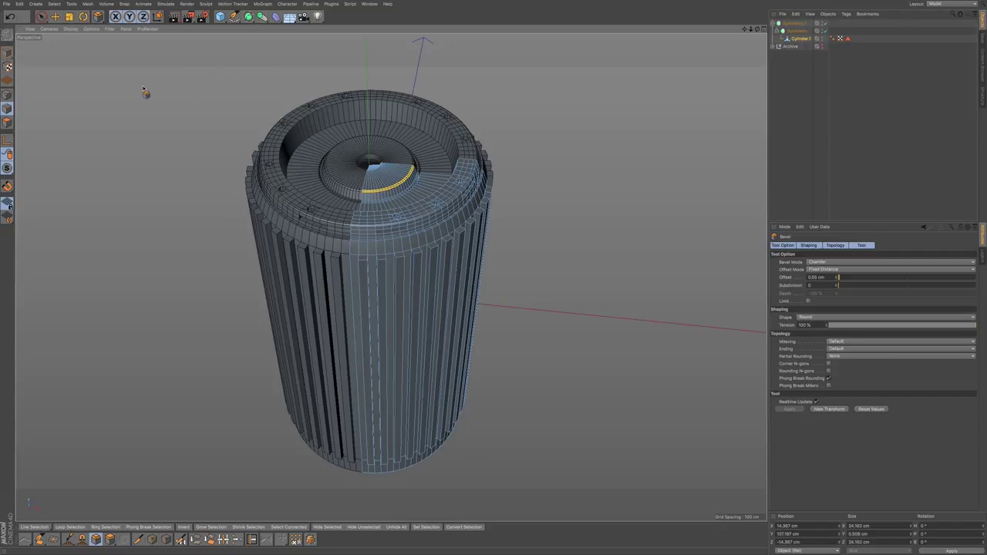
pyautogui.click(202, 16)
pyautogui.moveTo(217, 5); pyautogui.dragTo(696, 208)
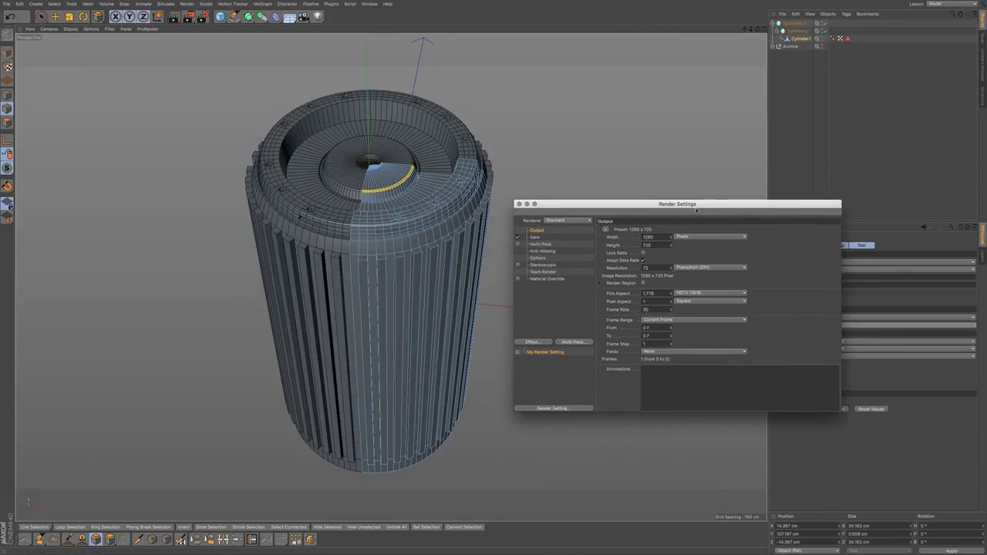
pyautogui.click(533, 341)
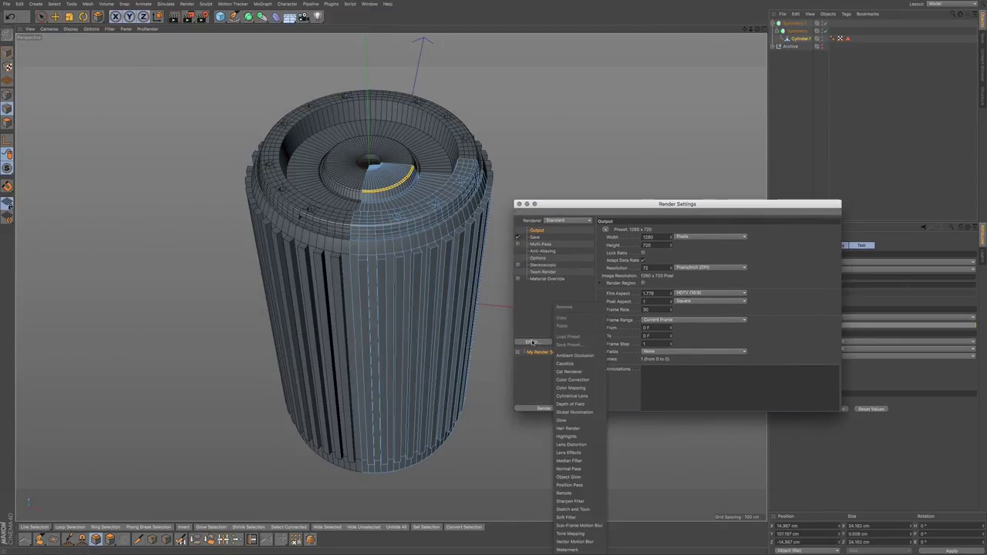
pyautogui.click(569, 355)
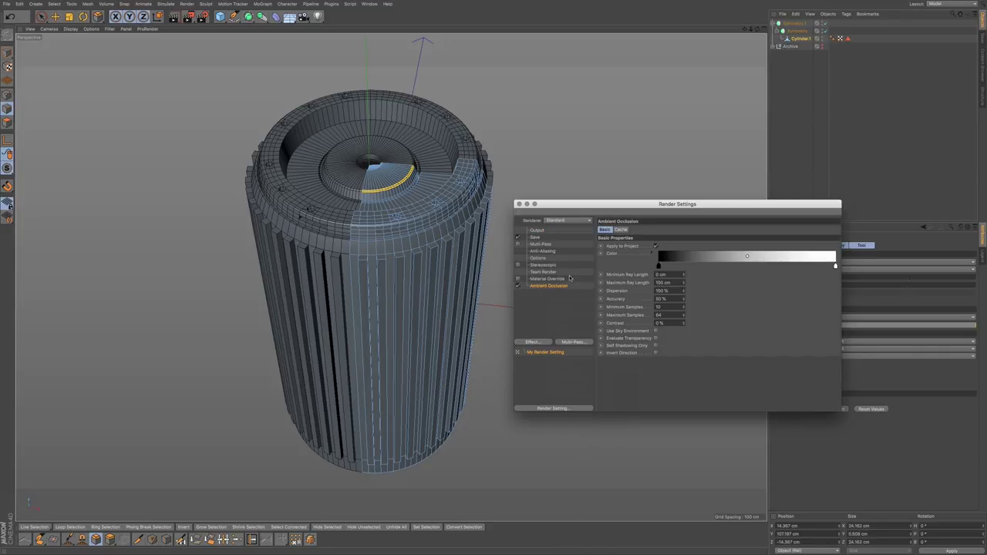
pyautogui.click(519, 204)
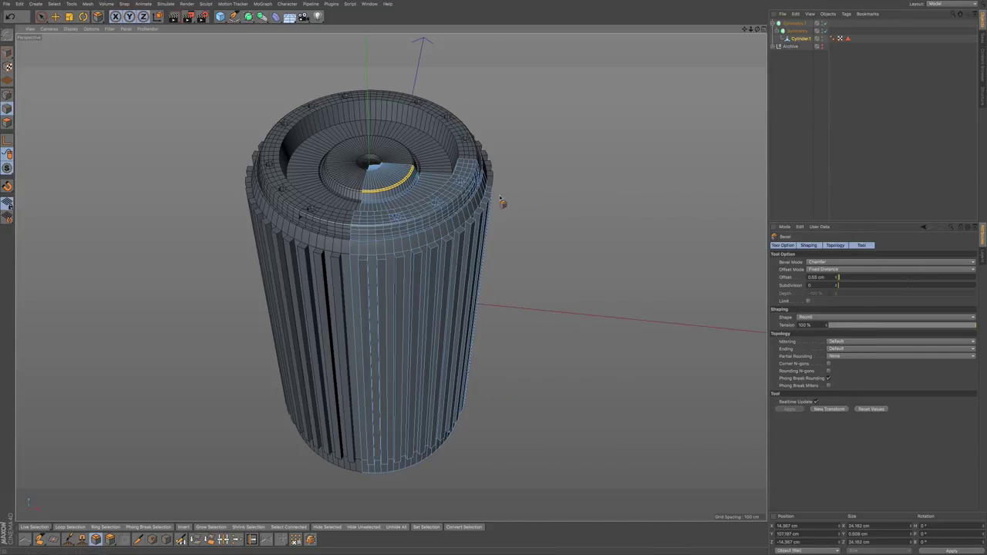
# Step: Add a cube at the scene's origin and scale it uniformly to about 538 cm so that it encloses the can
pyautogui.click(220, 17)
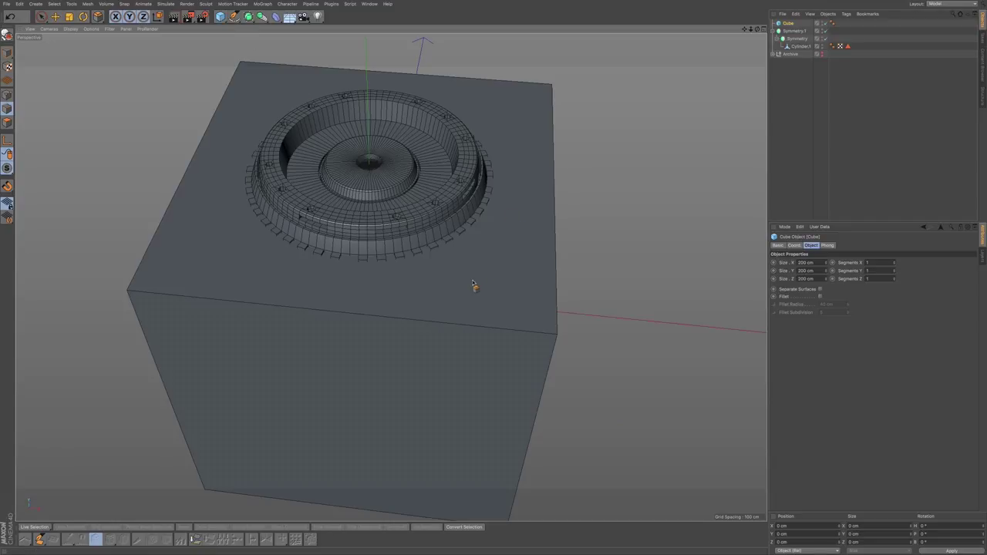
pyautogui.press('t')
pyautogui.moveTo(477, 263); pyautogui.dragTo(646, 198)
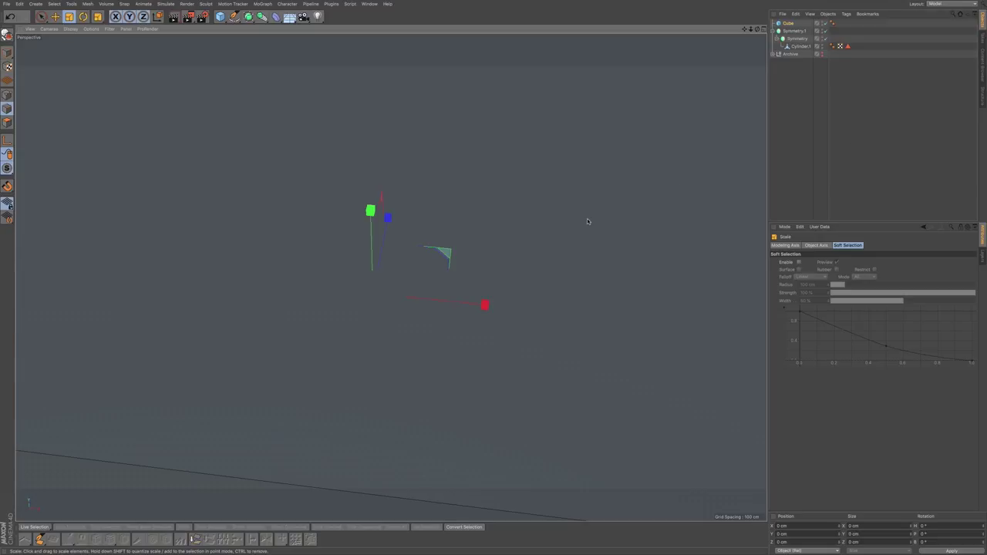
pyautogui.scroll(-8, 597, 213)
pyautogui.keyDown('alt'); pyautogui.moveTo(648, 195); pyautogui.dragTo(543, 200, button='middle'); pyautogui.keyUp('alt')
pyautogui.scroll(5, 590, 206)
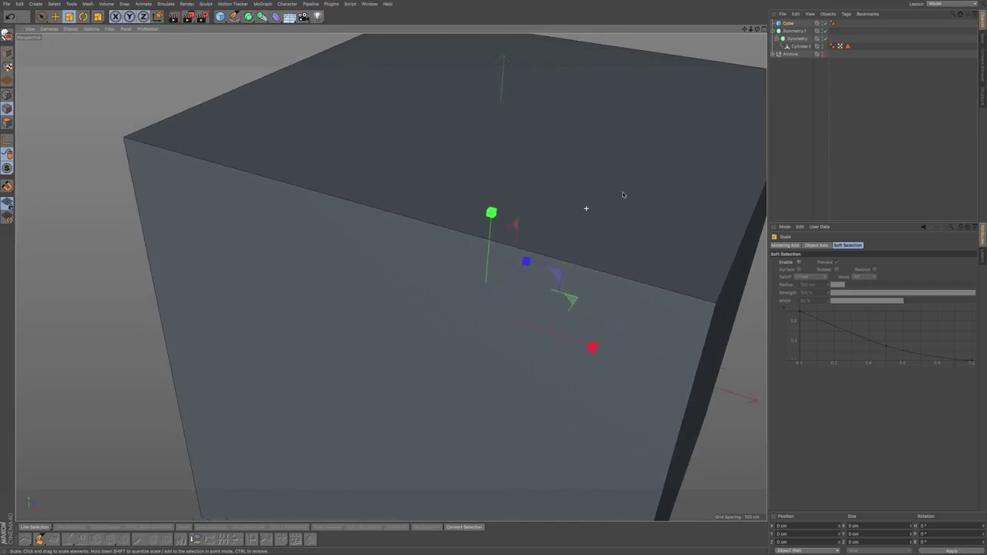
pyautogui.scroll(-5, 573, 218)
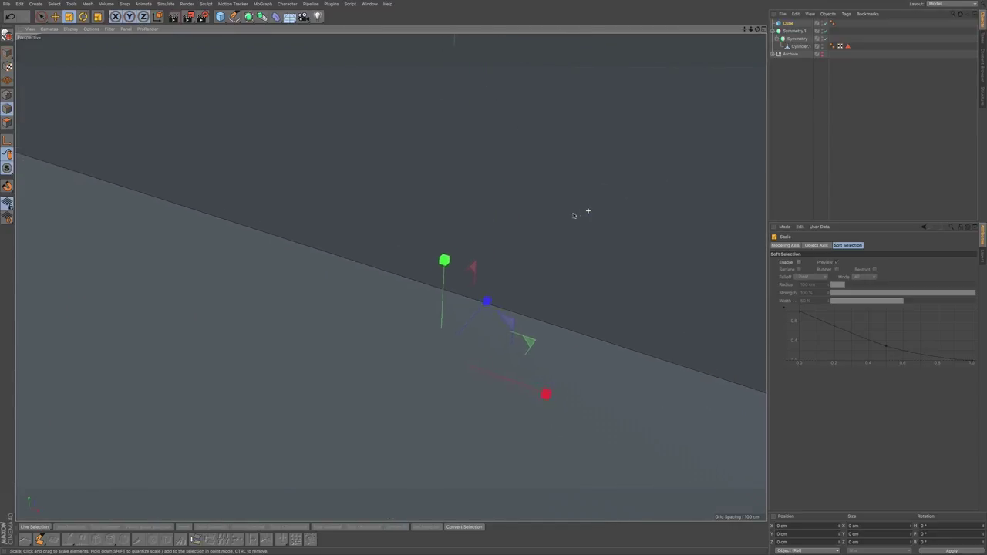
# Step: Enable X-Ray in the cube's basic properties to reveal the can inside it
pyautogui.click(789, 23)
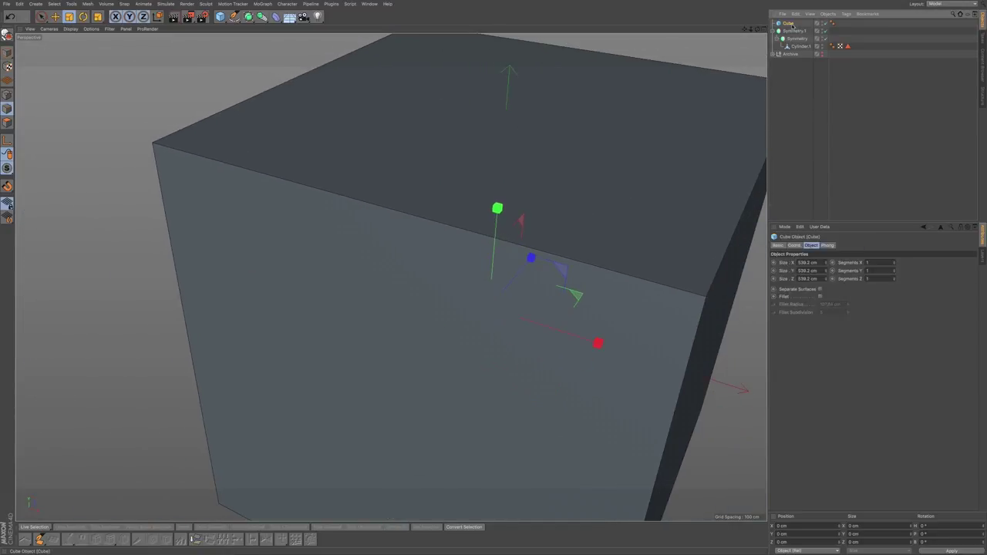
pyautogui.click(777, 245)
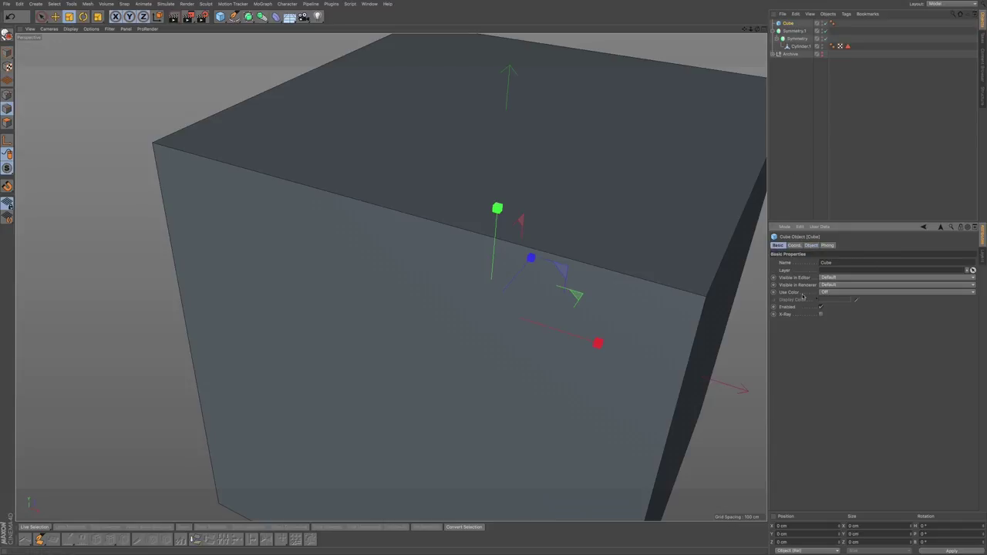
pyautogui.click(820, 315)
pyautogui.keyDown('alt'); pyautogui.moveTo(463, 293); pyautogui.dragTo(405, 159); pyautogui.keyUp('alt')
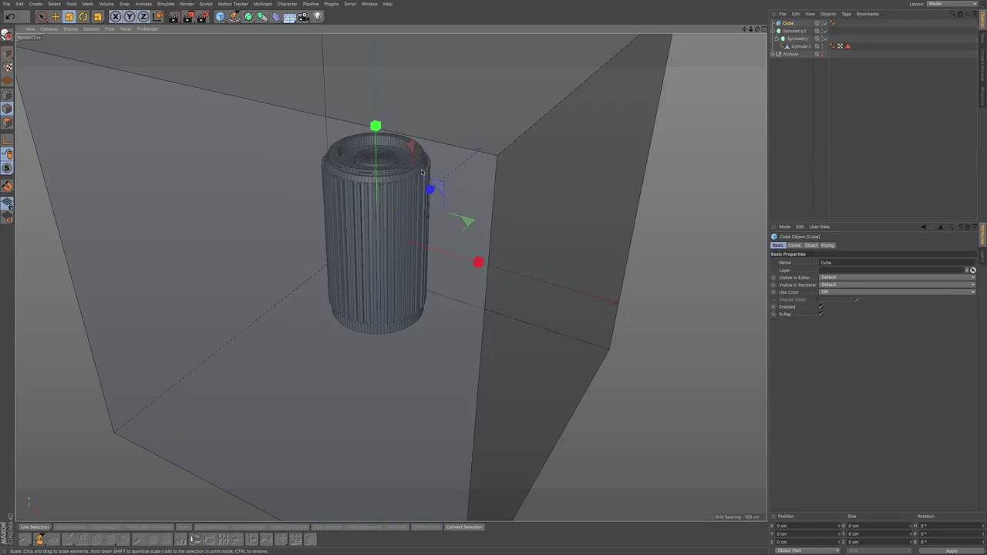
pyautogui.scroll(-3, 481, 164)
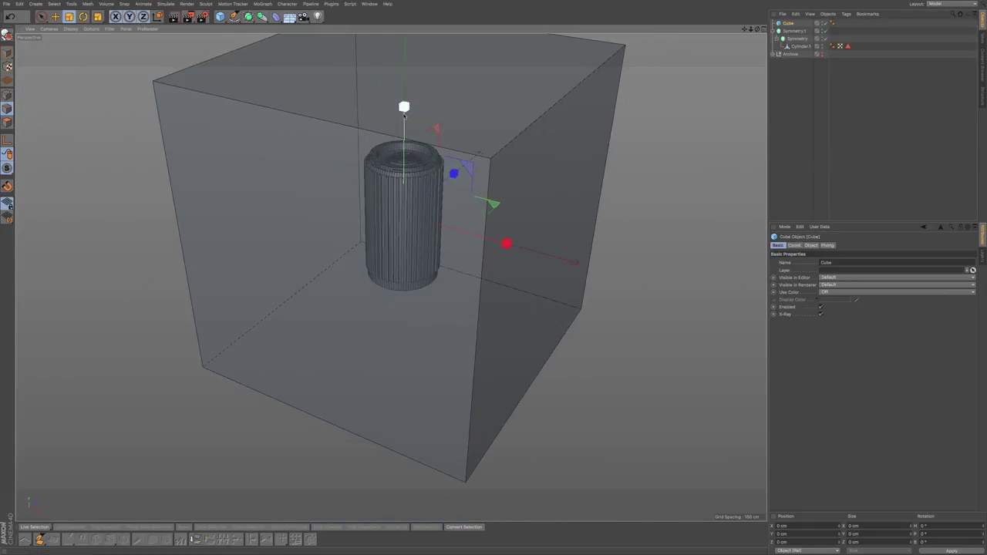
# Step: Move the cube upward so that its bottom face lies close beneath the can
pyautogui.press('e')
pyautogui.moveTo(405, 116); pyautogui.dragTo(423, 2)
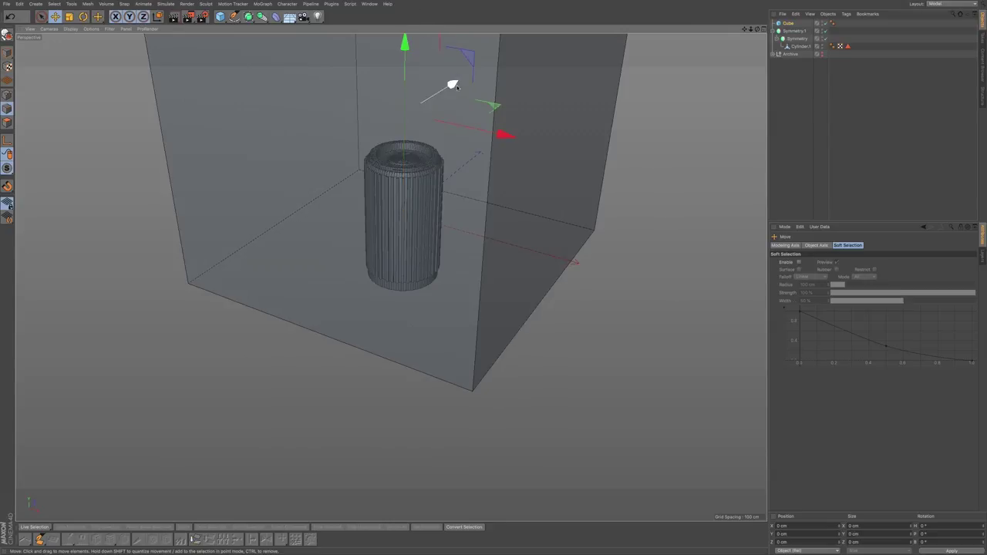
pyautogui.scroll(-1, 497, 100)
pyautogui.keyDown('alt'); pyautogui.moveTo(490, 103); pyautogui.dragTo(485, 104, button='right'); pyautogui.keyUp('alt')
pyautogui.keyDown('alt'); pyautogui.moveTo(437, 199); pyautogui.dragTo(390, 278, button='middle'); pyautogui.keyUp('alt')
pyautogui.keyDown('alt'); pyautogui.moveTo(488, 170); pyautogui.dragTo(457, 176); pyautogui.keyUp('alt')
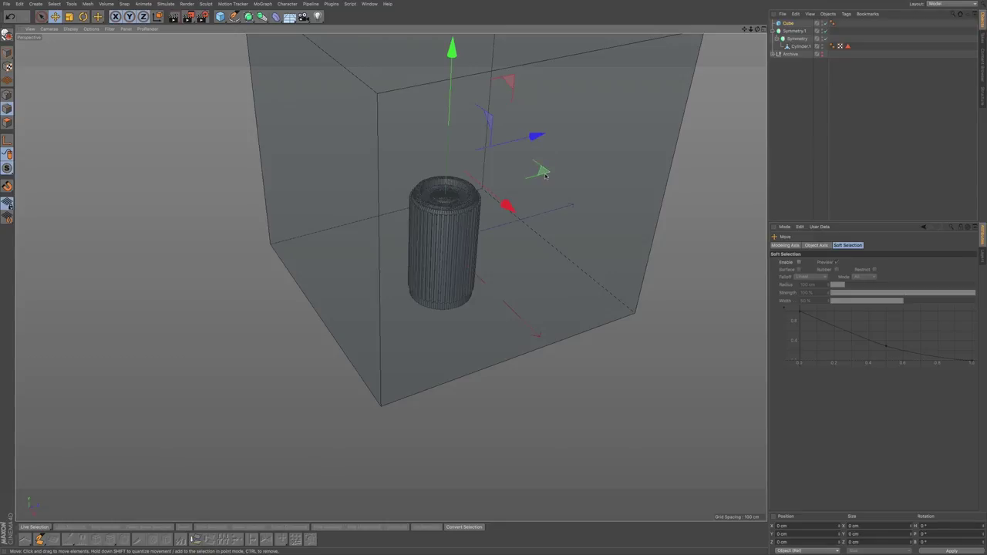
# Step: Scale the cube uniformly to about 734 cm and adjust its position around the can
pyautogui.press('t')
pyautogui.moveTo(545, 176); pyautogui.dragTo(637, 162)
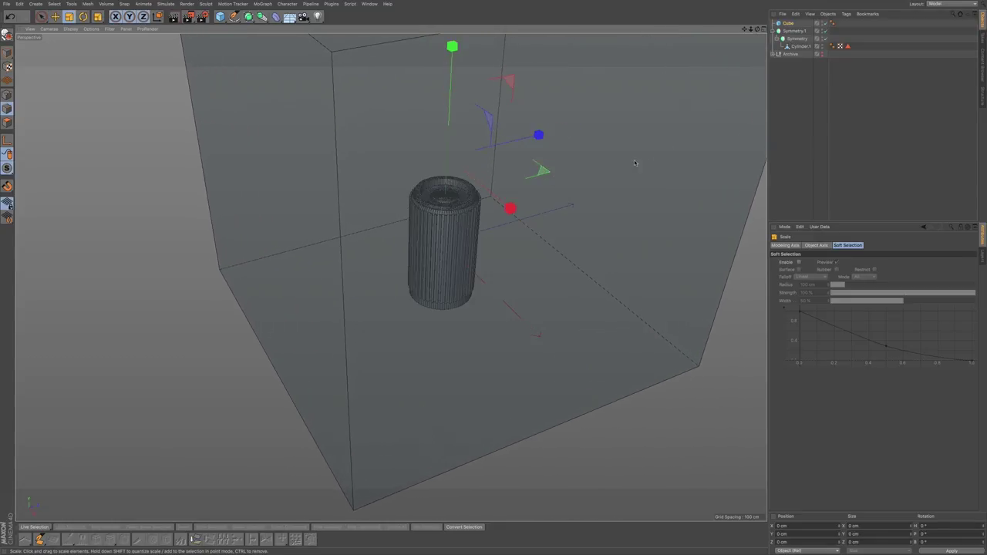
pyautogui.press('e')
pyautogui.moveTo(510, 208)
pyautogui.mouseDown()
pyautogui.moveTo(468, 215)
pyautogui.moveTo(483, 223)
pyautogui.moveTo(516, 207)
pyautogui.mouseUp()
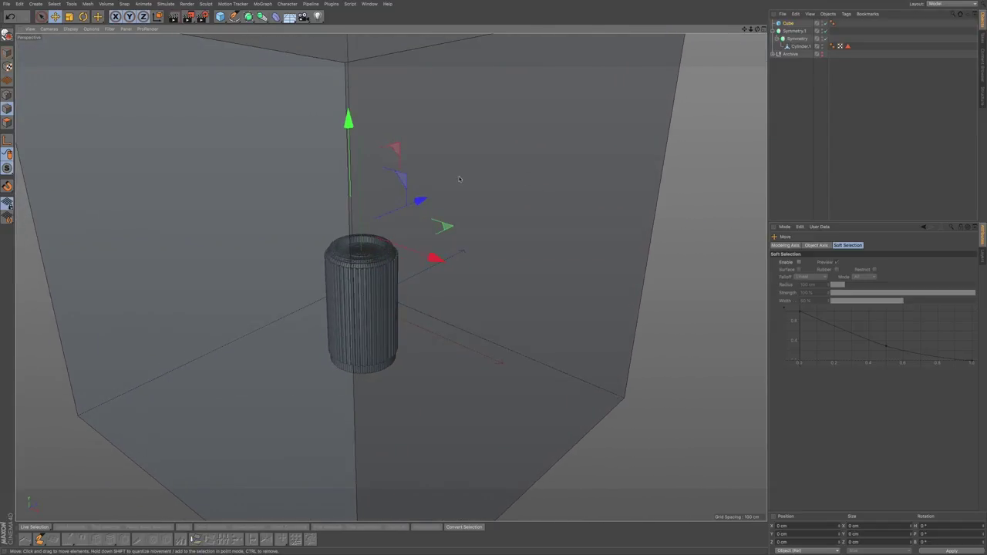
# Step: Make the cube editable and delete its top and two camera-facing side polygons, leaving a floor and two walls
pyautogui.click(212, 91)
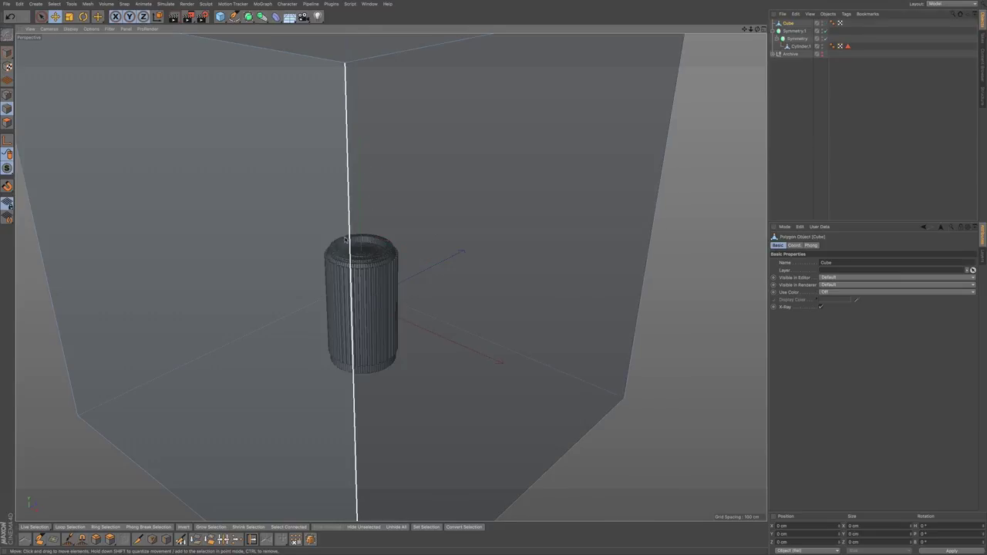
pyautogui.press('9')
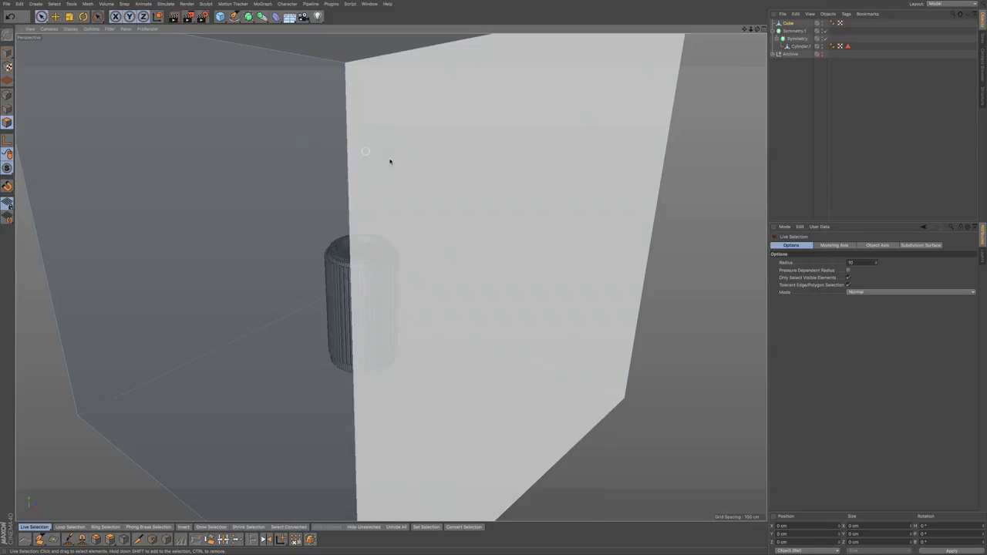
pyautogui.hotkey('ctrl', 'a')
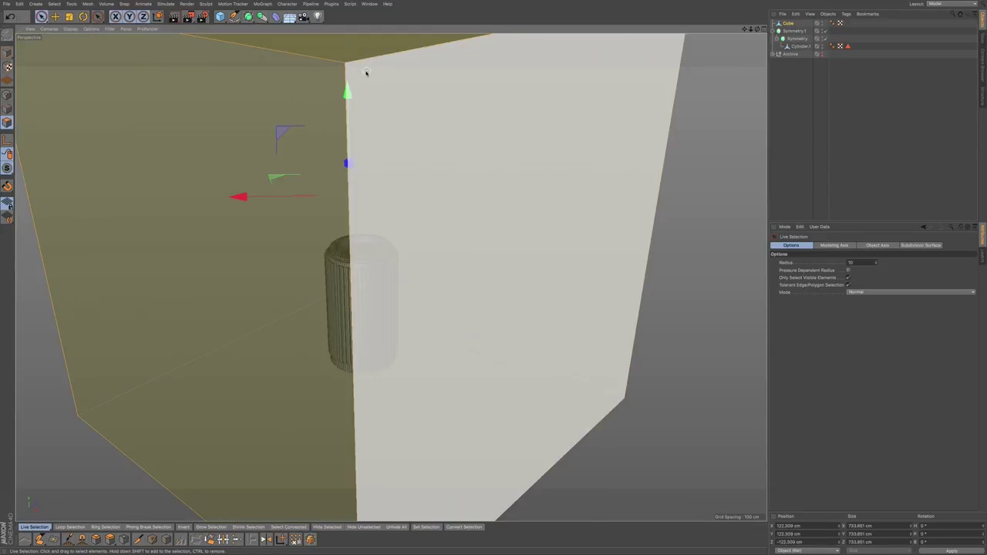
pyautogui.hotkey('ctrl', 'shift', 'a')
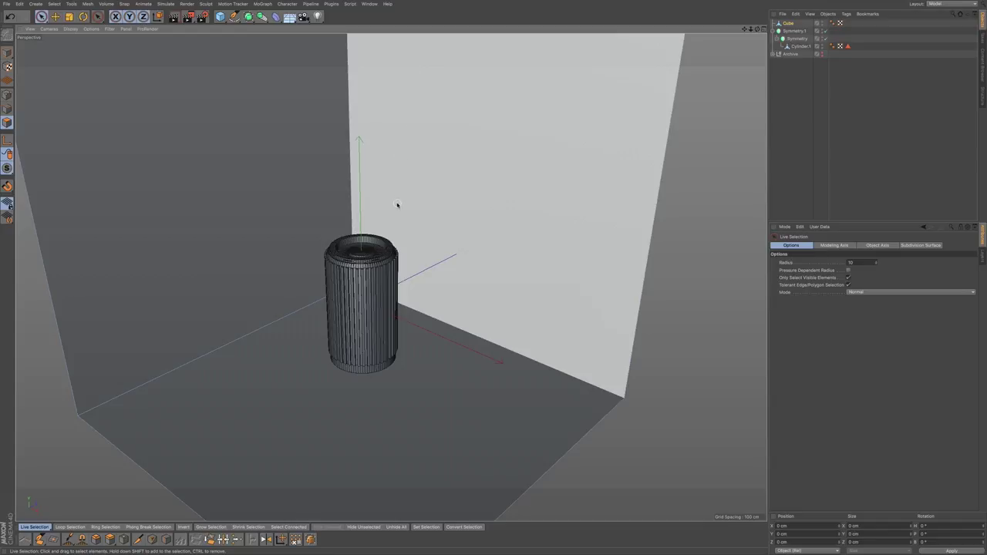
pyautogui.keyDown('alt'); pyautogui.moveTo(404, 223); pyautogui.dragTo(403, 210); pyautogui.keyUp('alt')
# Step: Switch to Model mode and try to raise the whole can above the floor
pyautogui.click(795, 31)
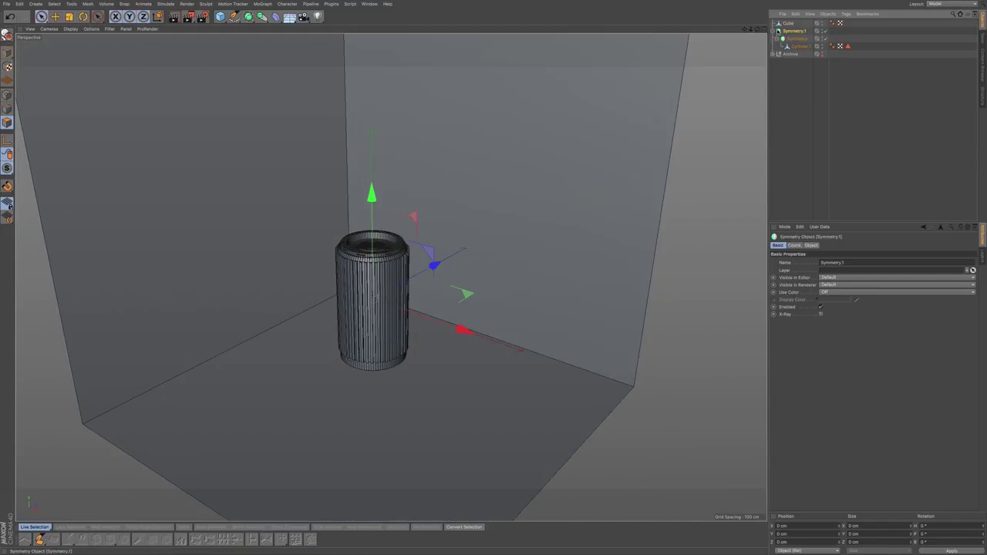
pyautogui.press('e')
pyautogui.click(7, 52)
pyautogui.moveTo(372, 193); pyautogui.dragTo(372, 179)
pyautogui.press('super+z')
# Step: Reposition the open cube around the can, with its height at about Y 250 cm, and turn off its X-Ray
pyautogui.click(789, 23)
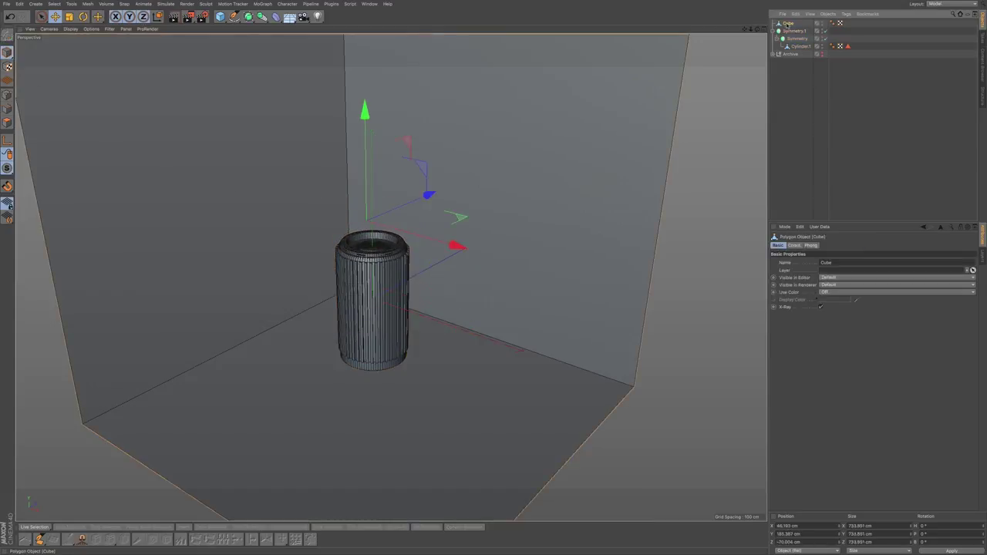
pyautogui.moveTo(365, 110); pyautogui.dragTo(364, 74)
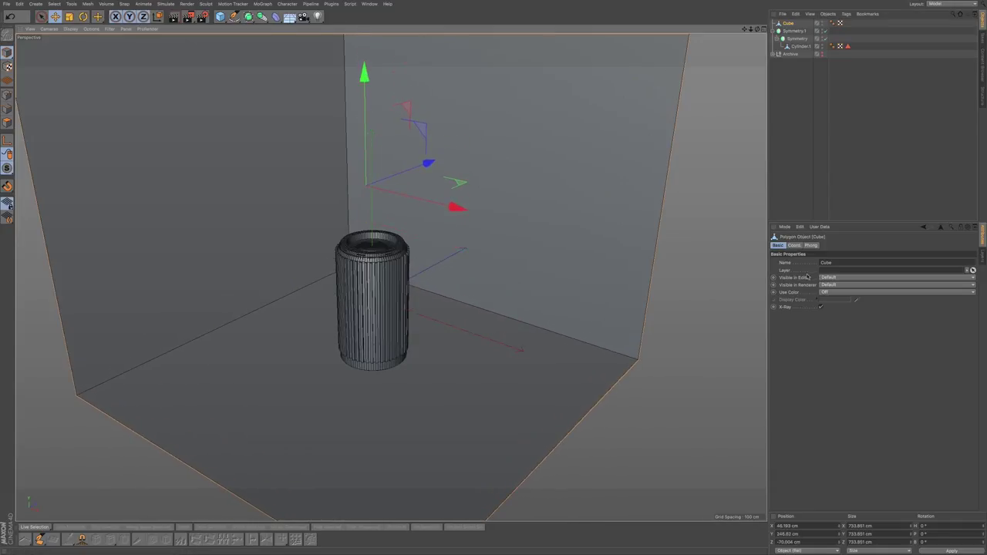
pyautogui.click(820, 307)
pyautogui.moveTo(364, 75); pyautogui.dragTo(365, 75)
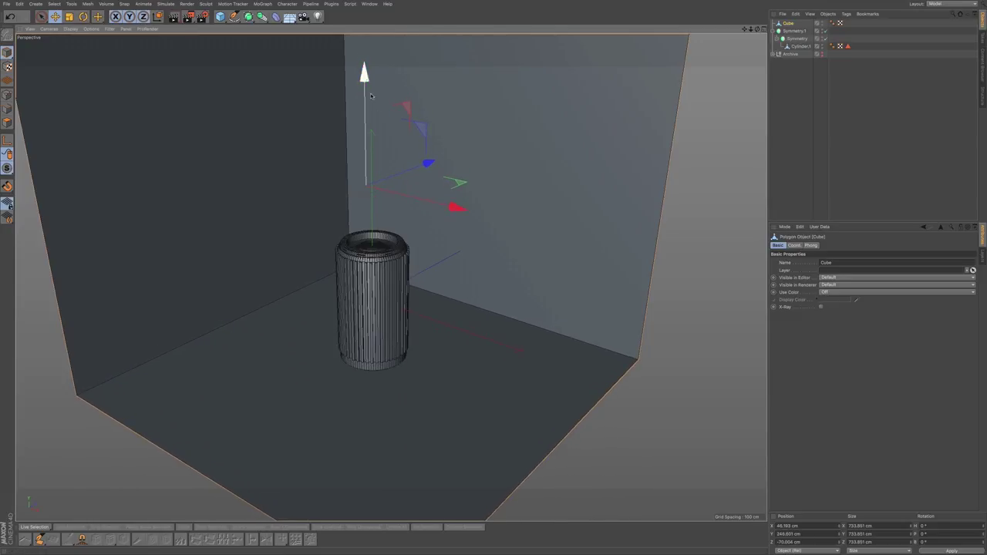
pyautogui.moveTo(456, 206); pyautogui.dragTo(487, 215)
pyautogui.moveTo(454, 169); pyautogui.dragTo(442, 176)
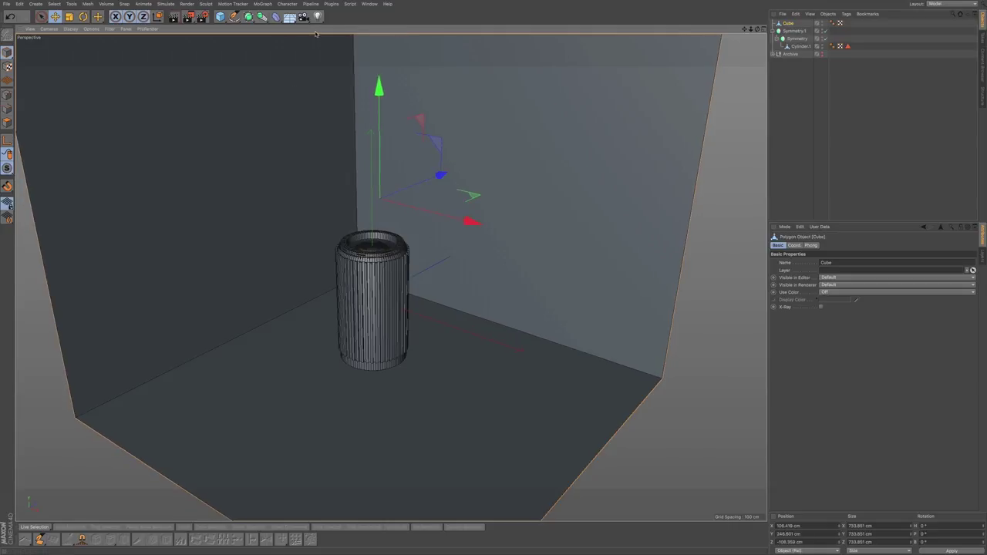
# Step: Add a light and move it high beside the can, to about X 447 cm, Y 410 cm and Z 0 cm
pyautogui.click(317, 16)
pyautogui.moveTo(455, 321); pyautogui.dragTo(646, 388)
pyautogui.moveTo(559, 251); pyautogui.dragTo(610, 59)
pyautogui.click(672, 185)
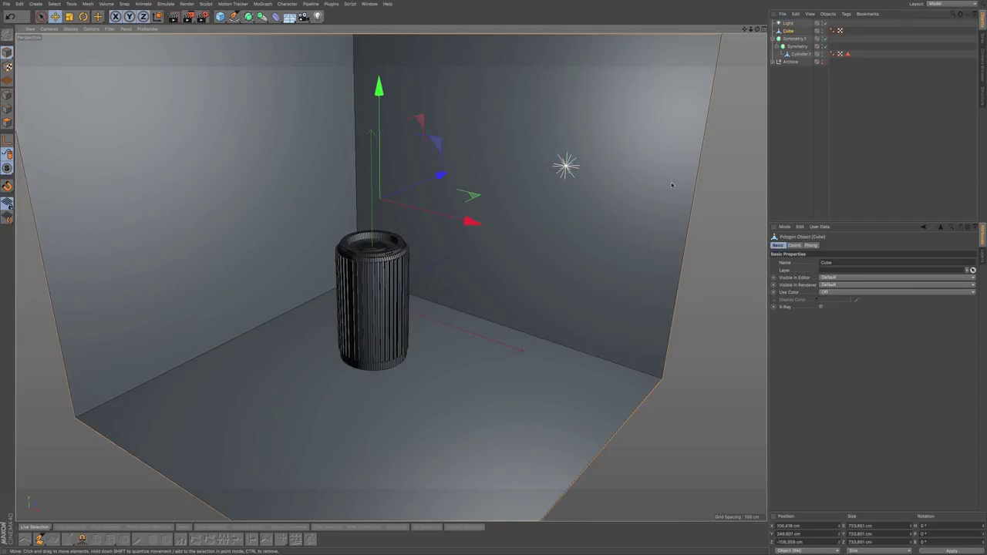
pyautogui.click(575, 165)
pyautogui.moveTo(672, 185); pyautogui.dragTo(735, 194)
pyautogui.moveTo(638, 75); pyautogui.dragTo(642, 31)
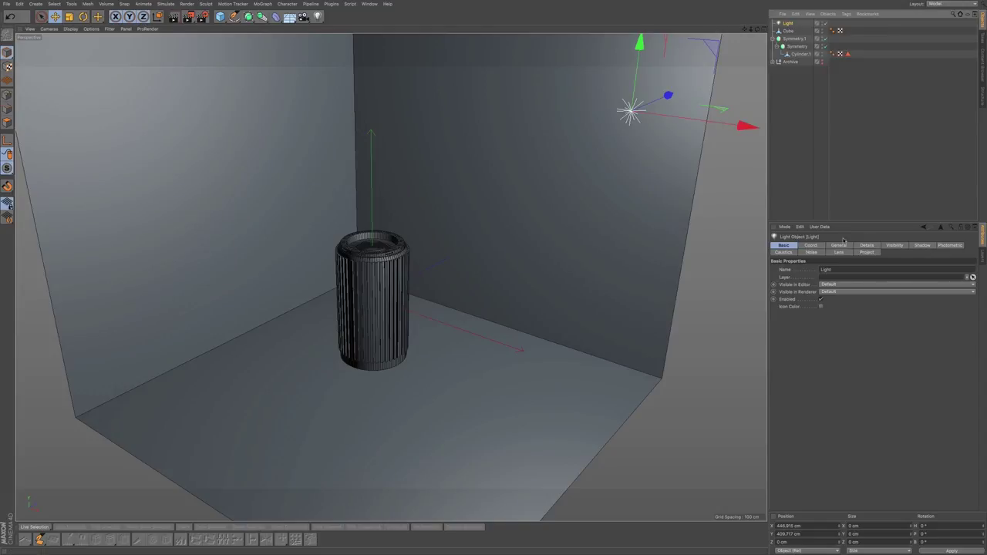
# Step: Give the light a faintly warm white colour with hue 39°, saturation 3% and value 100%
pyautogui.click(811, 245)
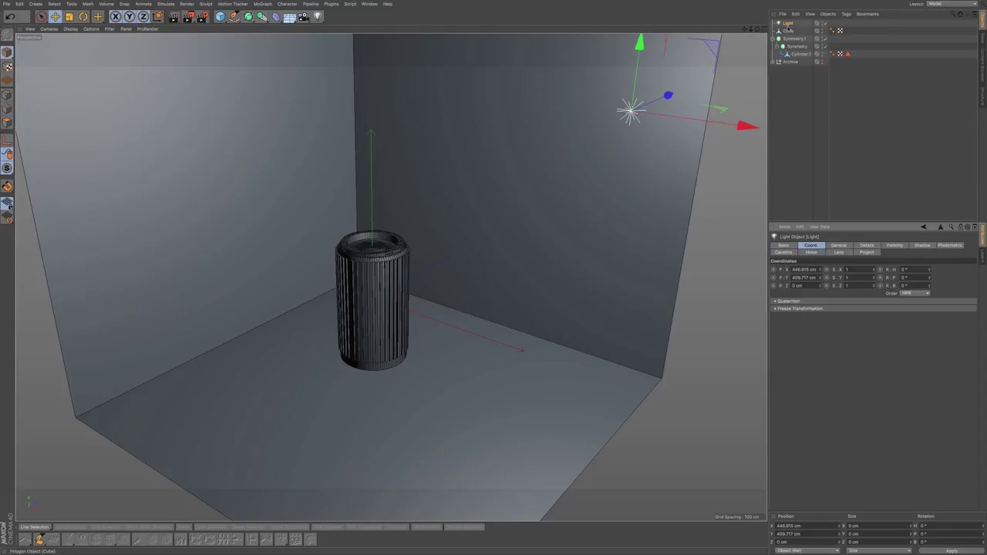
pyautogui.click(839, 246)
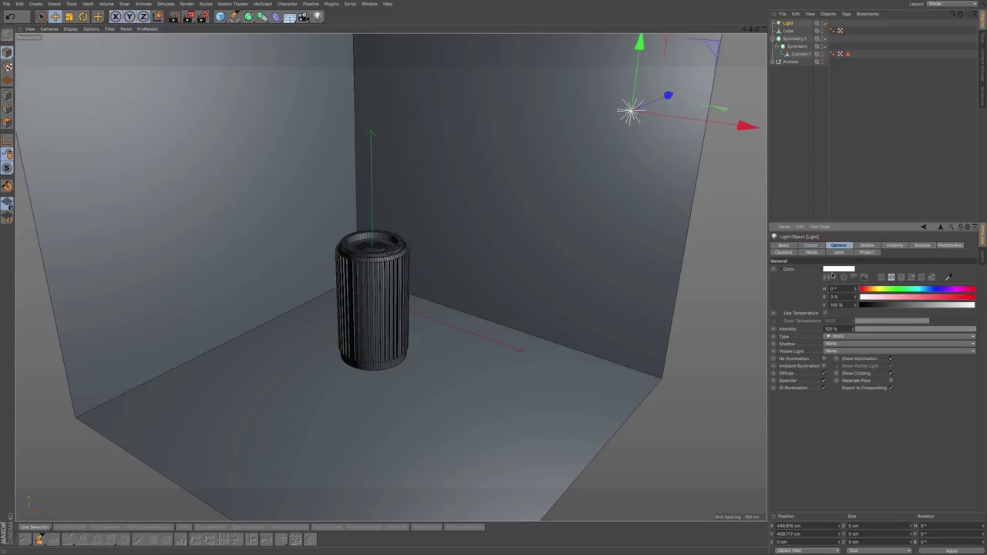
pyautogui.click(833, 272)
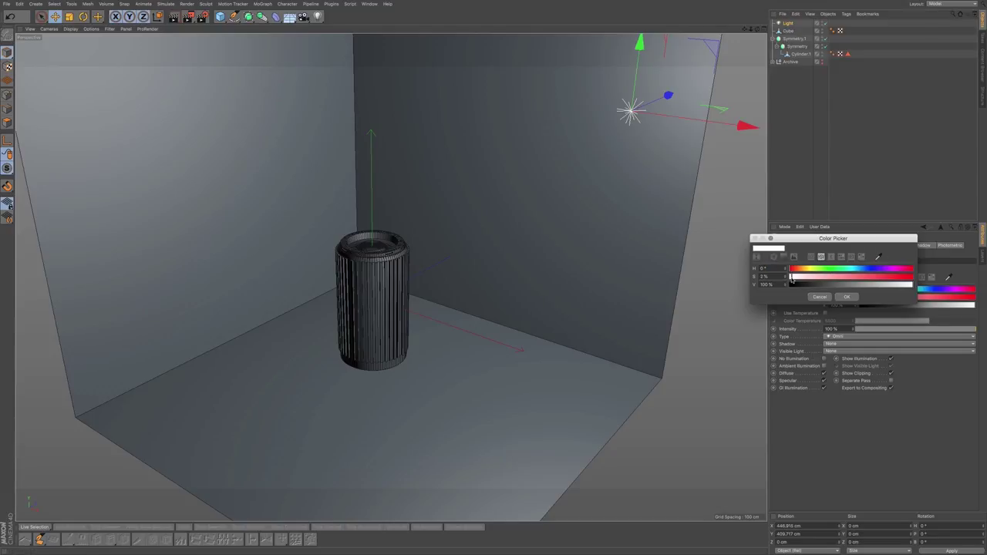
pyautogui.moveTo(790, 274); pyautogui.dragTo(804, 271)
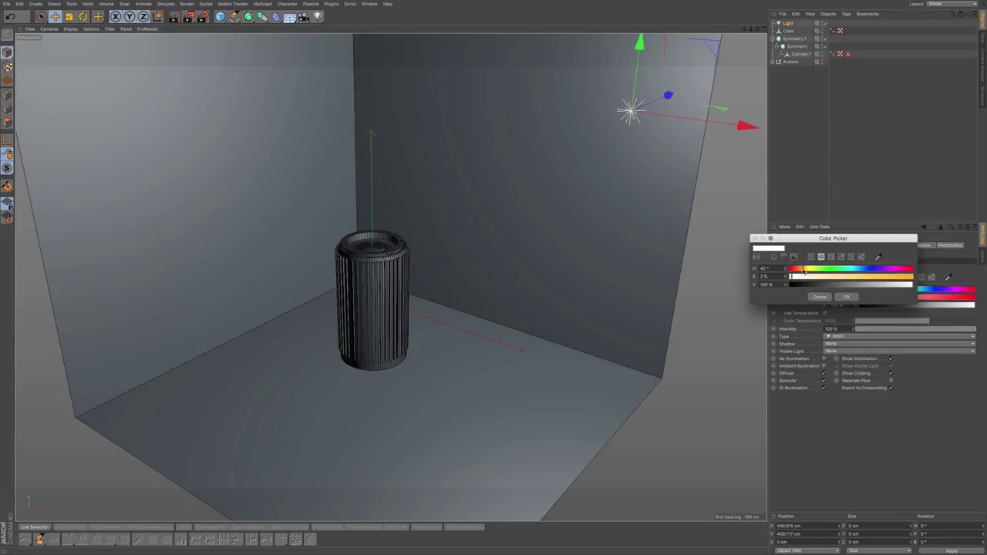
pyautogui.click(845, 297)
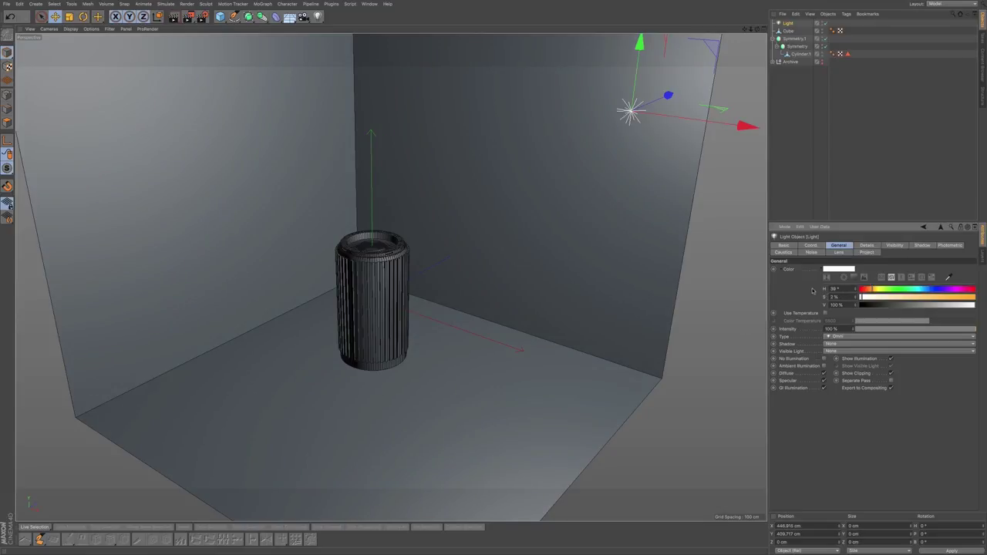
pyautogui.click(834, 272)
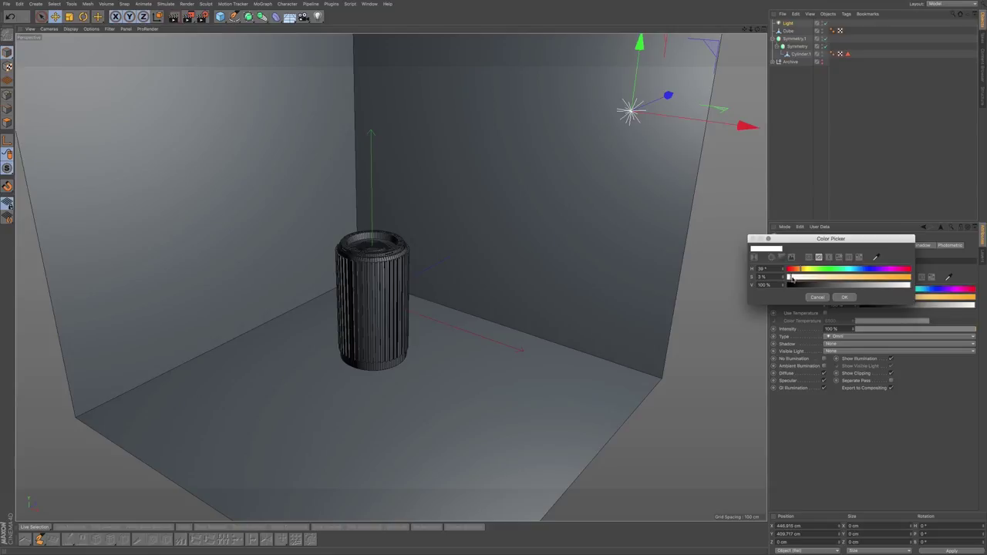
pyautogui.click(839, 299)
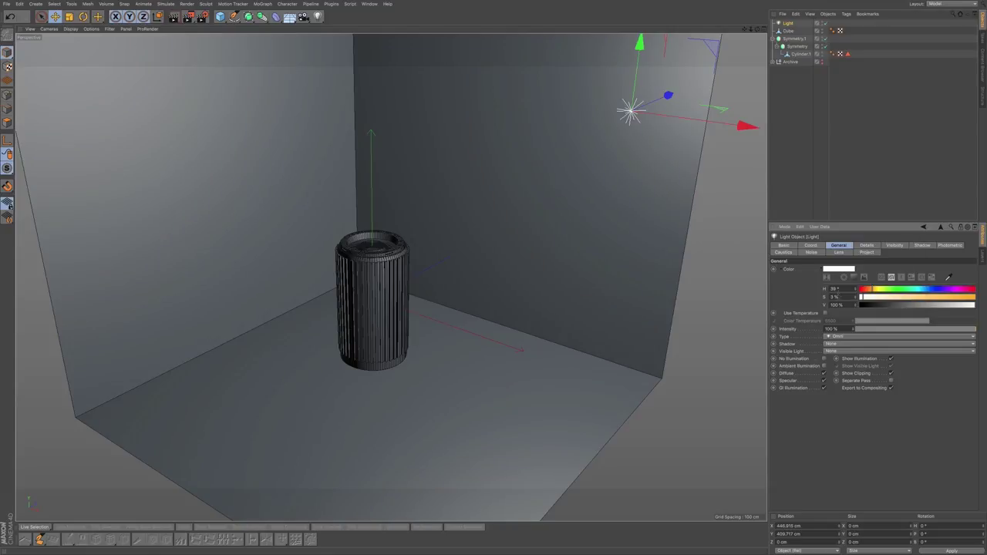
# Step: Set the light's shadow type to Shadow Maps (Soft), keeping the Omni type and no visible light
pyautogui.click(846, 337)
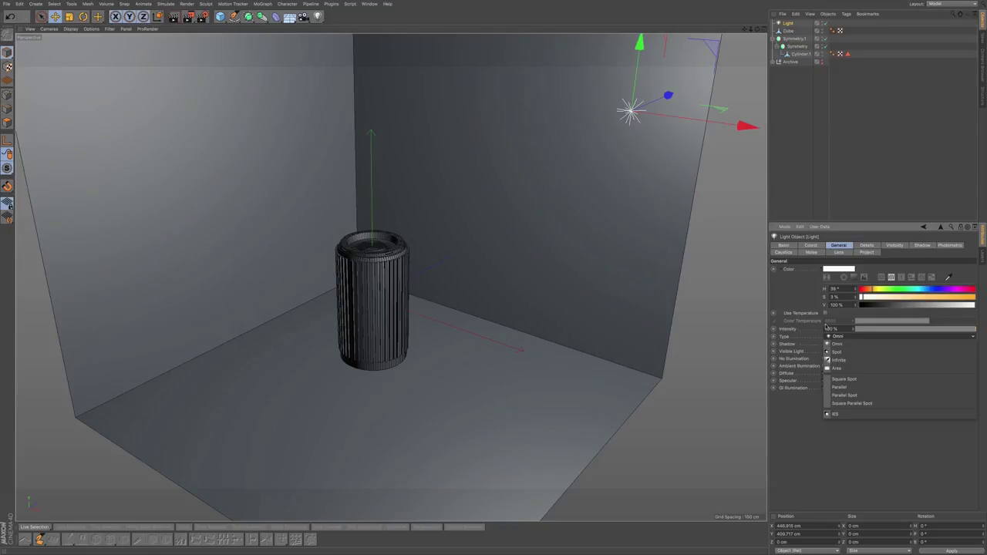
pyautogui.click(814, 320)
pyautogui.click(839, 344)
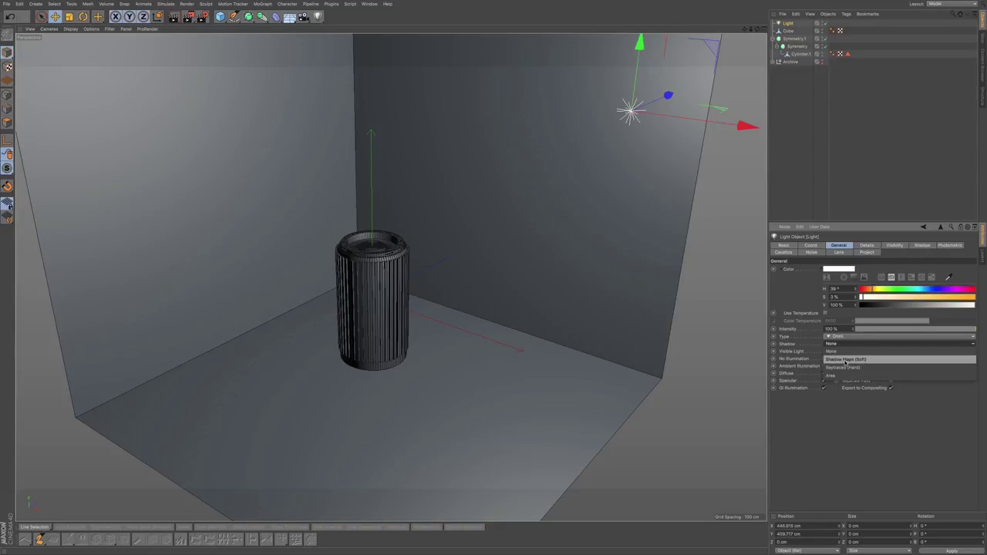
pyautogui.click(845, 361)
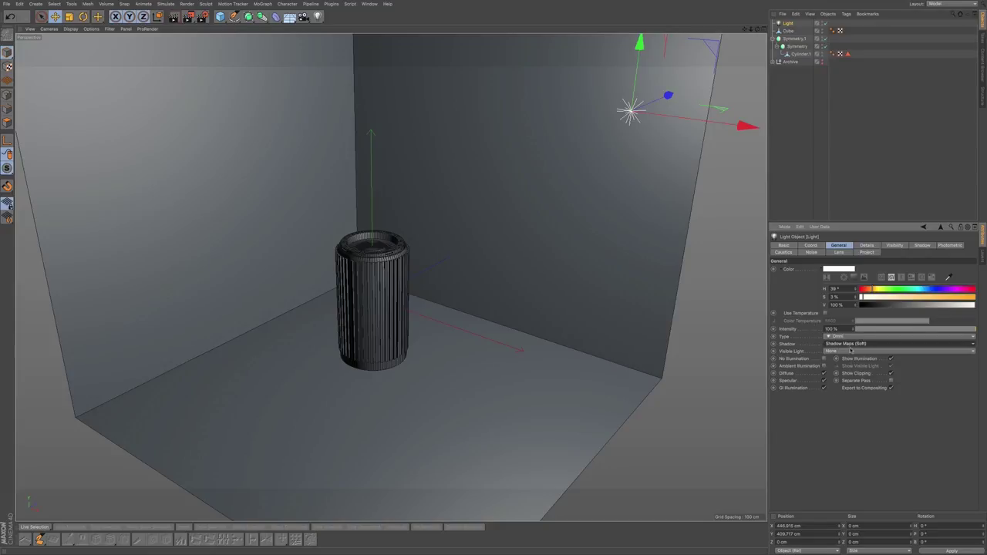
pyautogui.click(843, 345)
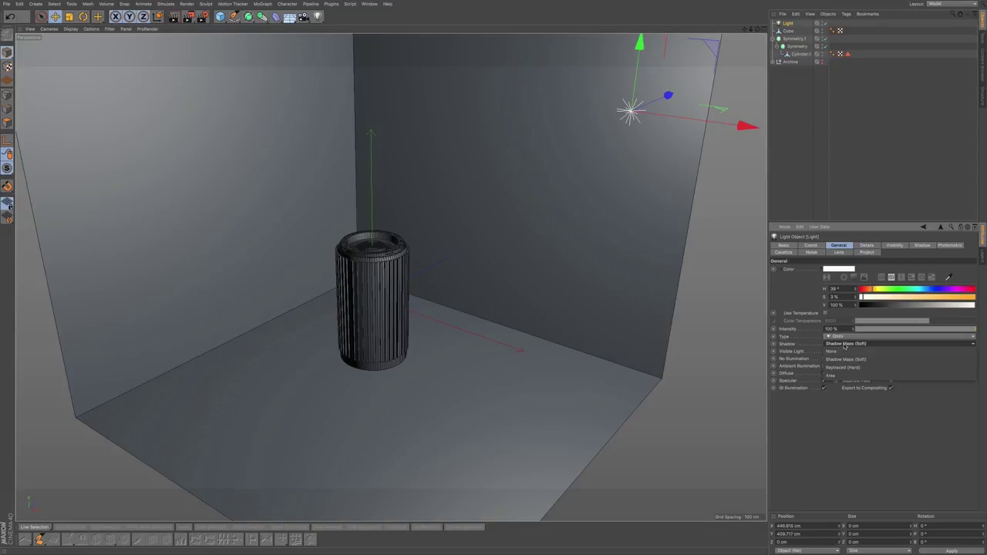
pyautogui.click(812, 433)
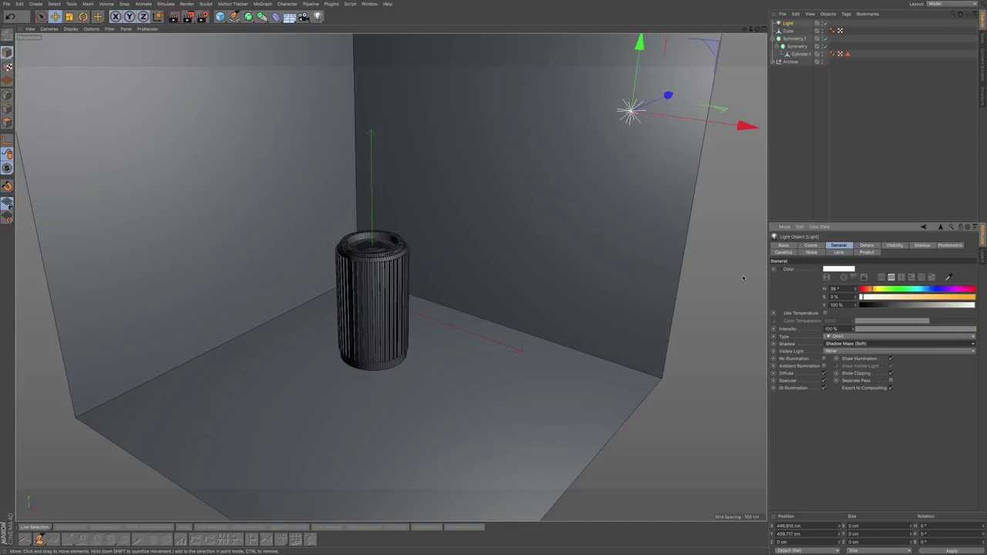
pyautogui.click(840, 352)
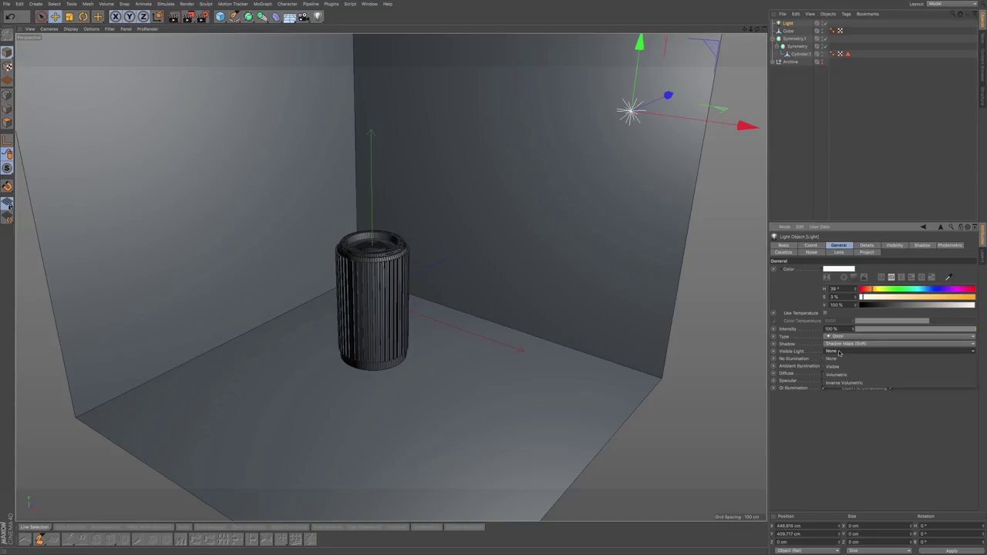
pyautogui.click(790, 397)
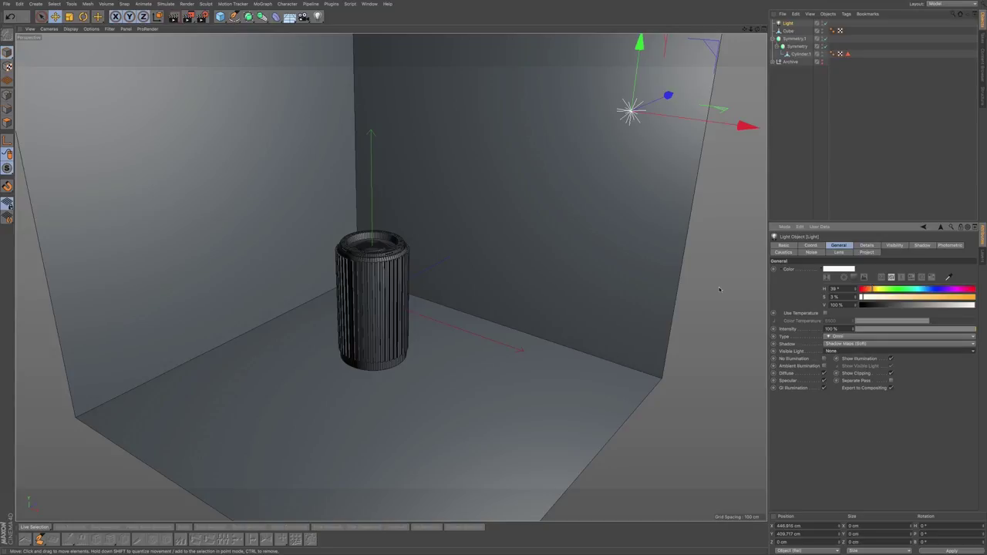
# Step: Duplicate the light, move the copy low to about X 34 cm, Y 50 cm, Z -554 cm, and set its intensity to 50%
pyautogui.keyDown('ctrl'); pyautogui.moveTo(640, 43); pyautogui.dragTo(615, 232); pyautogui.keyUp('ctrl')
pyautogui.moveTo(643, 298); pyautogui.dragTo(558, 376)
pyautogui.moveTo(614, 458); pyautogui.dragTo(449, 392)
pyautogui.moveTo(422, 328); pyautogui.dragTo(285, 408)
pyautogui.moveTo(296, 474); pyautogui.dragTo(198, 431)
pyautogui.moveTo(119, 292); pyautogui.dragTo(123, 312)
pyautogui.moveTo(223, 365); pyautogui.dragTo(206, 376)
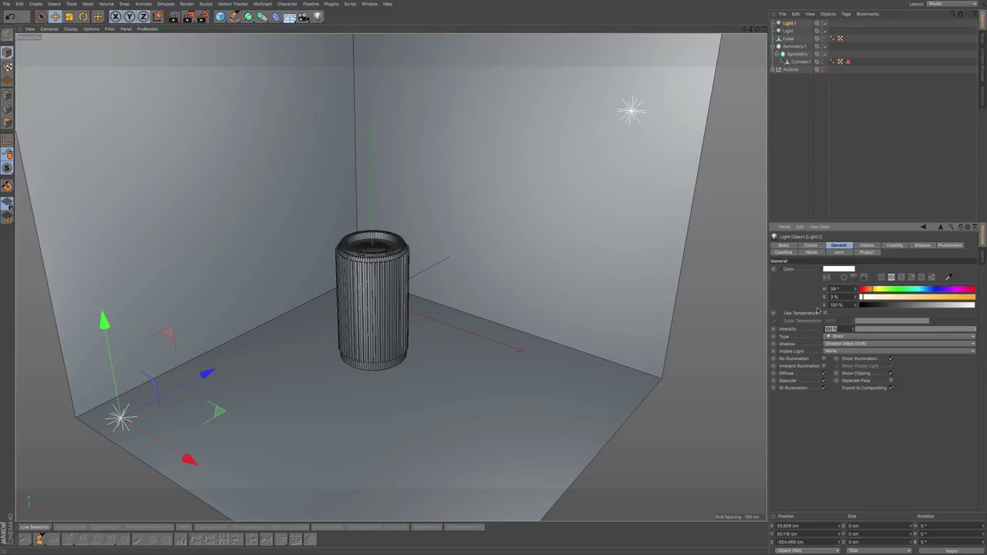
pyautogui.write('50')
pyautogui.press('Return')
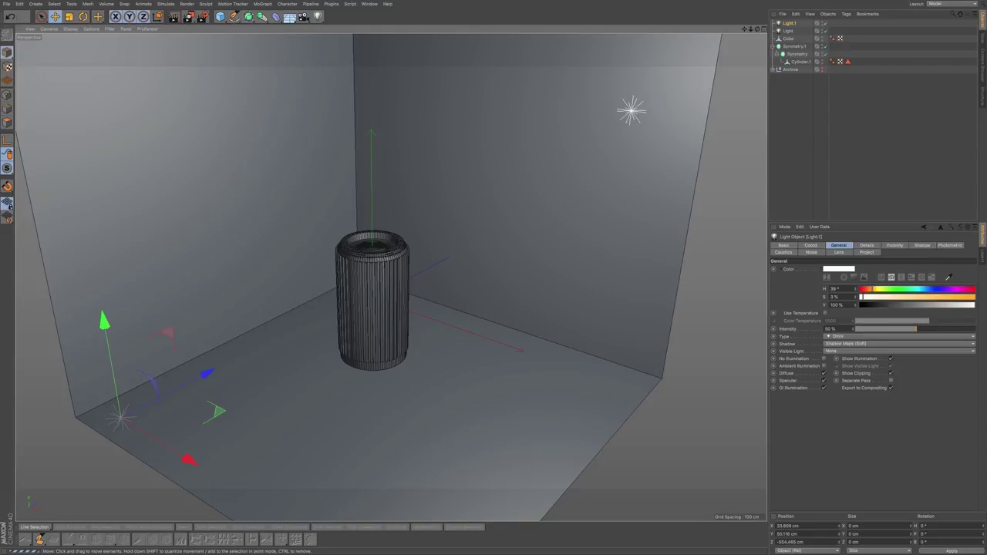
# Step: Switch to the Startup layout and create a new material
pyautogui.click(948, 5)
pyautogui.click(950, 75)
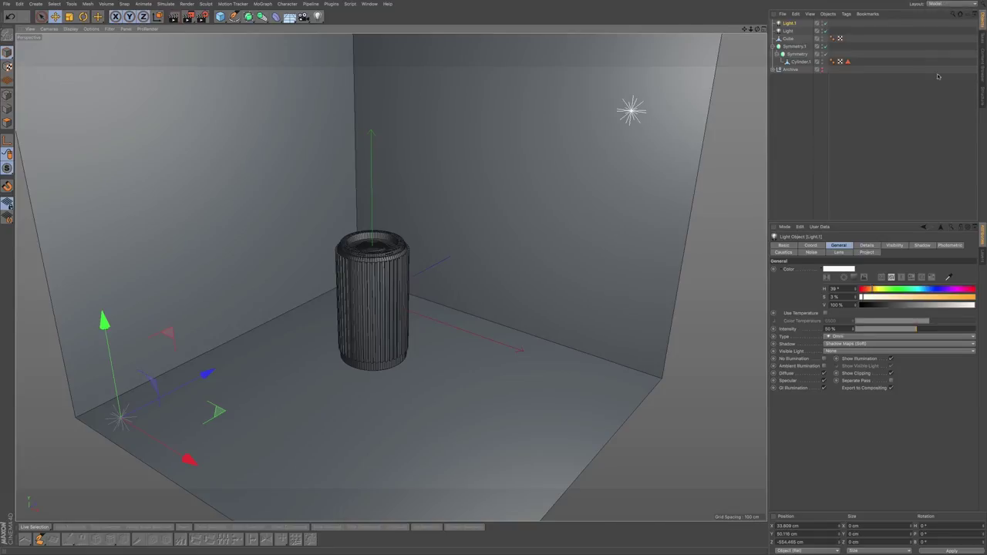
pyautogui.doubleClick(32, 519)
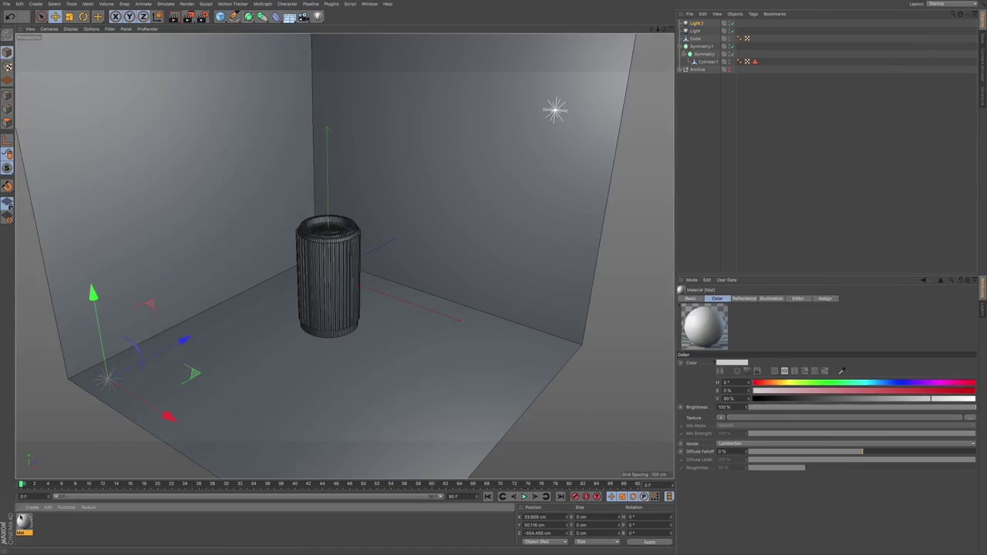
# Step: Give the material a warm white colour with hue 40°, saturation 2% and value about 92%, and apply it to the room cube and the can
pyautogui.doubleClick(25, 523)
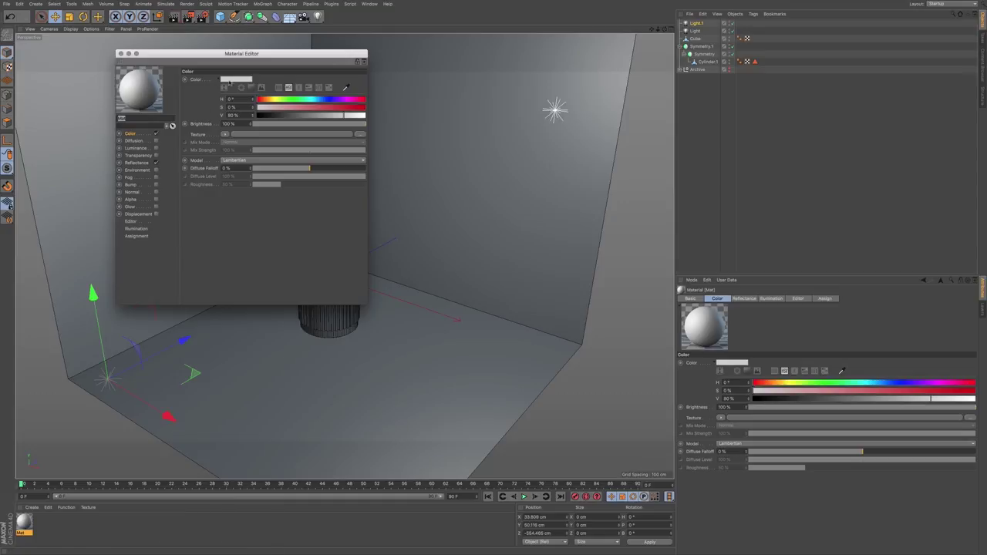
pyautogui.click(234, 80)
pyautogui.moveTo(287, 94); pyautogui.dragTo(303, 94)
pyautogui.moveTo(190, 78); pyautogui.dragTo(203, 78)
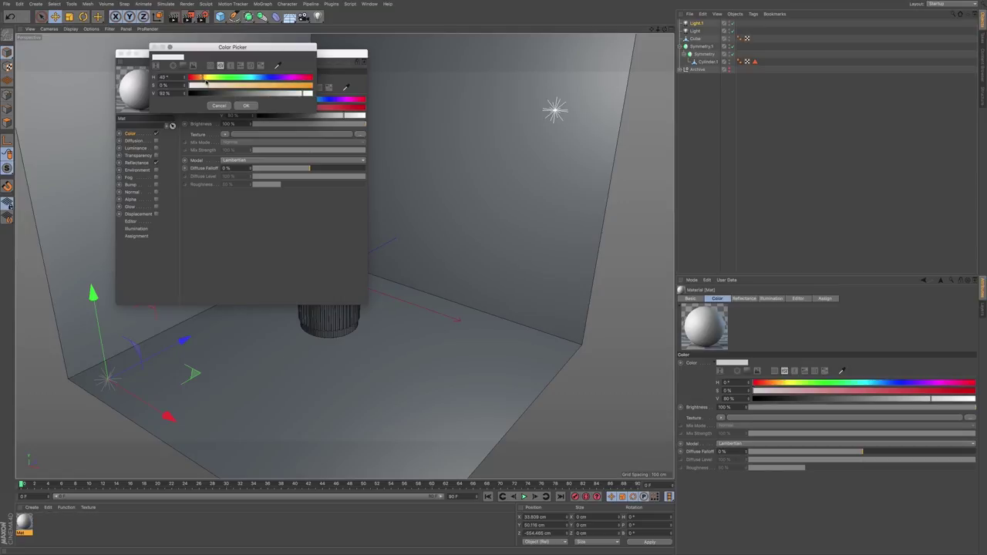
pyautogui.click(244, 106)
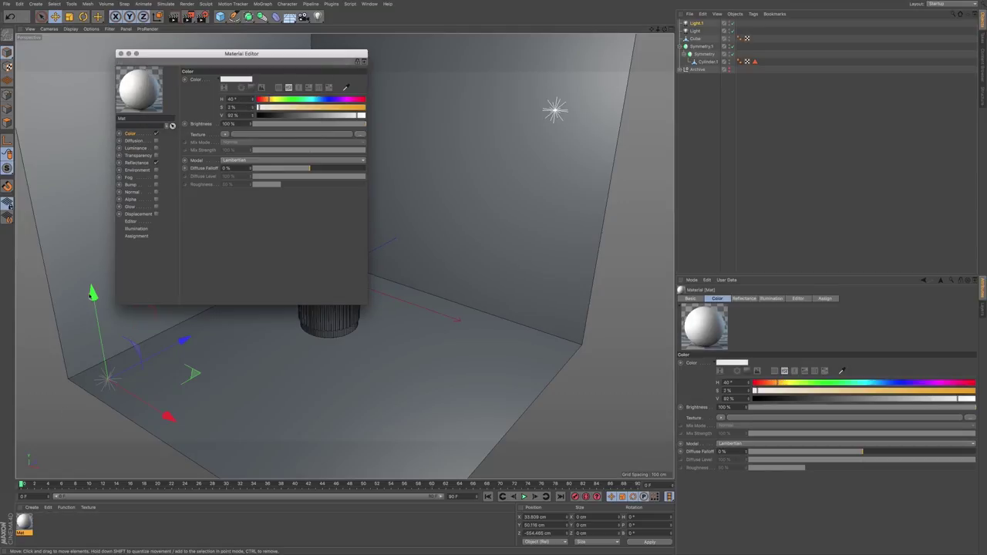
pyautogui.click(120, 53)
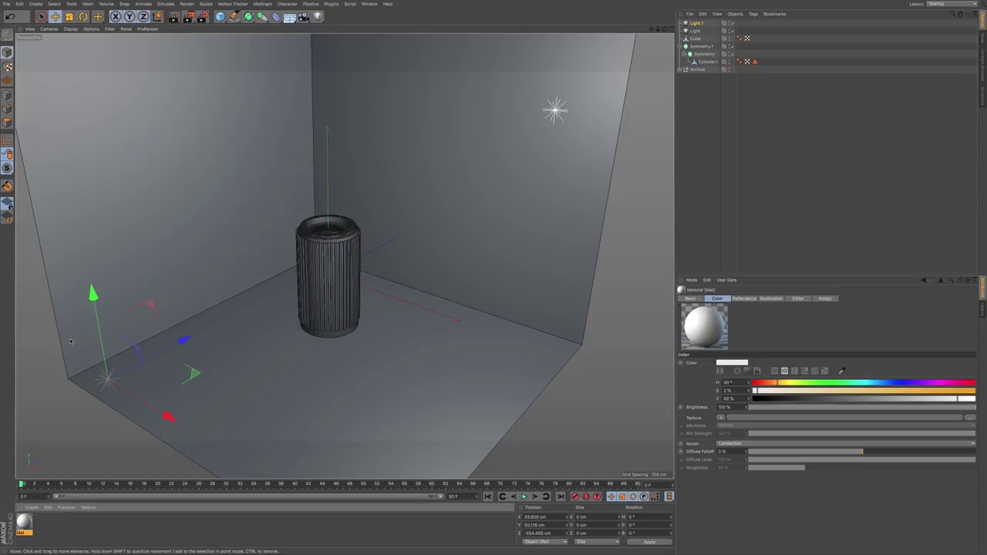
pyautogui.moveTo(232, 374); pyautogui.dragTo(233, 375)
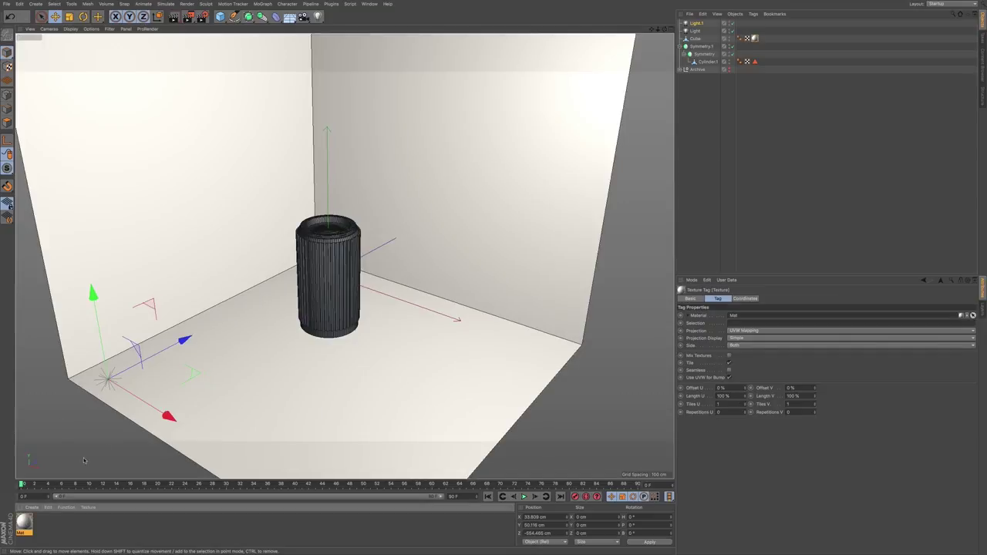
pyautogui.moveTo(657, 123); pyautogui.dragTo(713, 62)
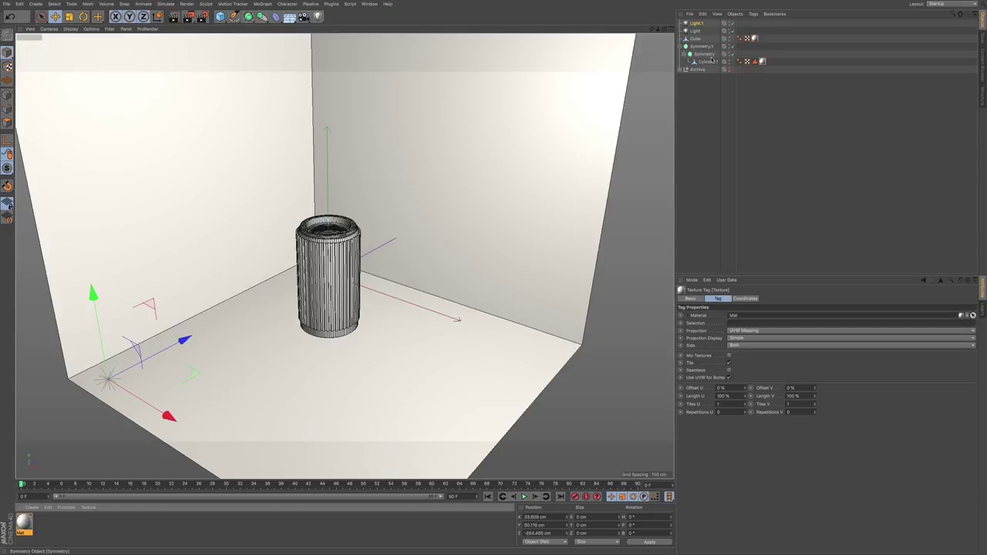
# Step: Render the whole room with the can in the Picture Viewer and examine the enlarged result
pyautogui.click(189, 16)
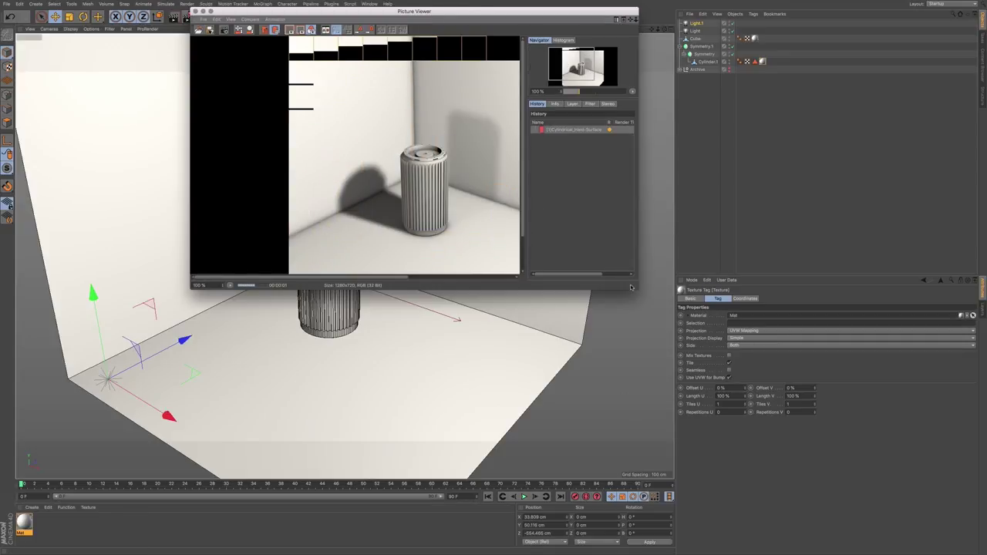
pyautogui.moveTo(635, 287); pyautogui.dragTo(756, 357)
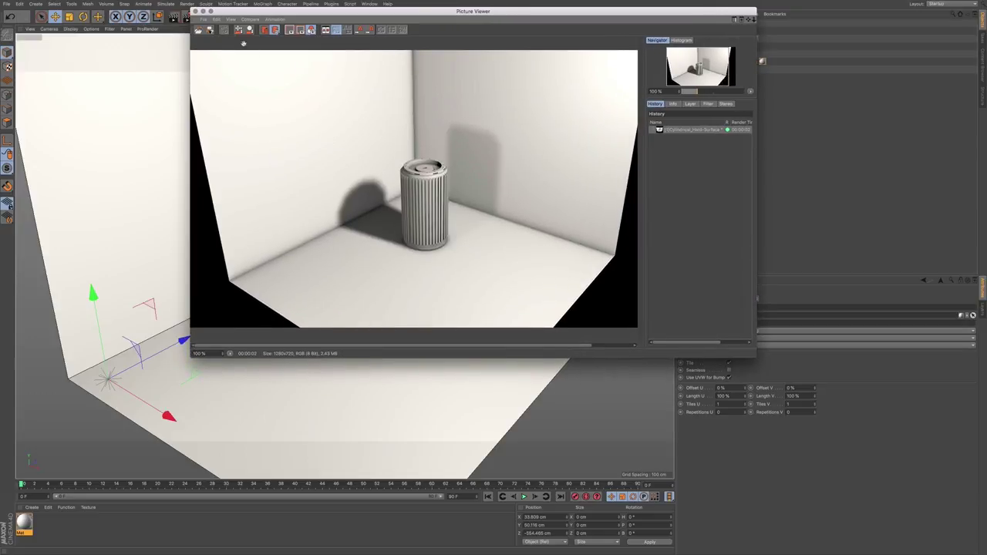
pyautogui.click(196, 12)
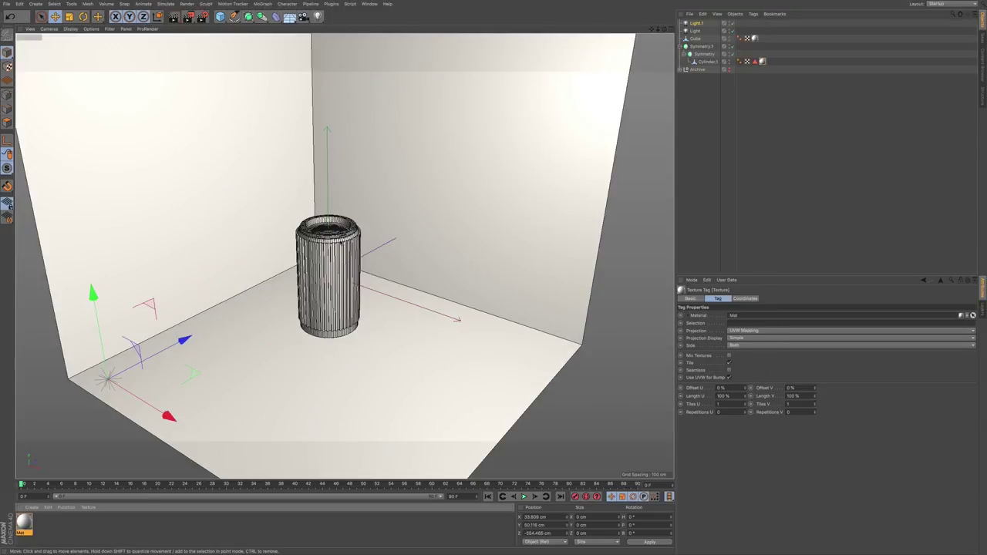
# Step: Render the can in close-up from the side, and again from a higher angle that shows its top
pyautogui.keyDown('alt'); pyautogui.moveTo(344, 293); pyautogui.dragTo(443, 287, button='right'); pyautogui.keyUp('alt')
pyautogui.keyDown('alt'); pyautogui.moveTo(345, 257); pyautogui.dragTo(409, 258, button='middle'); pyautogui.keyUp('alt')
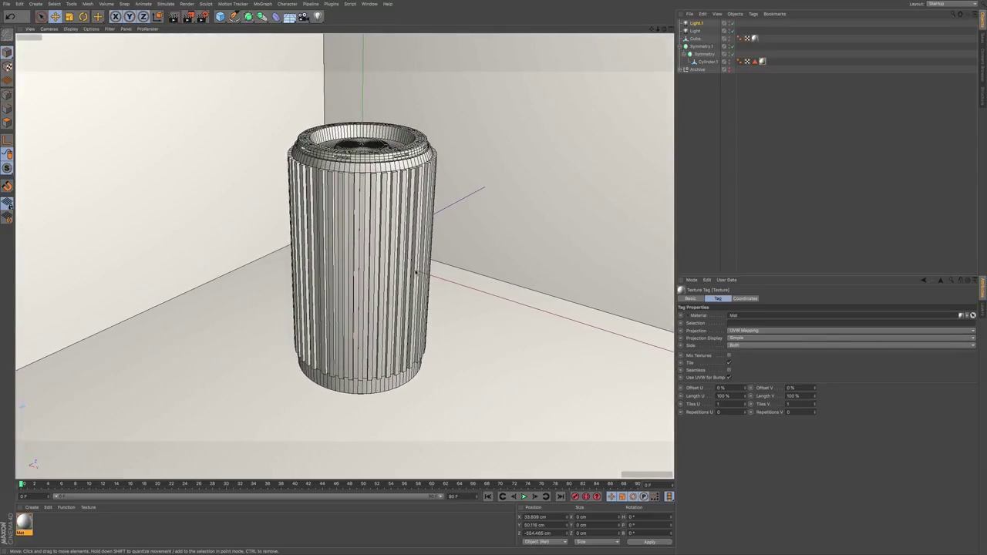
pyautogui.moveTo(391, 267)
pyautogui.keyDown('alt'); pyautogui.mouseDown()
pyautogui.moveTo(379, 265)
pyautogui.moveTo(395, 252)
pyautogui.mouseUp(); pyautogui.keyUp('alt')
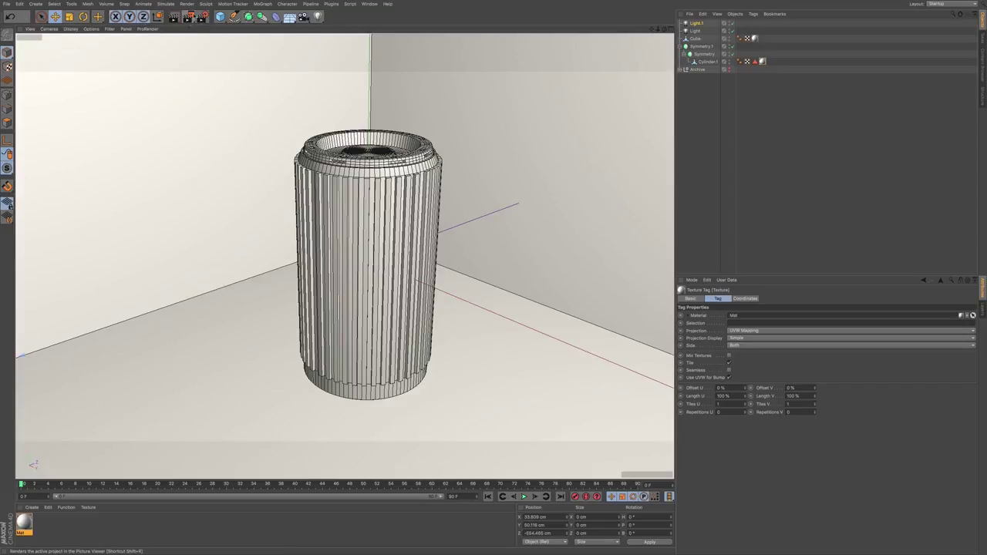
pyautogui.click(189, 16)
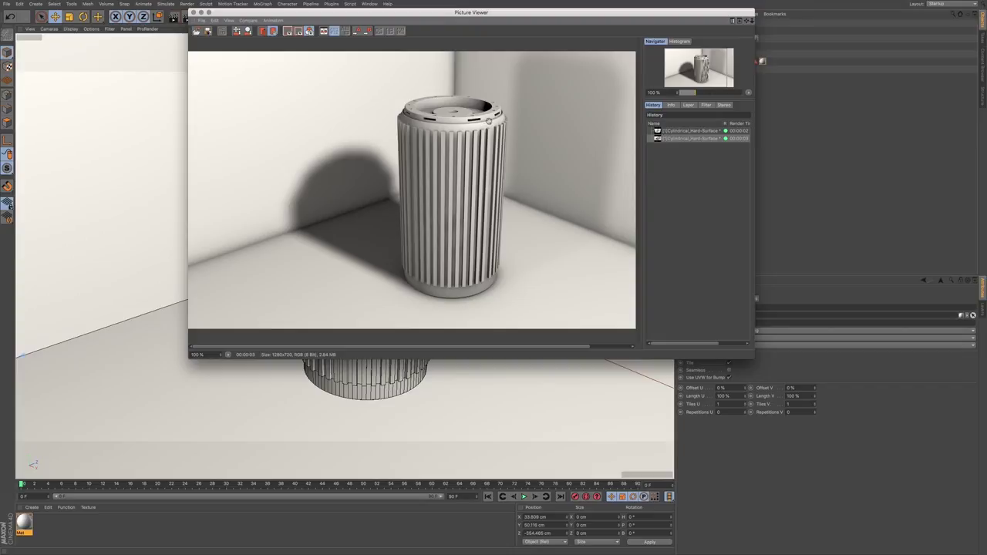
pyautogui.click(193, 13)
pyautogui.keyDown('alt'); pyautogui.moveTo(395, 189); pyautogui.dragTo(346, 256); pyautogui.keyUp('alt')
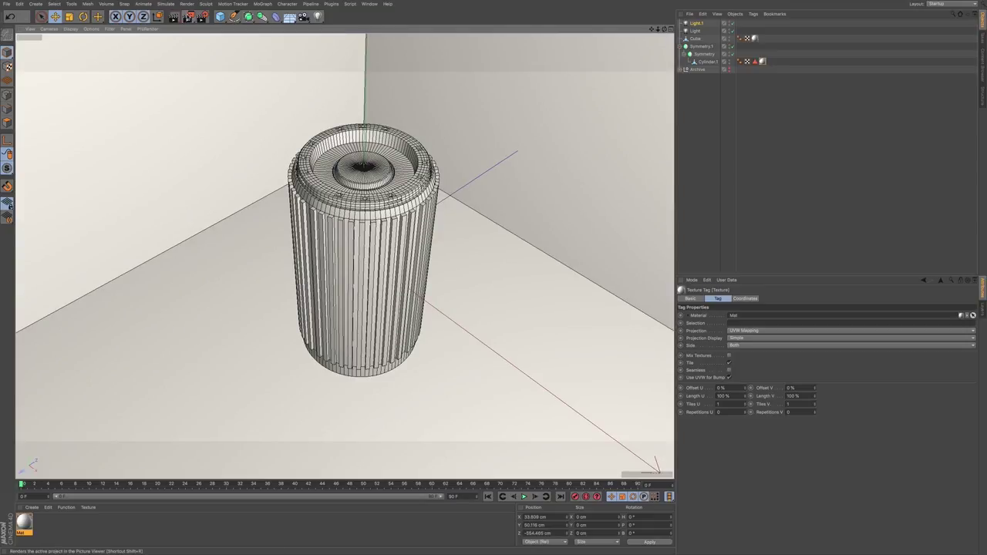
pyautogui.click(188, 15)
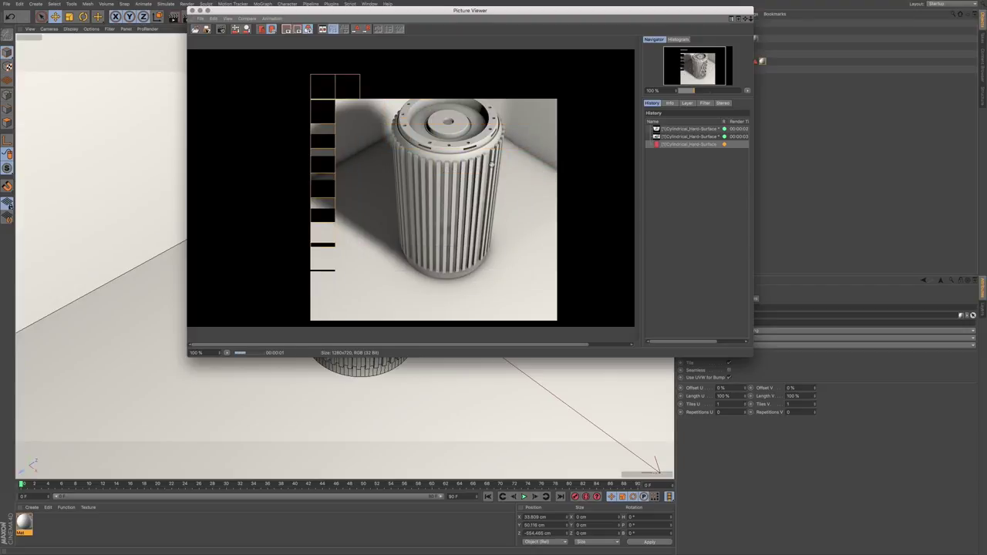